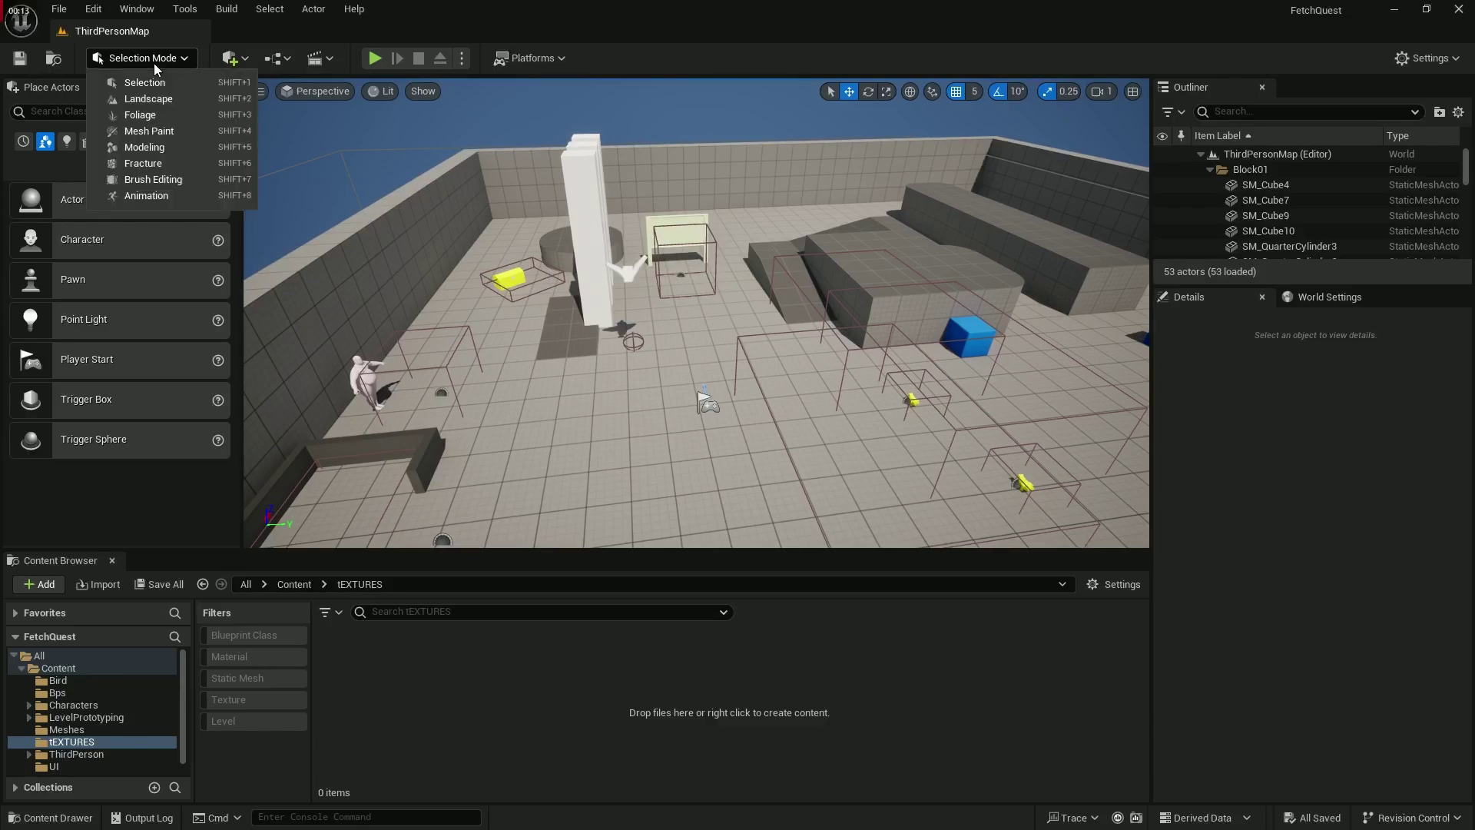
# Step: Enter Landscape mode and lower the new landscape's preview below the level floor to a Z location of -20
pyautogui.click(146, 103)
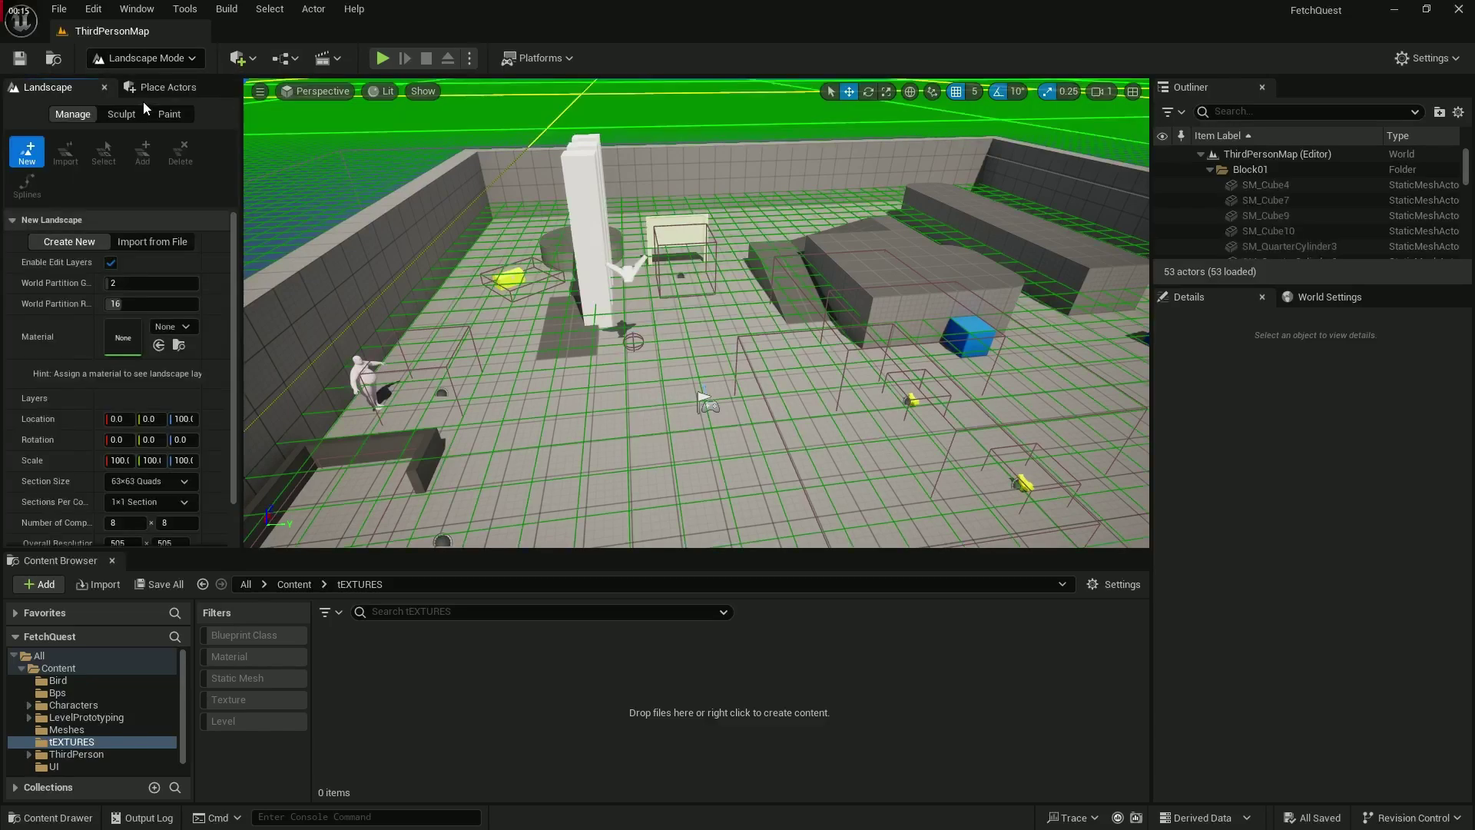
pyautogui.moveTo(736, 385); pyautogui.dragTo(430, 234, button='right')
pyautogui.press('w')
pyautogui.press('s')
pyautogui.press('w')
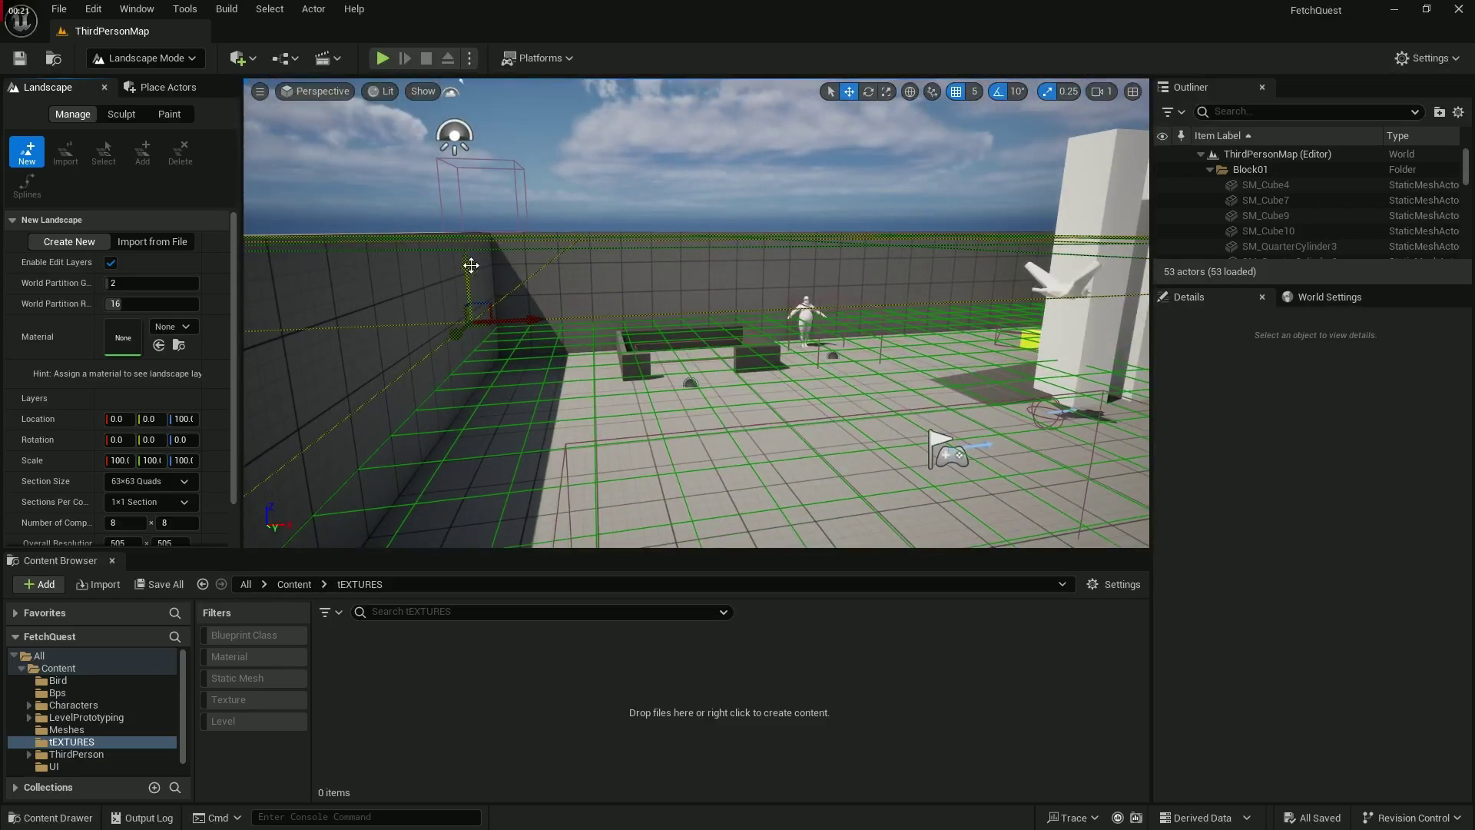
pyautogui.moveTo(472, 265); pyautogui.dragTo(469, 298)
pyautogui.press('s')
pyautogui.moveTo(466, 298); pyautogui.dragTo(684, 276, button='right')
pyautogui.press('w')
# Step: Set the new landscape's section size to 127×127 quads and create it
pyautogui.scroll(-2, 90, 450)
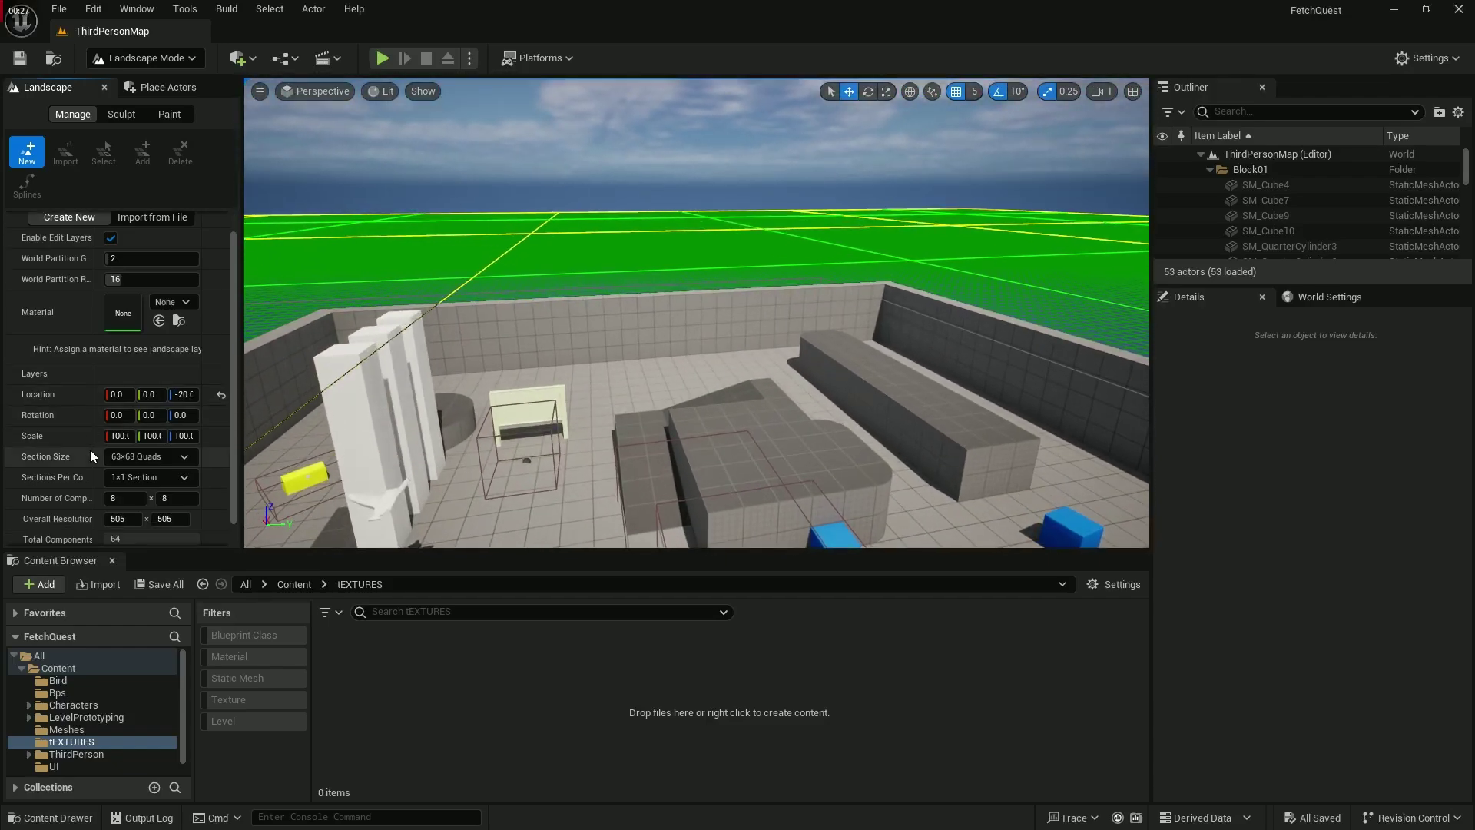
pyautogui.moveTo(538, 323); pyautogui.dragTo(690, 231, button='right')
pyautogui.press('s')
pyautogui.scroll(3, 542, 388)
pyautogui.press('s')
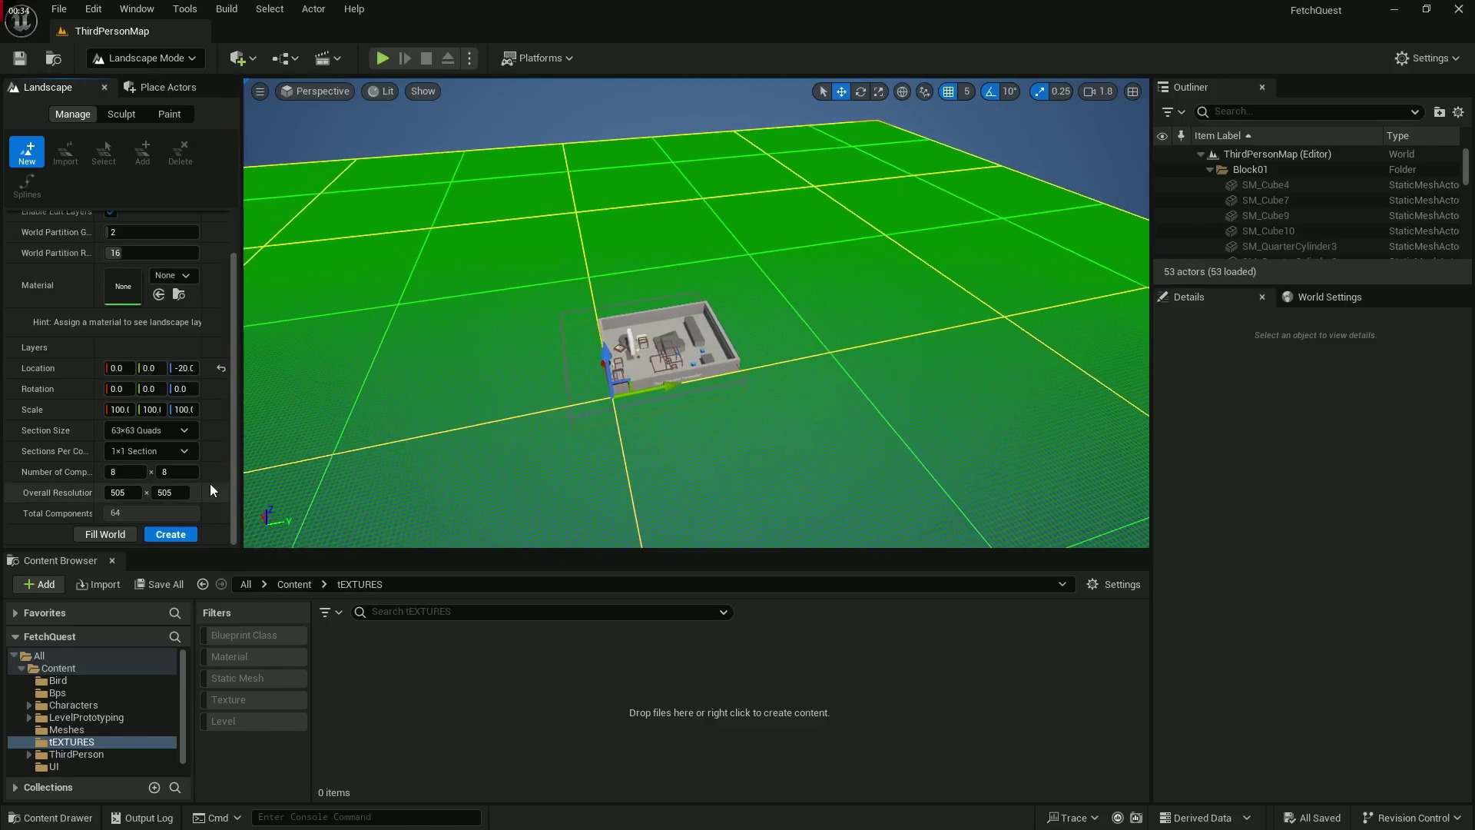
pyautogui.click(169, 429)
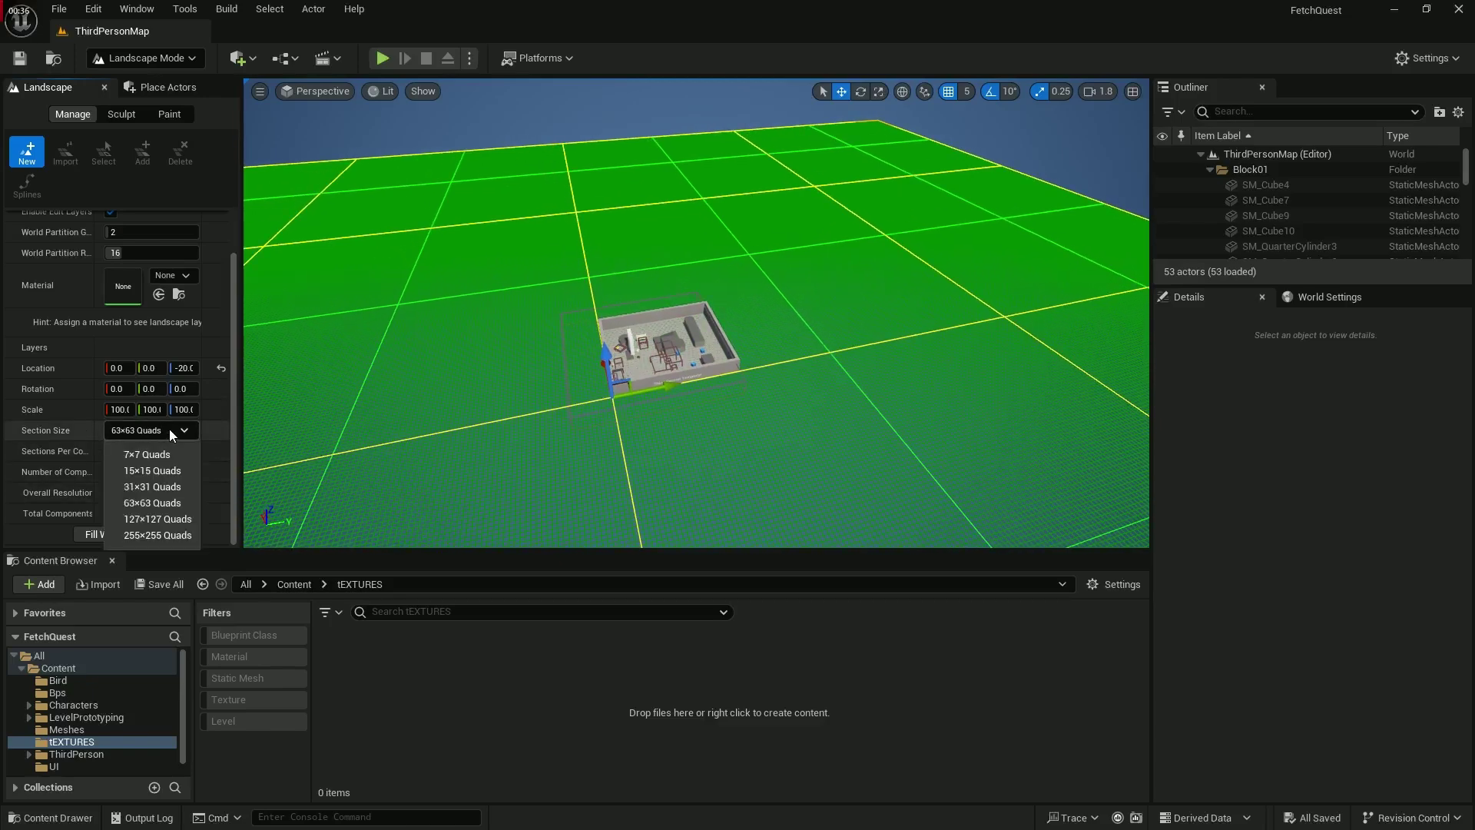
pyautogui.click(154, 522)
pyautogui.moveTo(701, 383); pyautogui.dragTo(734, 337, button='right')
pyautogui.scroll(2, 129, 277)
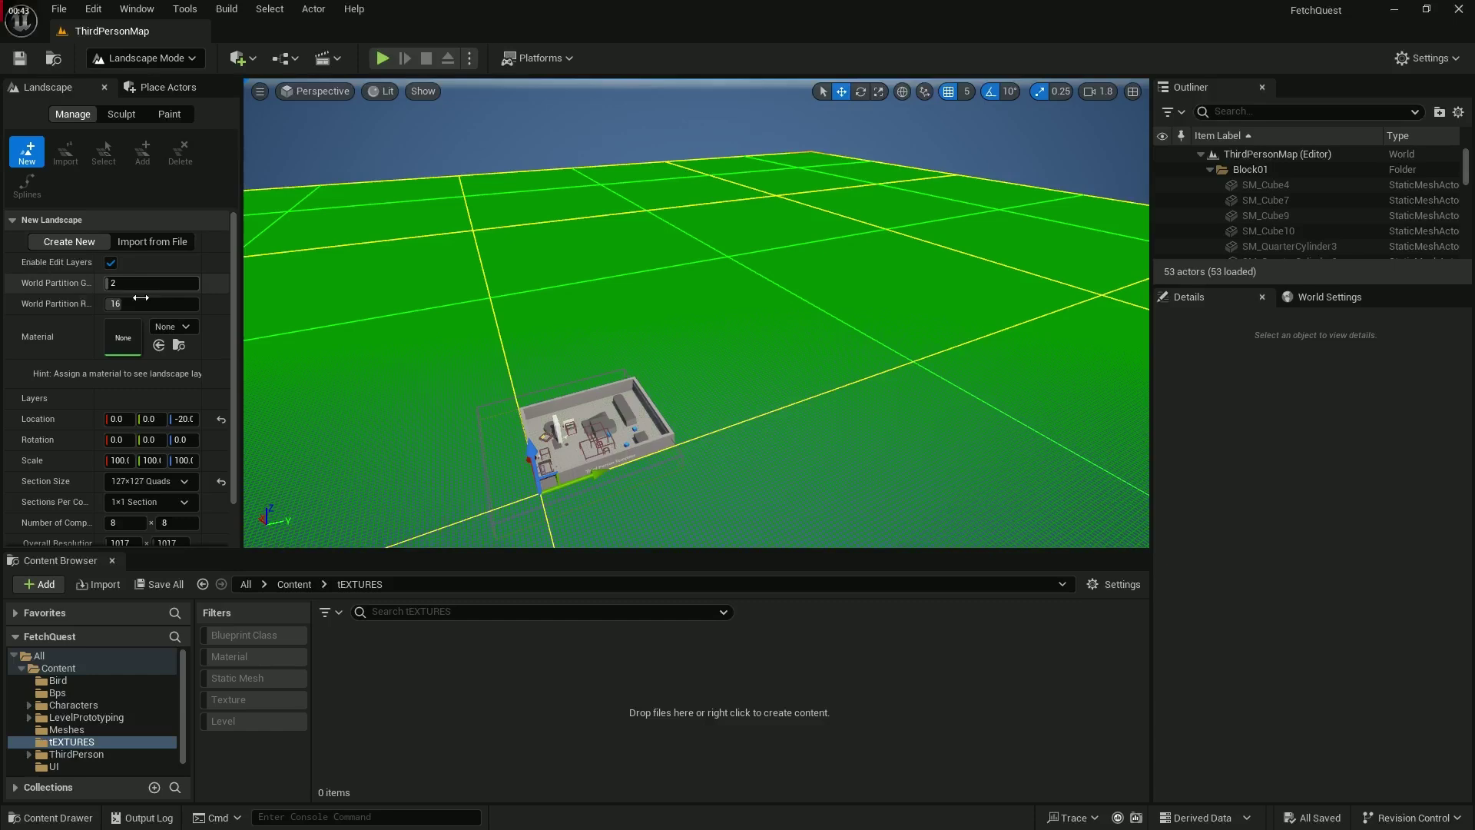
pyautogui.scroll(-2, 123, 478)
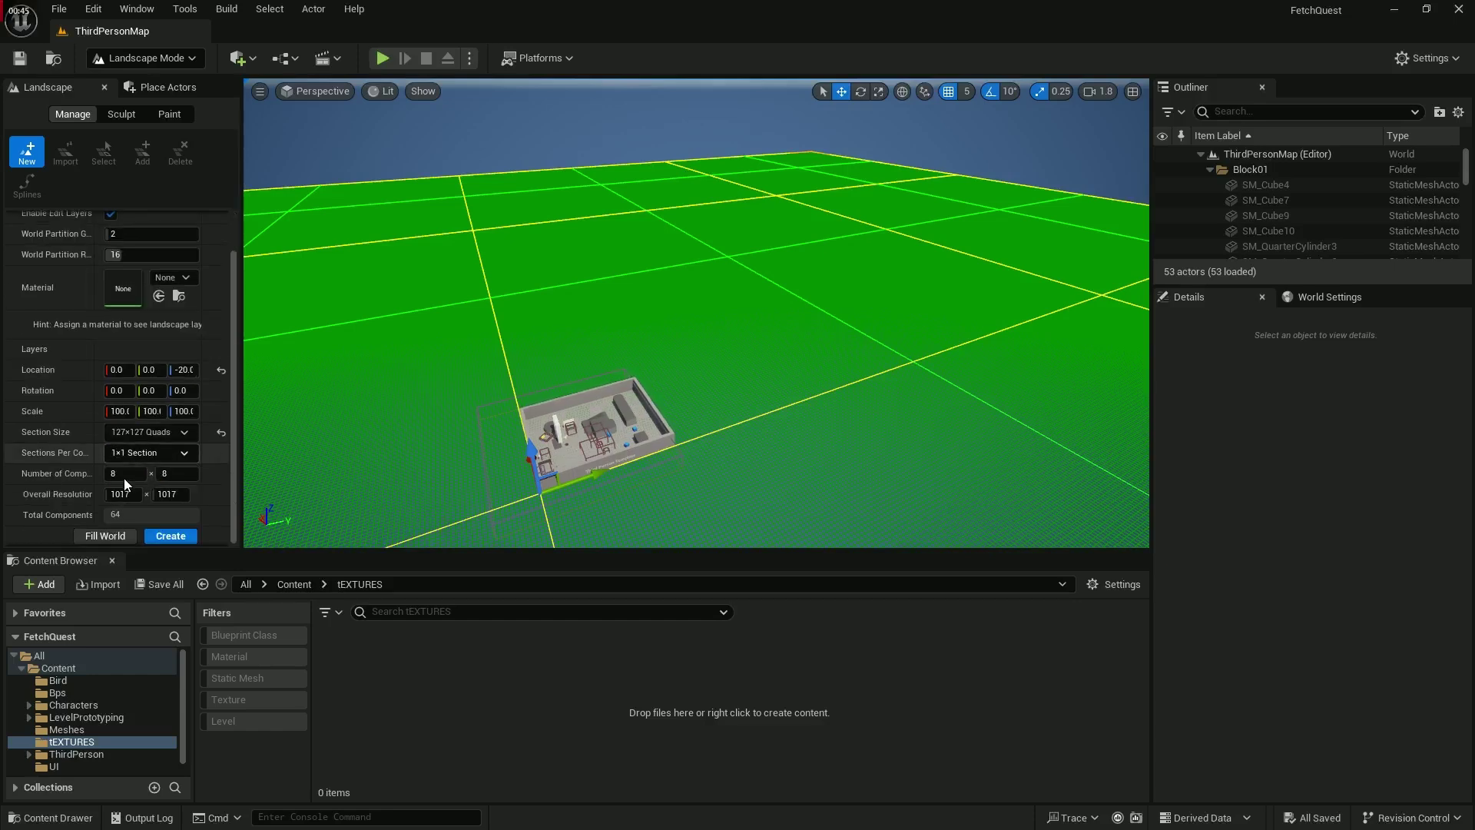
pyautogui.click(167, 536)
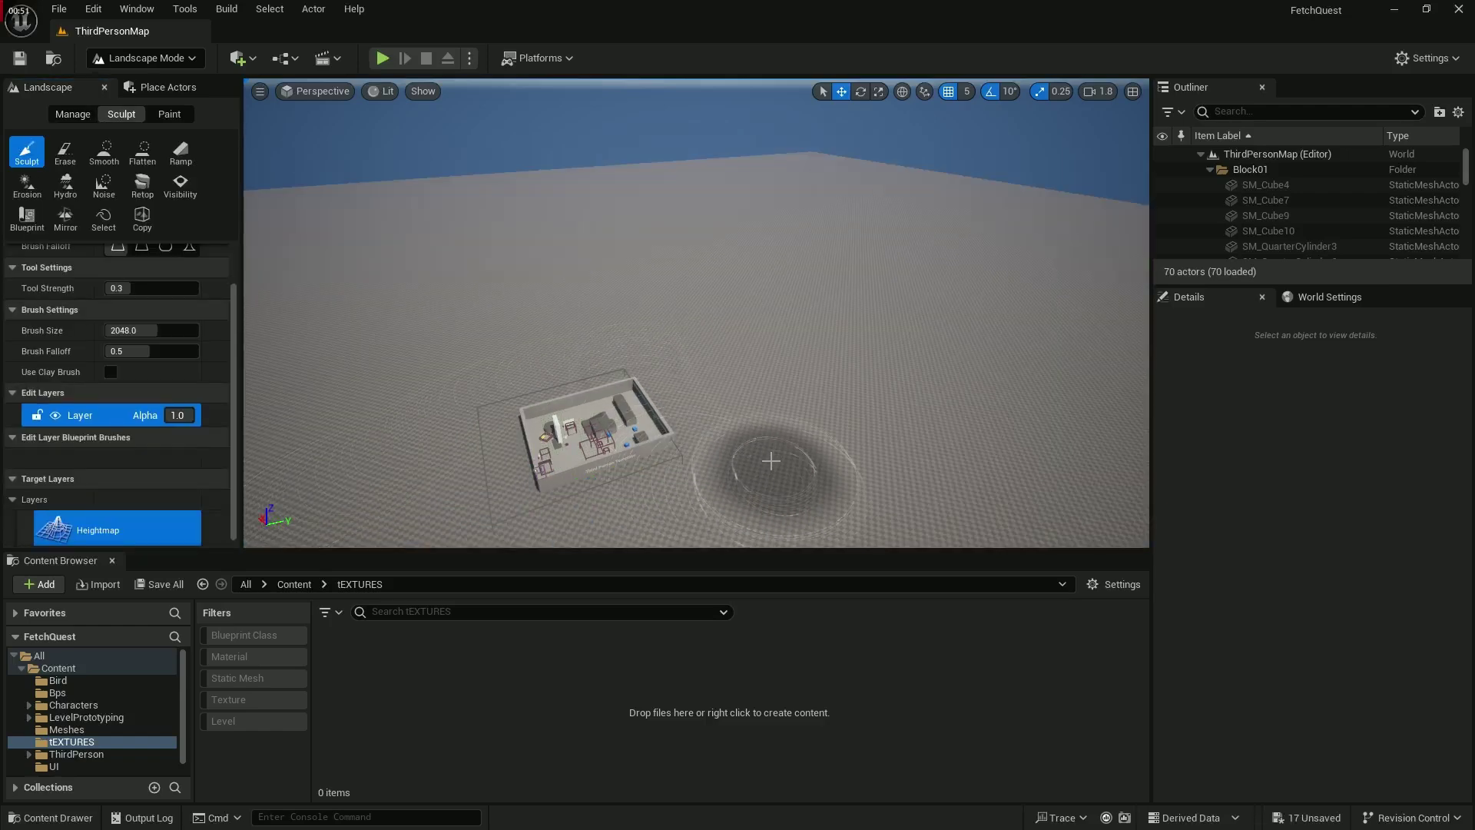
# Step: Sculpt a tall hill on the landscape beside the walled play area, using brush size 2048 and tool strength 0.3
pyautogui.moveTo(771, 461)
pyautogui.mouseDown(button='right')
pyautogui.moveTo(853, 438)
pyautogui.moveTo(765, 449)
pyautogui.moveTo(772, 384)
pyautogui.moveTo(765, 464)
pyautogui.mouseUp(button='right')
pyautogui.press('w')
pyautogui.moveTo(730, 369)
pyautogui.mouseDown(button='right')
pyautogui.moveTo(730, 430)
pyautogui.moveTo(692, 391)
pyautogui.moveTo(688, 407)
pyautogui.mouseUp(button='right')
pyautogui.scroll(3, 730, 385)
pyautogui.press('s')
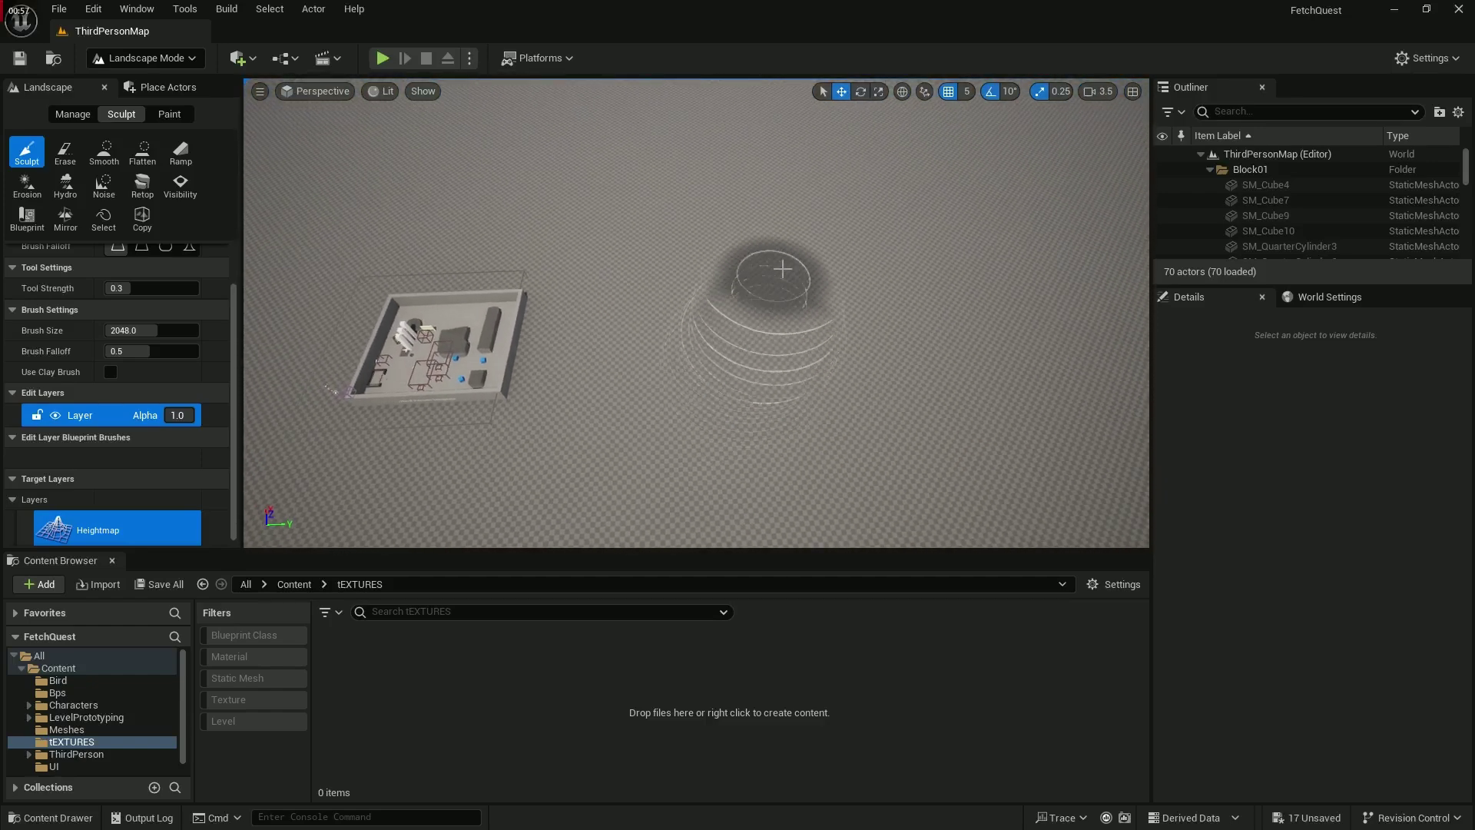
pyautogui.moveTo(776, 324)
pyautogui.mouseDown()
pyautogui.moveTo(780, 240)
pyautogui.moveTo(767, 276)
pyautogui.mouseUp()
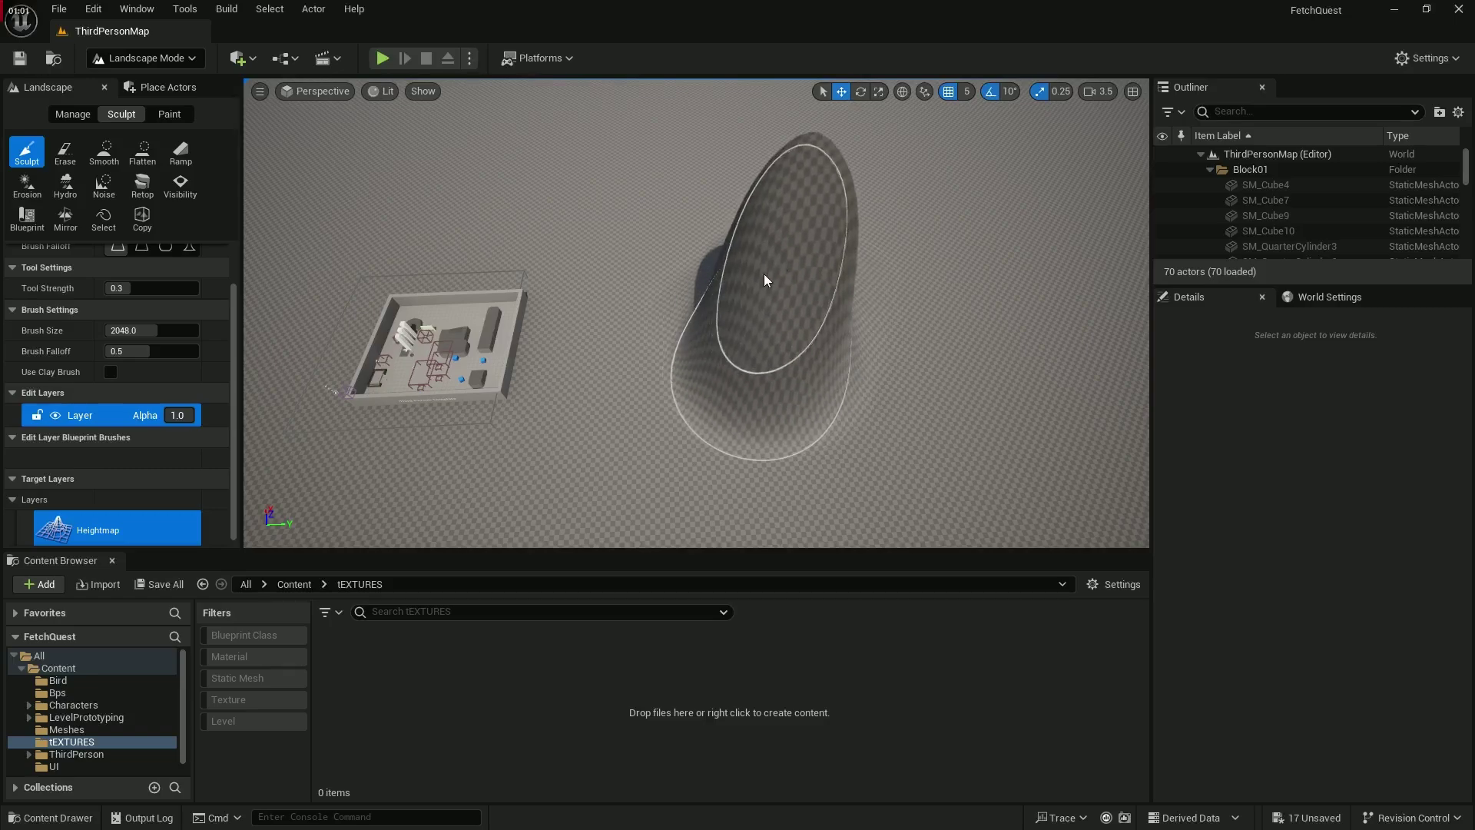
pyautogui.moveTo(768, 276)
pyautogui.mouseDown(button='right')
pyautogui.moveTo(757, 286)
pyautogui.moveTo(778, 198)
pyautogui.mouseUp(button='right')
pyautogui.press('s')
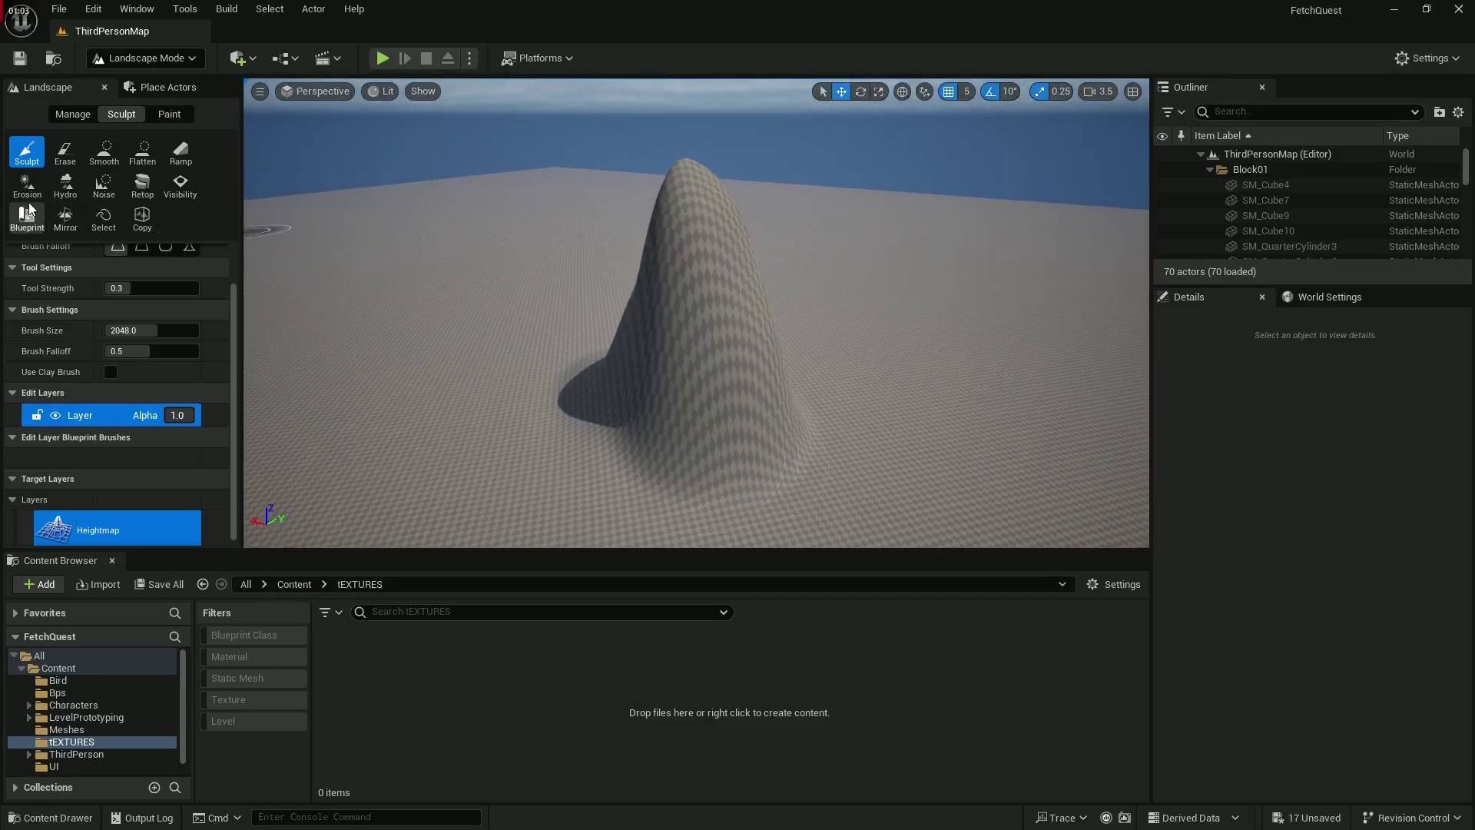
# Step: Smooth the sculpted hill and flatten its peak into a plateau
pyautogui.click(109, 156)
pyautogui.moveTo(730, 307)
pyautogui.mouseDown()
pyautogui.moveTo(737, 278)
pyautogui.moveTo(719, 245)
pyautogui.moveTo(691, 251)
pyautogui.moveTo(717, 264)
pyautogui.mouseUp()
pyautogui.click(128, 153)
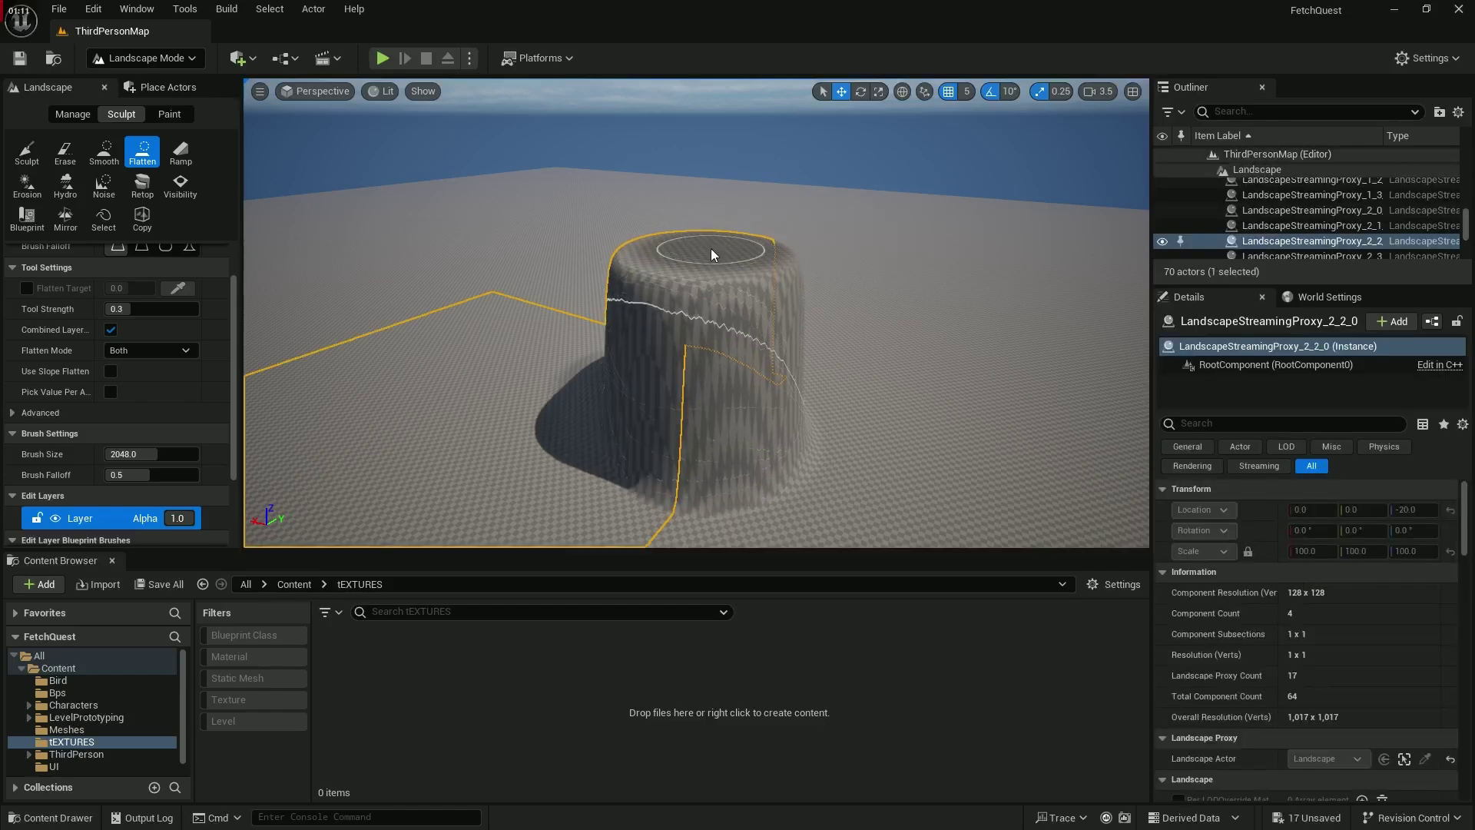
# Step: Add a ramp with a width of 2000 from the plateau's edge down to the ground
pyautogui.click(180, 153)
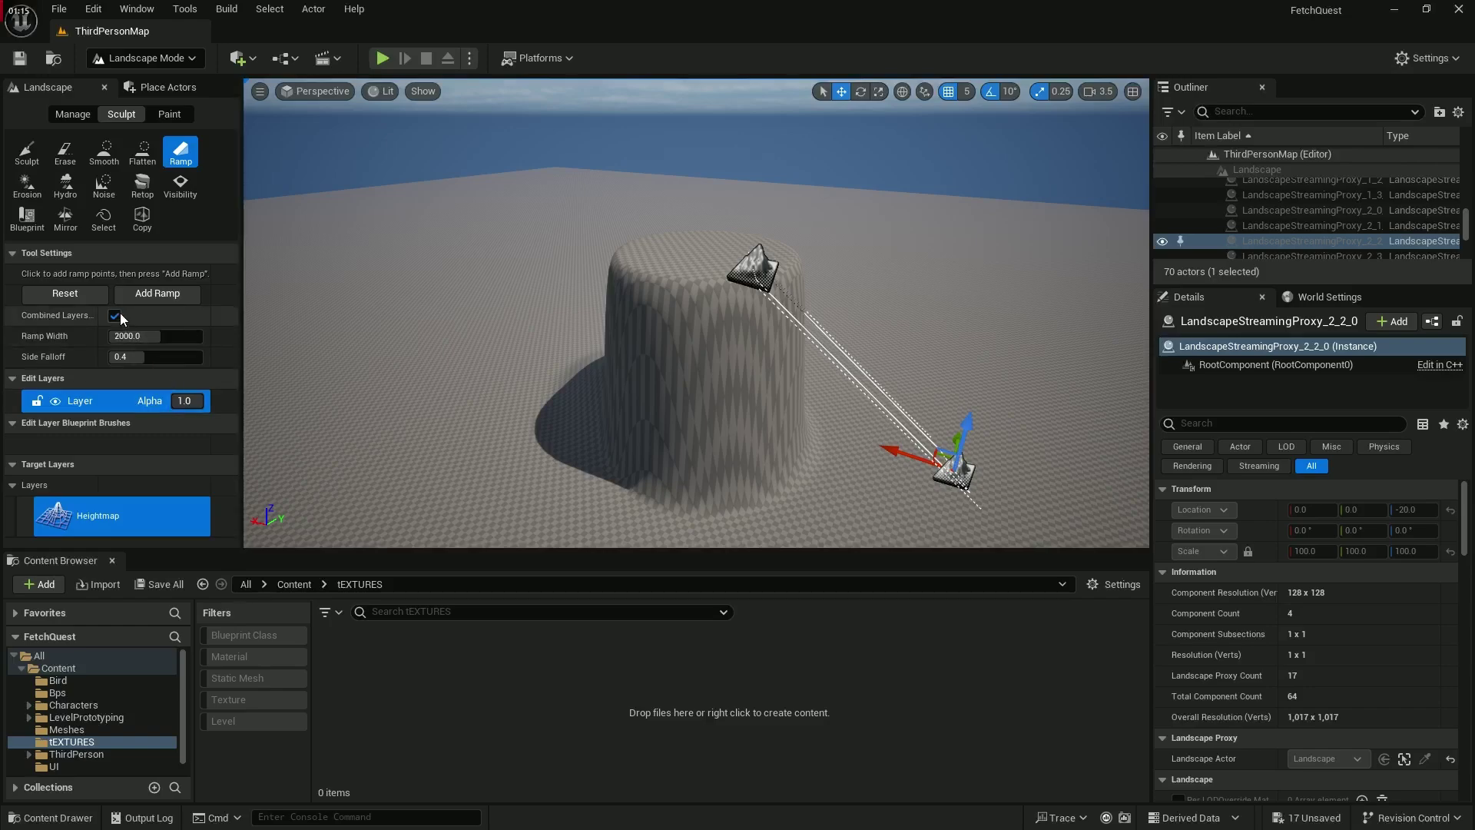
pyautogui.click(132, 298)
pyautogui.press('w')
pyautogui.moveTo(759, 426); pyautogui.dragTo(719, 499, button='right')
pyautogui.press('s')
# Step: Erode the hillside beside the ramp with the Erosion brush
pyautogui.click(27, 185)
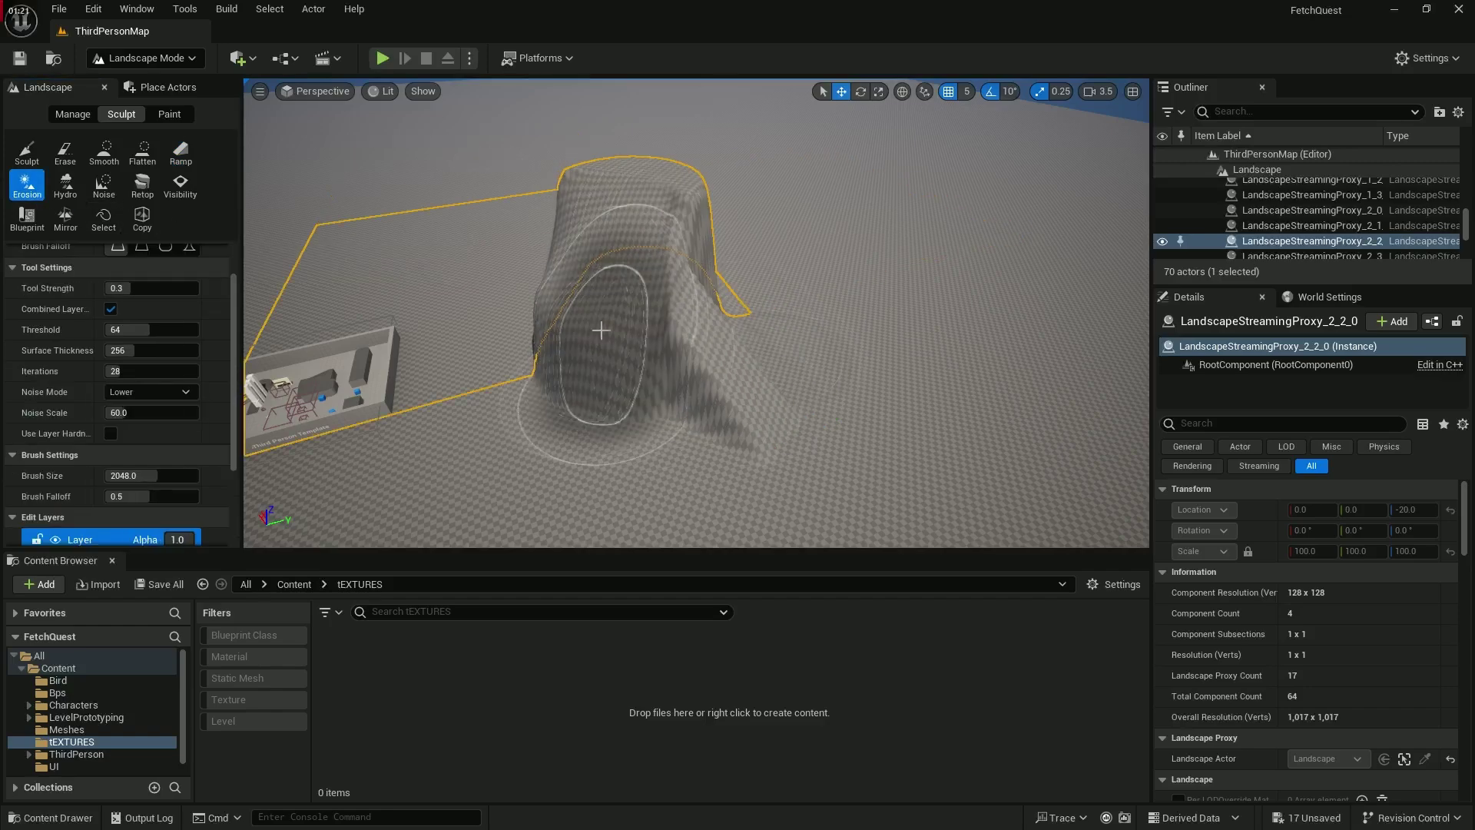
pyautogui.moveTo(603, 329)
pyautogui.mouseDown()
pyautogui.moveTo(635, 454)
pyautogui.moveTo(565, 434)
pyautogui.mouseUp()
pyautogui.moveTo(564, 434)
pyautogui.mouseDown(button='right')
pyautogui.moveTo(461, 361)
pyautogui.moveTo(503, 495)
pyautogui.mouseUp(button='right')
pyautogui.press('w')
pyautogui.press('a')
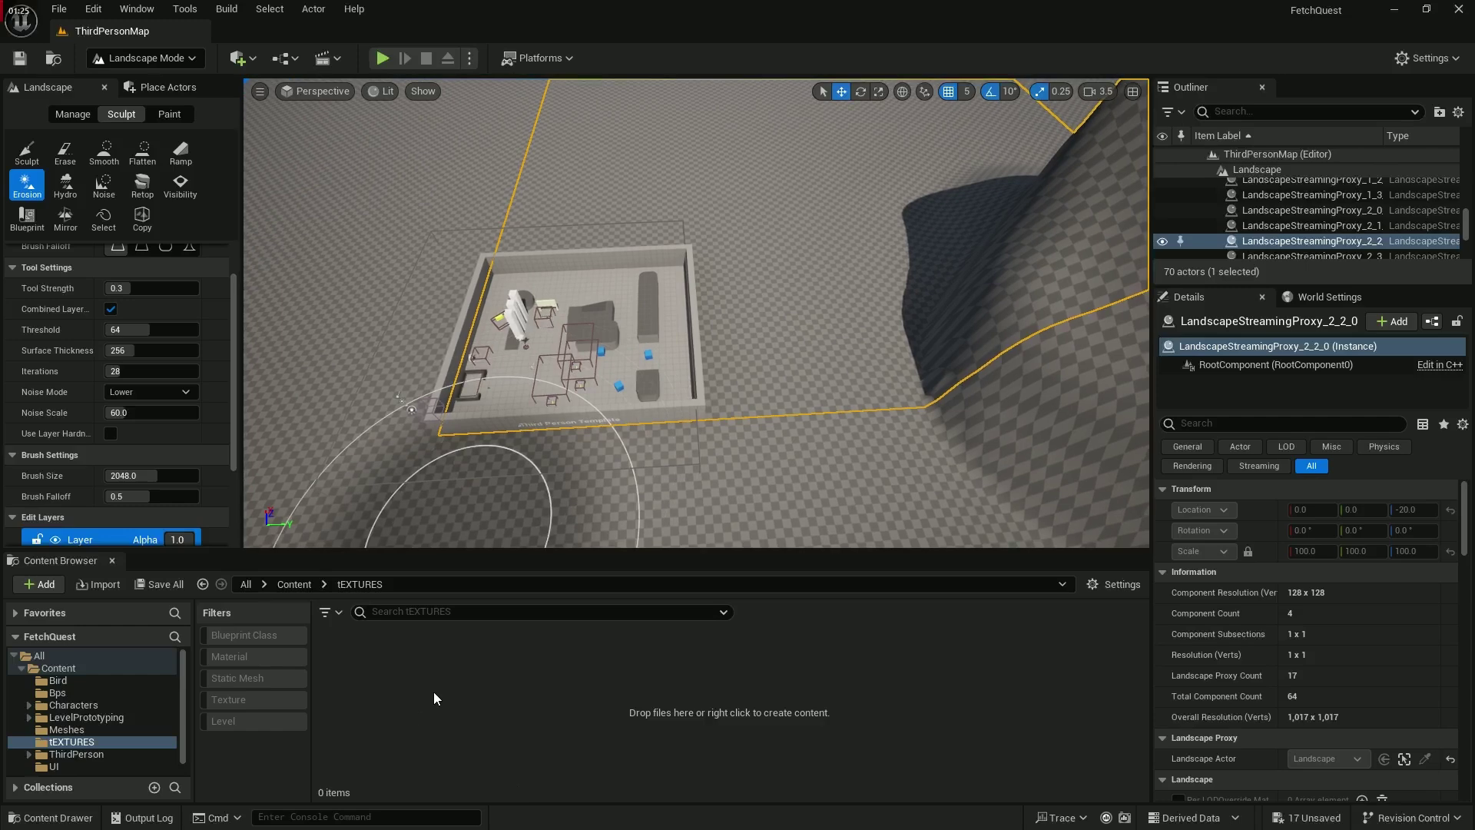
# Step: Return to Selection mode and import the Floating_islands JPG from Downloads into the tEXTURES folder
pyautogui.rightClick(433, 692)
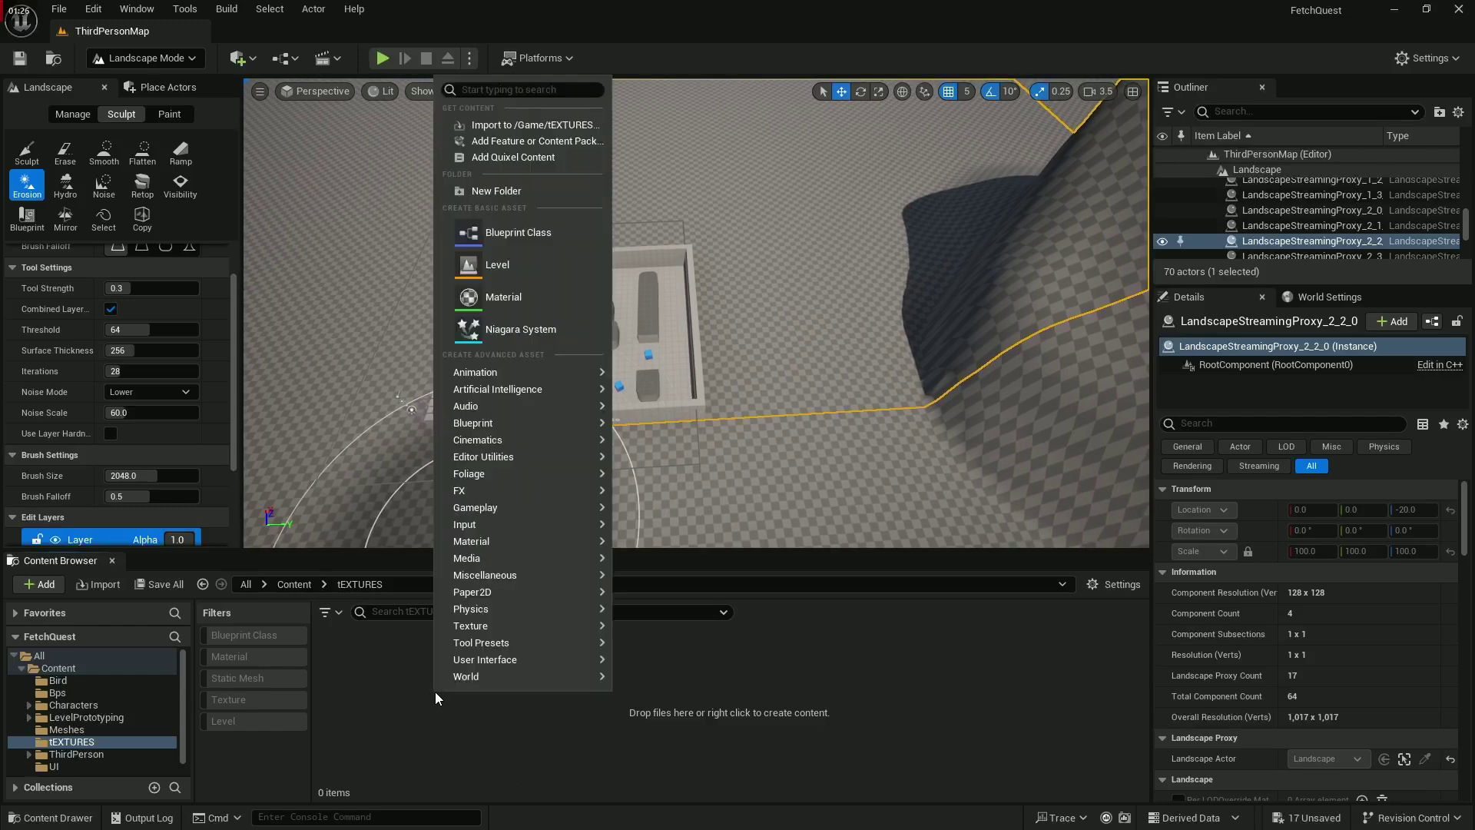
pyautogui.click(150, 58)
pyautogui.click(153, 85)
pyautogui.rightClick(423, 644)
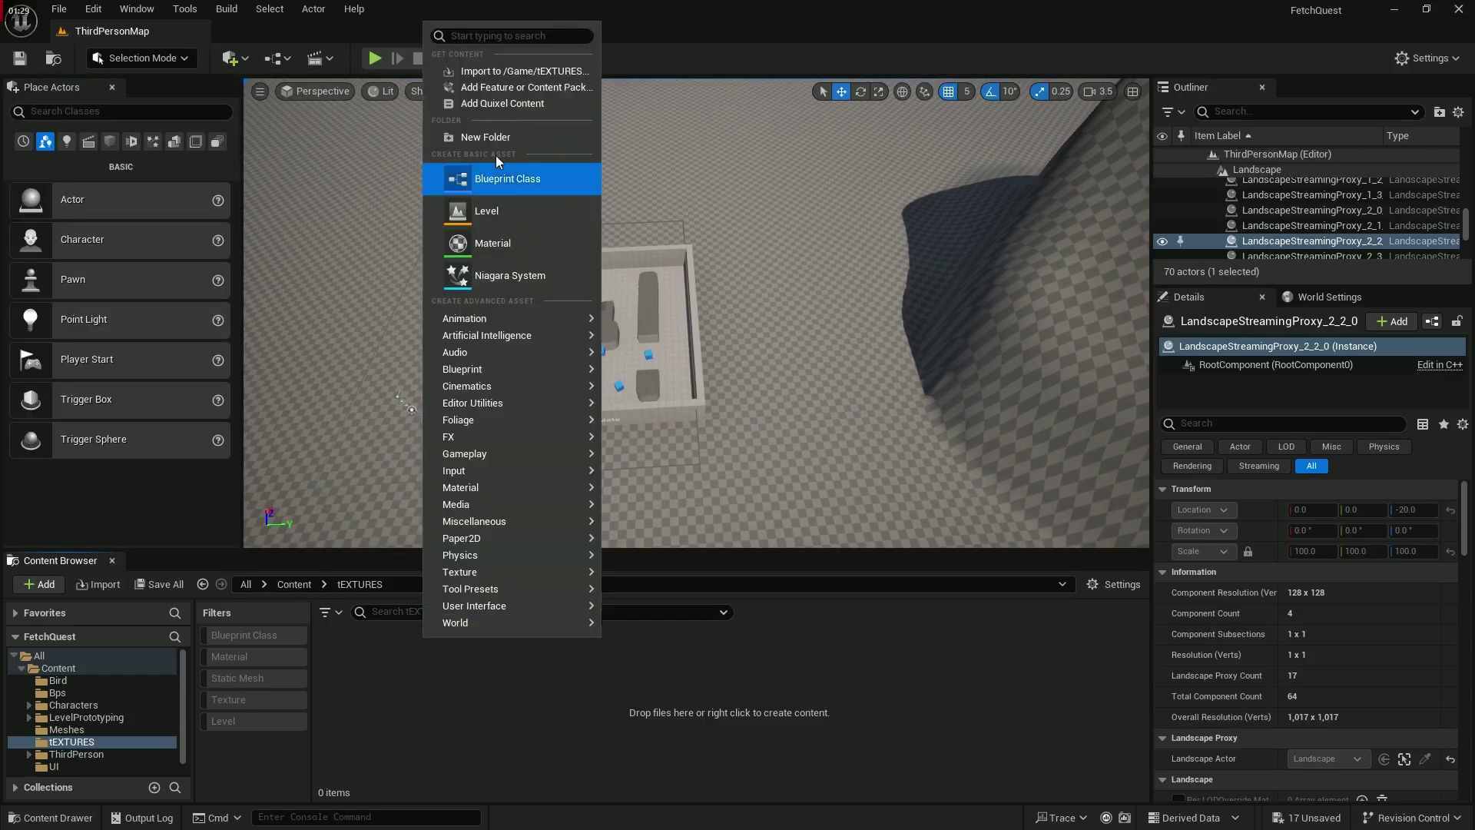
pyautogui.click(499, 71)
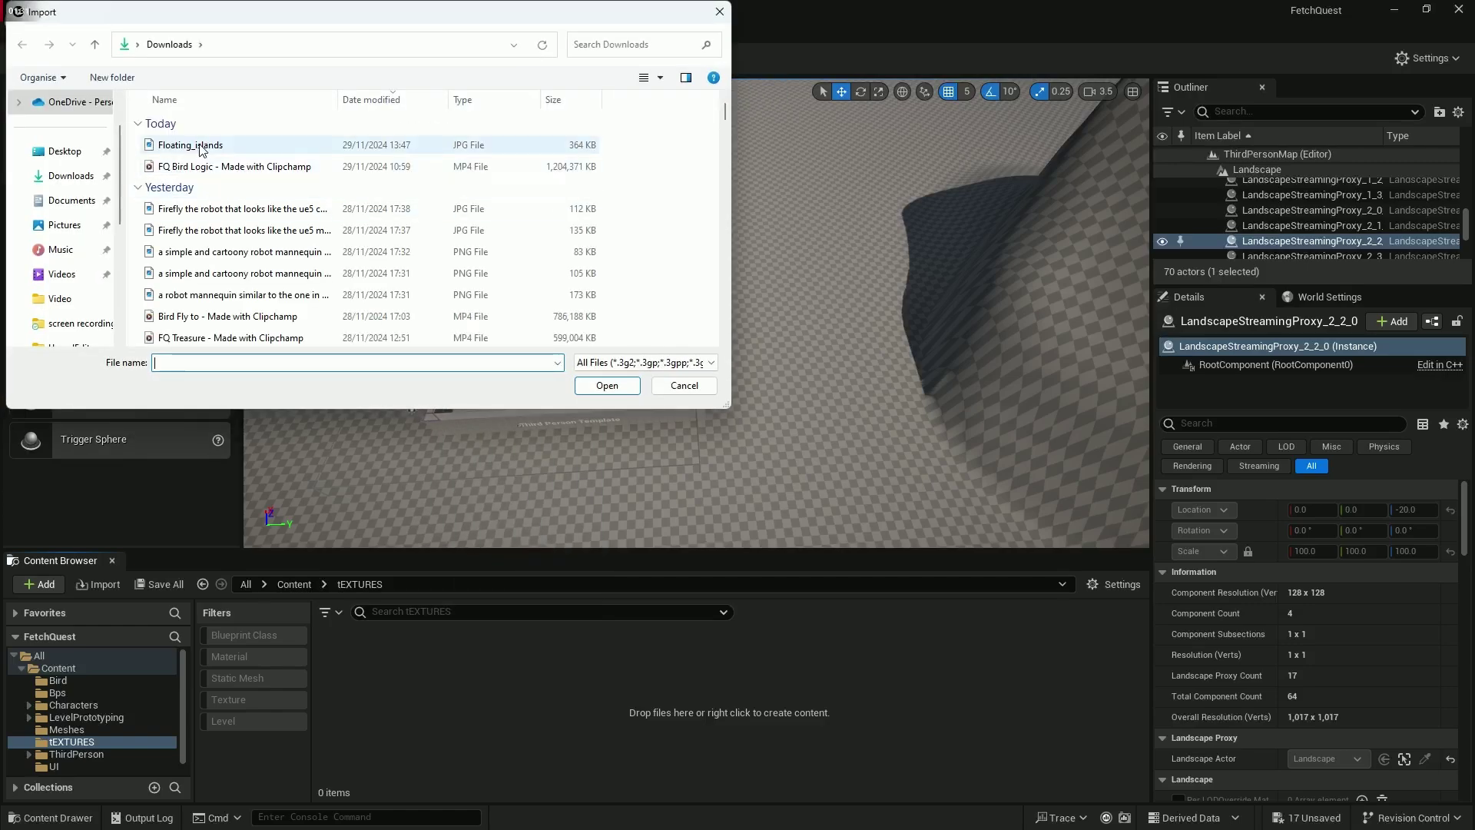
pyautogui.doubleClick(198, 141)
# Step: Open the imported Floating_islands texture to examine the map drawing, and close it again
pyautogui.moveTo(356, 662)
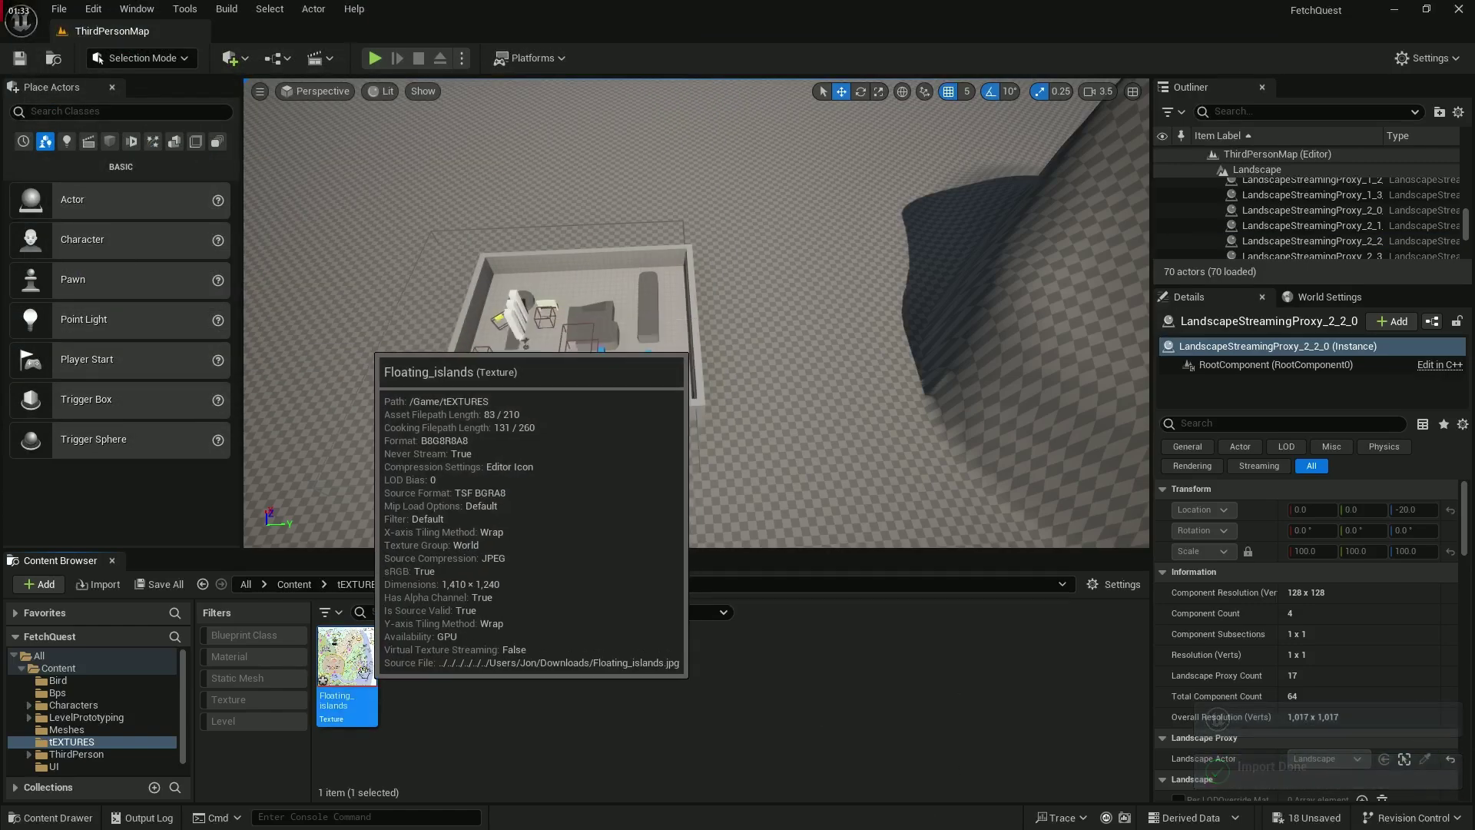
pyautogui.doubleClick(357, 663)
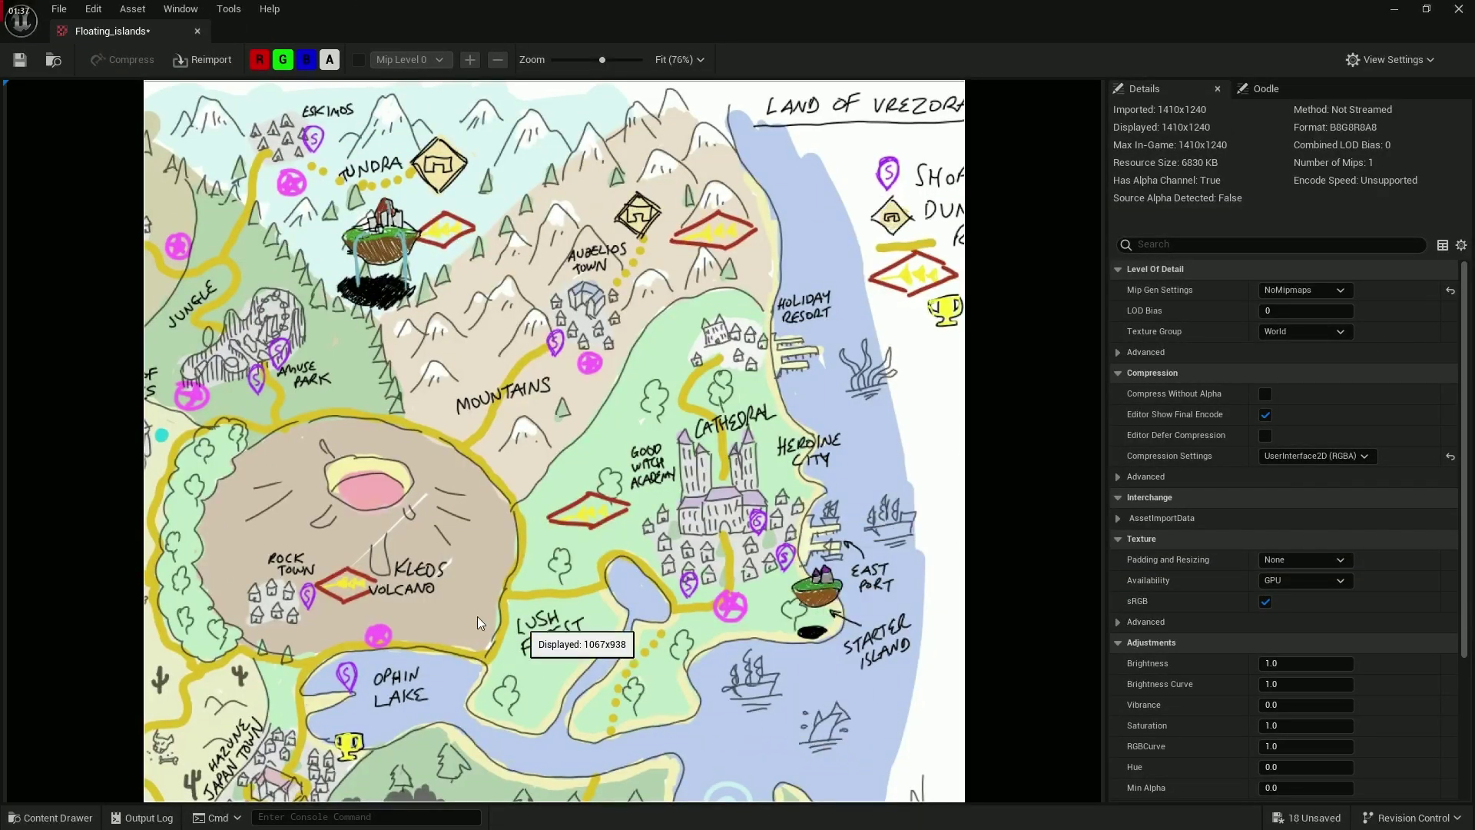
pyautogui.click(1458, 10)
# Step: Create a material from the Floating_islands texture and open it for editing
pyautogui.rightClick(349, 669)
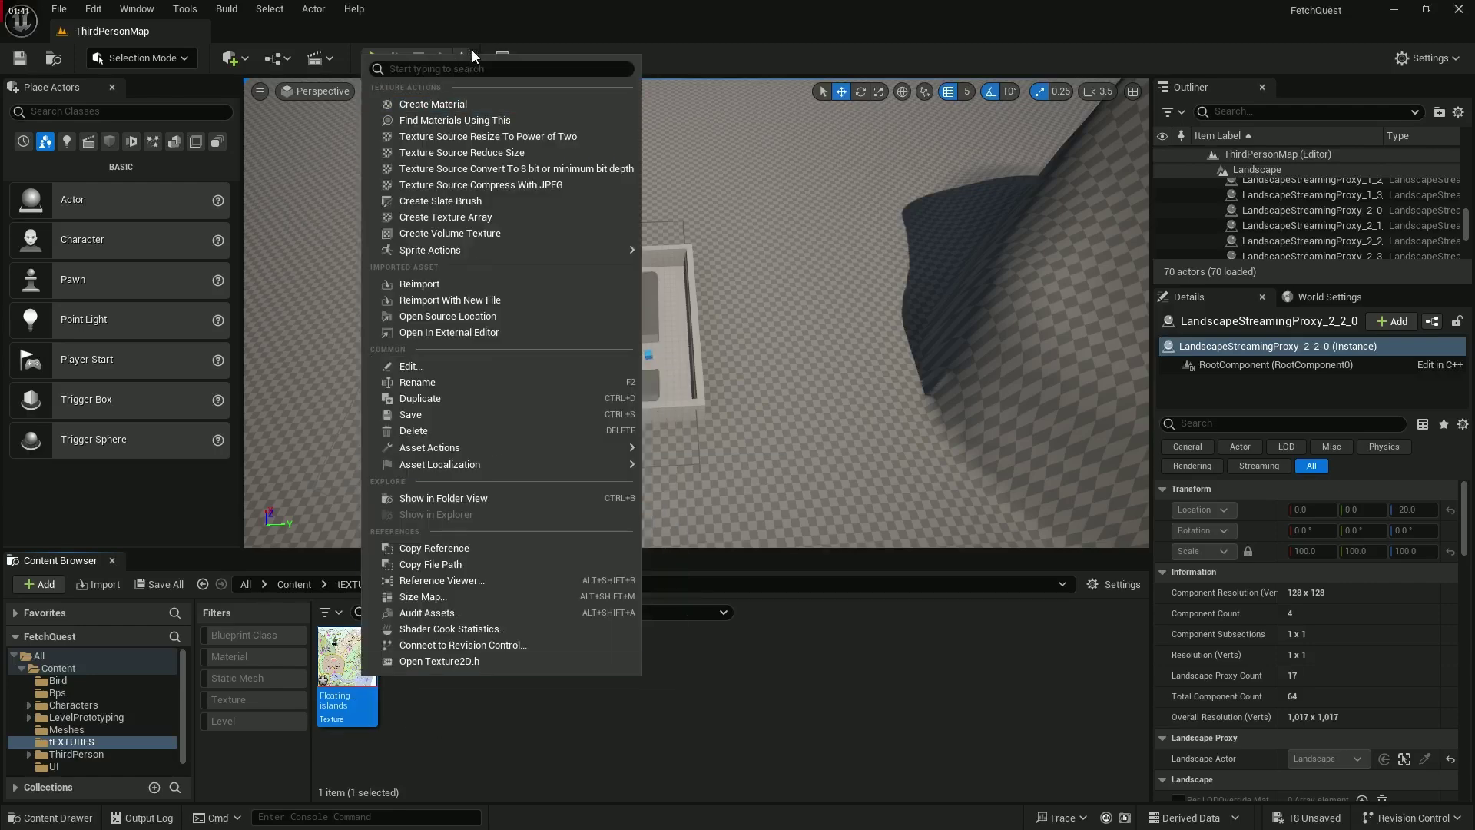
pyautogui.click(469, 98)
pyautogui.press('Return')
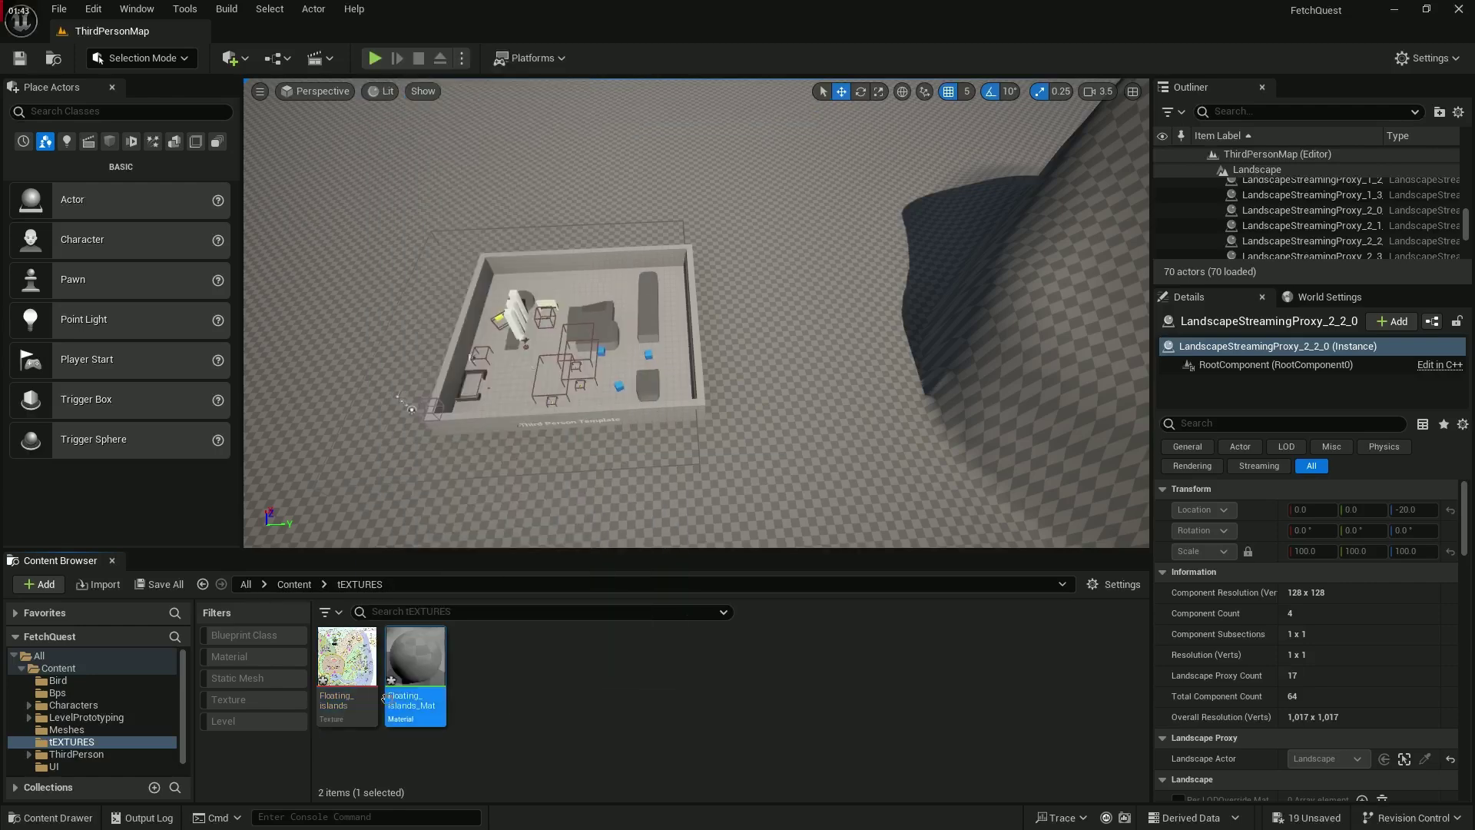
pyautogui.doubleClick(450, 676)
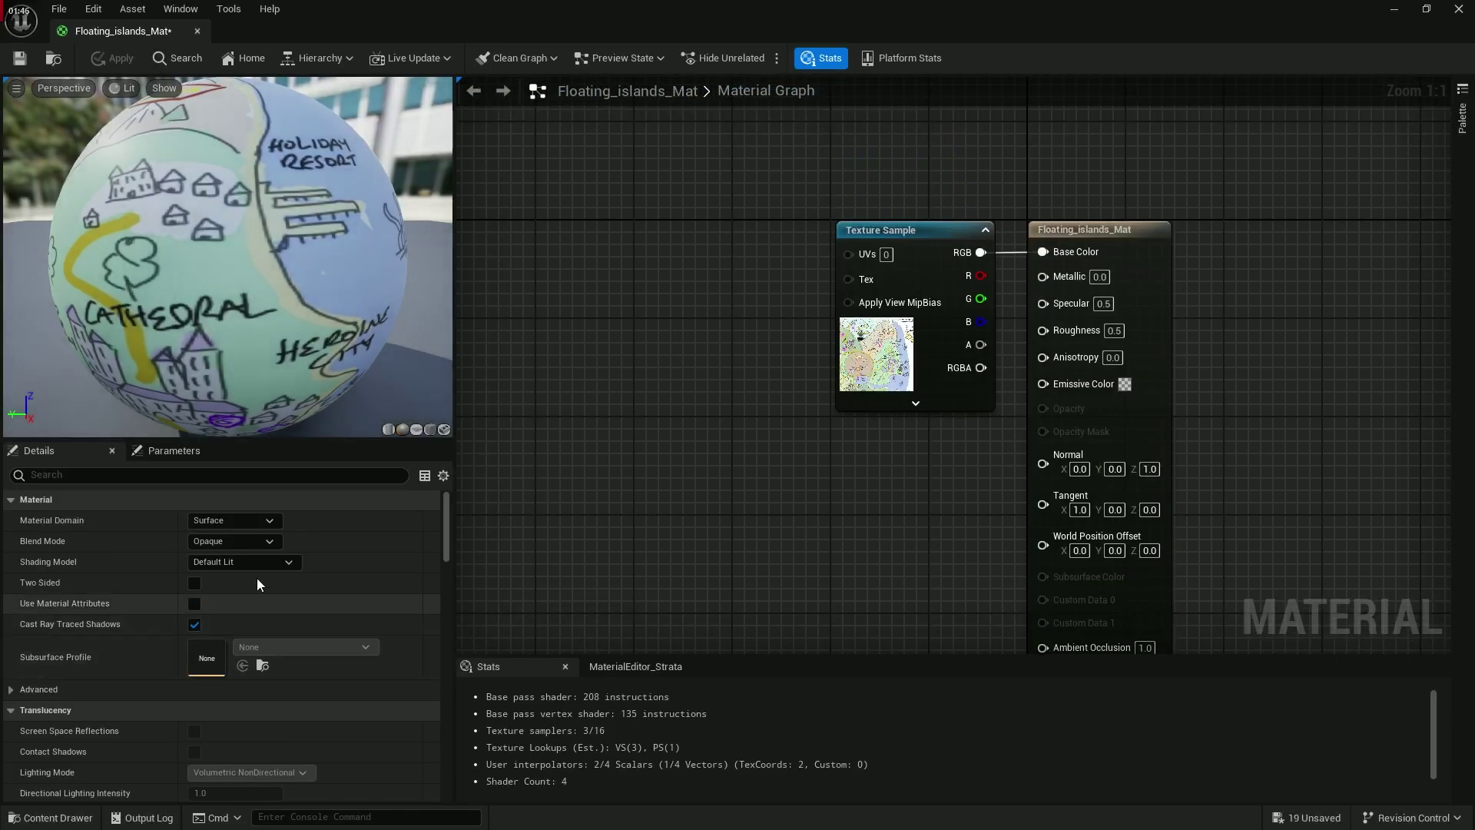
# Step: Set the material's domain to Deferred Decal and its blend mode to Translucent
pyautogui.click(239, 542)
pyautogui.click(243, 522)
pyautogui.click(225, 552)
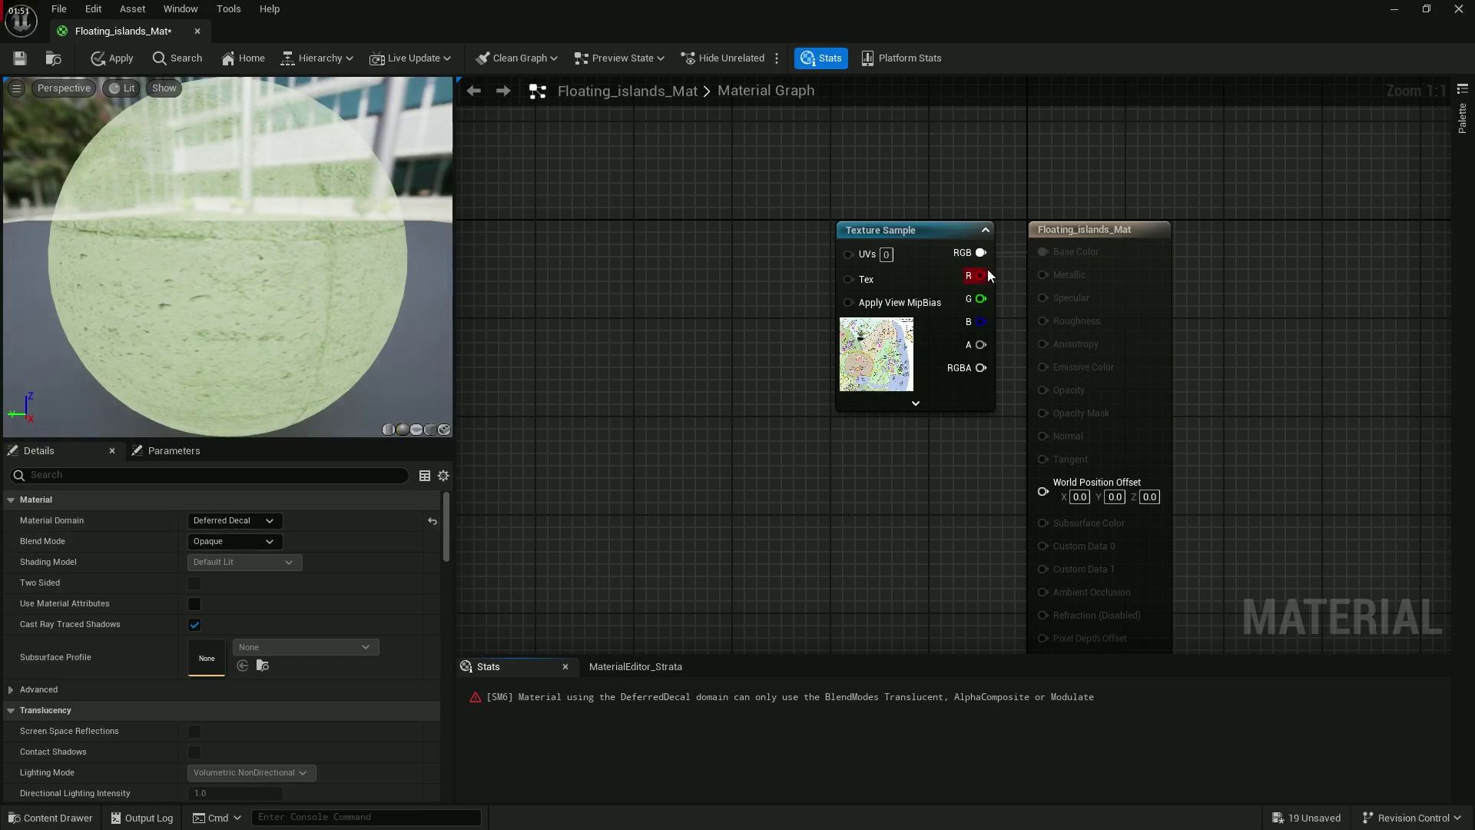
pyautogui.click(252, 547)
pyautogui.click(232, 585)
# Step: Connect the Texture Sample's RGB output to Emissive Color, then save and close the material
pyautogui.moveTo(935, 253); pyautogui.dragTo(1058, 392)
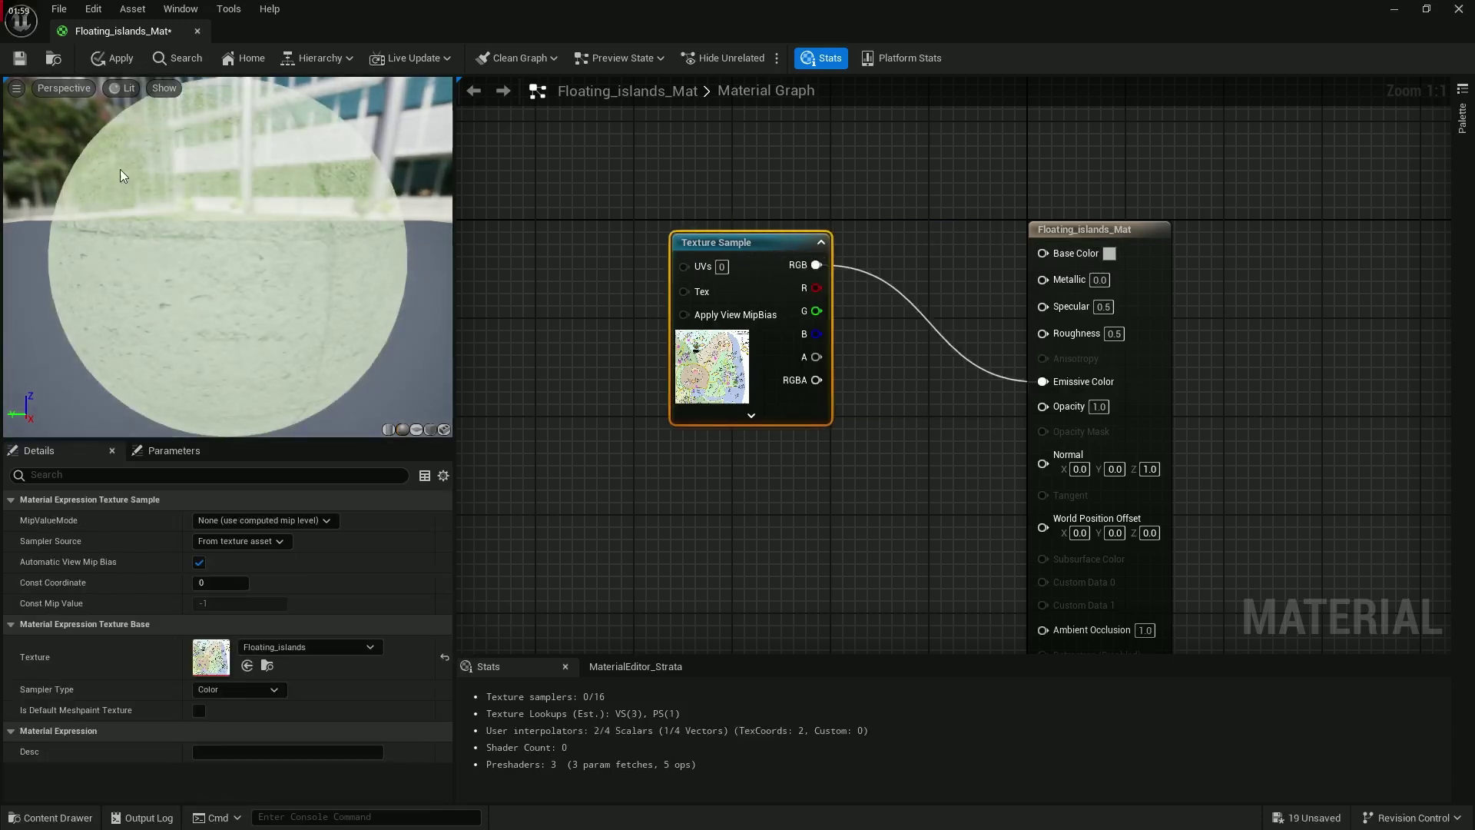
pyautogui.click(19, 60)
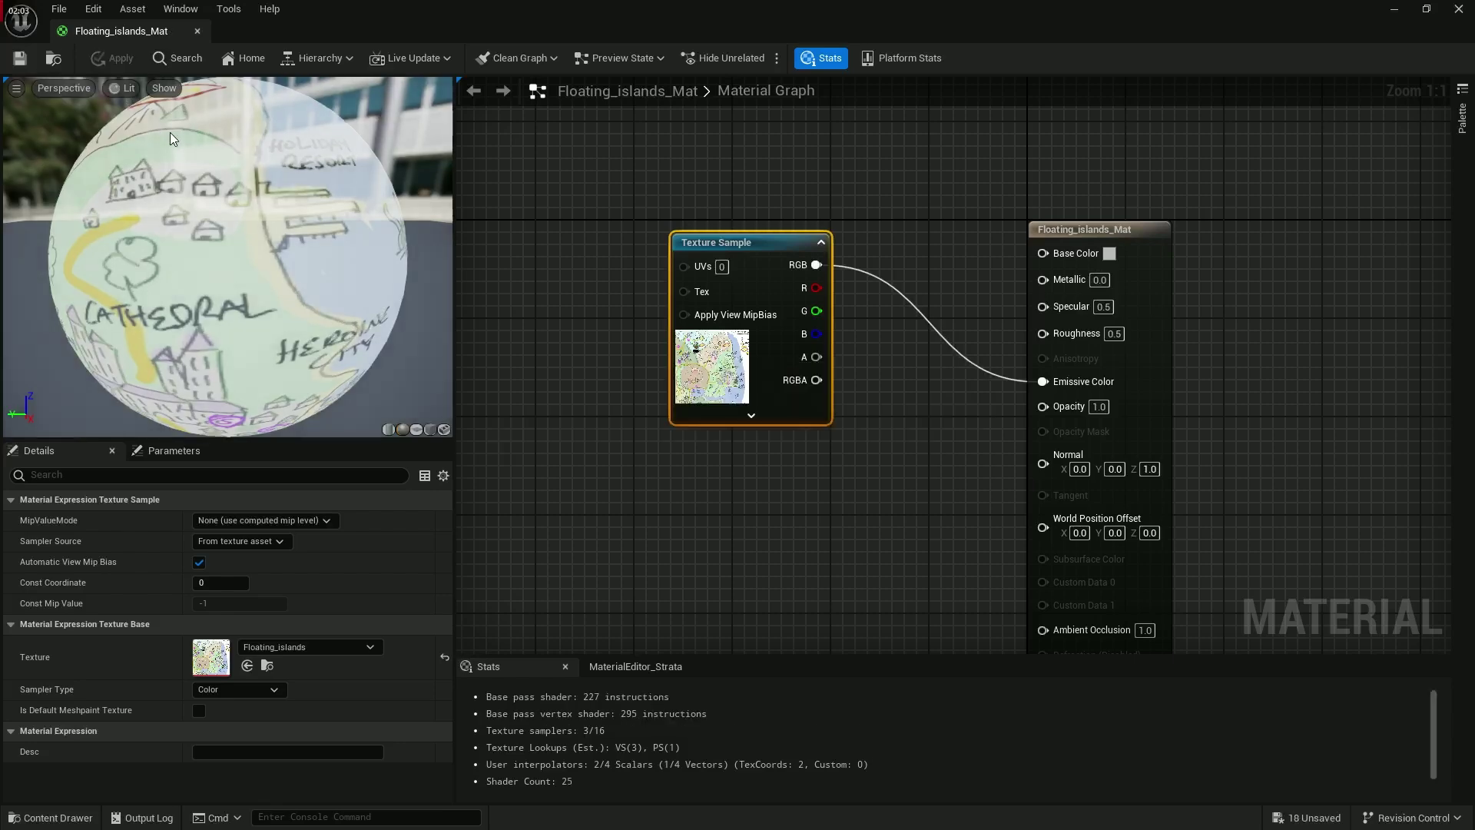
pyautogui.click(198, 31)
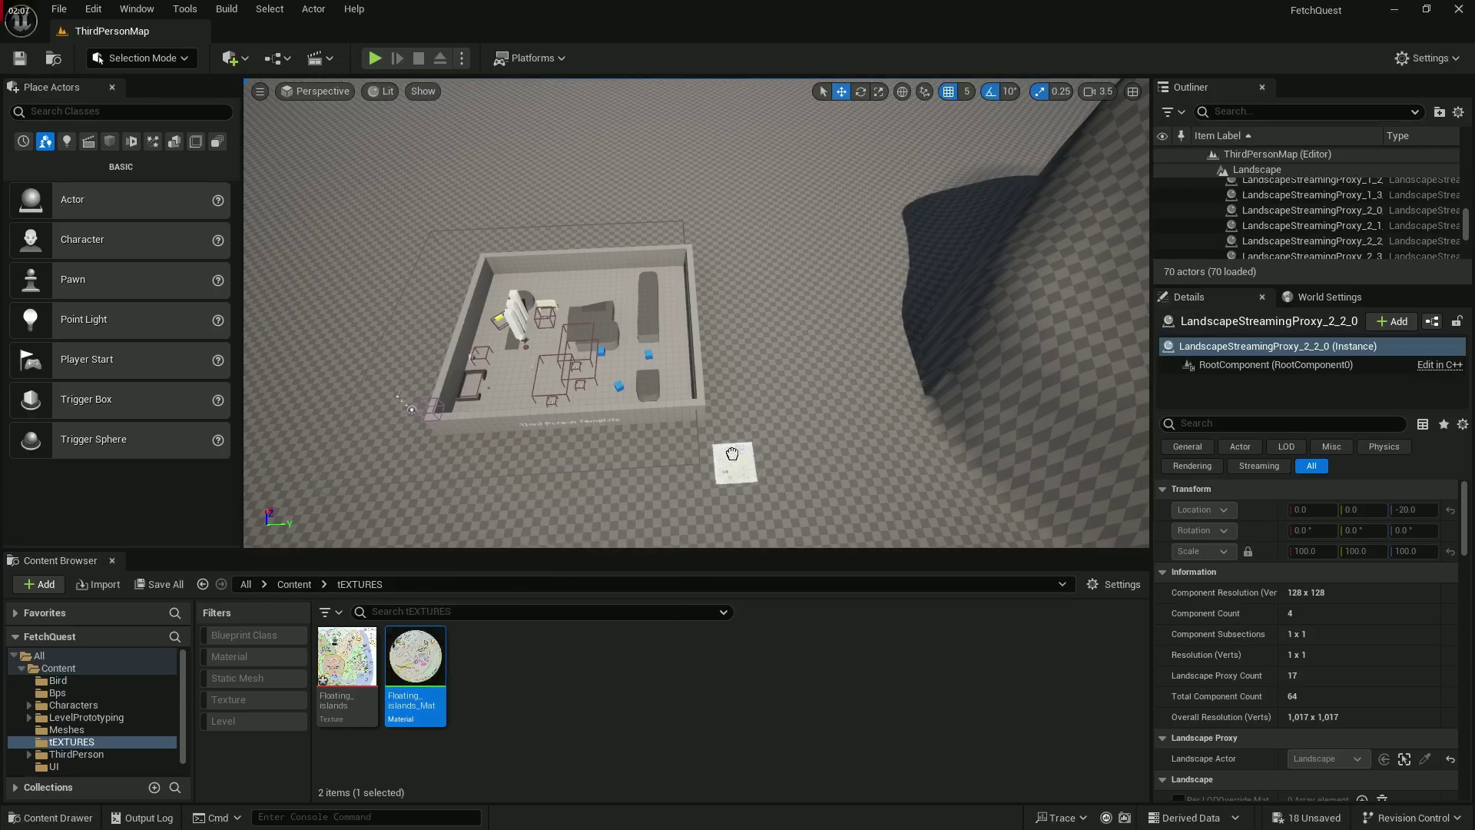
# Step: Place Floating_islands_Mat as a decal on the landscape just outside the walled area and rotate it on the ground to turn the map upright
pyautogui.moveTo(732, 453); pyautogui.dragTo(722, 449)
pyautogui.press('f')
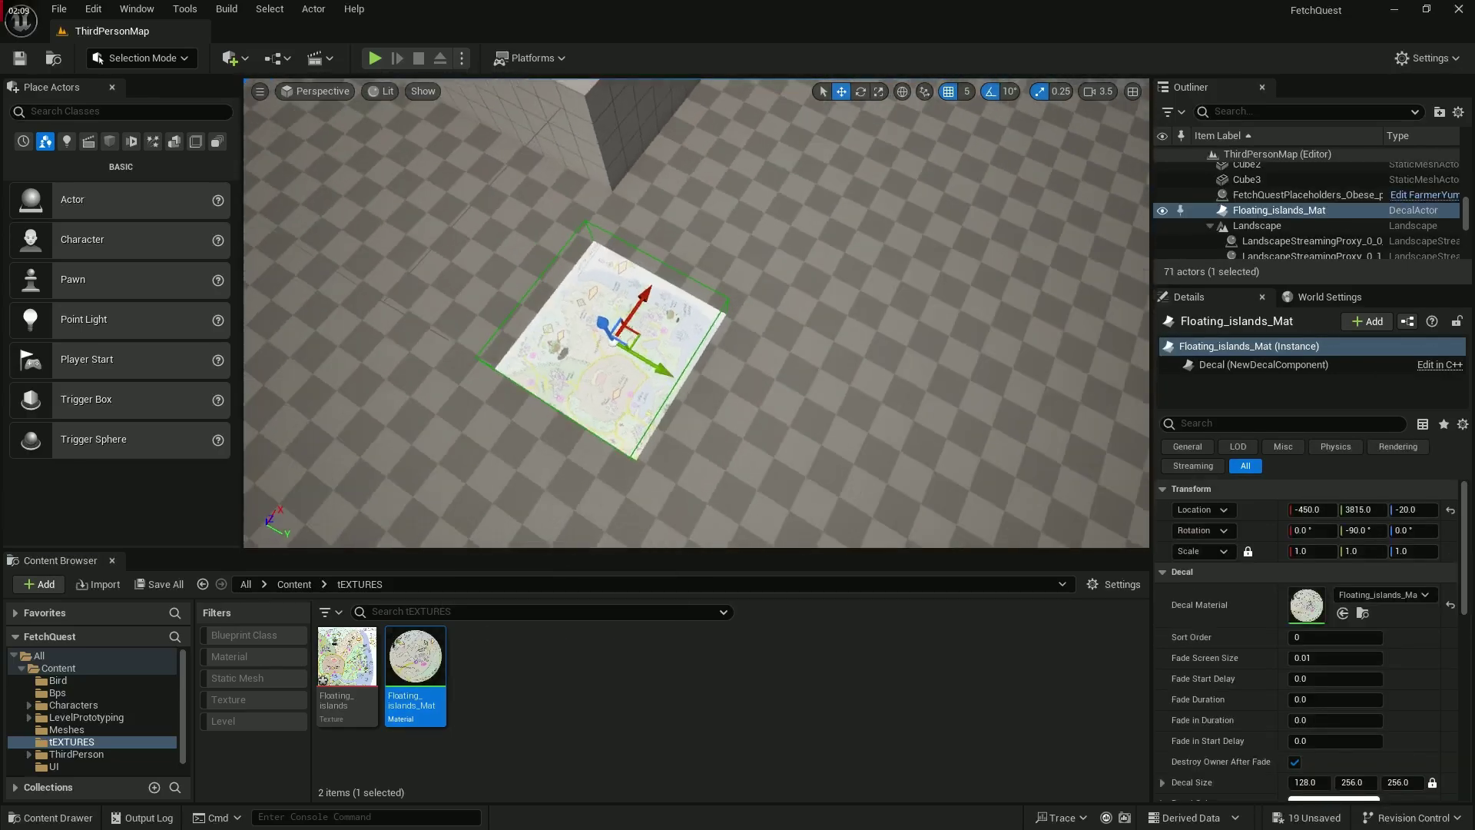
pyautogui.press('w')
pyautogui.moveTo(722, 450); pyautogui.dragTo(804, 331, button='right')
pyautogui.press('s')
pyautogui.press('w')
pyautogui.press('s')
pyautogui.press('w')
pyautogui.press('e')
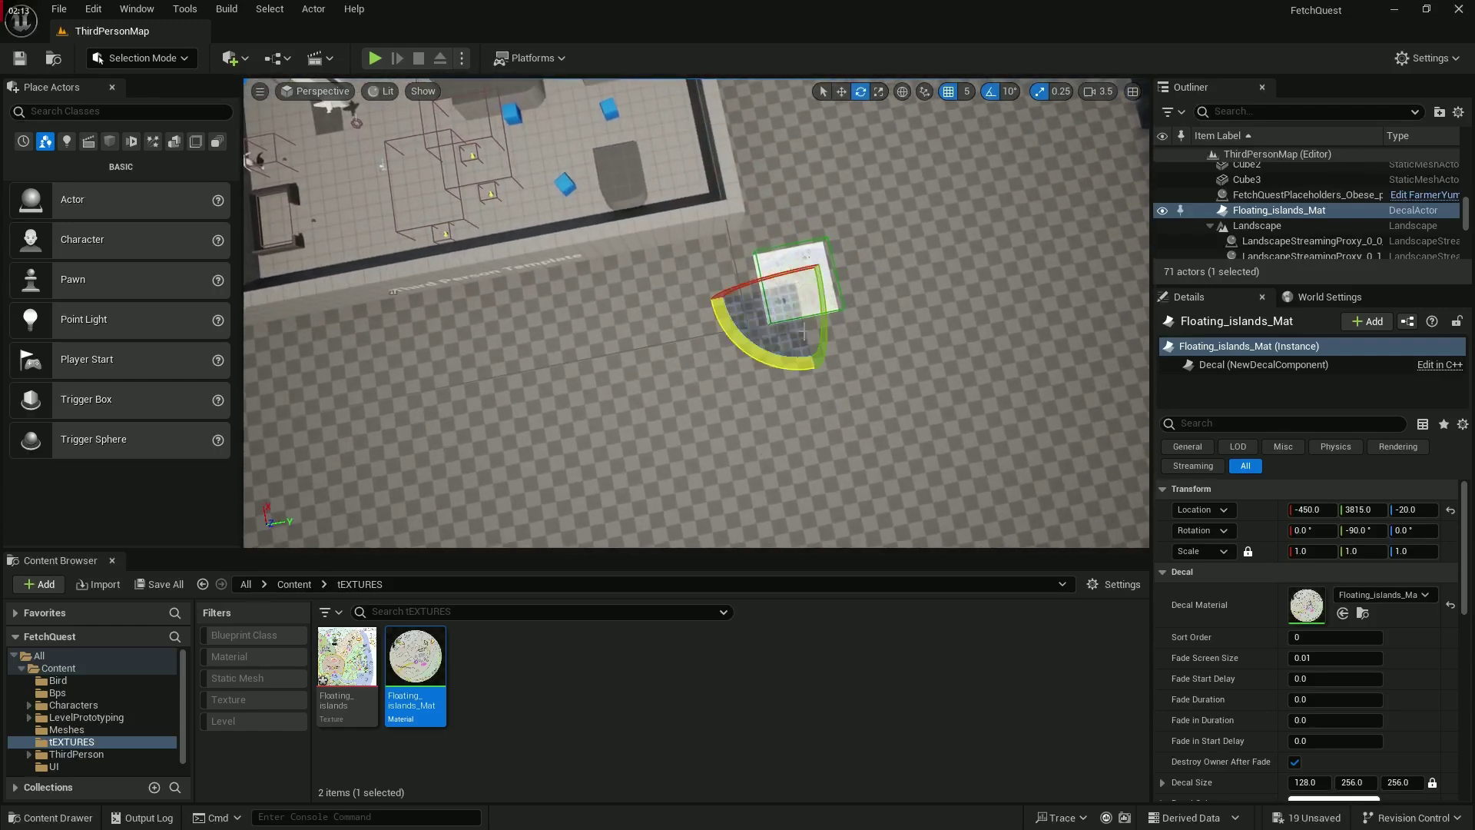
pyautogui.moveTo(804, 332); pyautogui.dragTo(1002, 499)
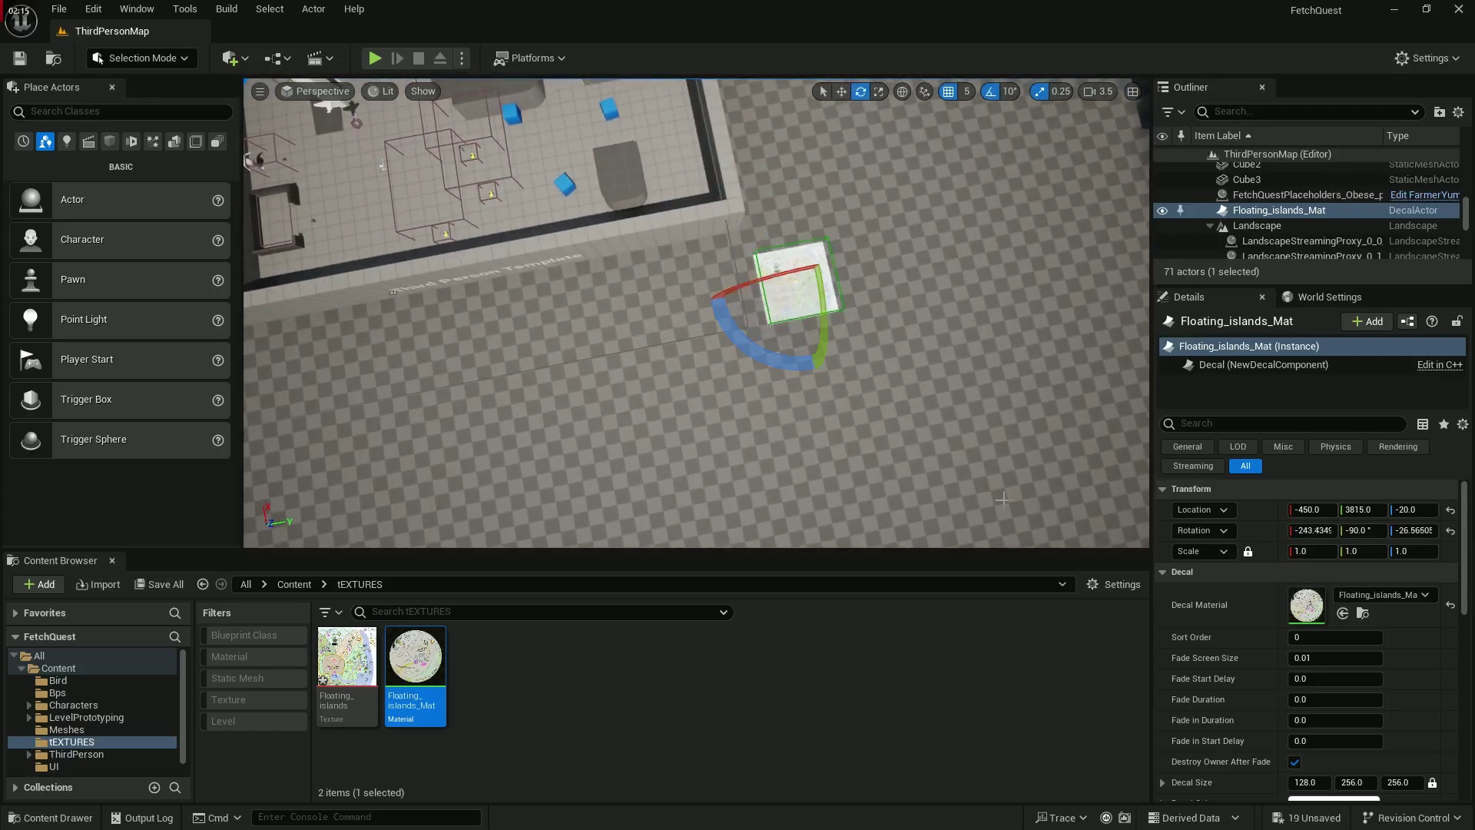
# Step: Set the map decal's scale uniformly to 50
pyautogui.click(1310, 551)
pyautogui.write('50')
pyautogui.press('Tab')
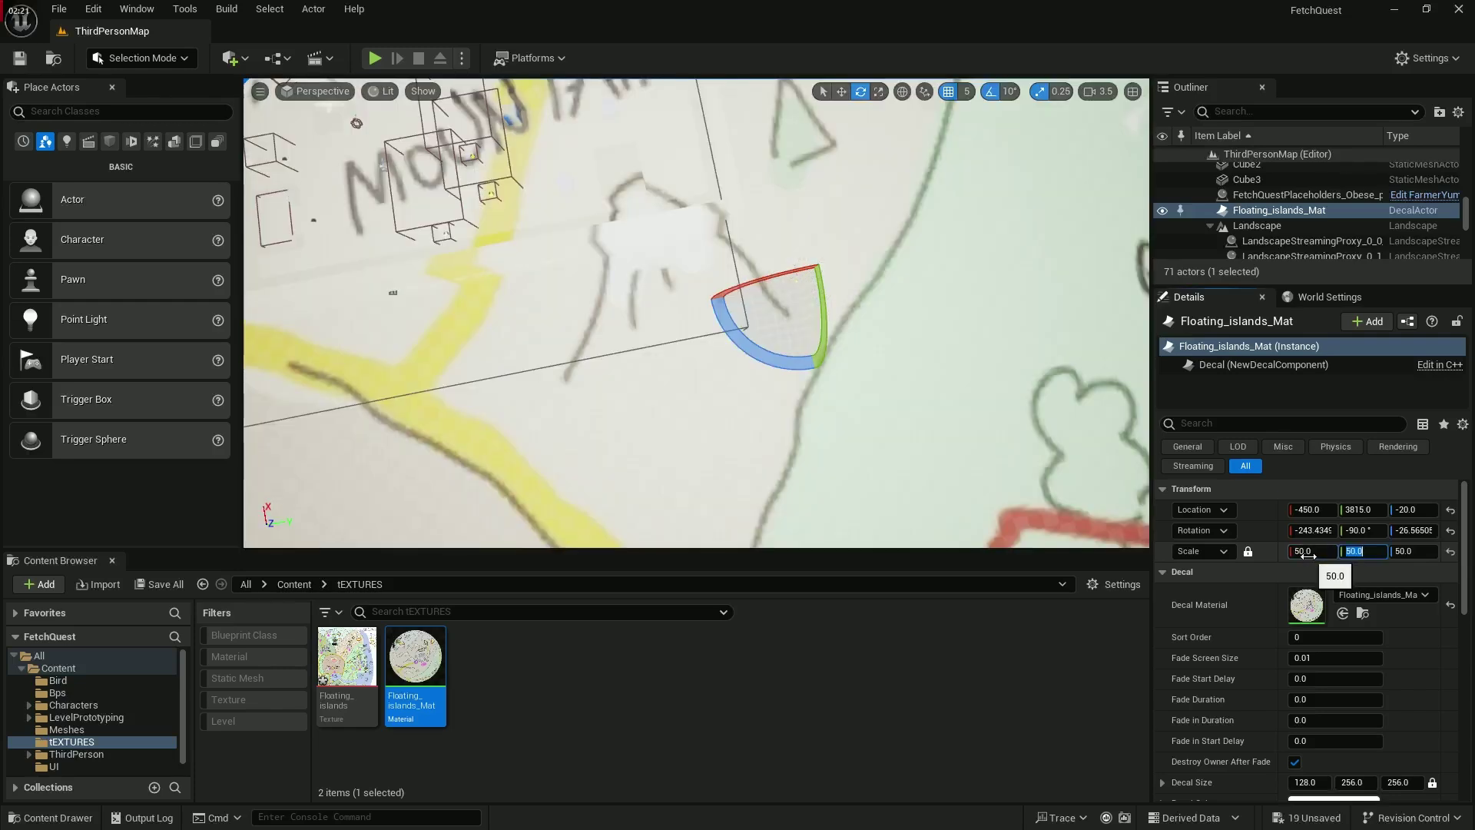
pyautogui.press('f')
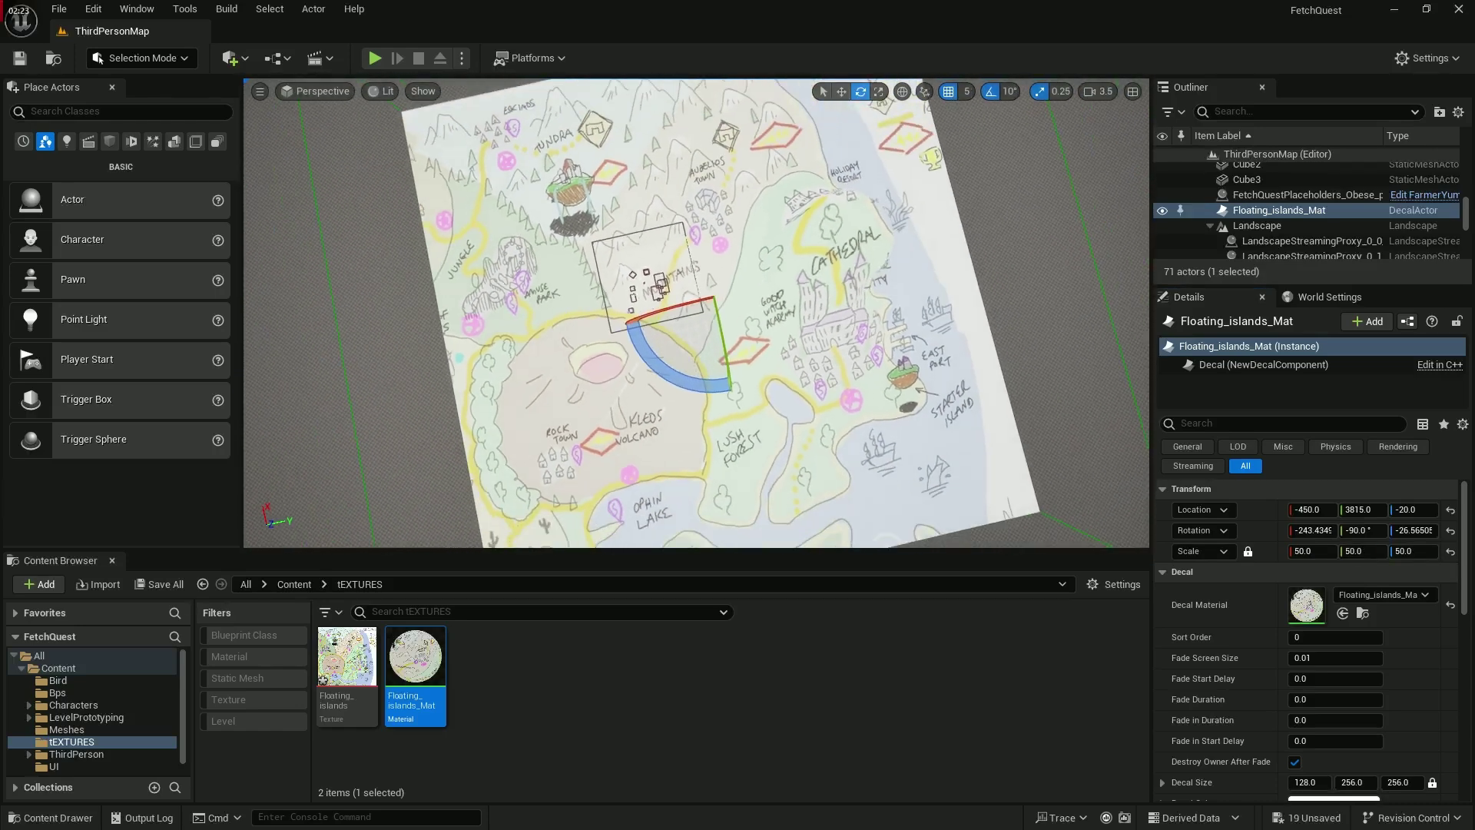
# Step: Enlarge the map decal uniformly to a scale of 160 to spread it across the landscape
pyautogui.moveTo(942, 542)
pyautogui.mouseDown(button='right')
pyautogui.moveTo(960, 431)
pyautogui.moveTo(942, 542)
pyautogui.mouseUp(button='right')
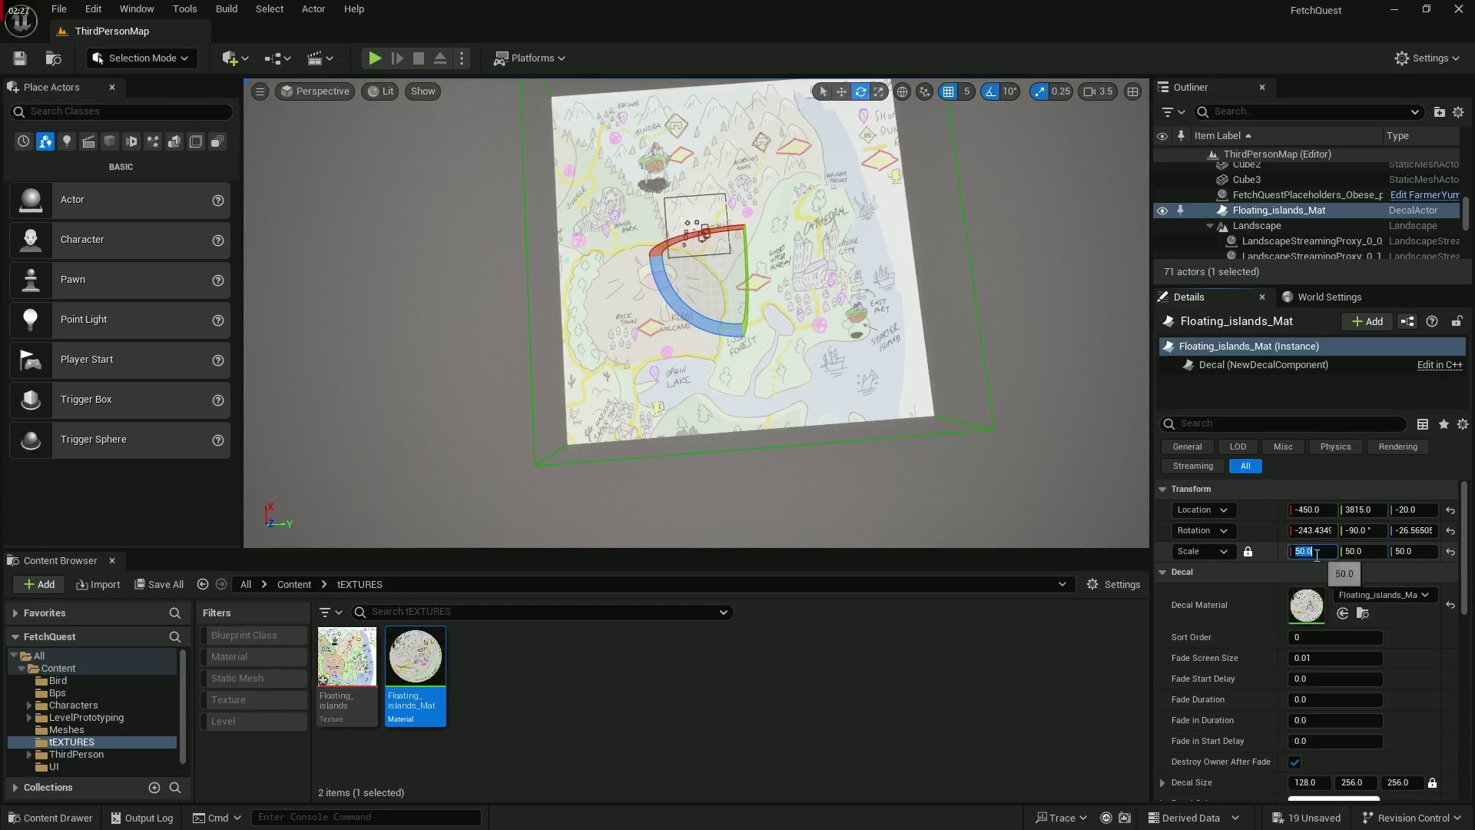
pyautogui.press('Return')
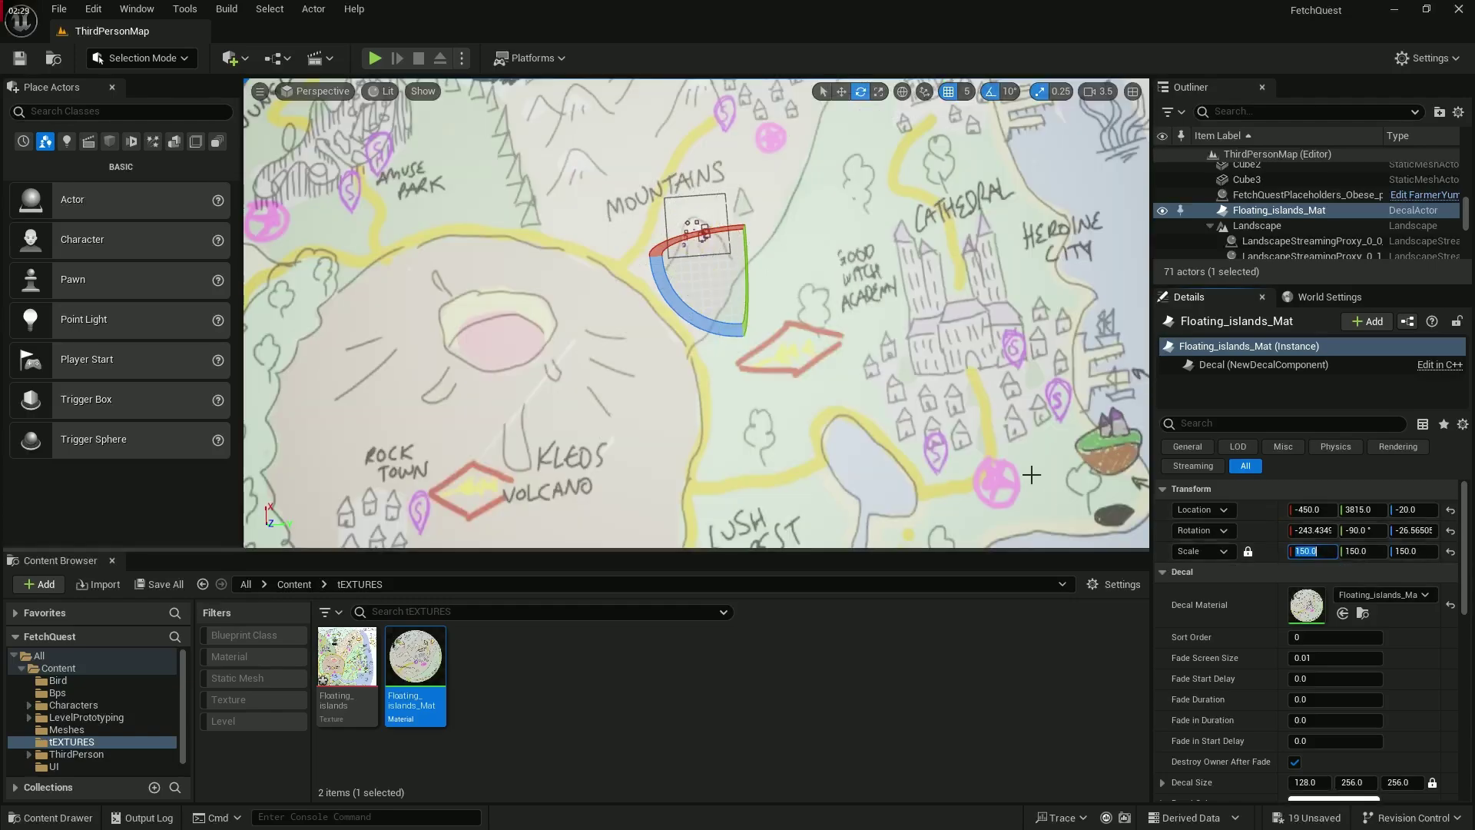
pyautogui.press('f')
pyautogui.press('s')
pyautogui.moveTo(696, 313); pyautogui.dragTo(667, 257, button='right')
pyautogui.press('s')
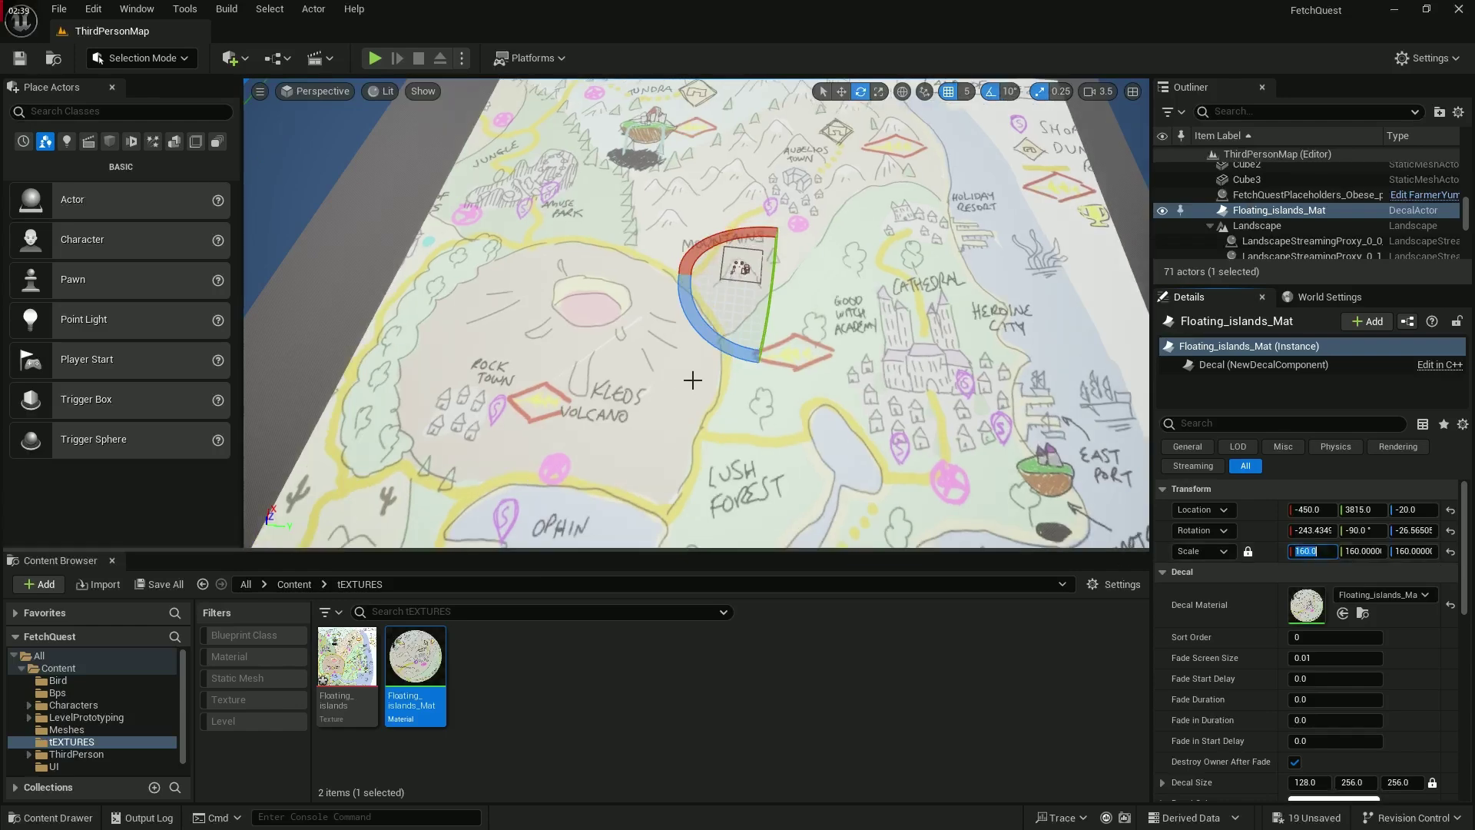
# Step: Play-test the level to see the map decal's size from the player character's viewpoint, then stop and return to an overview of the map
pyautogui.press('s')
pyautogui.moveTo(693, 381); pyautogui.dragTo(702, 432, button='right')
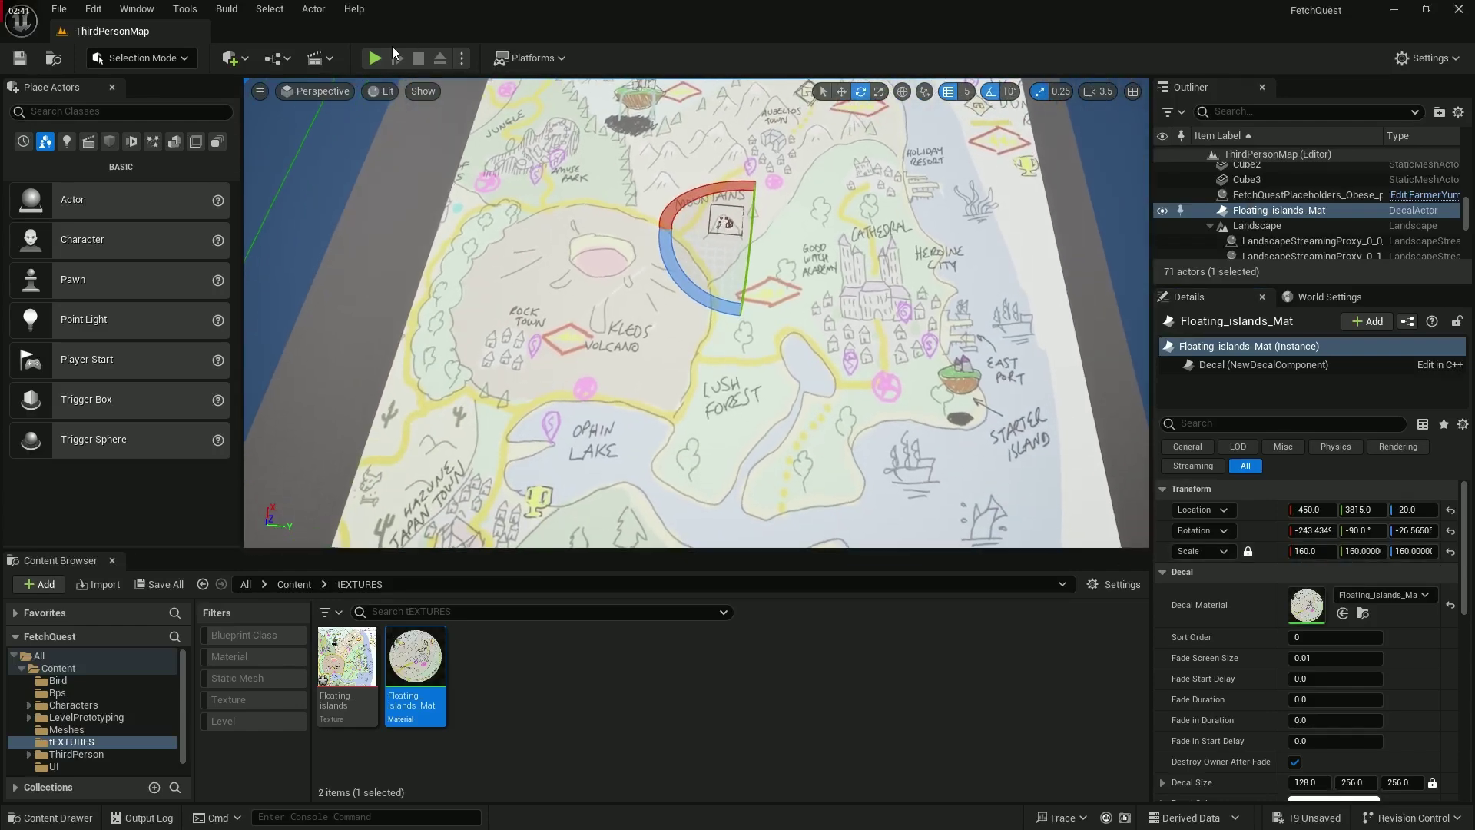
pyautogui.click(375, 58)
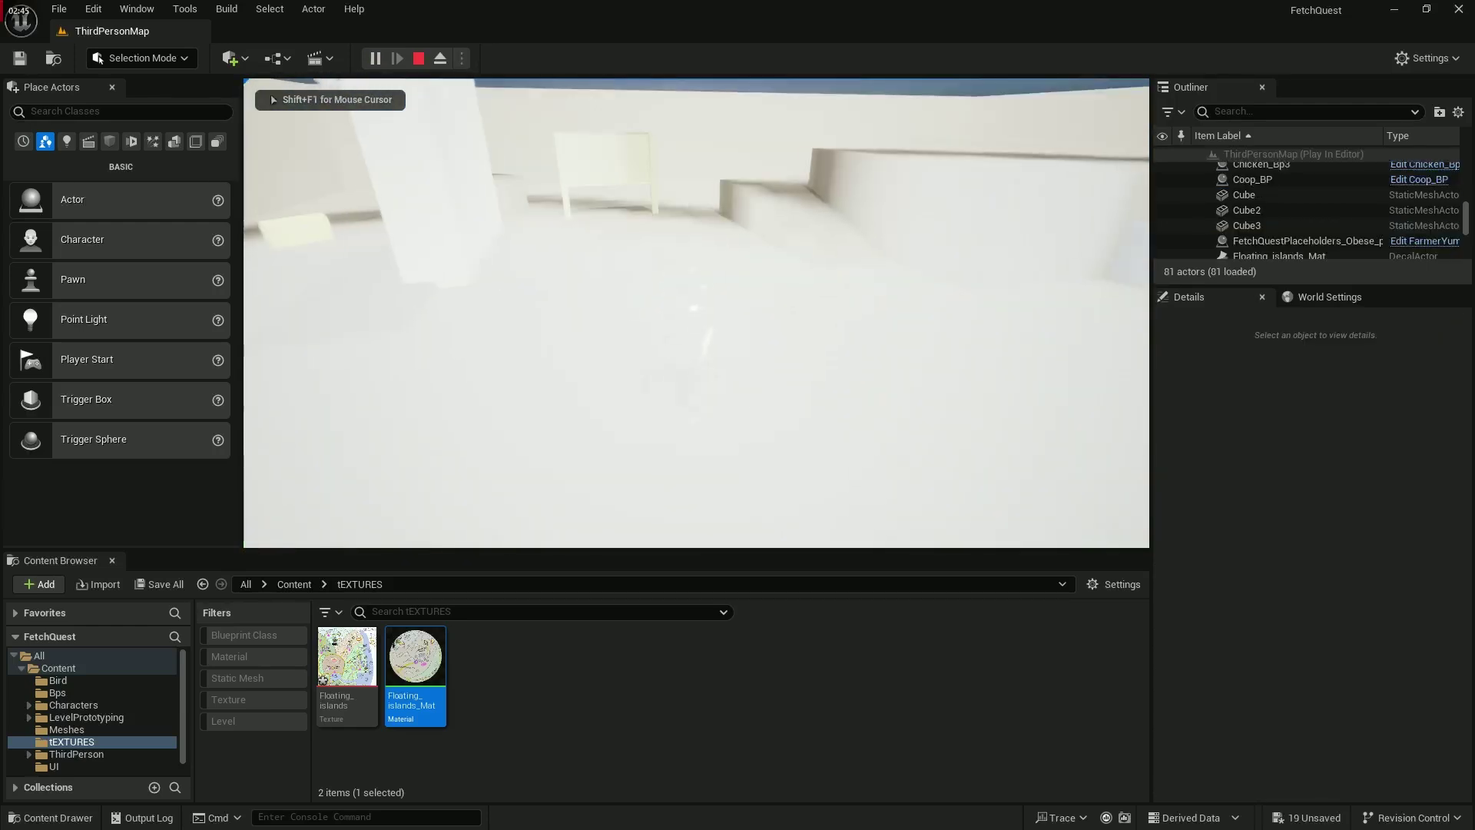
pyautogui.press('s')
pyautogui.press('Escape')
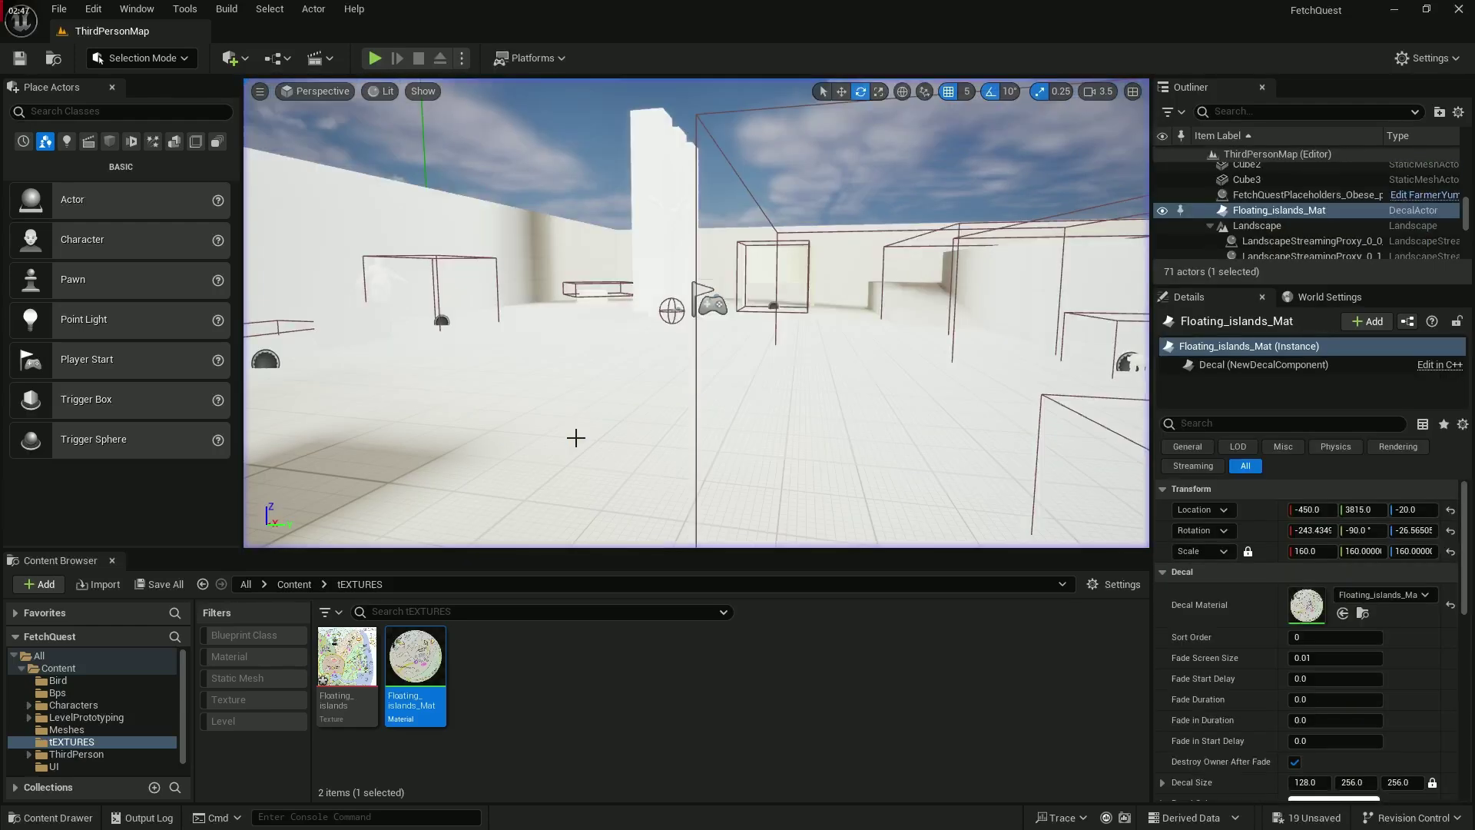
pyautogui.moveTo(573, 438); pyautogui.dragTo(623, 538, button='right')
pyautogui.press('s')
pyautogui.moveTo(579, 396); pyautogui.dragTo(513, 367, button='right')
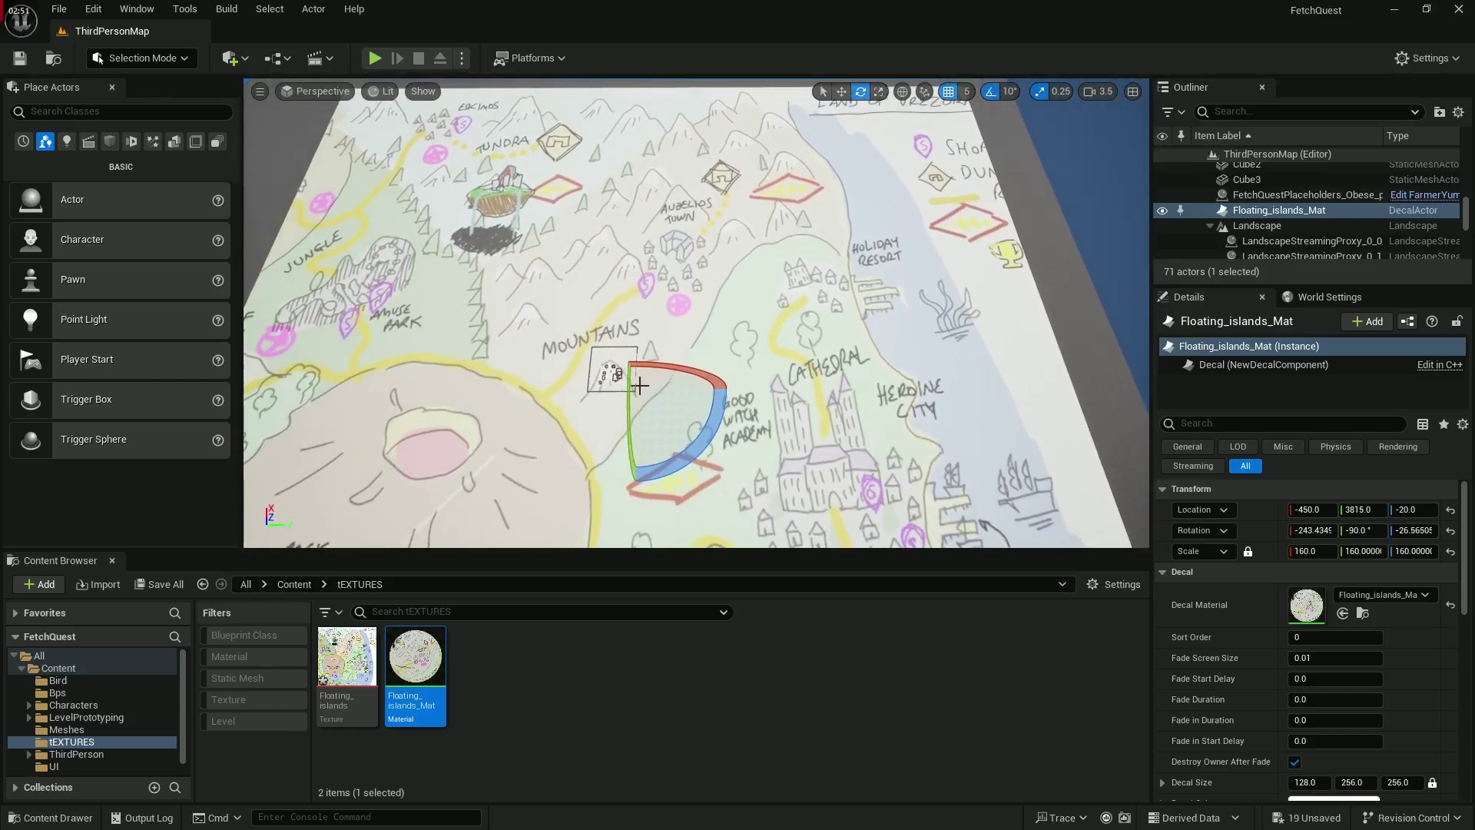
# Step: Switch from Selection mode to Landscape mode and activate the Sculpt tool
pyautogui.moveTo(641, 388); pyautogui.dragTo(699, 313, button='right')
pyautogui.press('w')
pyautogui.press('s')
pyautogui.click(149, 57)
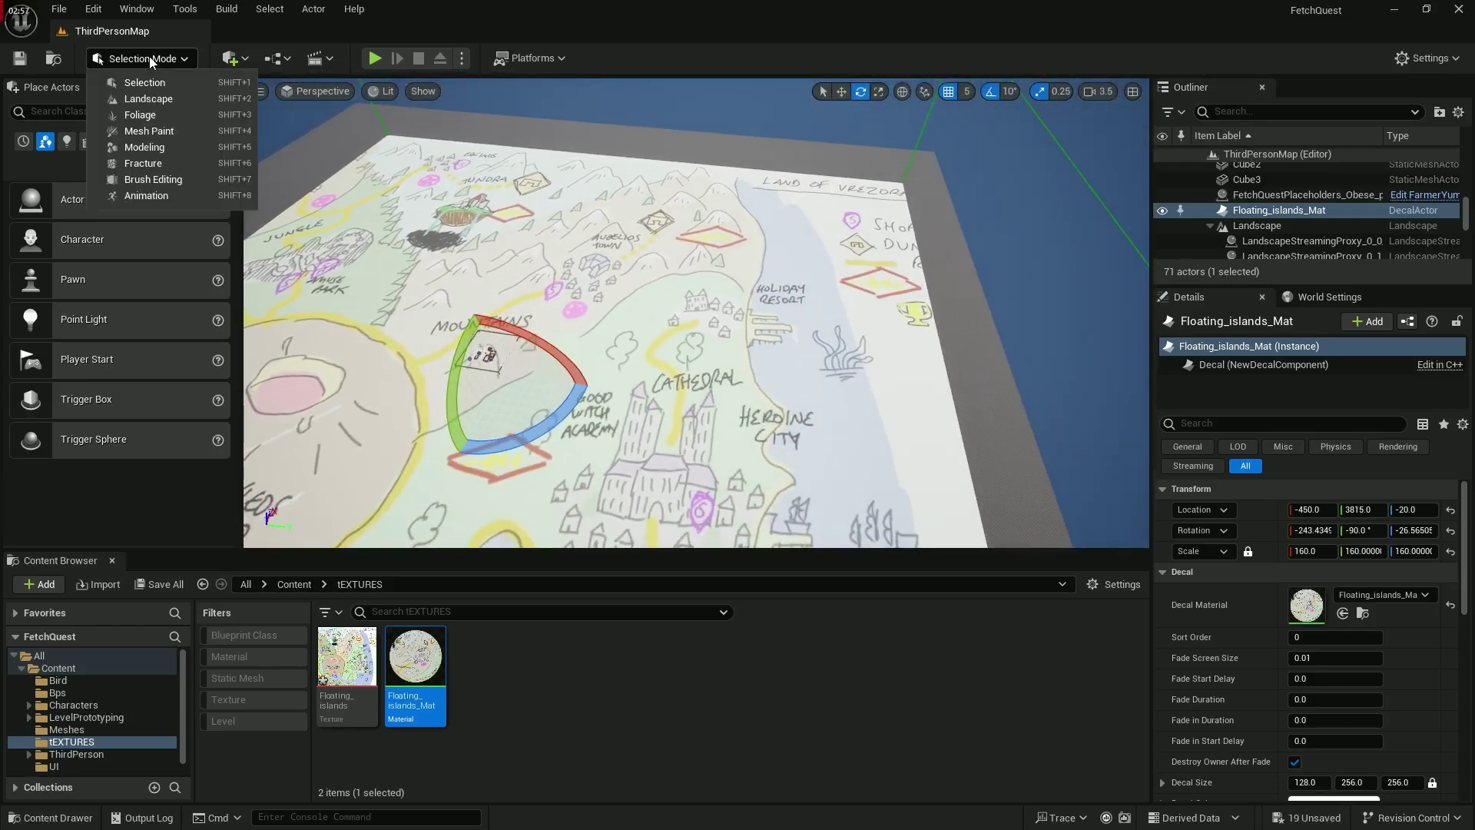
pyautogui.click(157, 99)
pyautogui.hotkey('shift', '2')
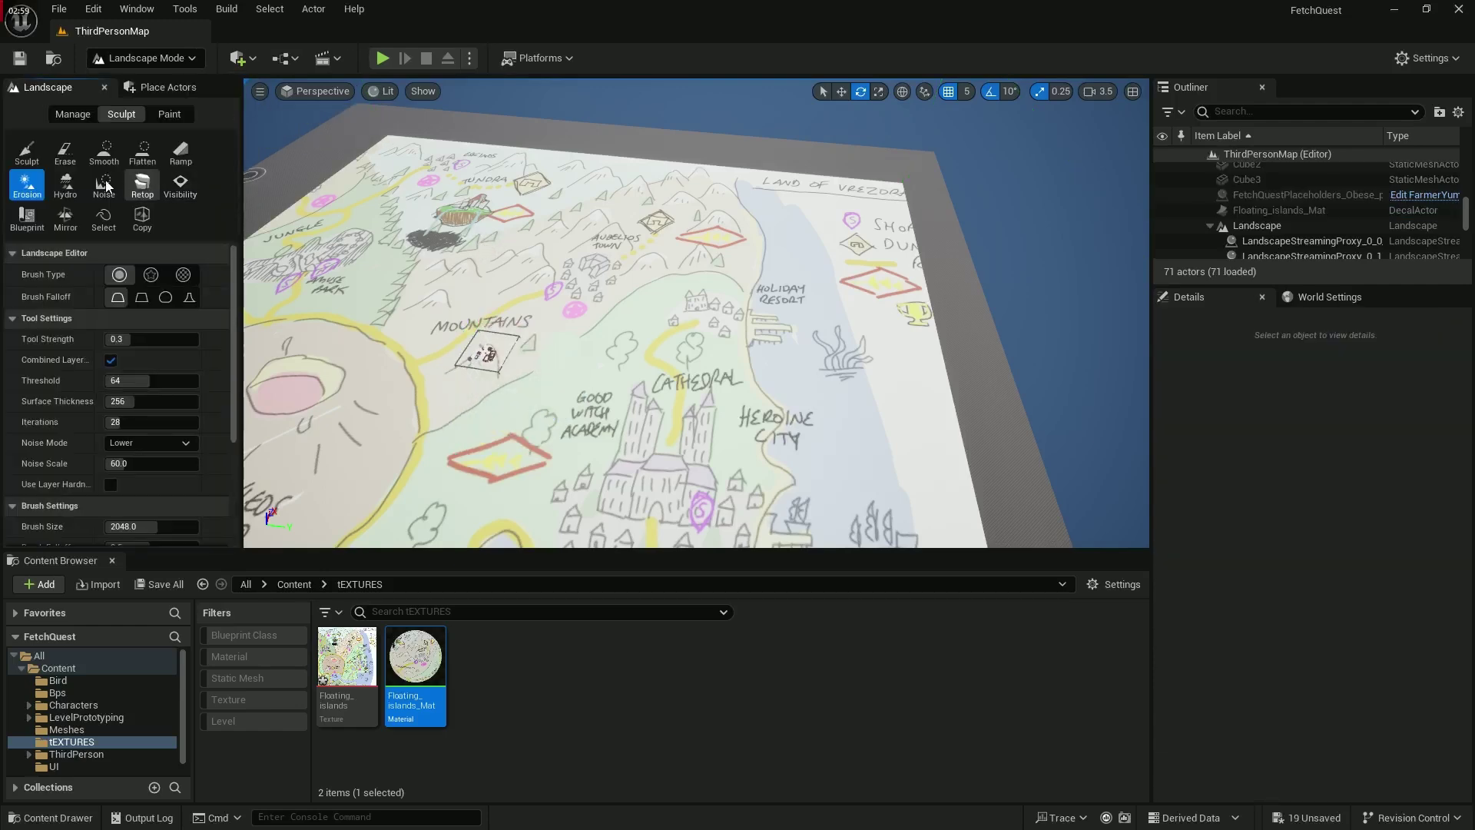
pyautogui.click(30, 158)
# Step: Set the Sculpt tool's strength to about 0.486 and its brush size to about 3531
pyautogui.press('d')
pyautogui.moveTo(633, 294); pyautogui.dragTo(492, 280, button='right')
pyautogui.scroll(1, 538, 284)
pyautogui.press('w')
pyautogui.moveTo(698, 266)
pyautogui.mouseDown(button='right')
pyautogui.moveTo(722, 339)
pyautogui.moveTo(695, 323)
pyautogui.moveTo(698, 266)
pyautogui.mouseUp(button='right')
pyautogui.press('s')
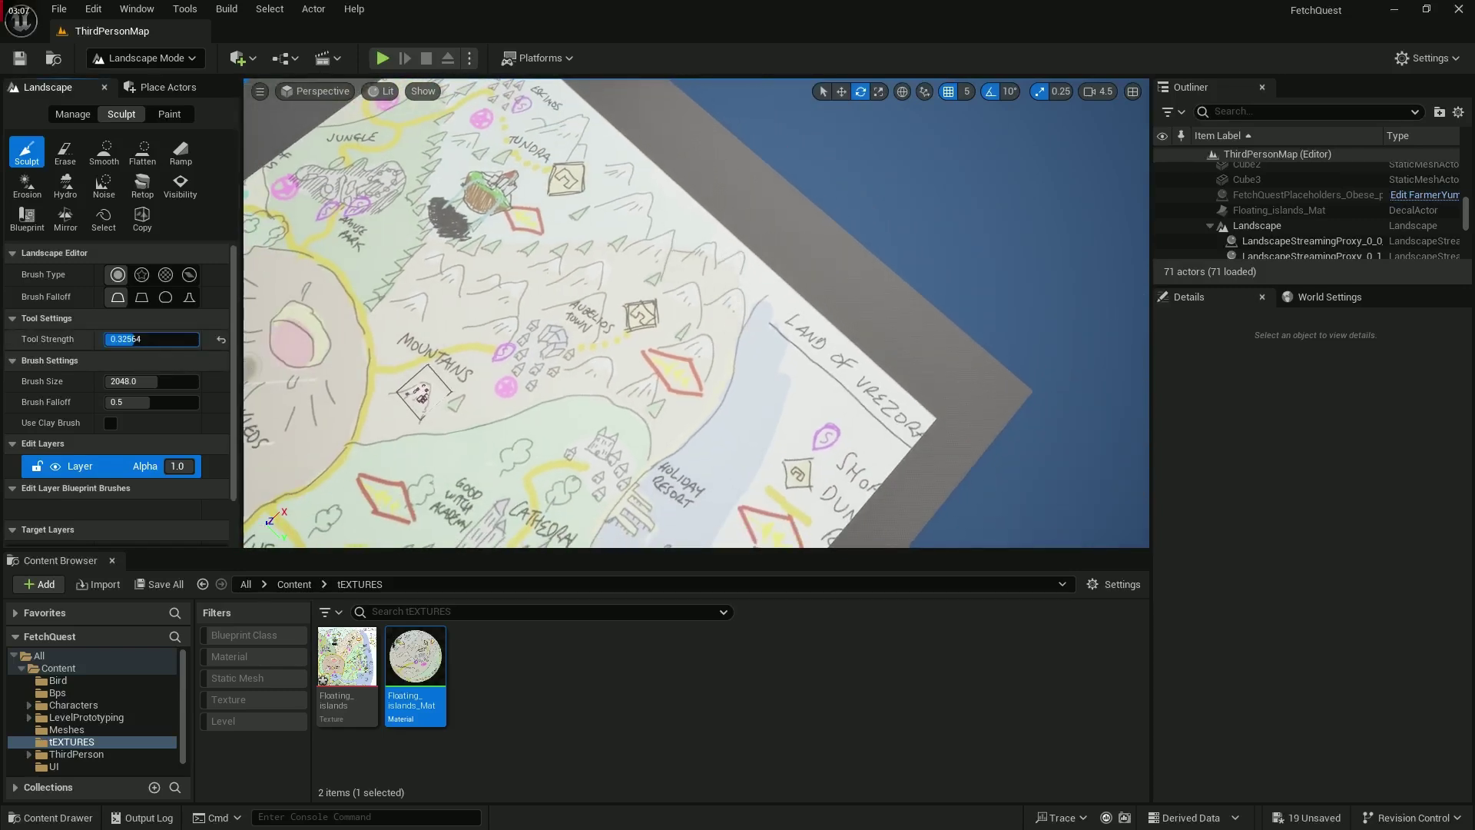
pyautogui.moveTo(125, 382); pyautogui.dragTo(150, 382)
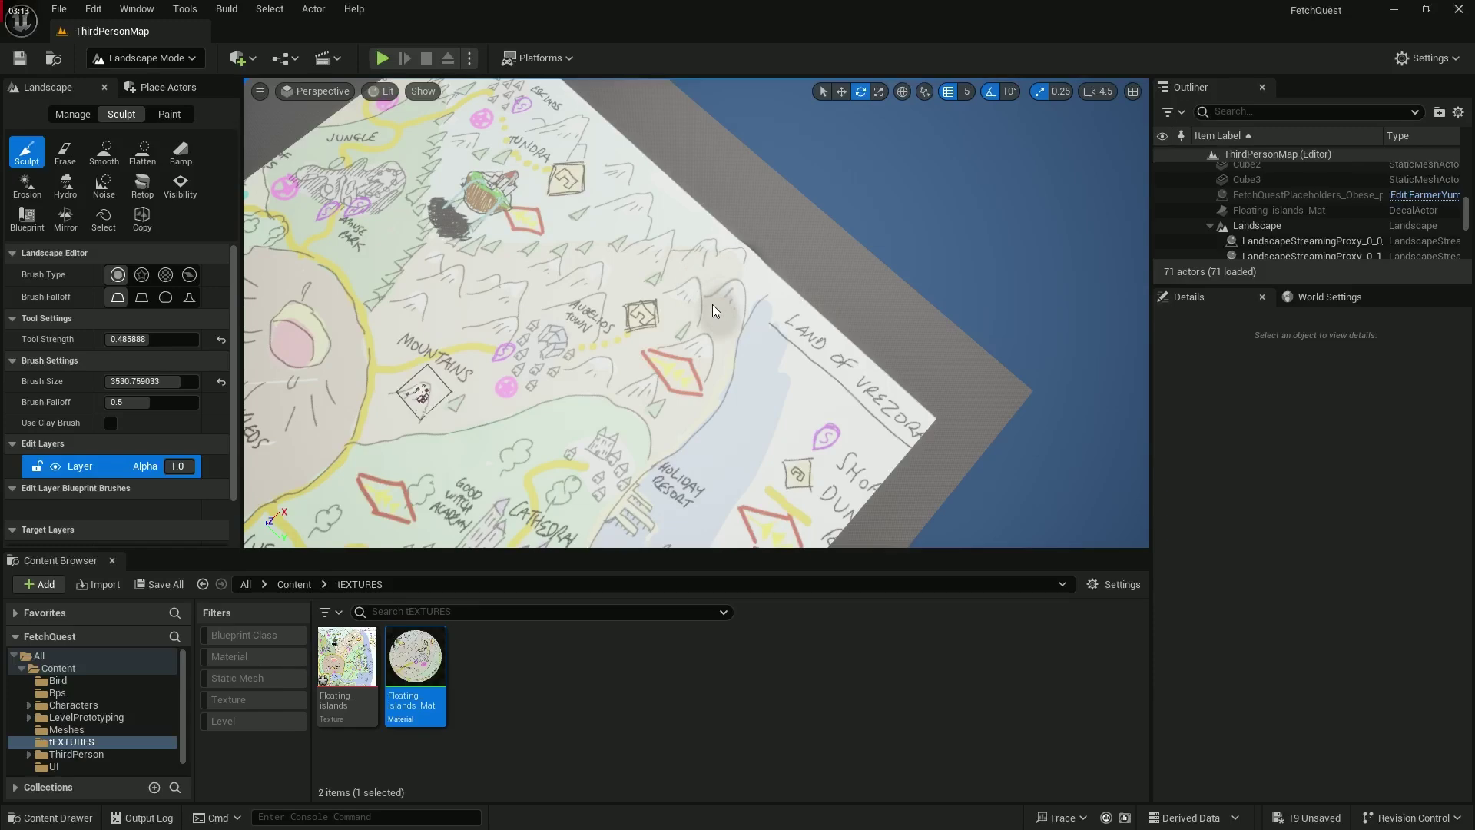
# Step: Sculpt raised peaks on the landscape over the drawn mountains around Aurelios Town
pyautogui.press('w')
pyautogui.moveTo(700, 311)
pyautogui.mouseDown(button='right')
pyautogui.moveTo(711, 338)
pyautogui.moveTo(749, 323)
pyautogui.moveTo(769, 223)
pyautogui.mouseUp(button='right')
pyautogui.moveTo(642, 331); pyautogui.dragTo(643, 331, button='right')
pyautogui.press('s')
pyautogui.moveTo(614, 367)
pyautogui.mouseDown()
pyautogui.moveTo(517, 372)
pyautogui.moveTo(504, 353)
pyautogui.moveTo(560, 342)
pyautogui.moveTo(389, 340)
pyautogui.moveTo(467, 382)
pyautogui.mouseUp()
pyautogui.press('s')
pyautogui.moveTo(681, 422); pyautogui.dragTo(682, 421, button='right')
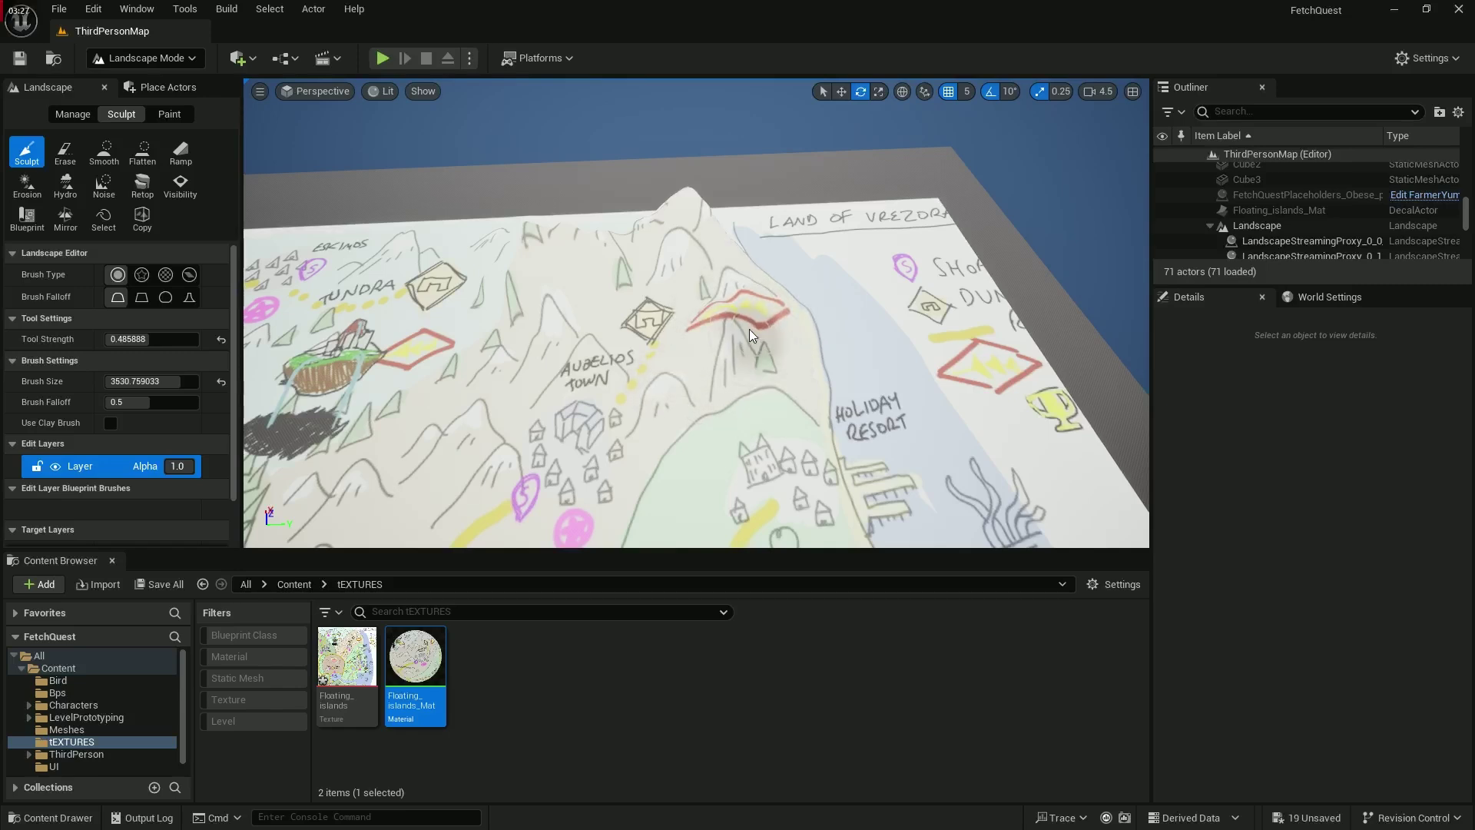
# Step: Lower the terrain along the blue water strip beside the mountains and down to Holiday Resort
pyautogui.press('d')
pyautogui.moveTo(749, 336); pyautogui.dragTo(637, 350, button='right')
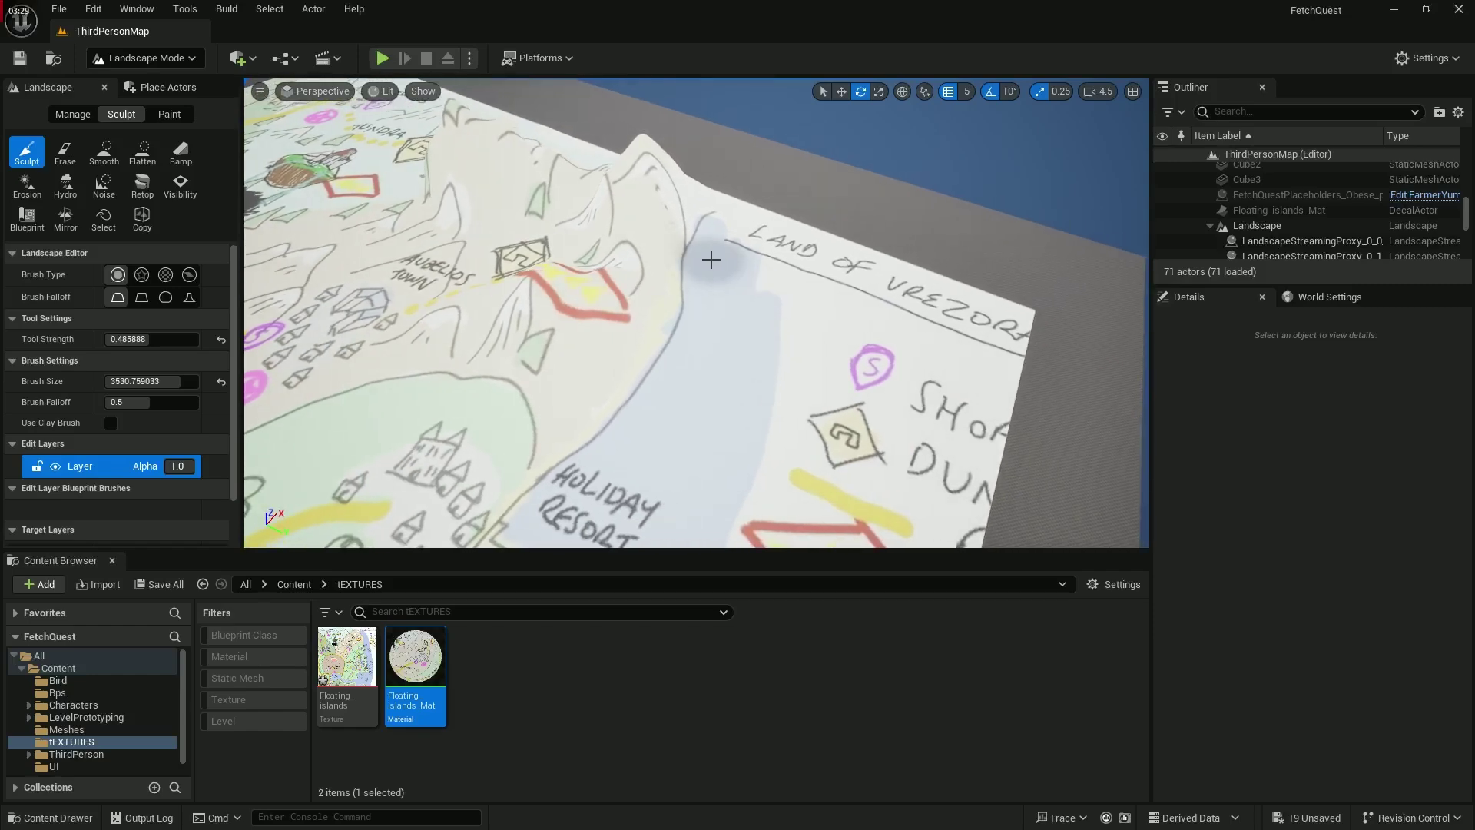
pyautogui.press('e')
pyautogui.moveTo(712, 260); pyautogui.dragTo(710, 307, button='right')
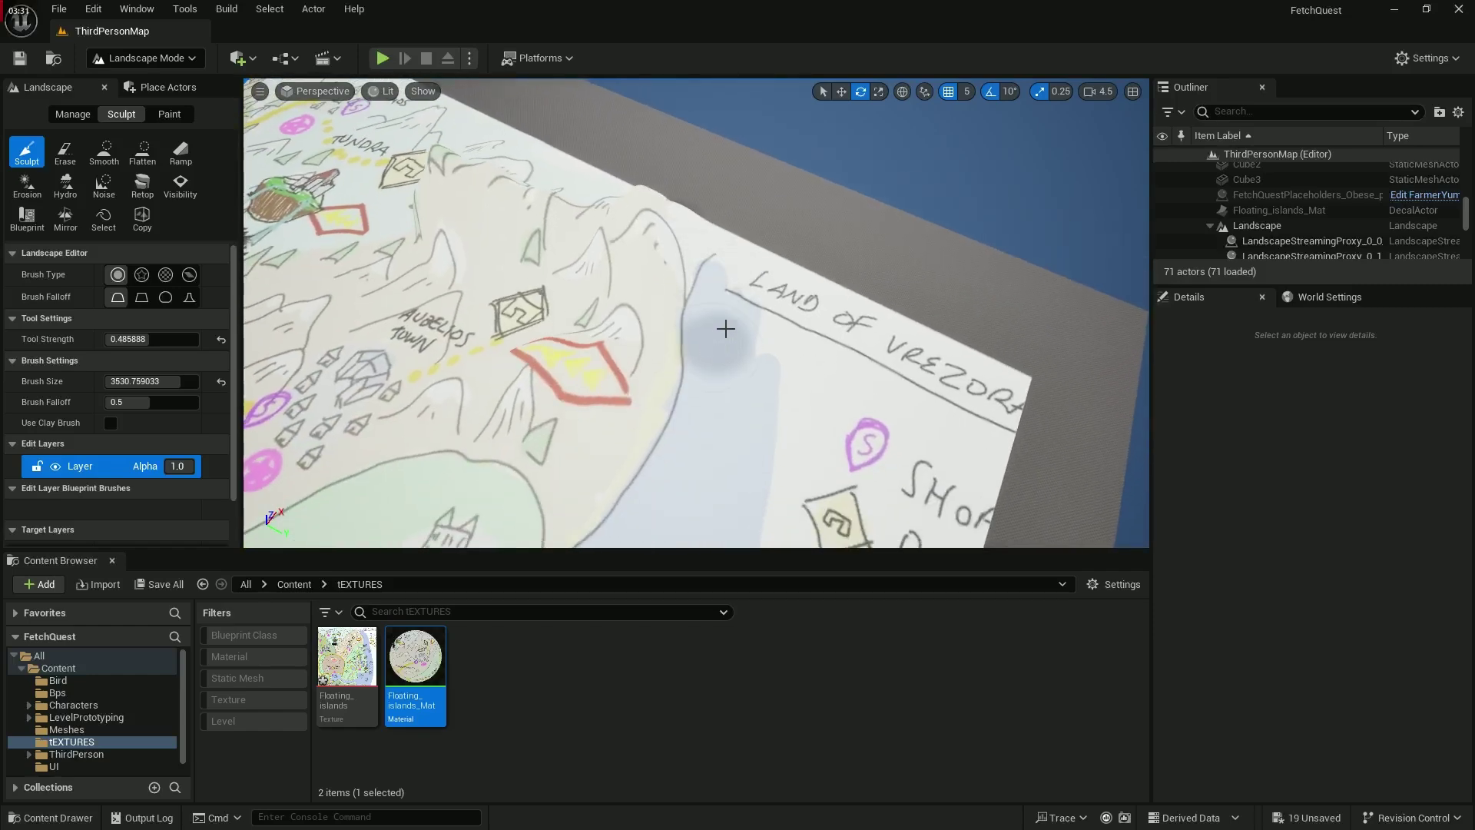
pyautogui.moveTo(759, 408); pyautogui.dragTo(759, 299, button='right')
pyautogui.moveTo(757, 361); pyautogui.dragTo(756, 359, button='right')
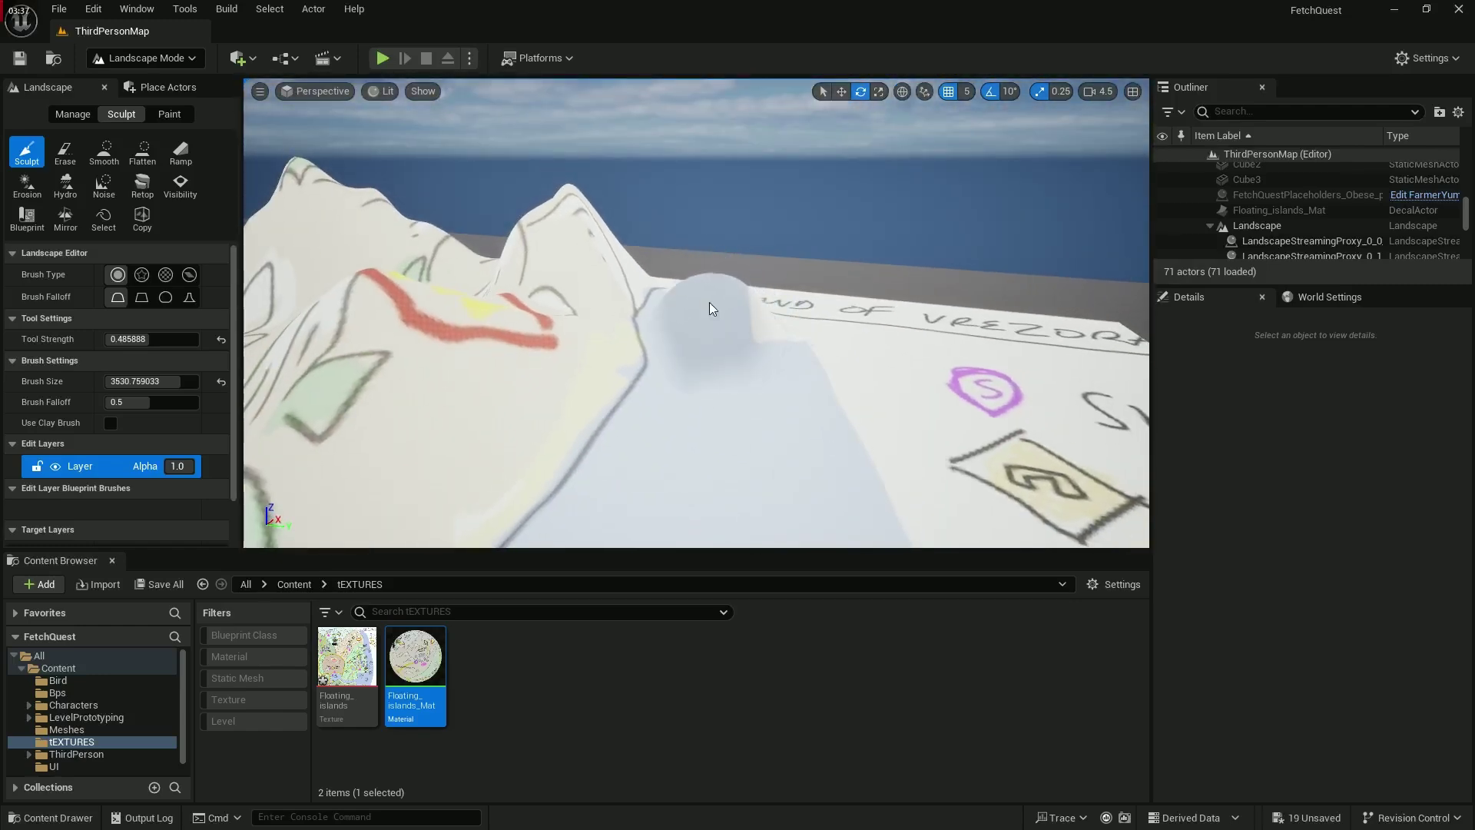
pyautogui.moveTo(713, 415)
pyautogui.keyDown('shift'); pyautogui.mouseDown()
pyautogui.moveTo(717, 372)
pyautogui.moveTo(775, 443)
pyautogui.mouseUp(); pyautogui.keyUp('shift')
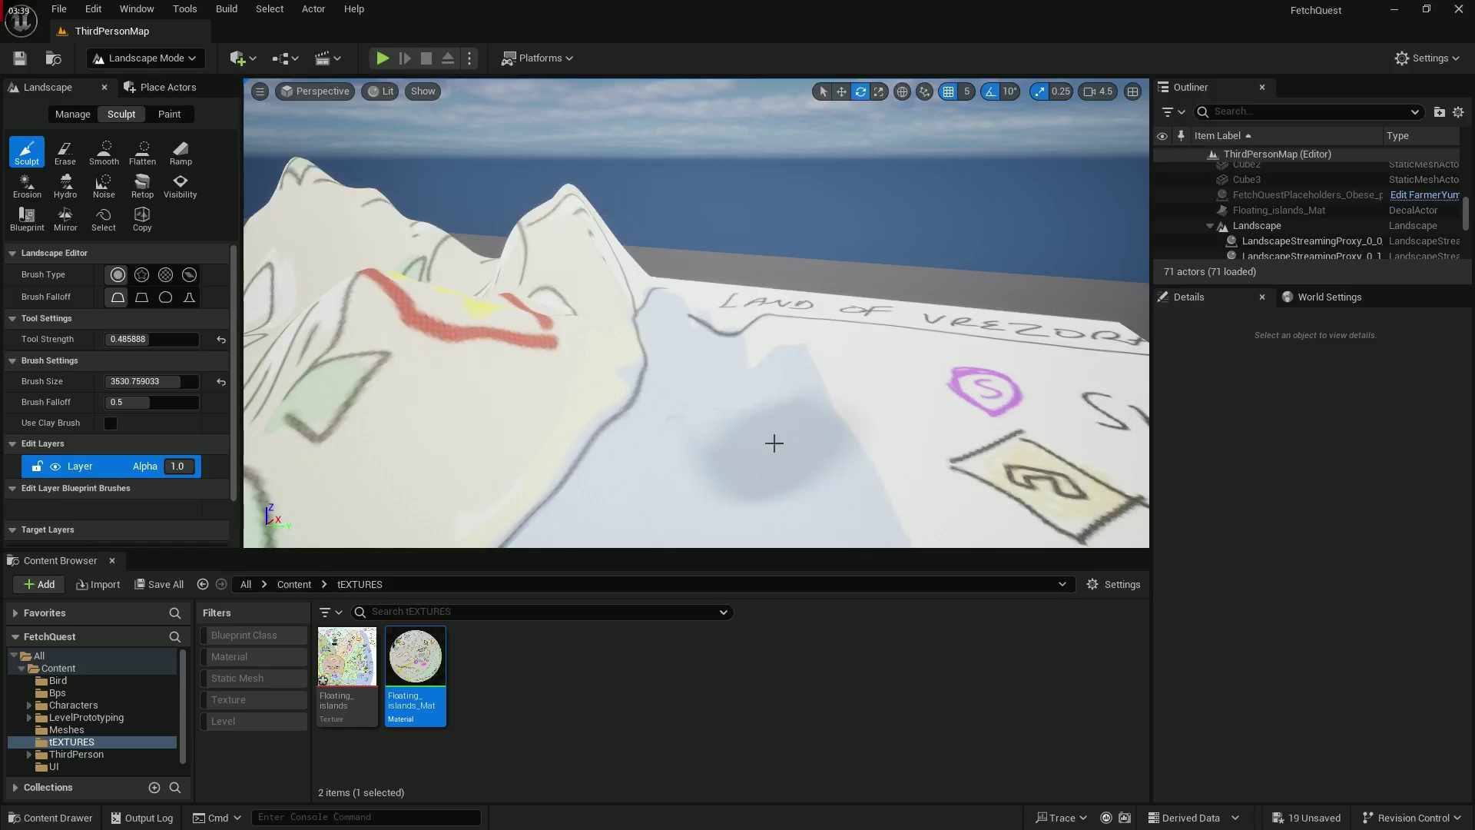
pyautogui.moveTo(775, 356); pyautogui.dragTo(759, 421, button='right')
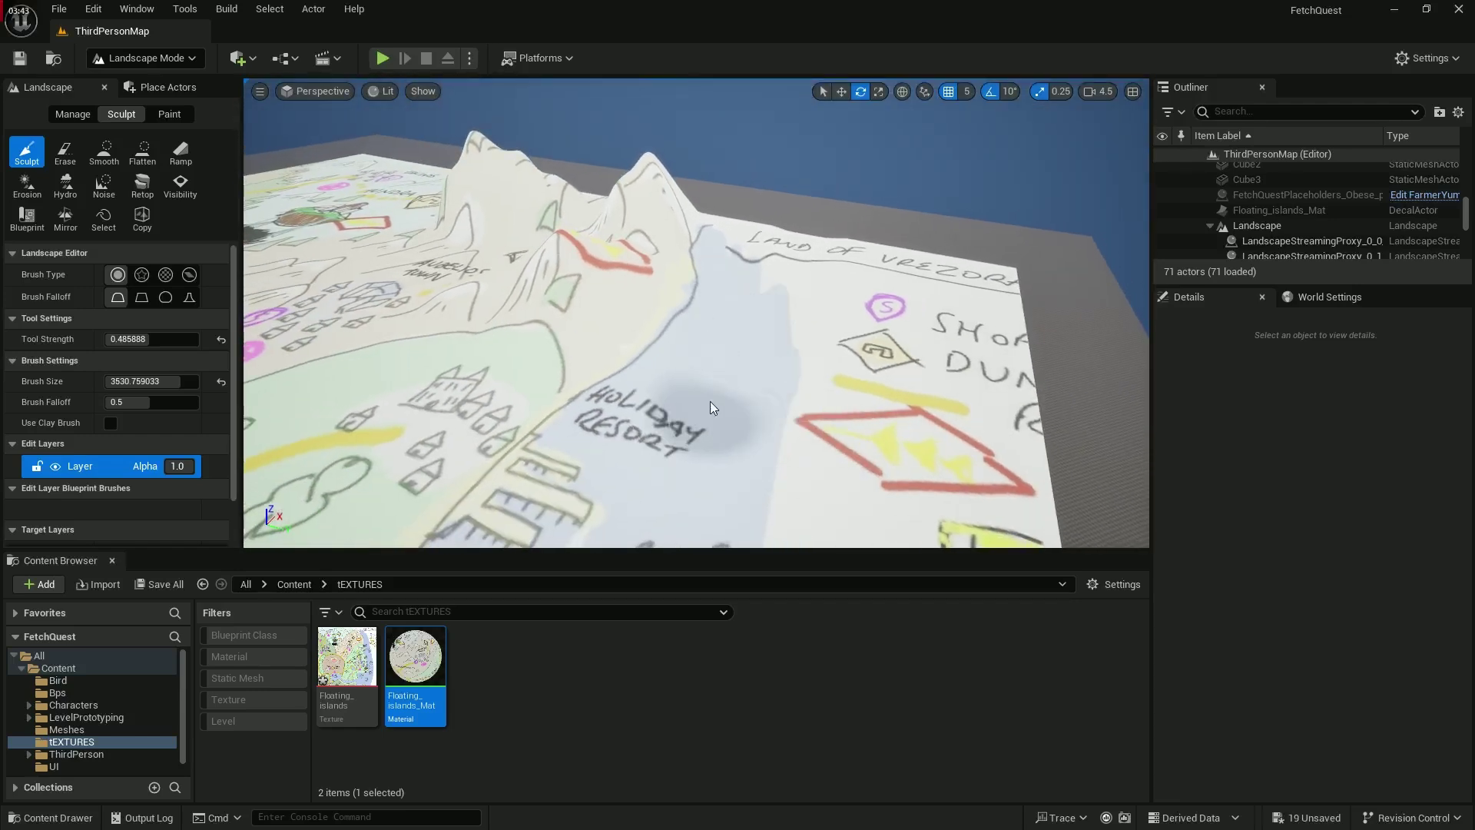
pyautogui.moveTo(680, 446)
pyautogui.keyDown('shift'); pyautogui.mouseDown()
pyautogui.moveTo(645, 460)
pyautogui.moveTo(685, 415)
pyautogui.moveTo(730, 494)
pyautogui.moveTo(757, 454)
pyautogui.mouseUp(); pyautogui.keyUp('shift')
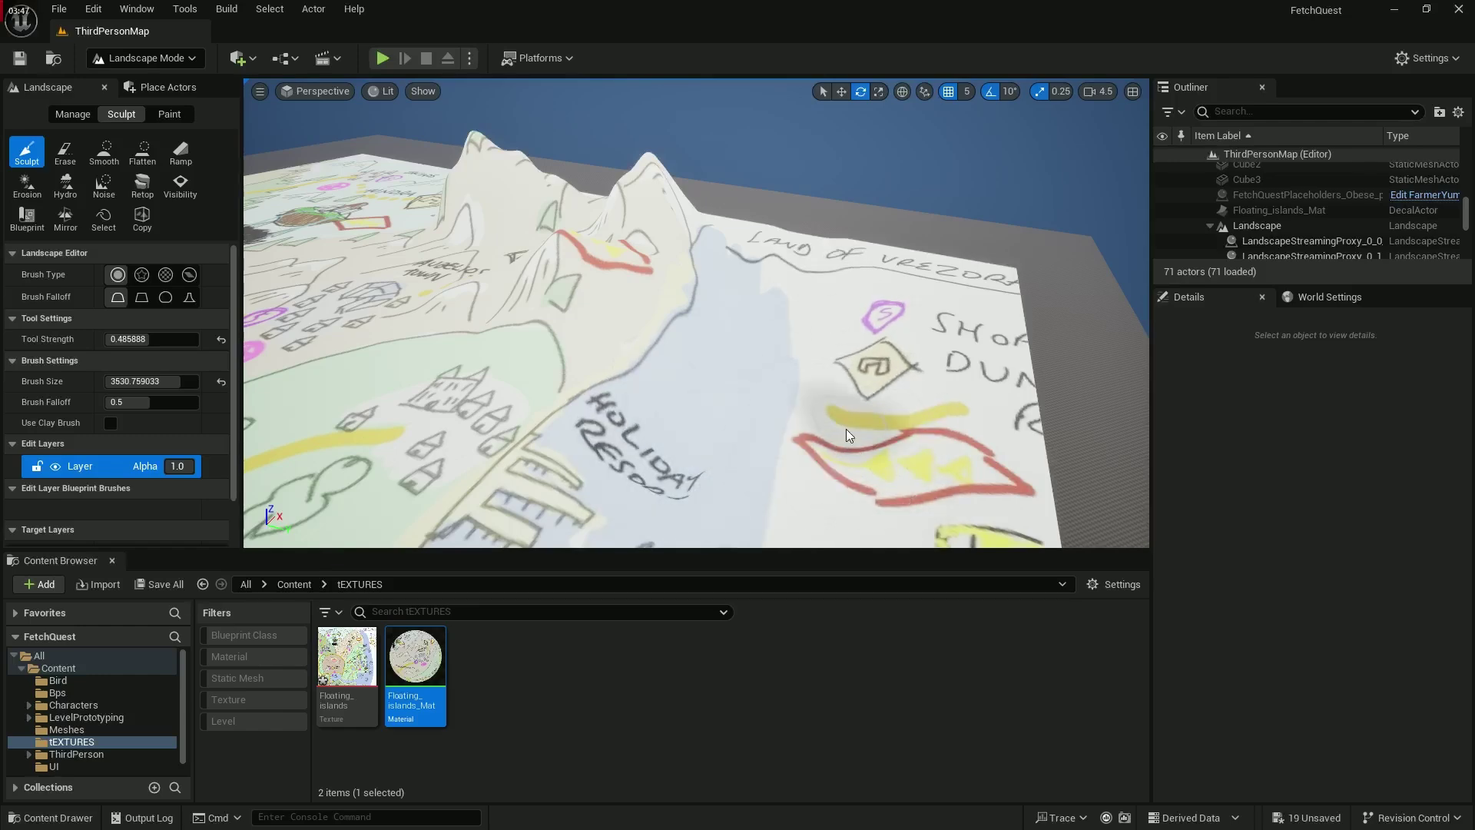
# Step: Raise a hill with the Sculpt tool on the peninsula drawn at Starter Island
pyautogui.moveTo(888, 457); pyautogui.dragTo(784, 390, button='right')
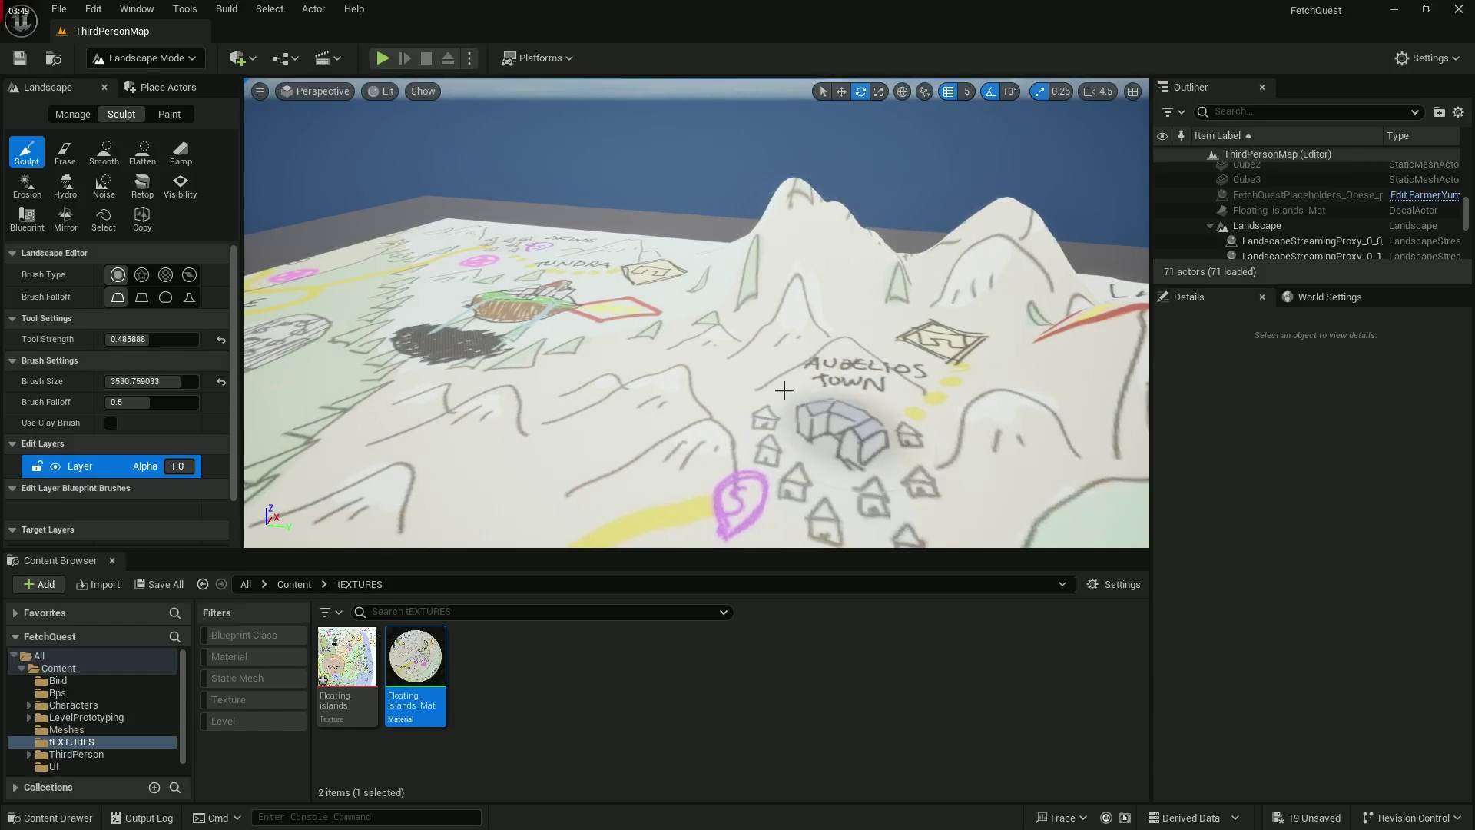
pyautogui.moveTo(668, 316)
pyautogui.mouseDown(button='right')
pyautogui.moveTo(761, 361)
pyautogui.moveTo(784, 338)
pyautogui.moveTo(769, 319)
pyautogui.moveTo(776, 361)
pyautogui.moveTo(730, 346)
pyautogui.moveTo(711, 317)
pyautogui.moveTo(739, 334)
pyautogui.mouseUp(button='right')
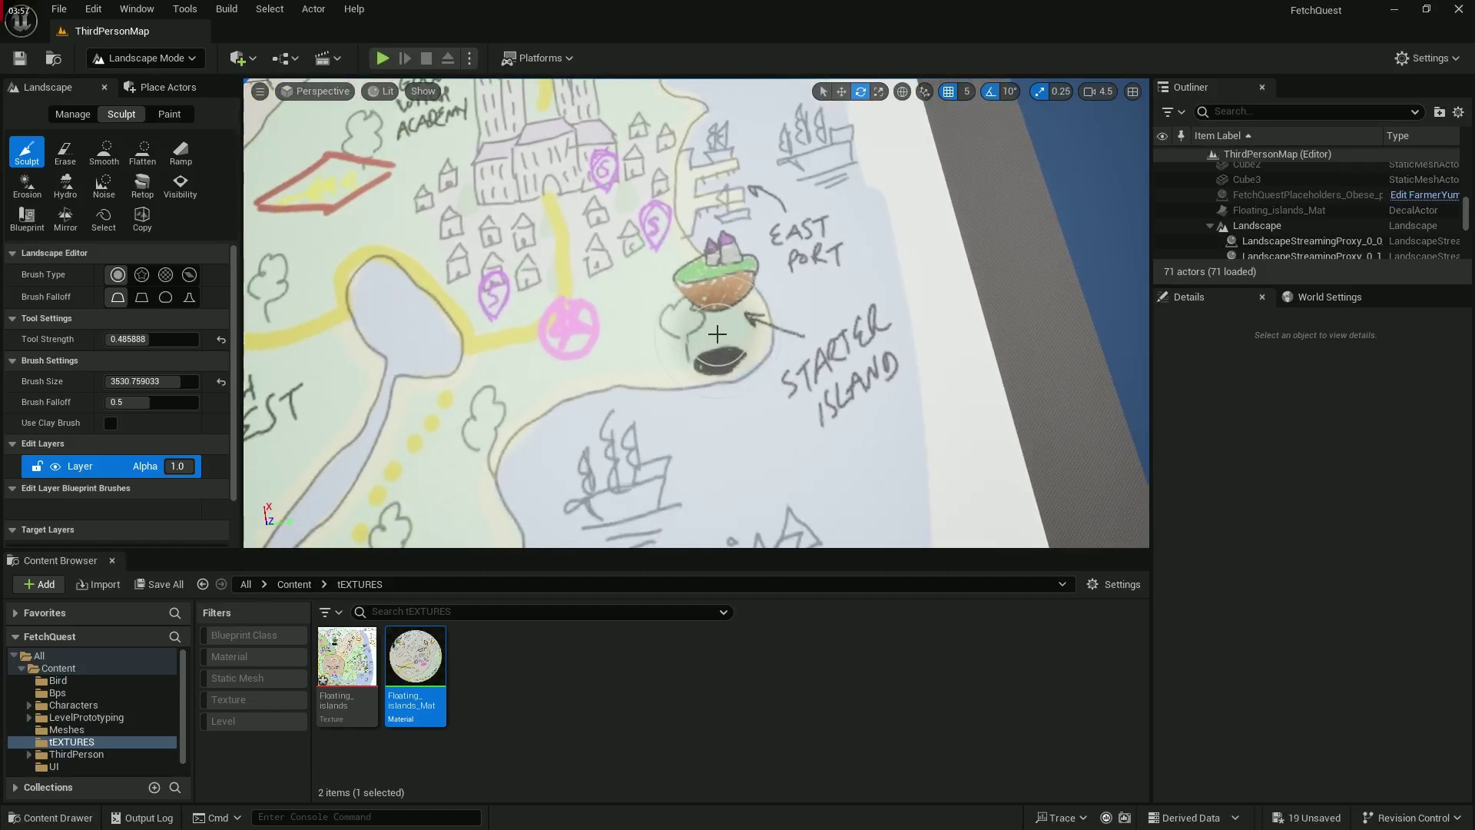
pyautogui.click(717, 333)
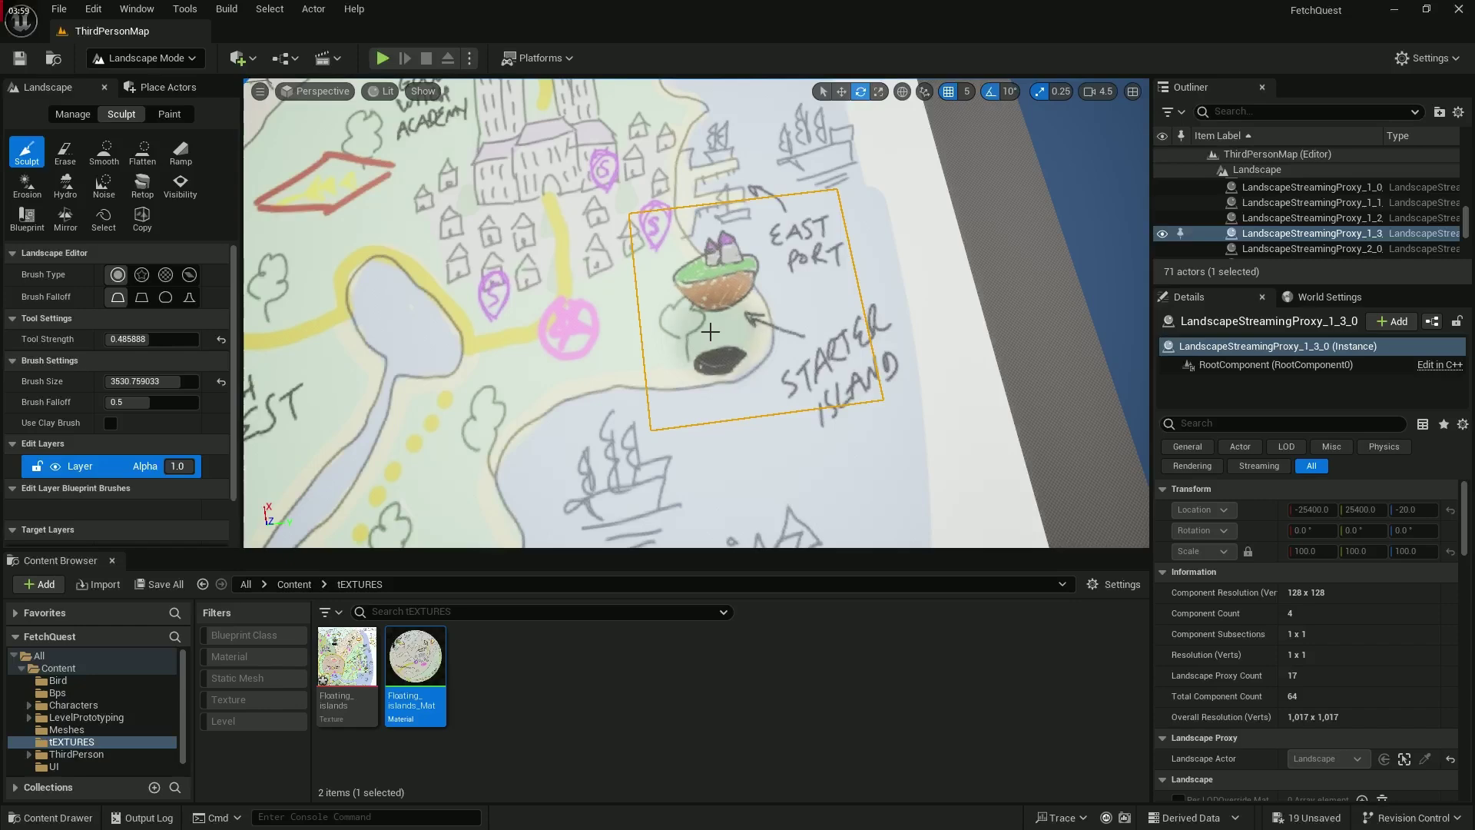
pyautogui.scroll(5, 747, 338)
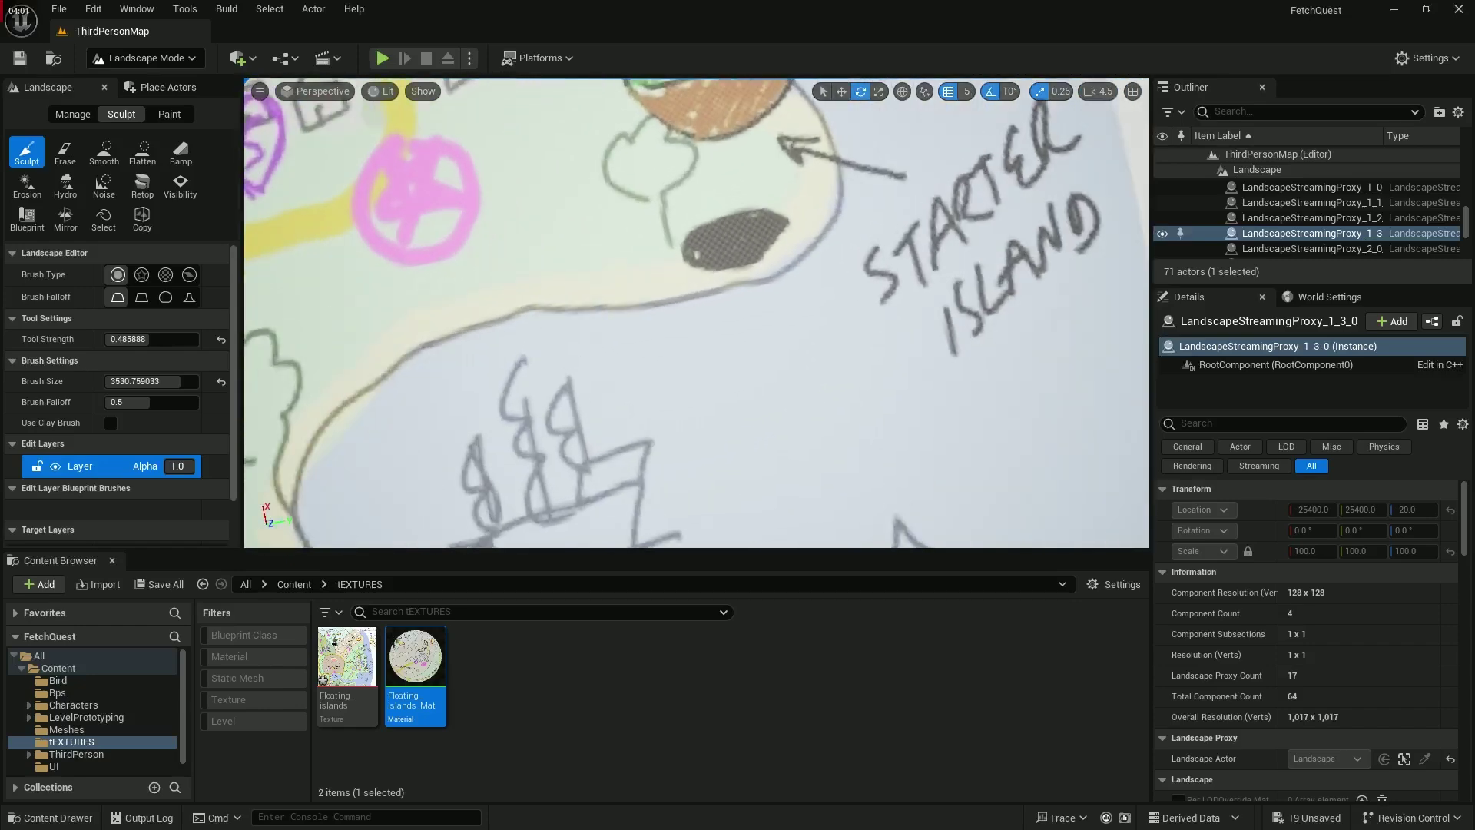
pyautogui.scroll(-5, 713, 325)
pyautogui.moveTo(713, 325); pyautogui.dragTo(713, 325)
pyautogui.moveTo(713, 326); pyautogui.dragTo(807, 325, button='right')
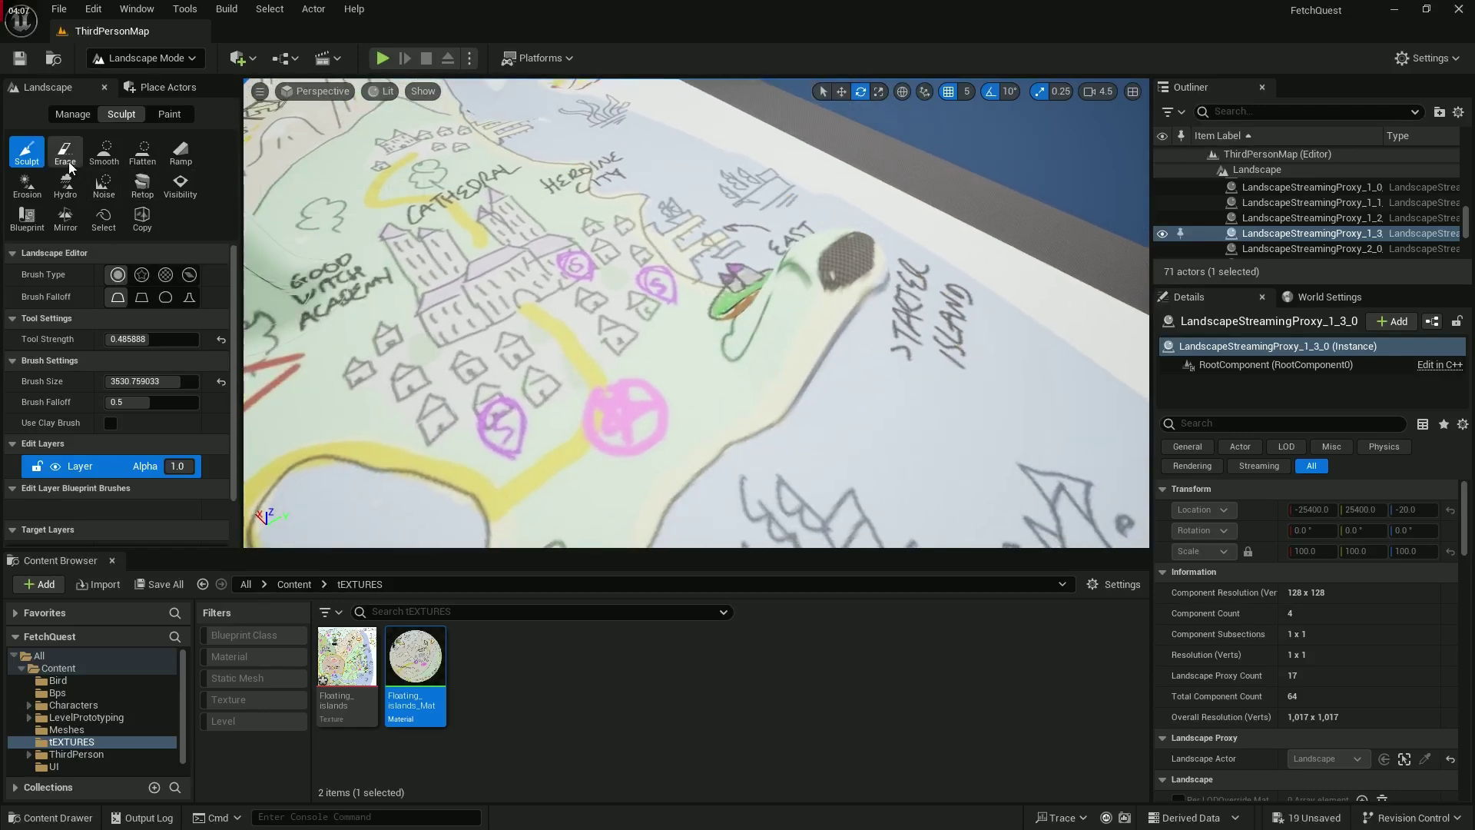
# Step: Widen the Starter Island hill into a plateau with the Flatten tool, and set the brush falloff to about 0.915
pyautogui.click(154, 158)
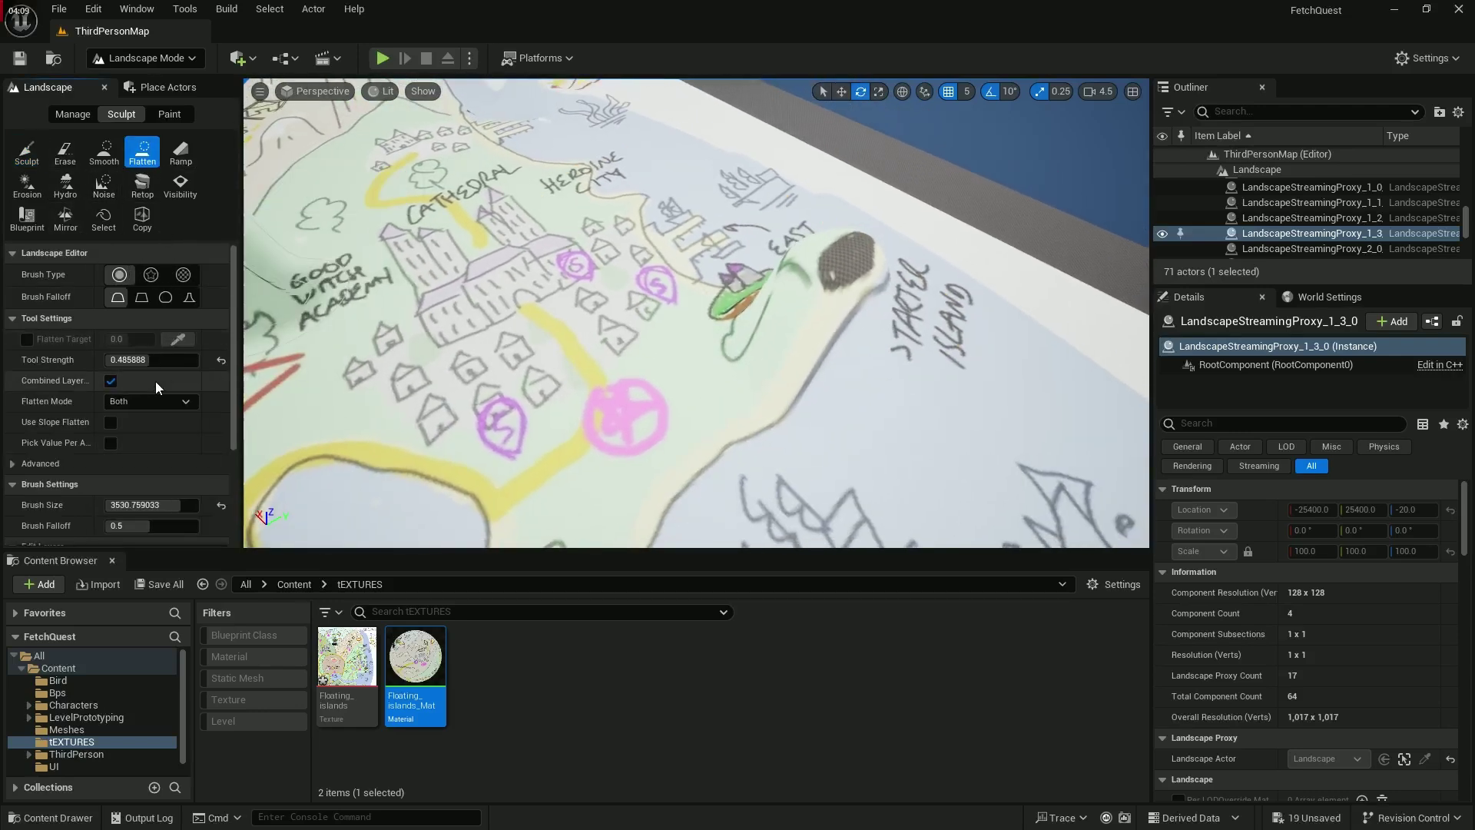
pyautogui.click(841, 257)
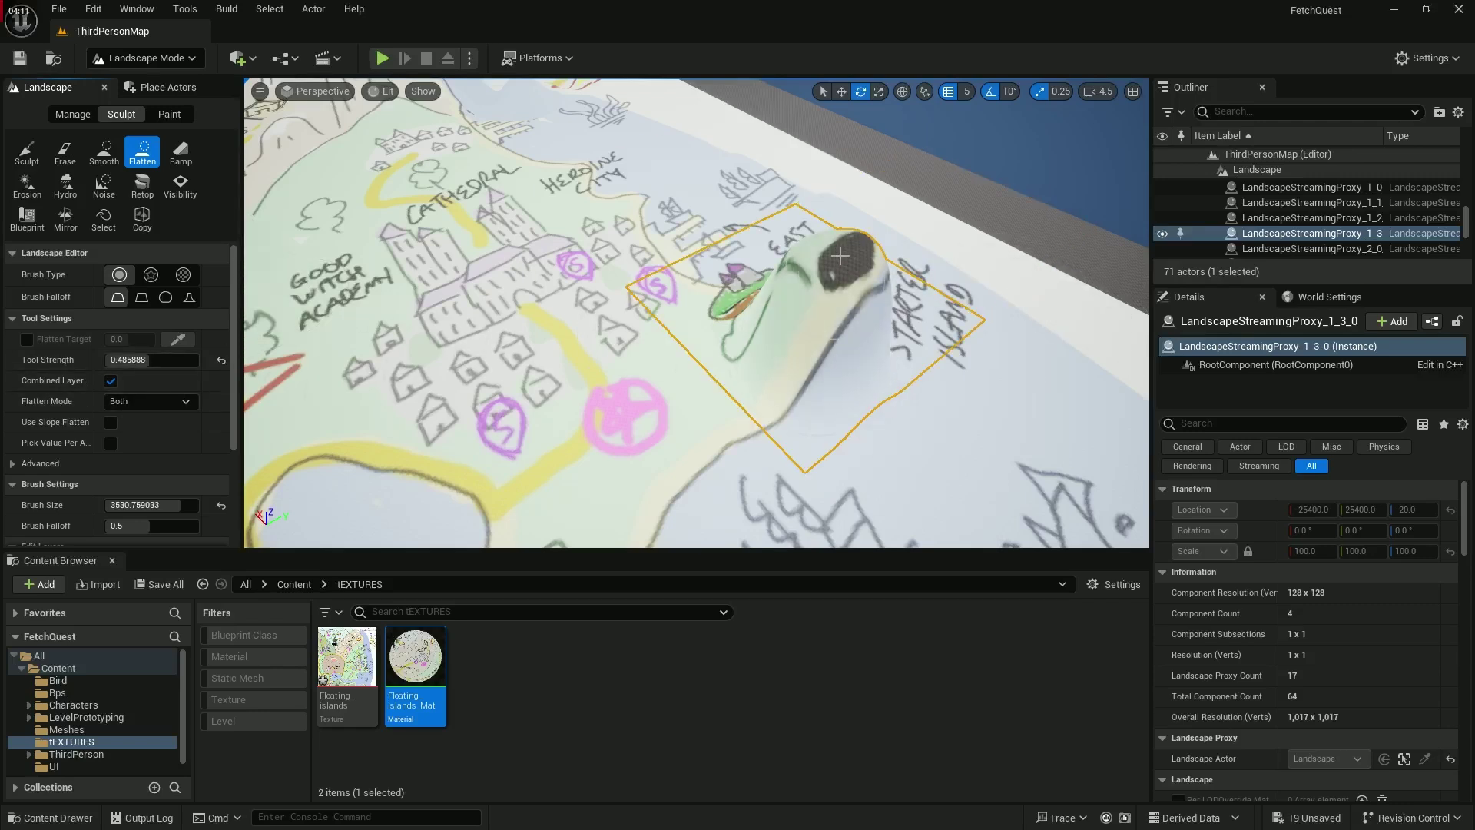
pyautogui.moveTo(841, 257)
pyautogui.mouseDown()
pyautogui.moveTo(776, 354)
pyautogui.moveTo(703, 346)
pyautogui.mouseUp()
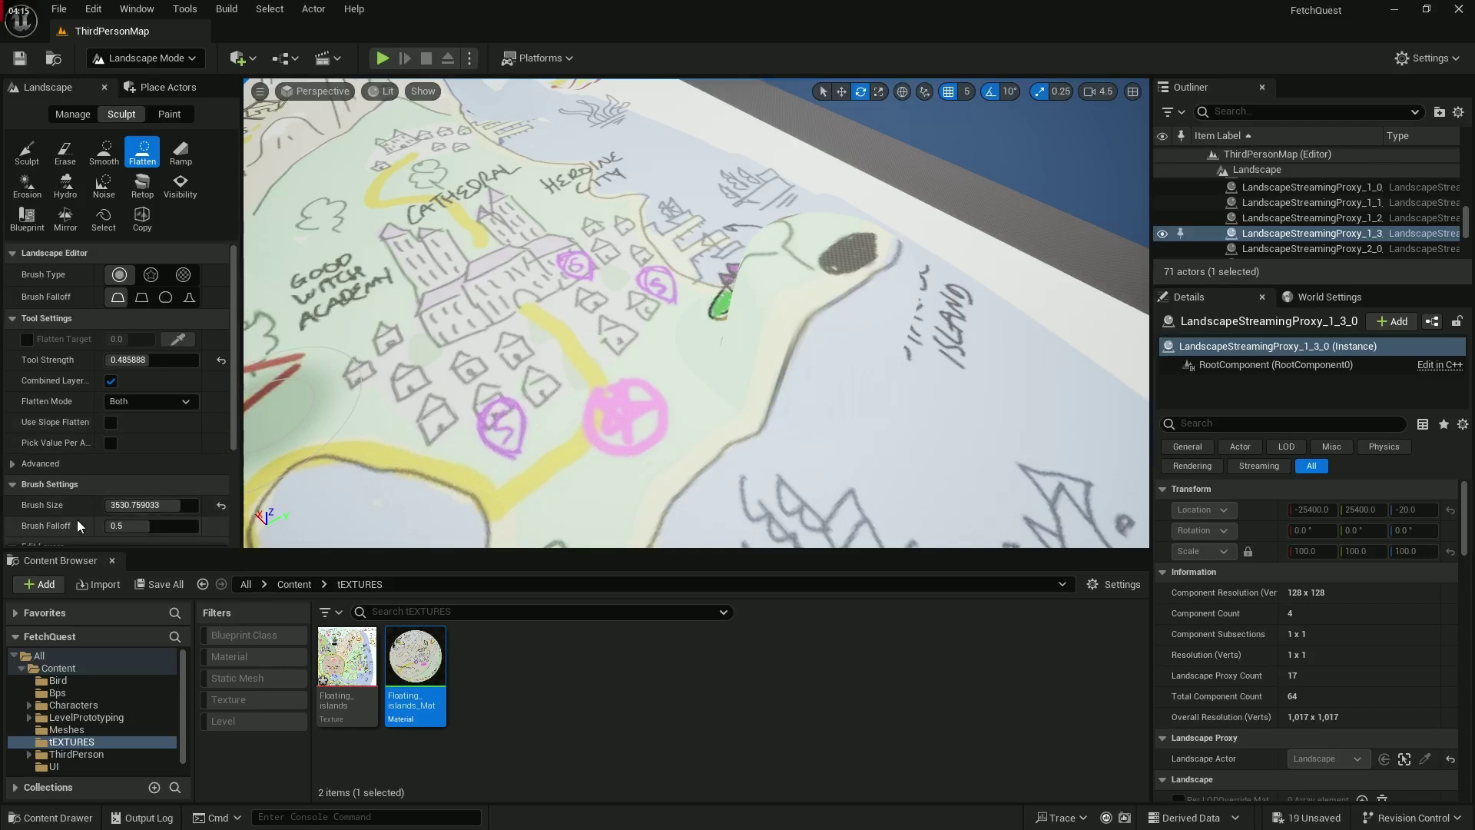
pyautogui.moveTo(166, 525); pyautogui.dragTo(190, 526)
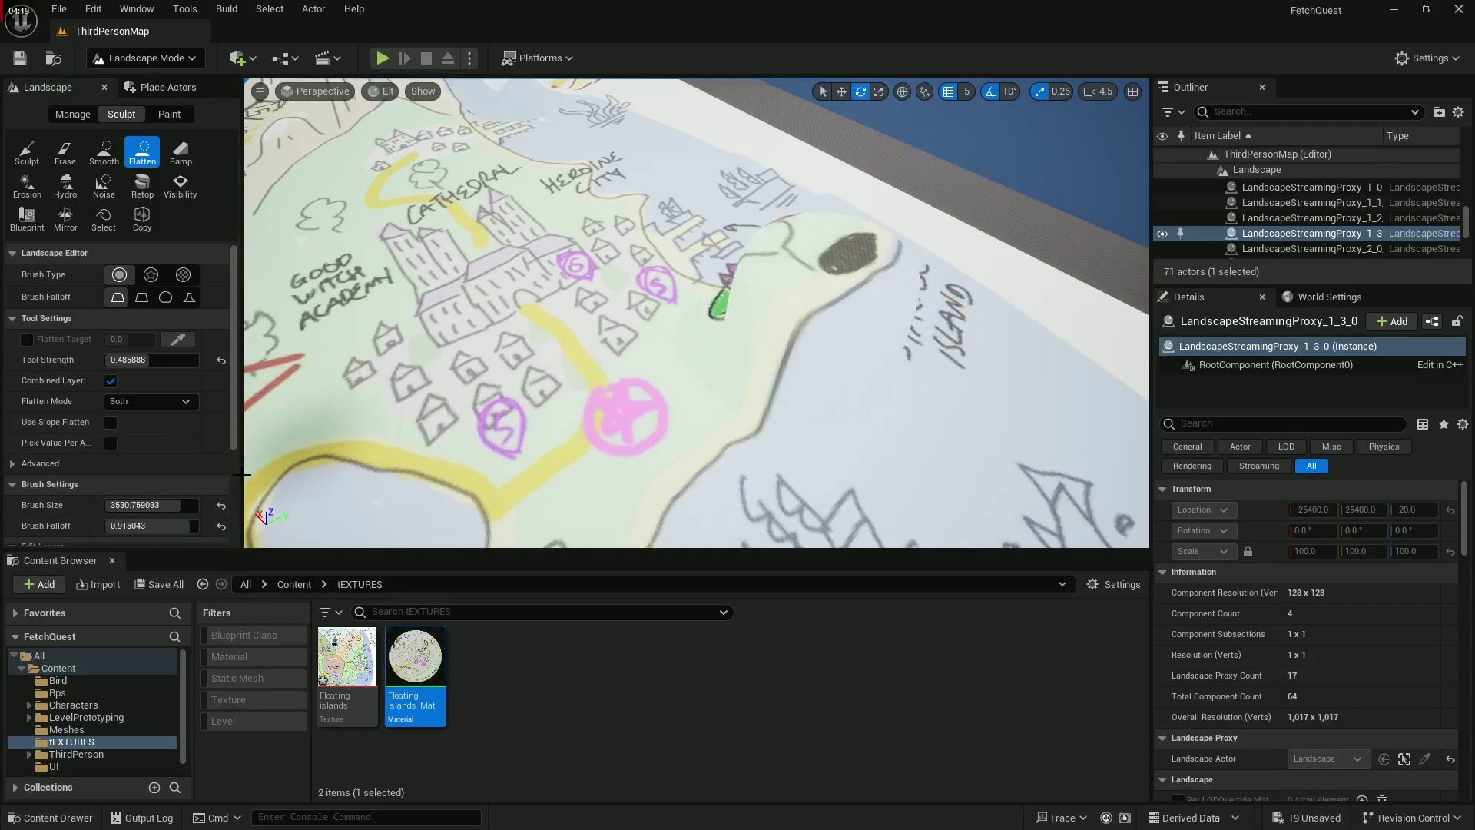
pyautogui.moveTo(701, 328); pyautogui.dragTo(652, 316, button='right')
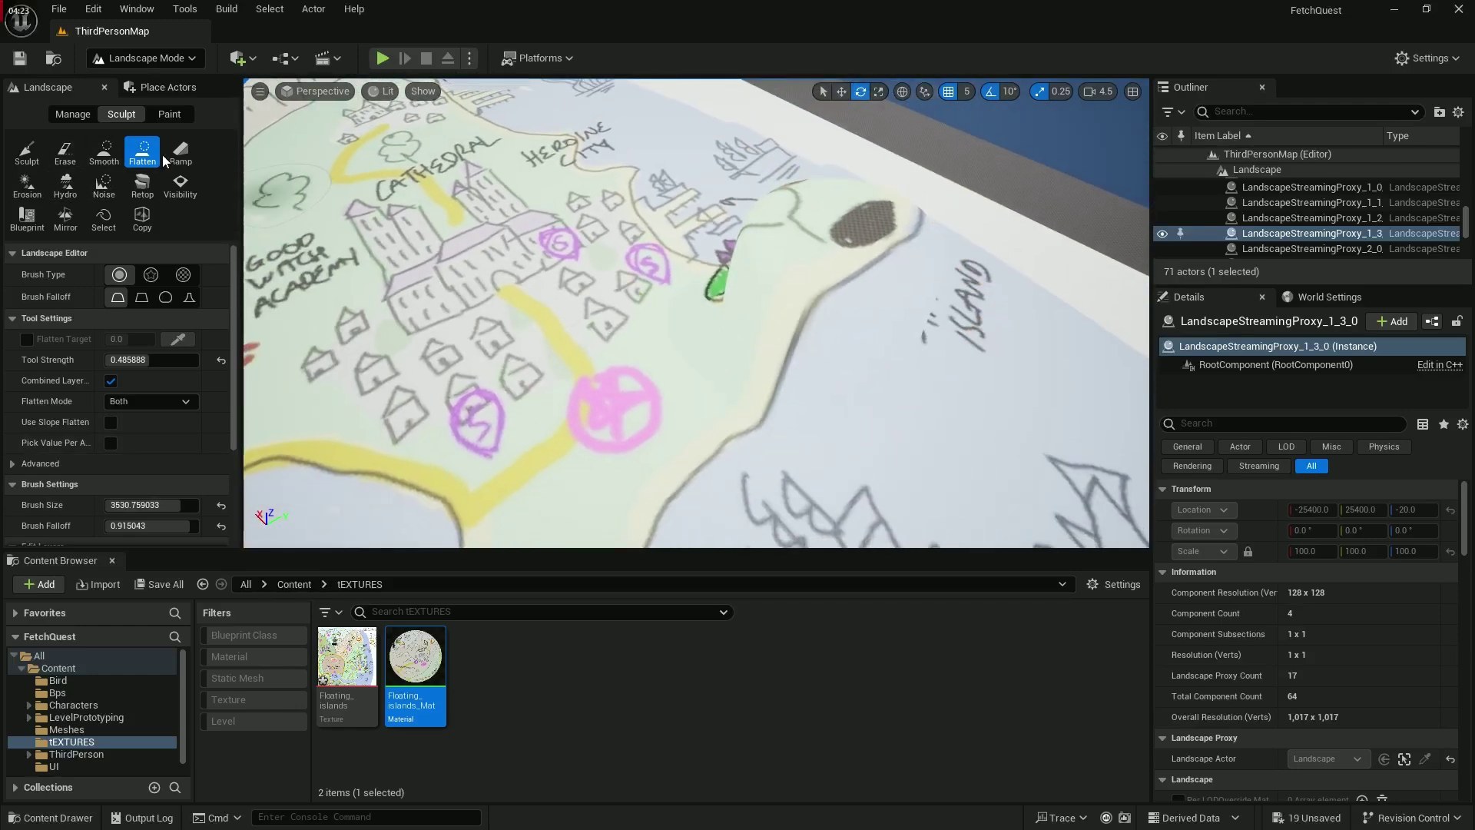
# Step: Place Ramp tool points from the Starter Island plateau down to the low ground near the pink star marker
pyautogui.click(177, 153)
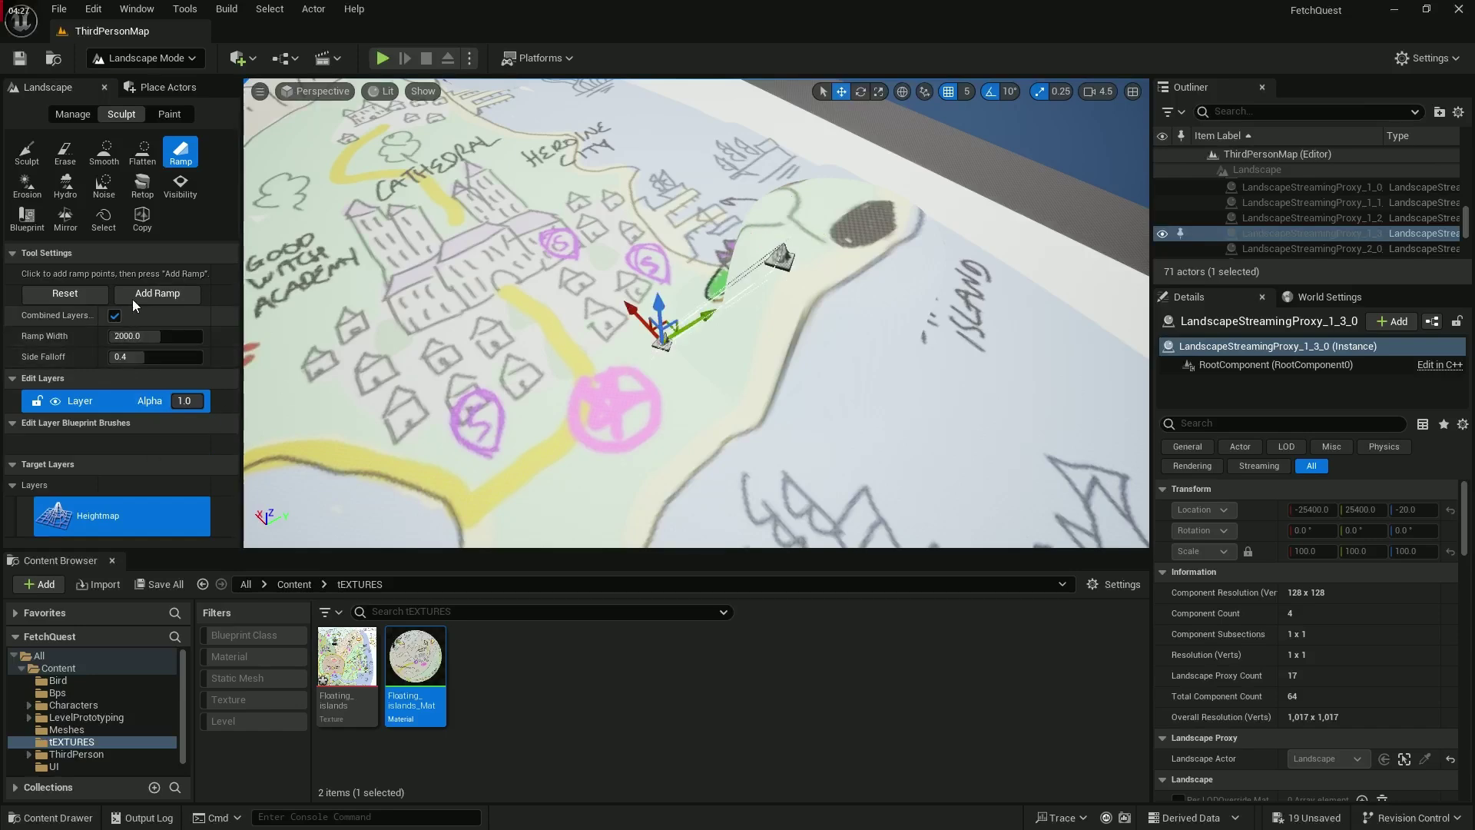
pyautogui.moveTo(478, 306); pyautogui.dragTo(615, 269, button='right')
pyautogui.press('w')
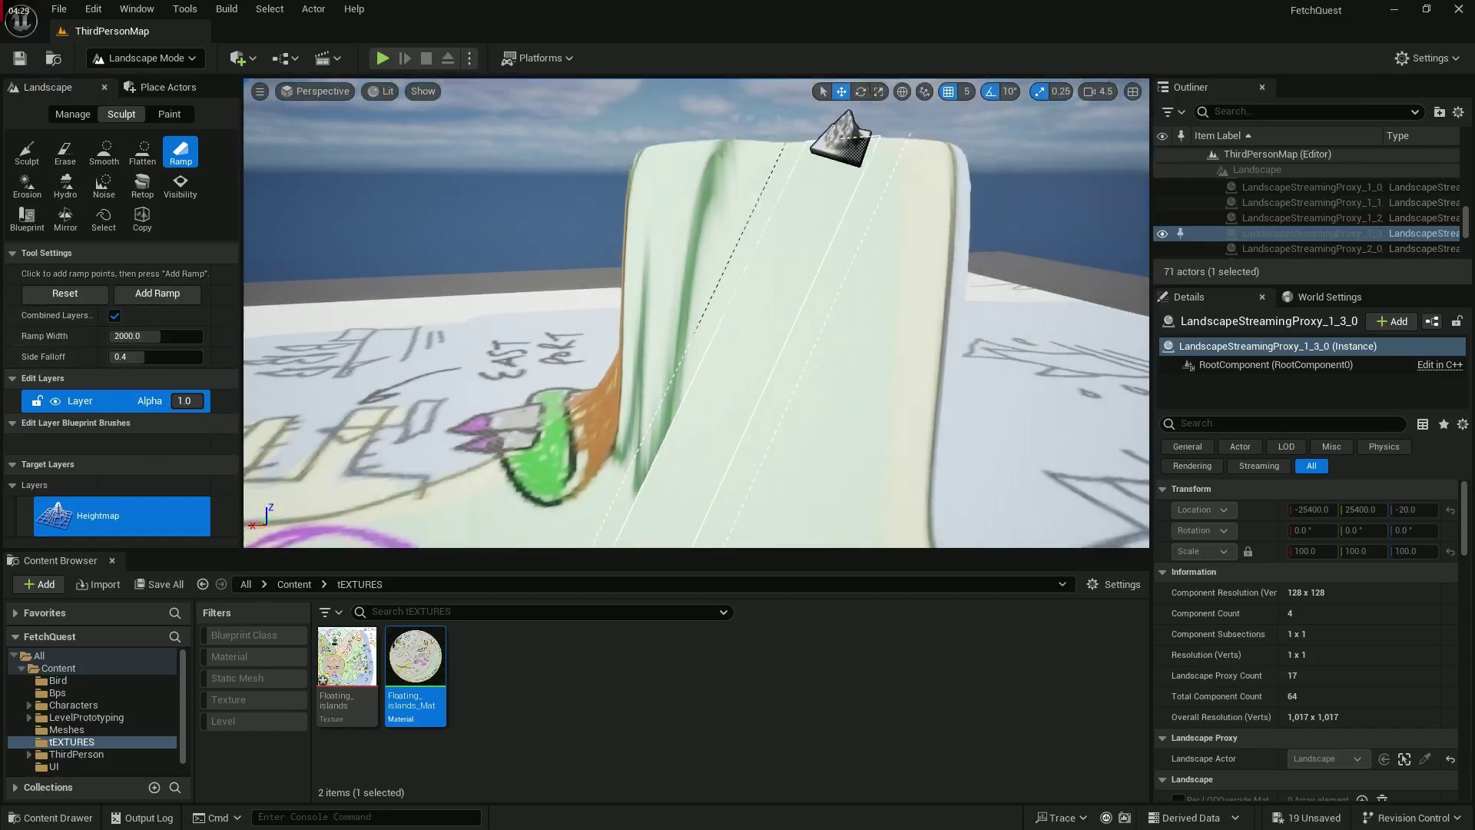
pyautogui.press('s')
pyautogui.moveTo(696, 312); pyautogui.dragTo(676, 365, button='right')
pyautogui.press('w')
pyautogui.press('s')
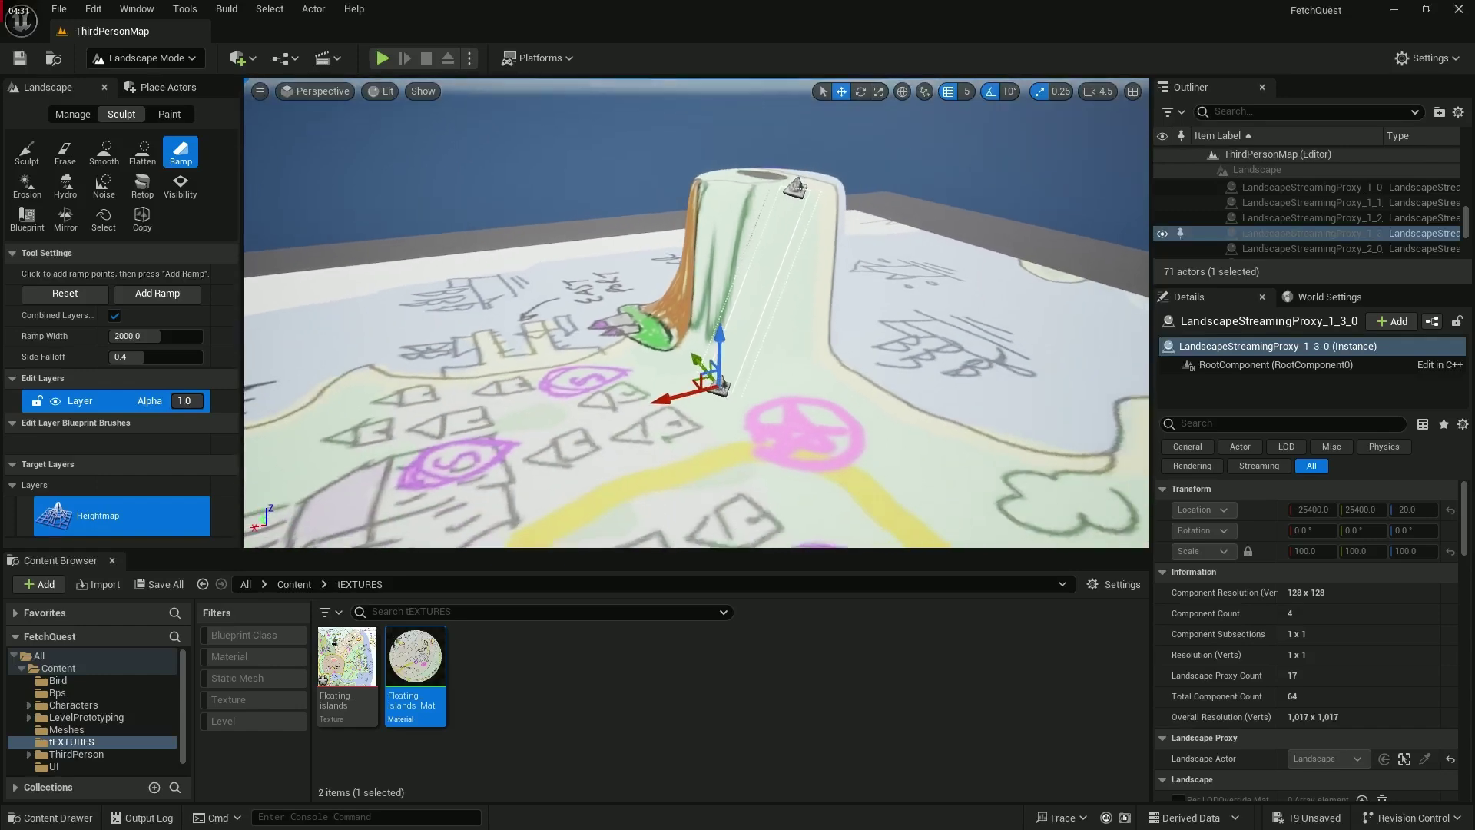
pyautogui.press('w')
pyautogui.moveTo(544, 368)
pyautogui.mouseDown(button='right')
pyautogui.moveTo(568, 378)
pyautogui.moveTo(538, 363)
pyautogui.moveTo(516, 388)
pyautogui.moveTo(534, 355)
pyautogui.moveTo(454, 345)
pyautogui.moveTo(411, 394)
pyautogui.moveTo(393, 373)
pyautogui.moveTo(570, 383)
pyautogui.mouseUp(button='right')
pyautogui.press('s')
pyautogui.press('w')
pyautogui.press('s')
pyautogui.press('w')
pyautogui.press('s')
# Step: Set Opacity to 0 in Floating_islands_Mat, move its editor window off the level view, and apply the material
pyautogui.doubleClick(415, 657)
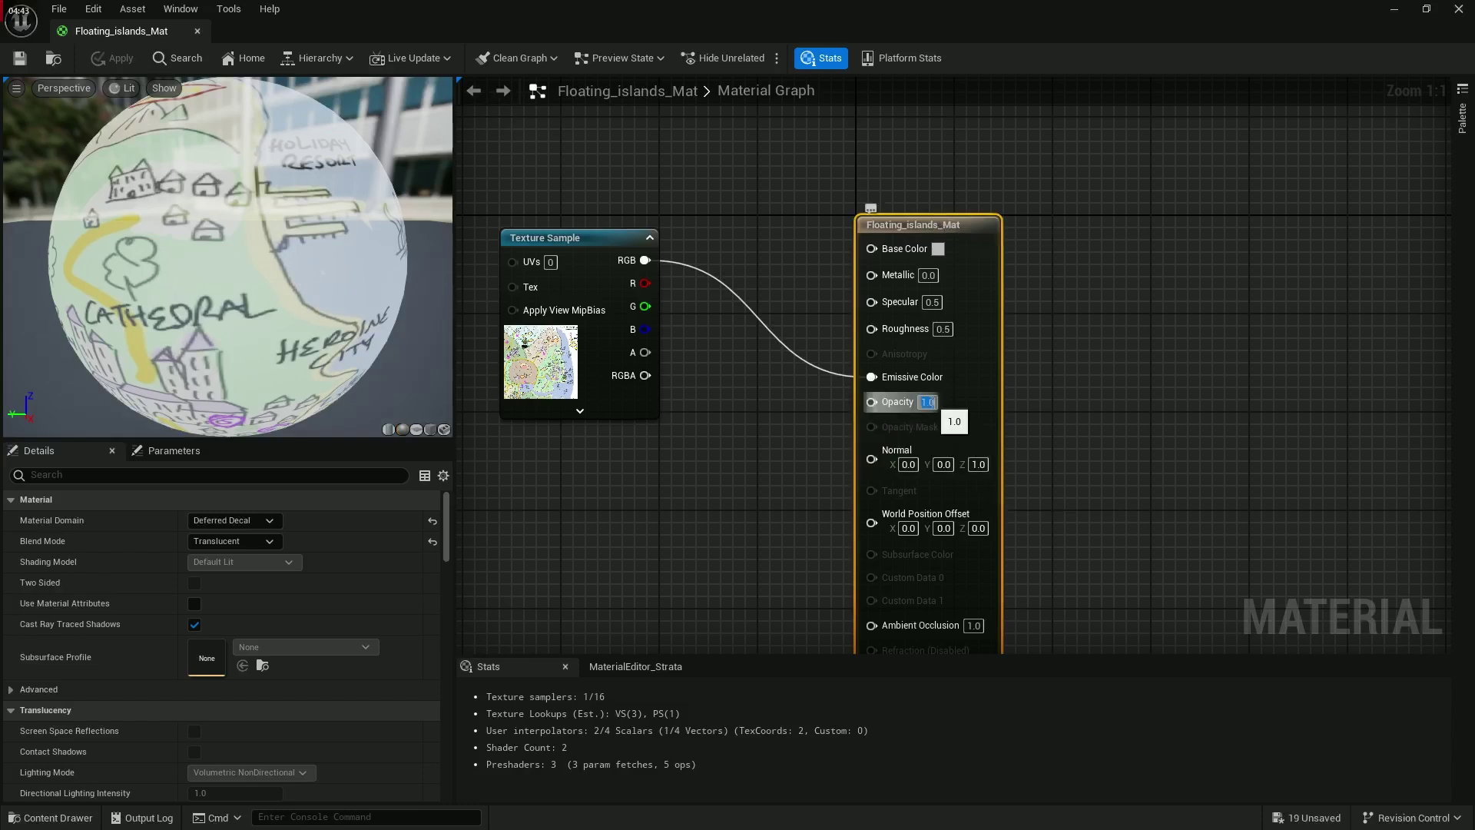
pyautogui.write('0')
pyautogui.press('Return')
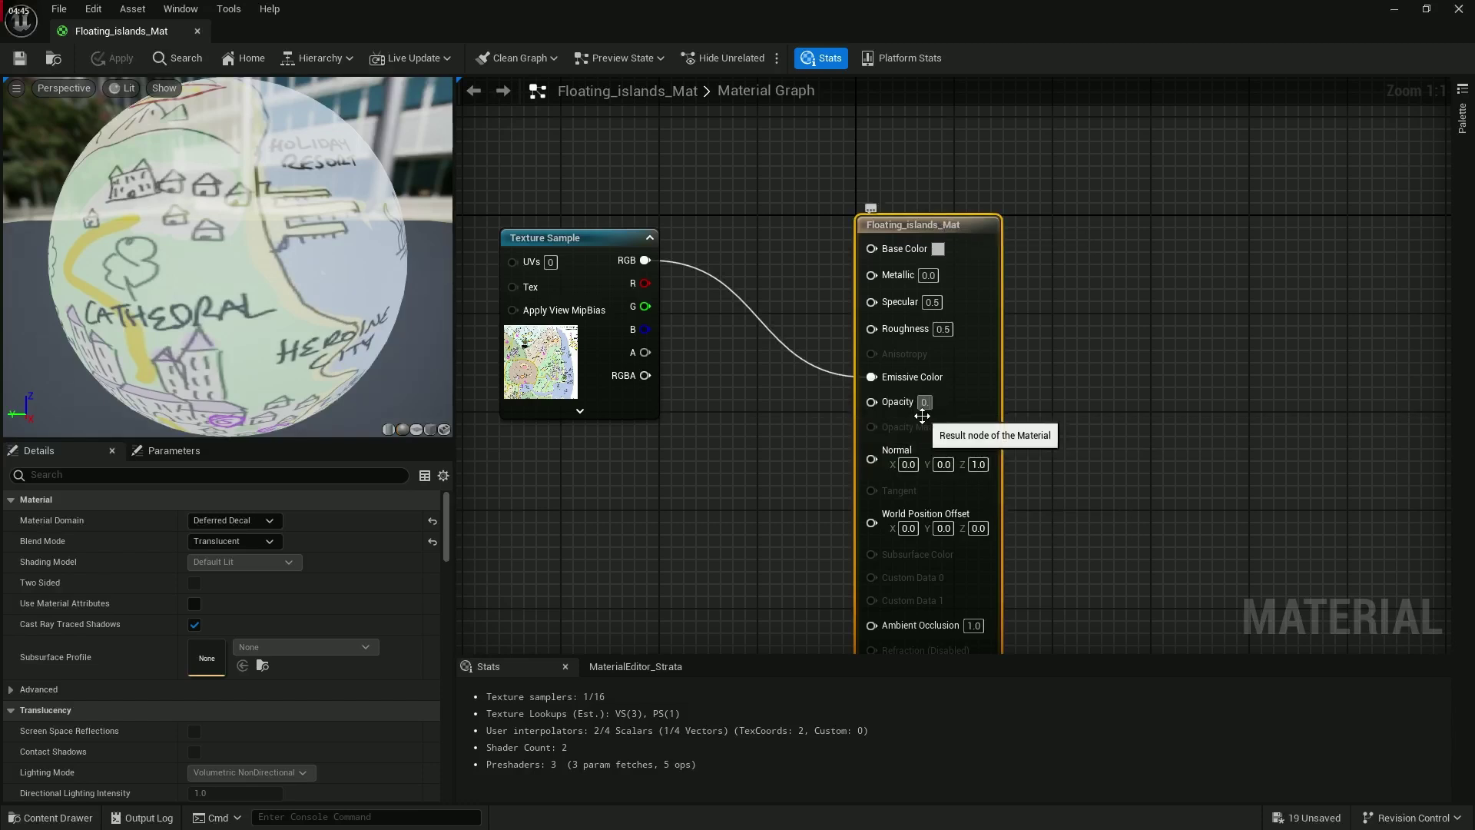
pyautogui.press('Return')
pyautogui.moveTo(507, 26); pyautogui.dragTo(1066, 644)
pyautogui.click(679, 673)
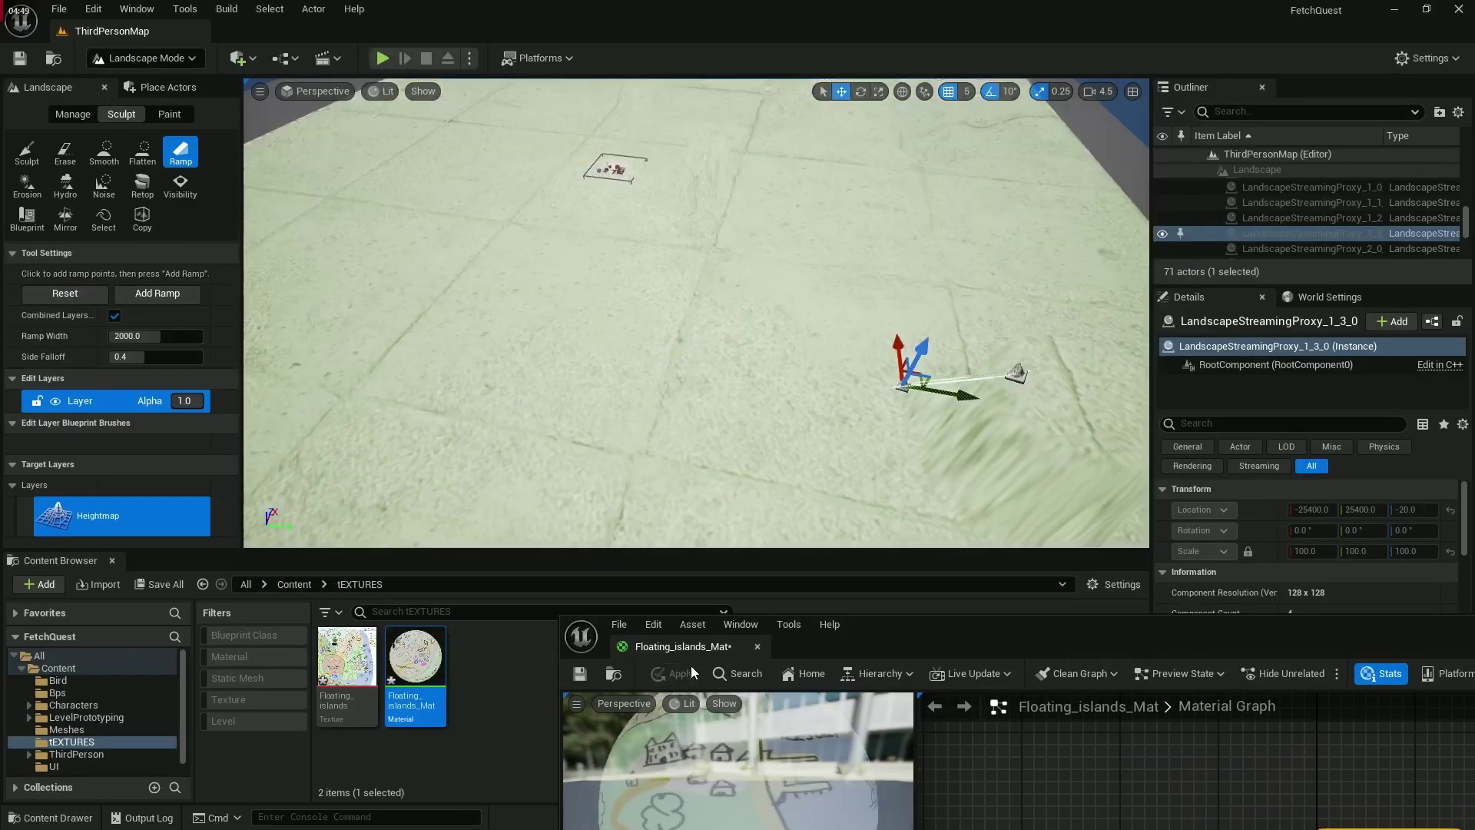
# Step: Find the Floating_islands_Mat decal actor with the search "flo" and lower it to Z -23415 beneath the landscape
pyautogui.moveTo(788, 403); pyautogui.dragTo(861, 430, button='right')
pyautogui.moveTo(742, 388); pyautogui.dragTo(685, 339, button='right')
pyautogui.moveTo(873, 535); pyautogui.dragTo(829, 496, button='right')
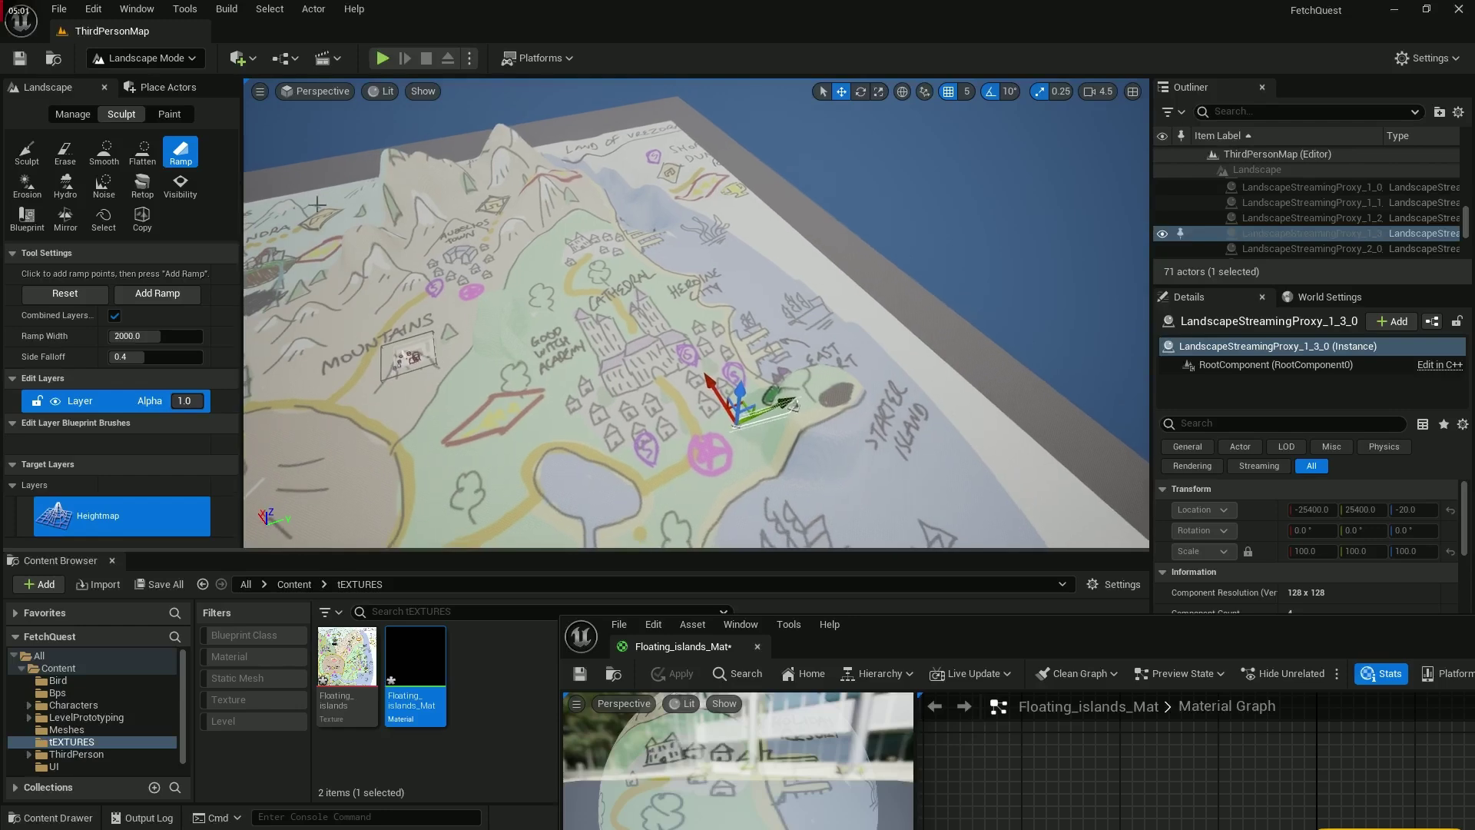
pyautogui.click(135, 60)
pyautogui.click(141, 84)
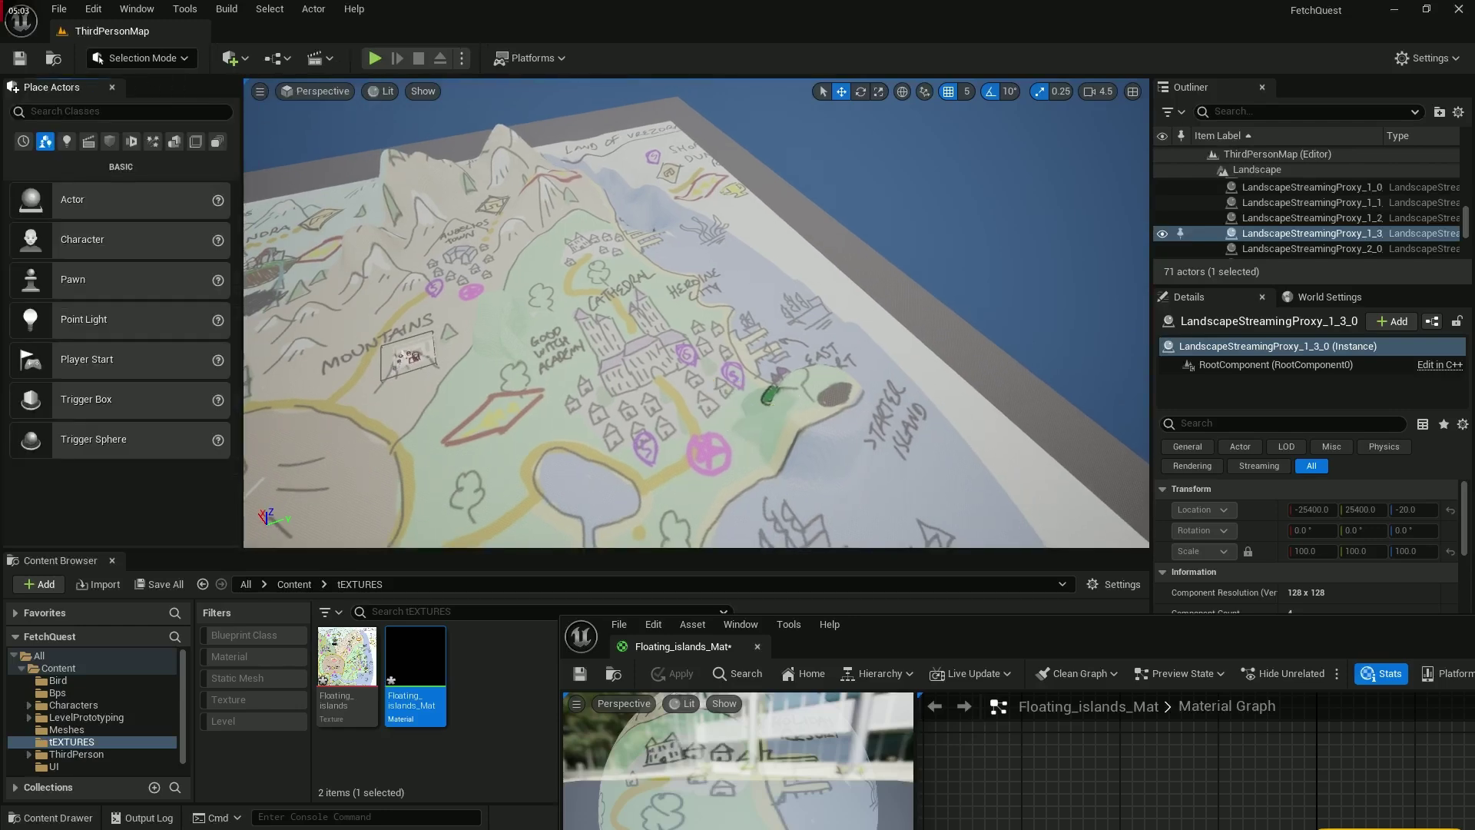
pyautogui.moveTo(691, 308); pyautogui.dragTo(615, 315, button='right')
pyautogui.click(1252, 112)
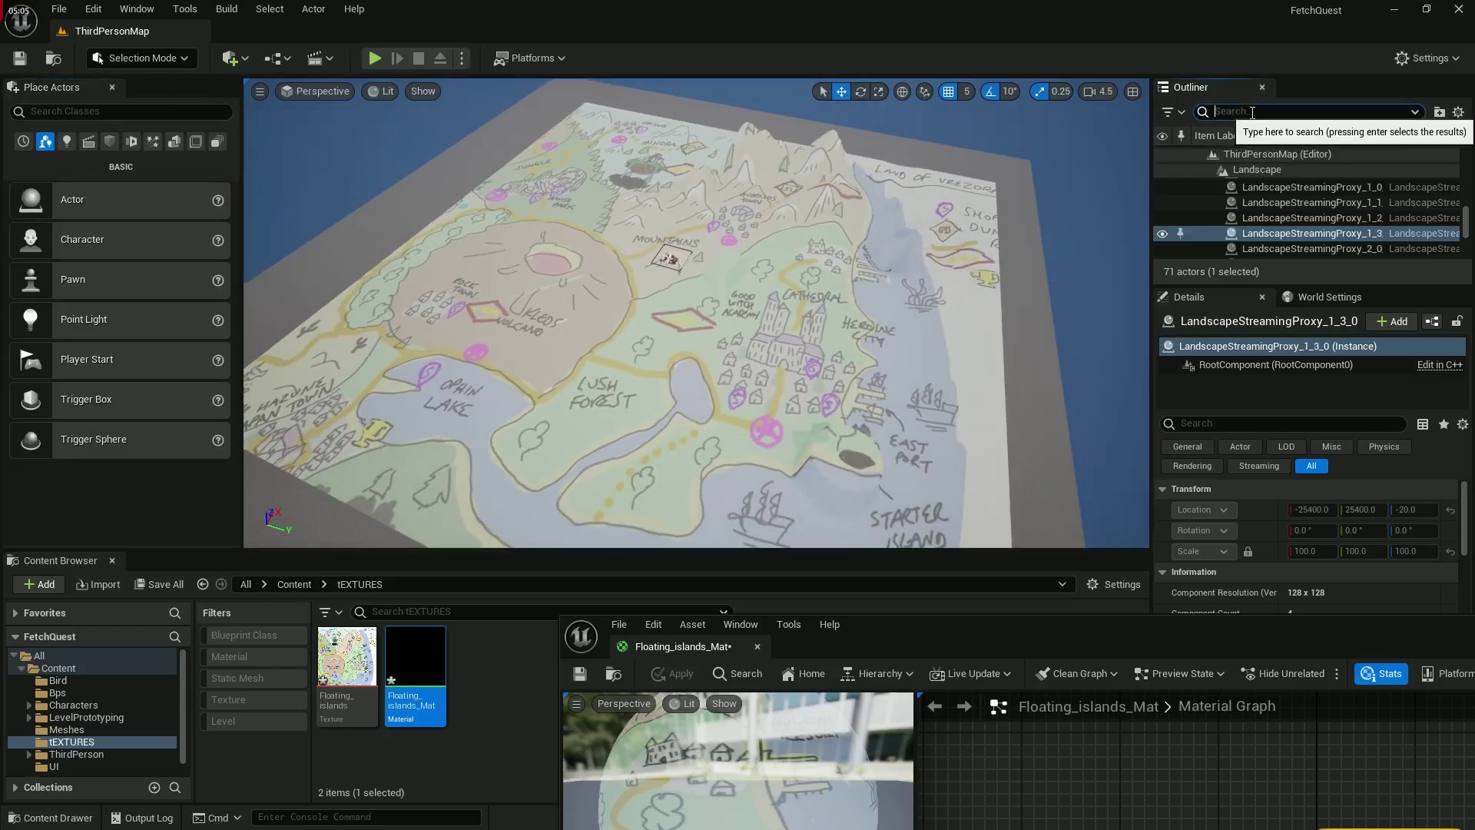
pyautogui.write('flo')
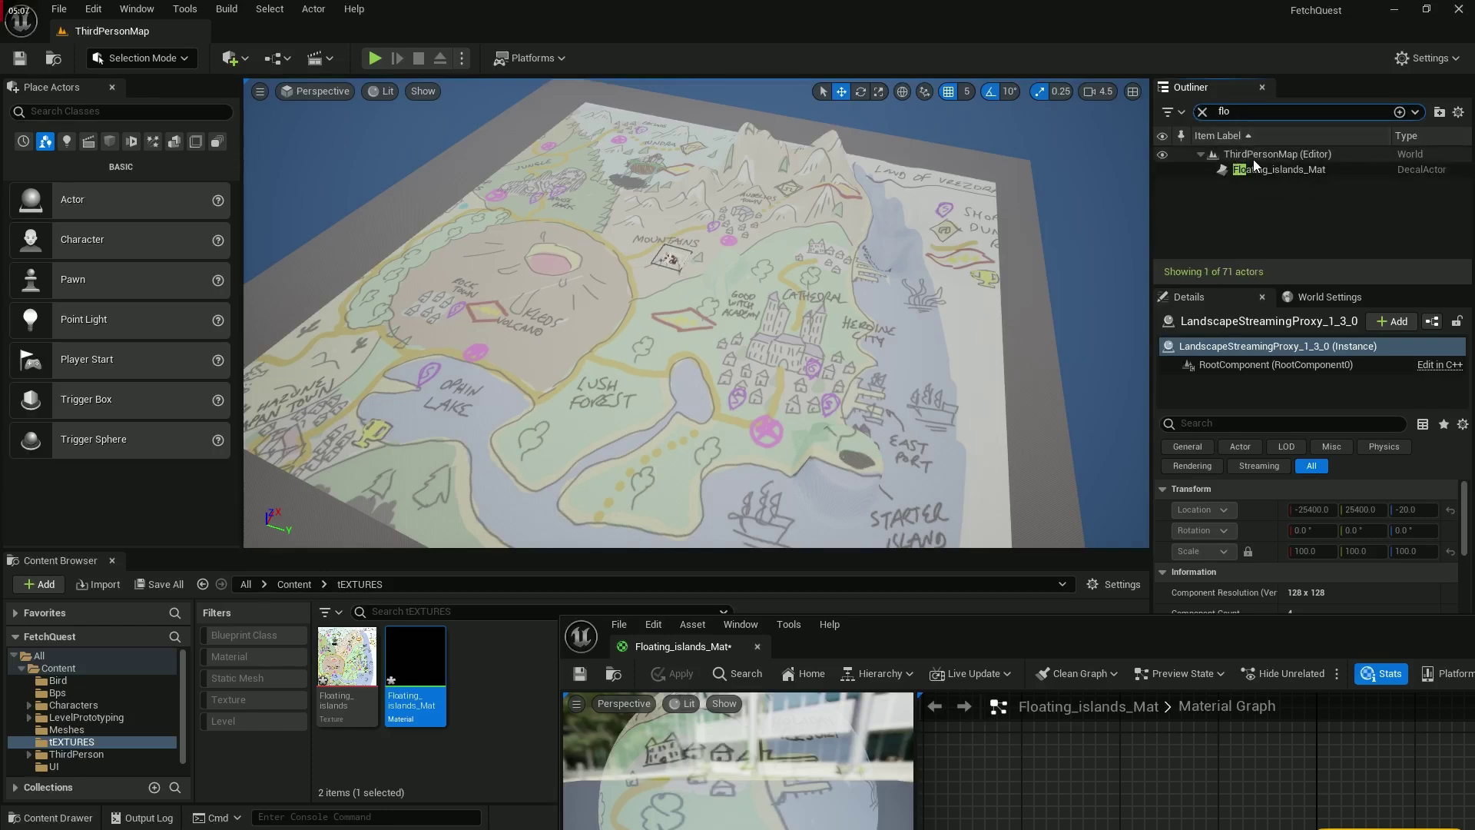
pyautogui.click(1263, 170)
pyautogui.doubleClick(1264, 170)
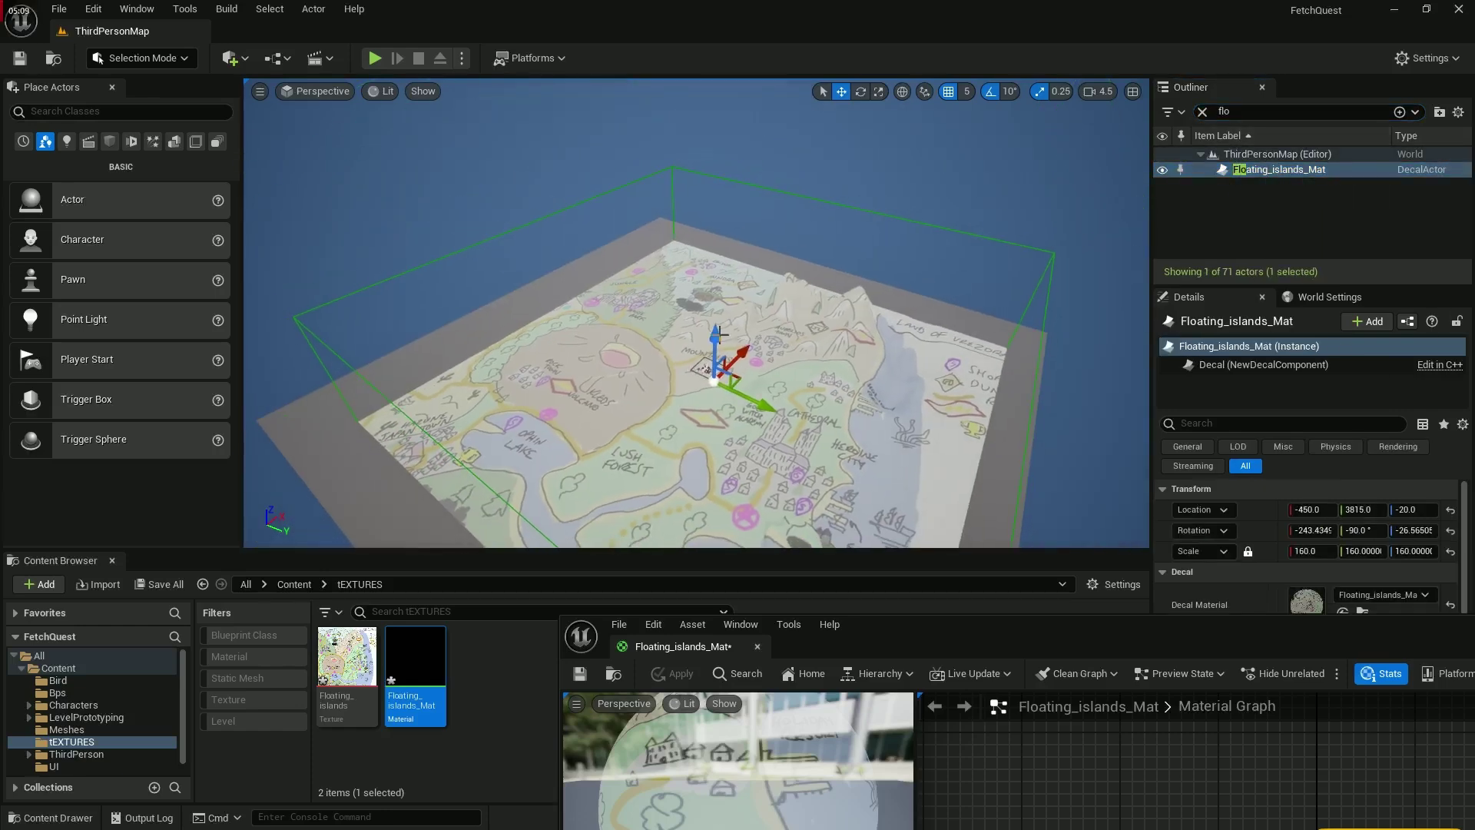
pyautogui.moveTo(708, 373); pyautogui.dragTo(712, 435)
# Step: Level the steep hill near the Third Person Template playground down to the surrounding ground with the landscape Flatten tool
pyautogui.moveTo(712, 435); pyautogui.dragTo(588, 362, button='right')
pyautogui.press('w')
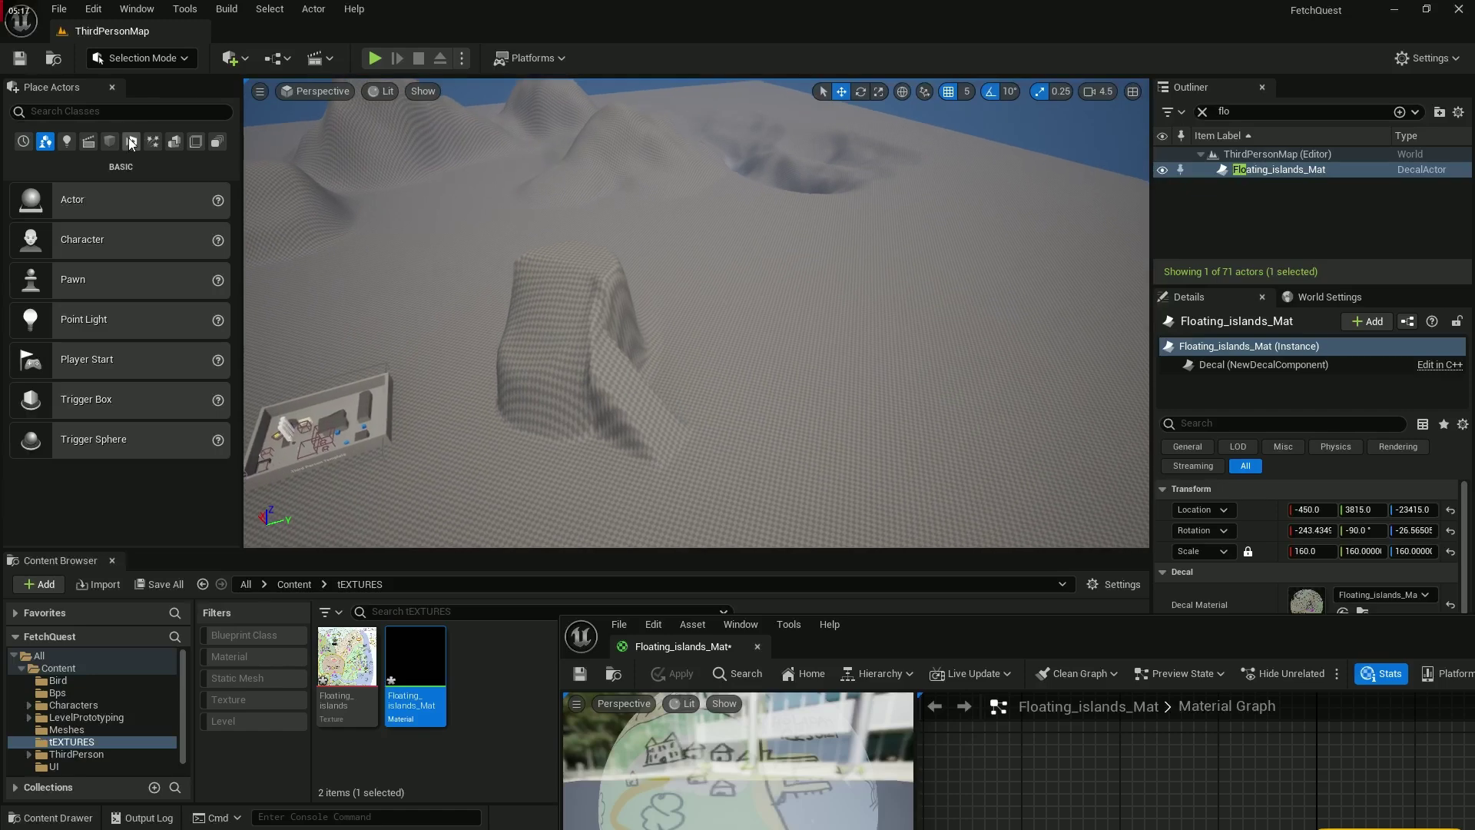
pyautogui.click(161, 68)
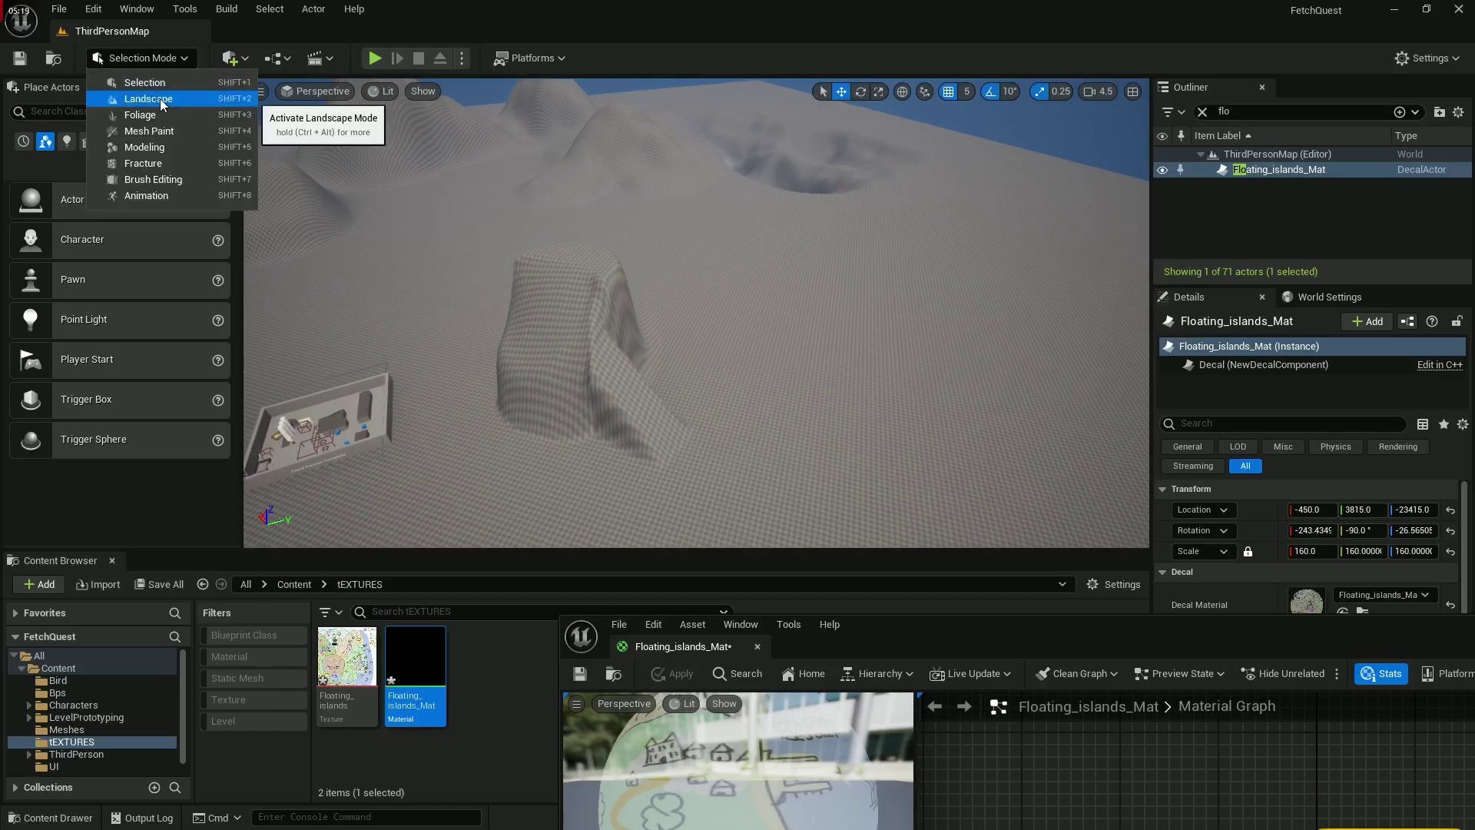
pyautogui.click(163, 123)
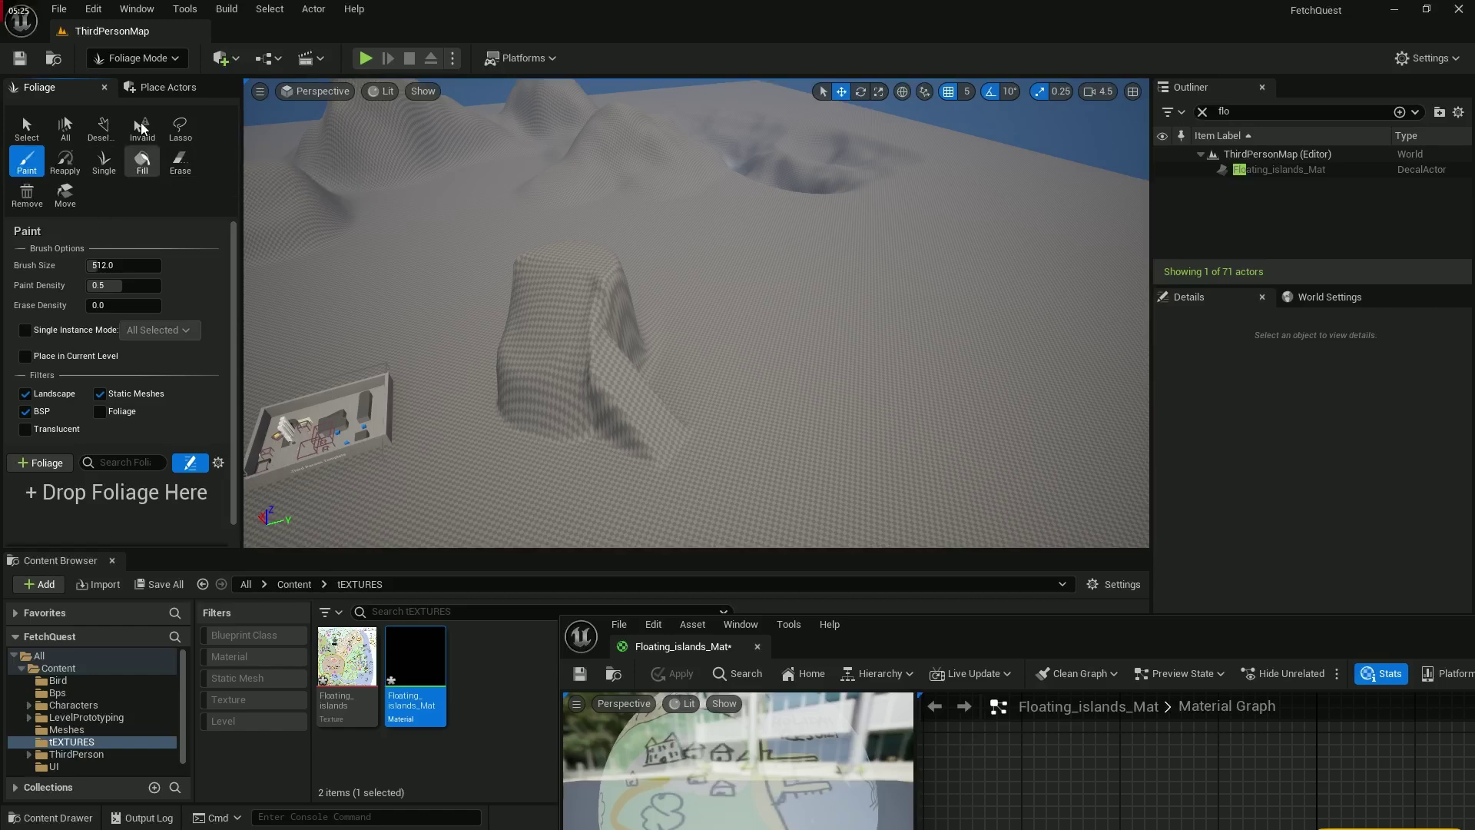
pyautogui.click(137, 58)
pyautogui.click(139, 97)
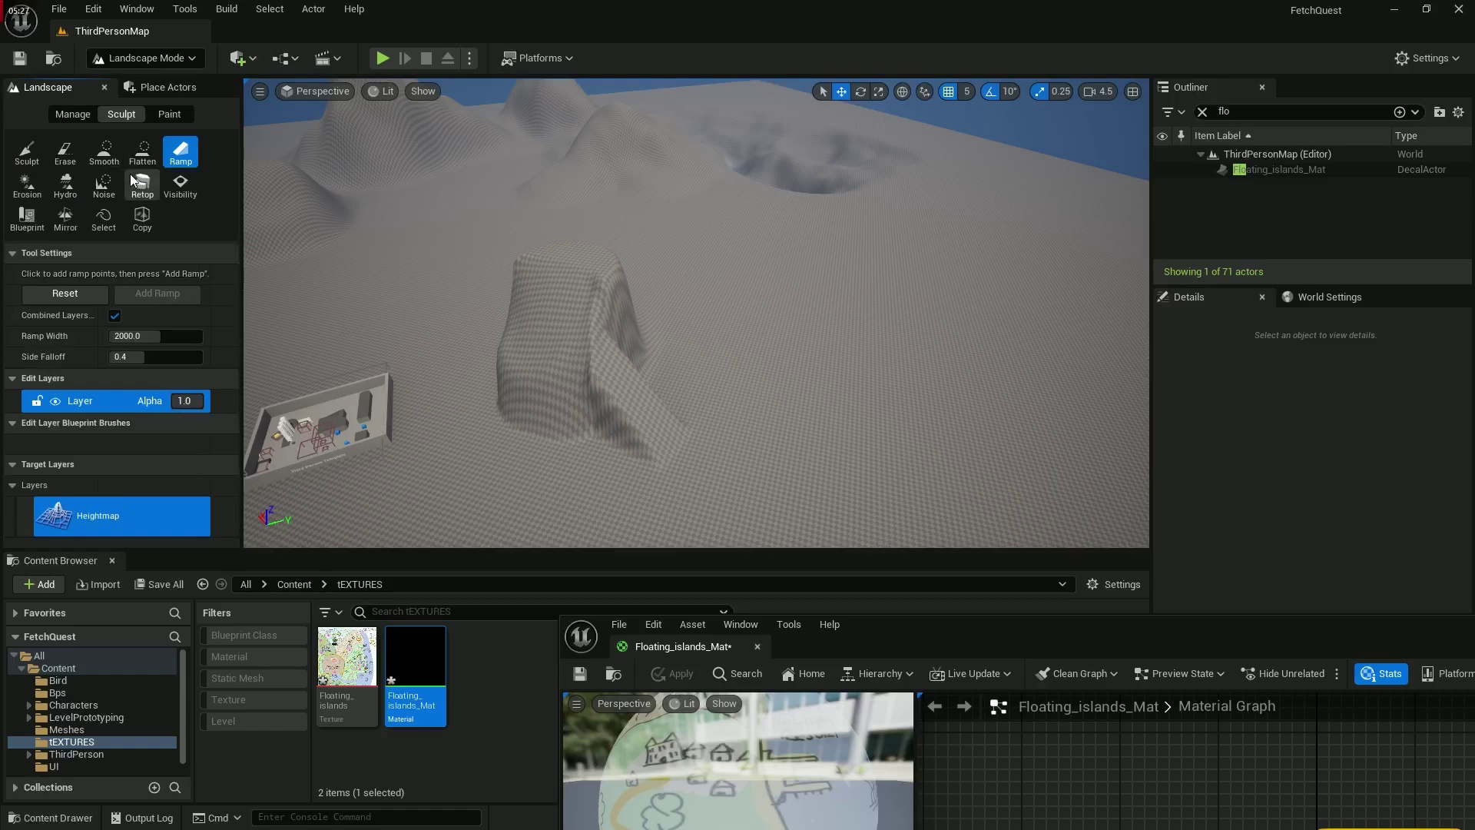
pyautogui.click(142, 150)
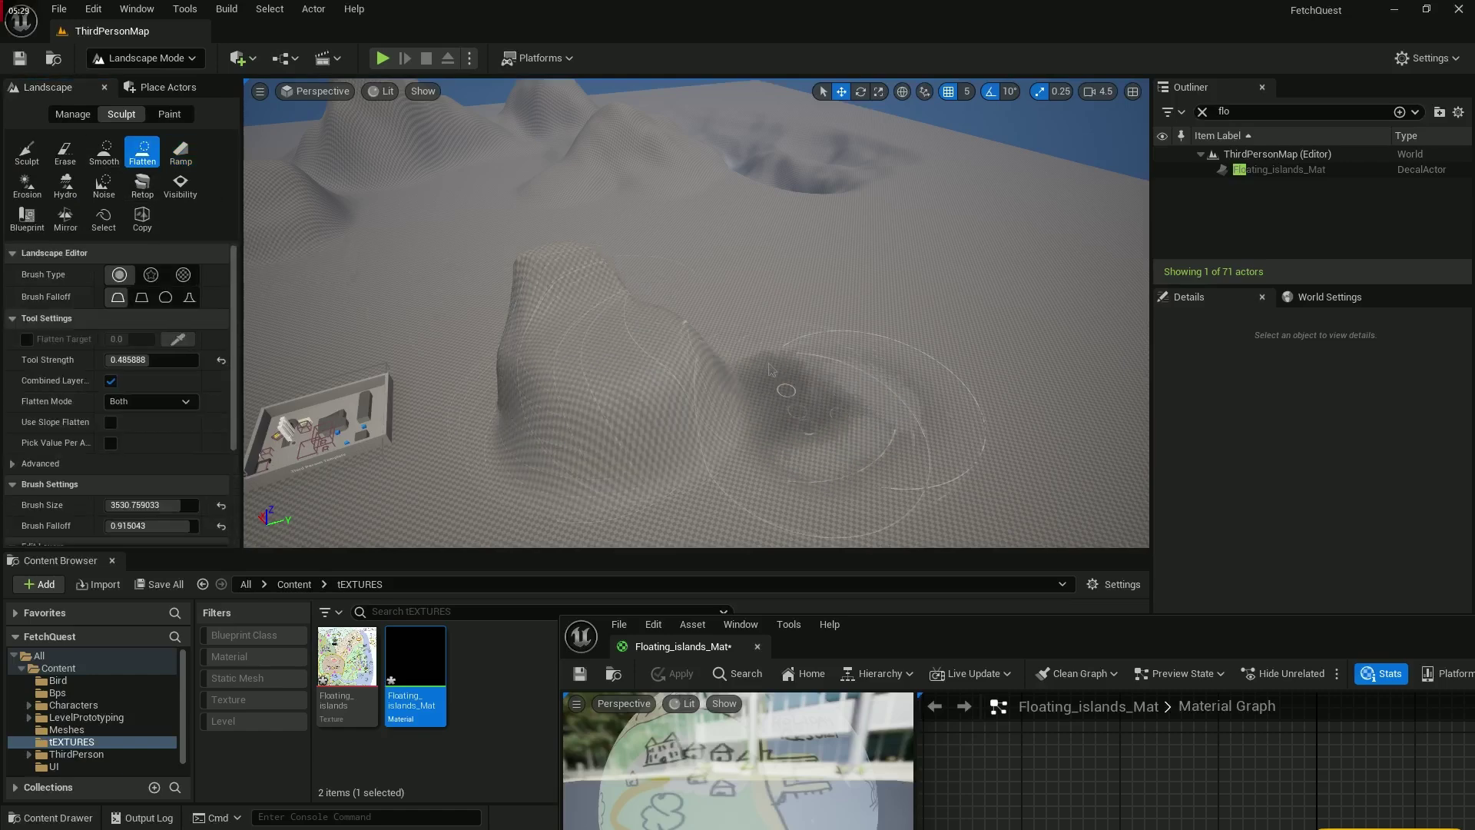
pyautogui.moveTo(771, 369)
pyautogui.mouseDown()
pyautogui.moveTo(599, 331)
pyautogui.moveTo(577, 346)
pyautogui.moveTo(642, 415)
pyautogui.moveTo(628, 372)
pyautogui.mouseUp()
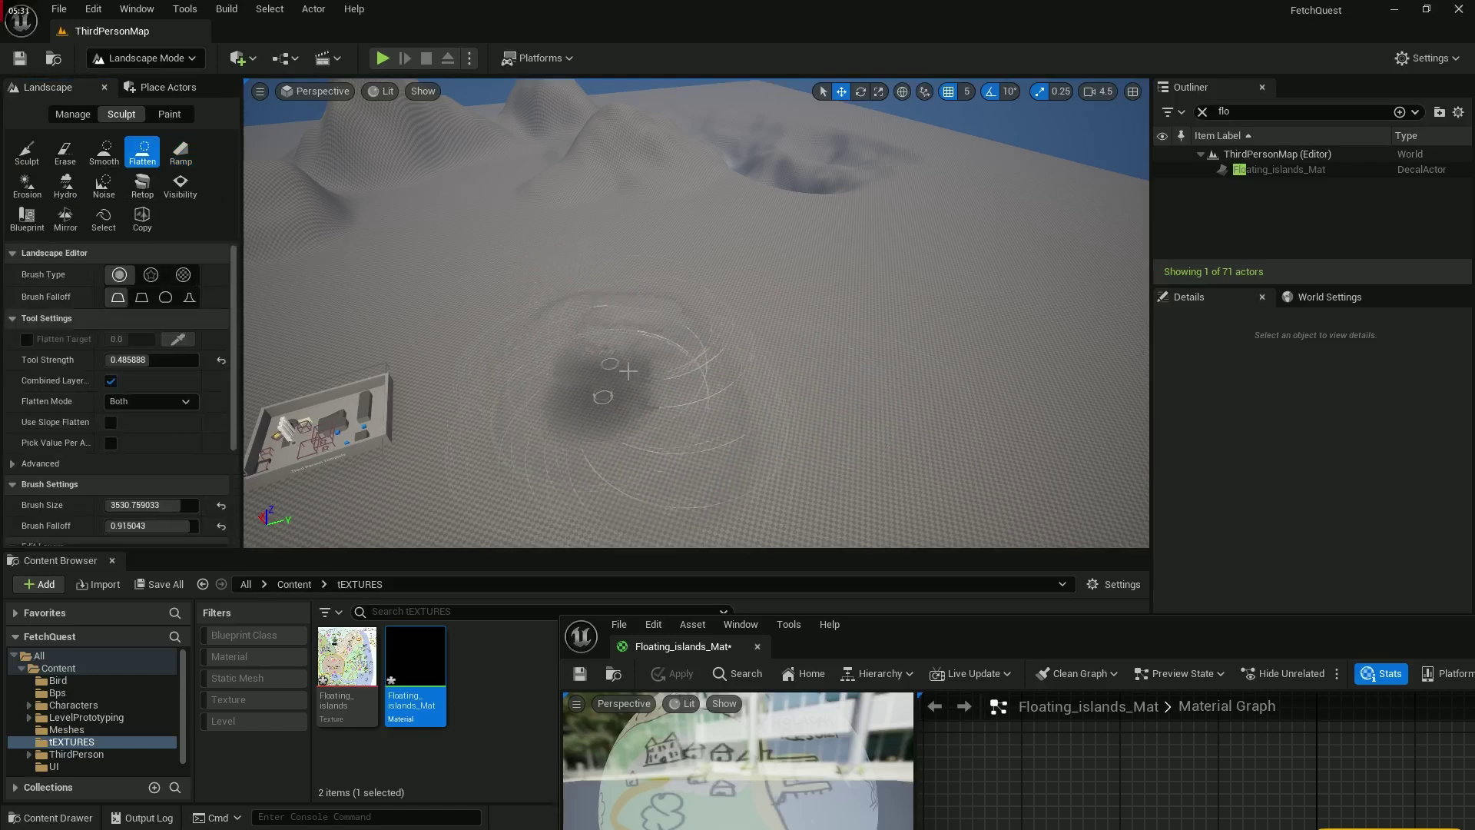
# Step: Return to Selection mode and delete the Third Person Template playground's front wall SM_Cube5 and adjoining side wall SM_Cube3
pyautogui.click(136, 58)
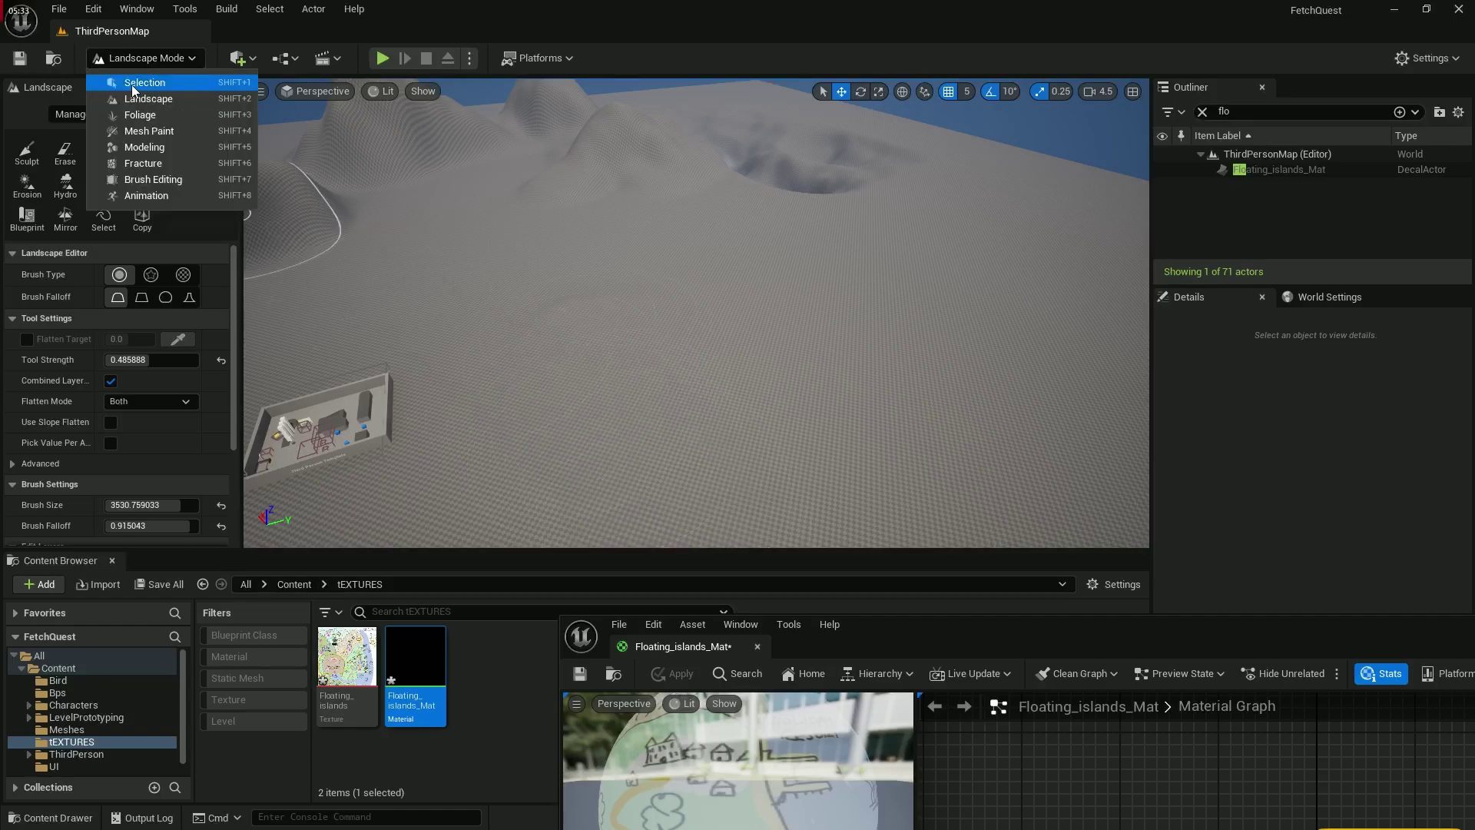
pyautogui.click(143, 83)
pyautogui.moveTo(696, 313); pyautogui.dragTo(845, 257, button='right')
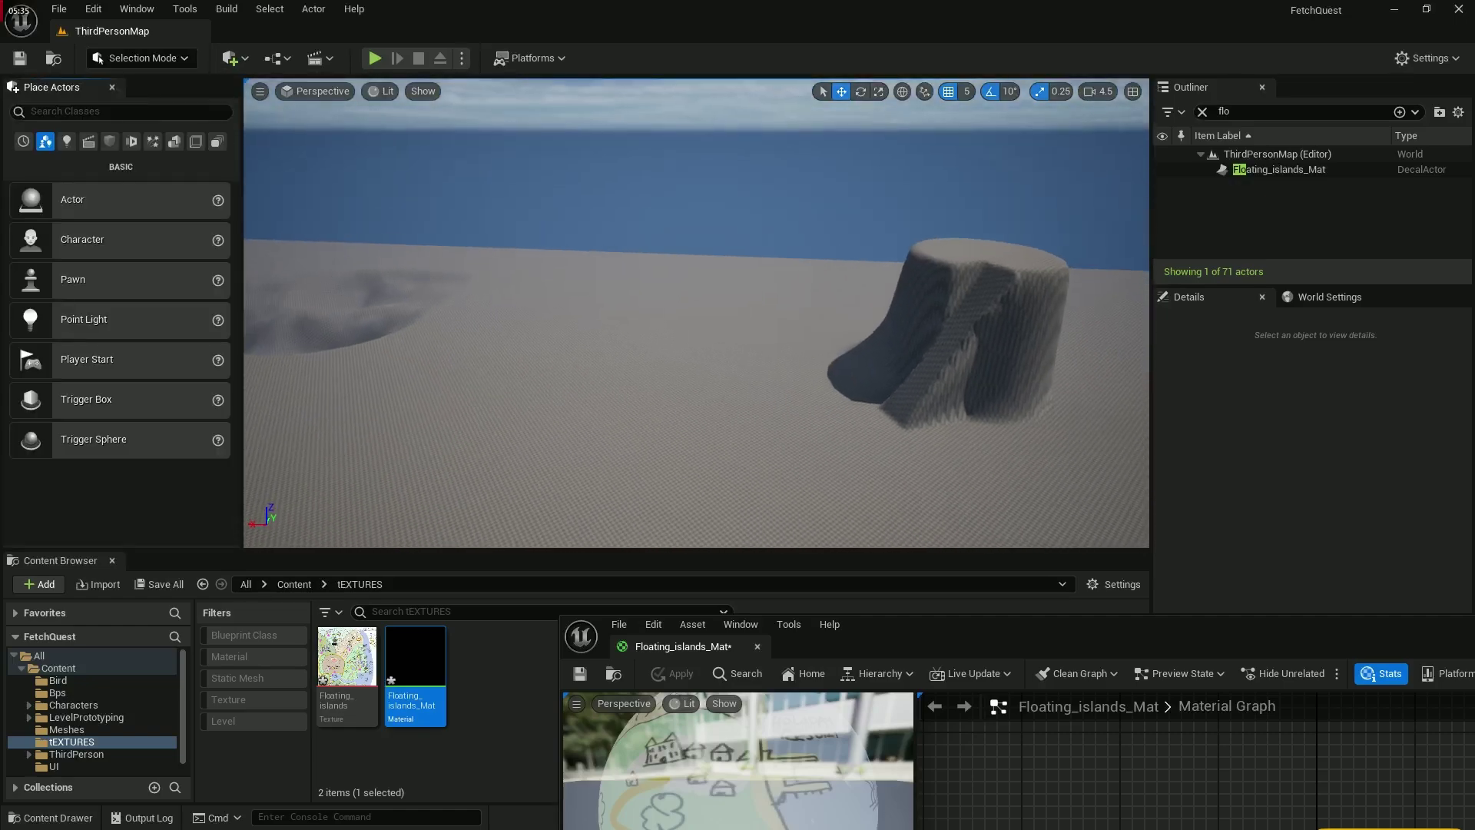
pyautogui.press('w')
pyautogui.moveTo(696, 313); pyautogui.dragTo(376, 369, button='right')
pyautogui.press('w')
pyautogui.press('s')
pyautogui.click(673, 449)
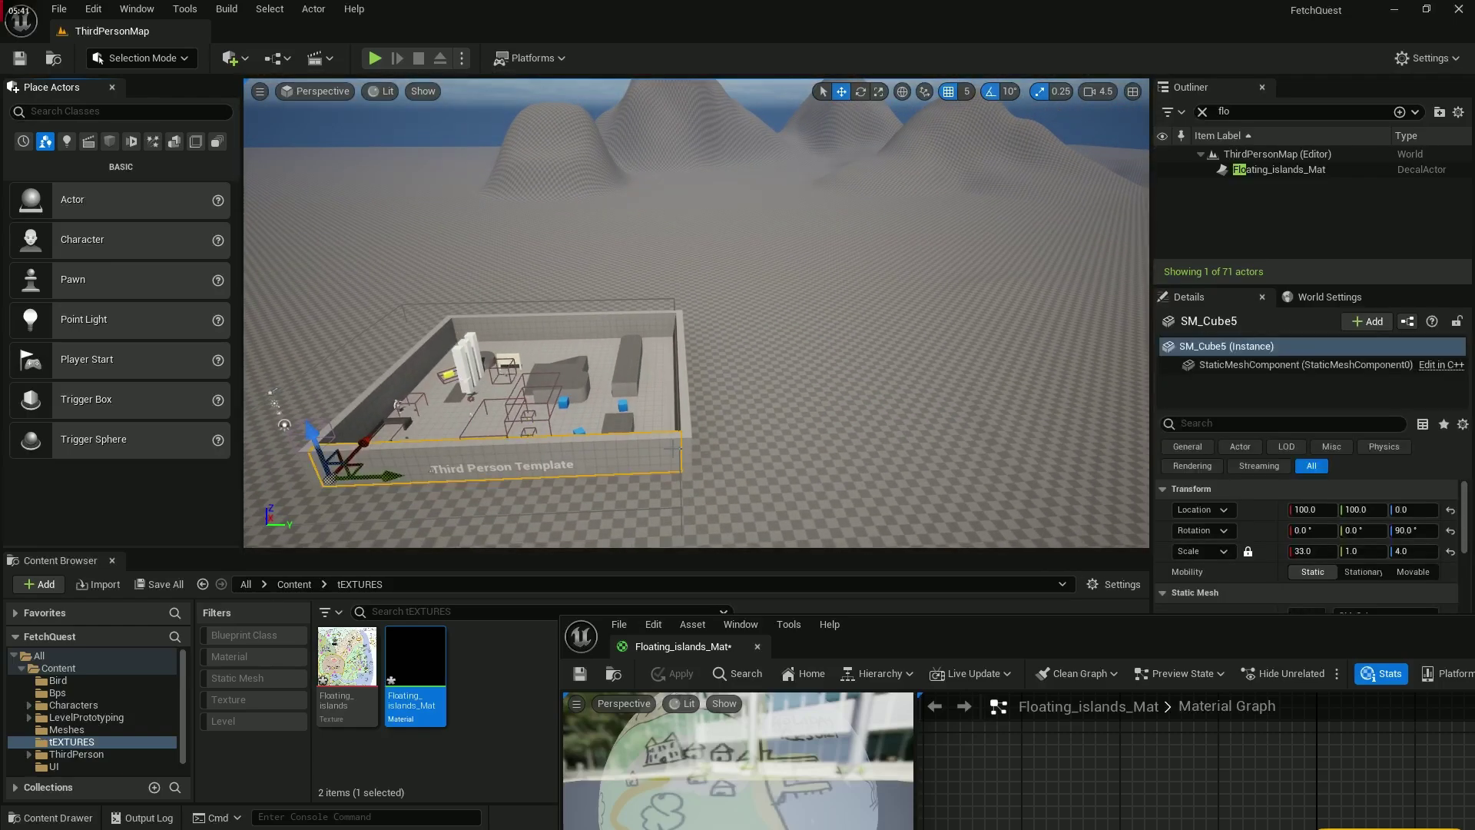
pyautogui.press('Delete')
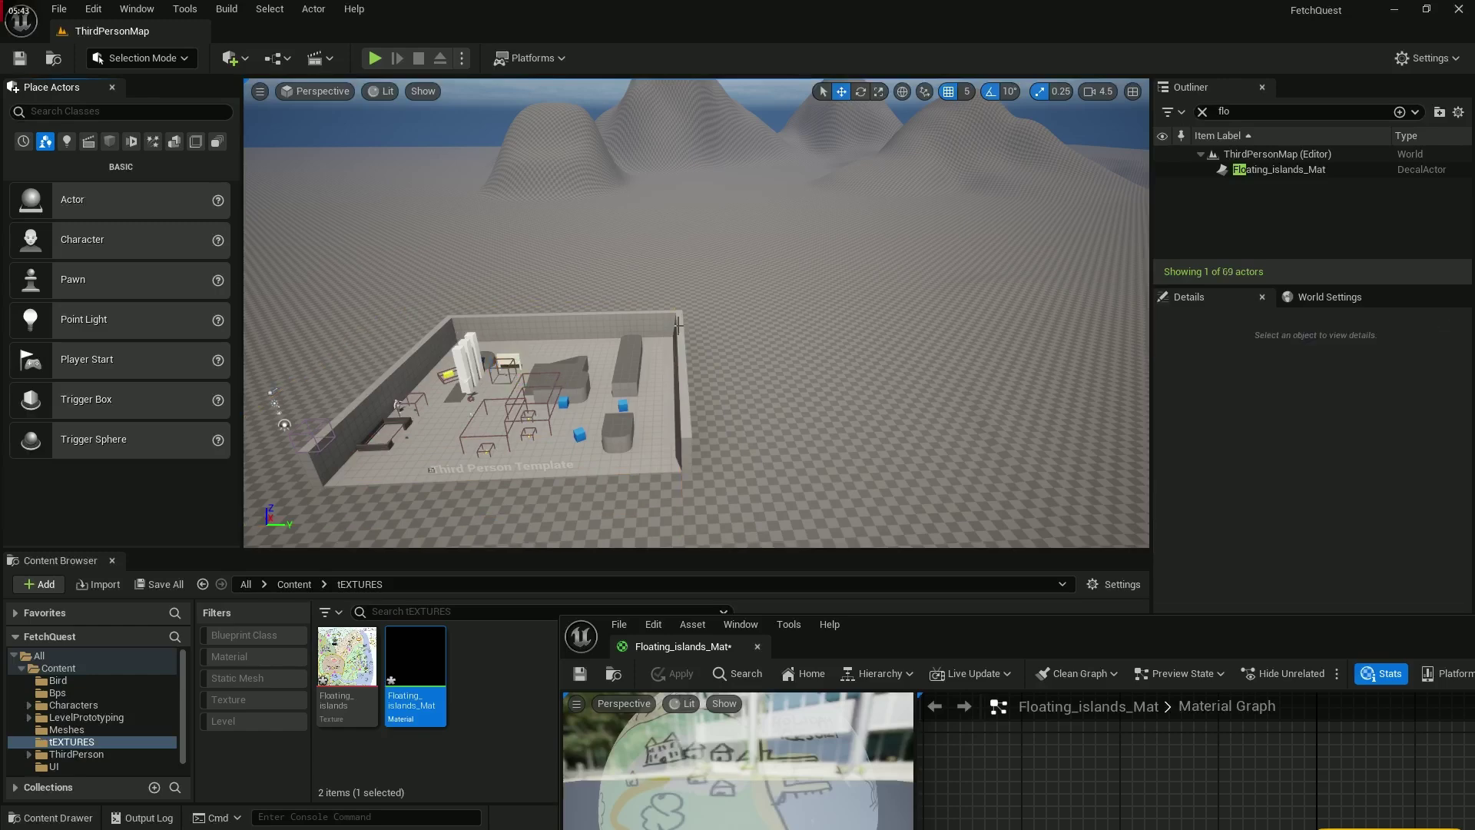
pyautogui.hotkey('ctrl', 'z')
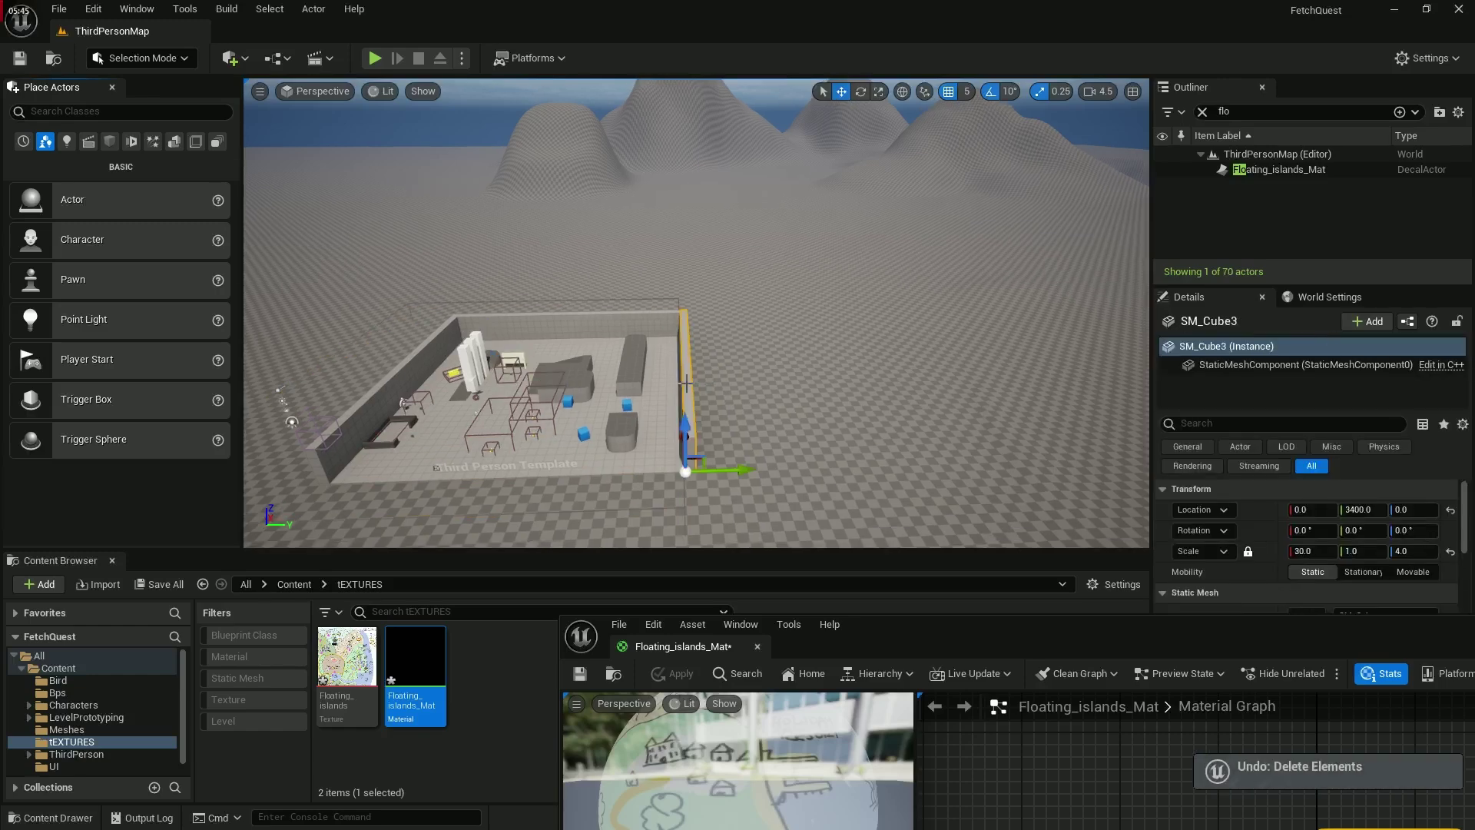
pyautogui.press('Delete')
# Step: Clear the actor search and delete the playground's remaining walls, floor and Third Person Template text
pyautogui.click(1203, 112)
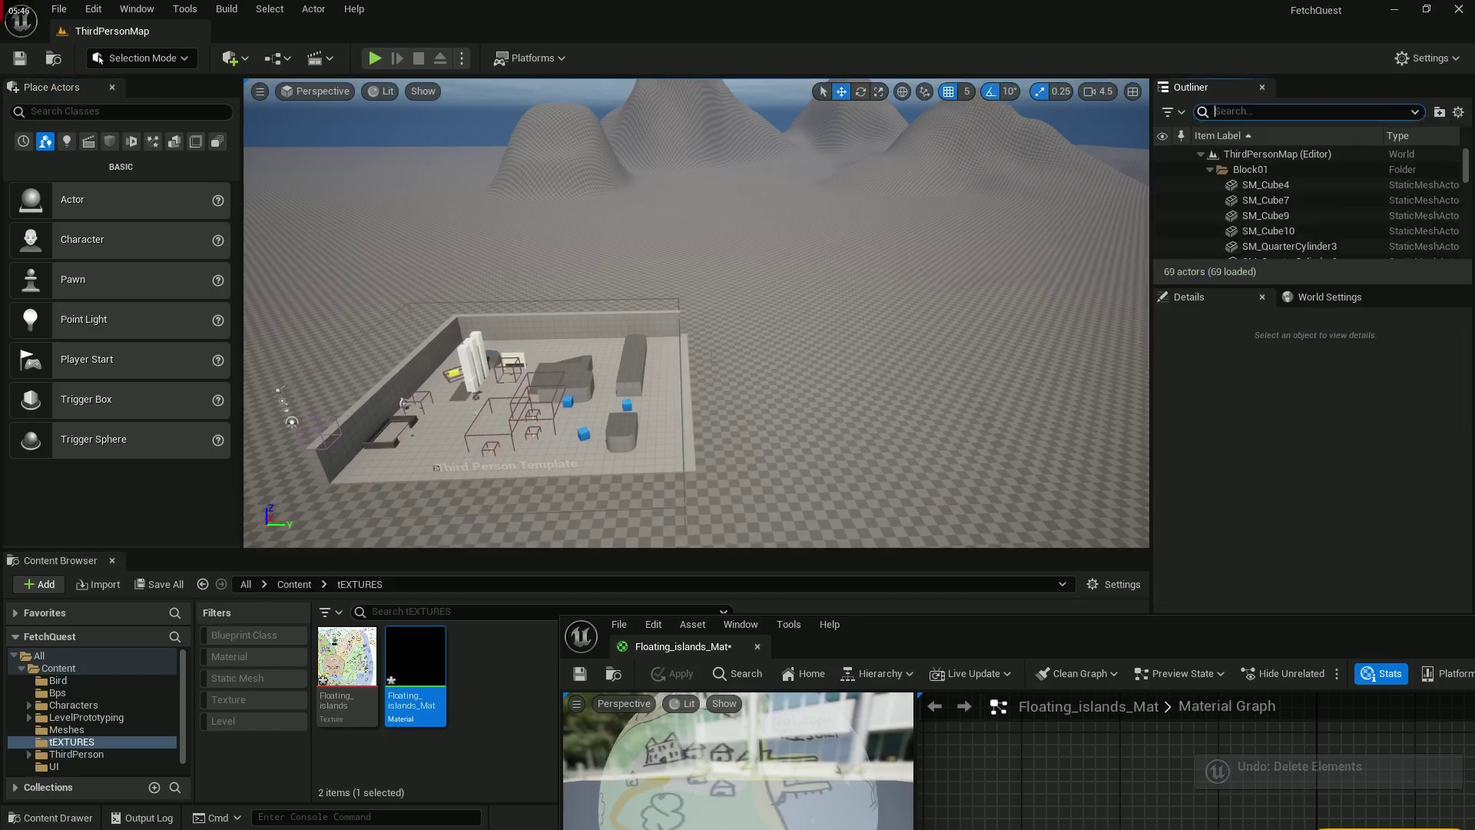
pyautogui.click(630, 323)
pyautogui.press('Delete')
pyautogui.click(522, 459)
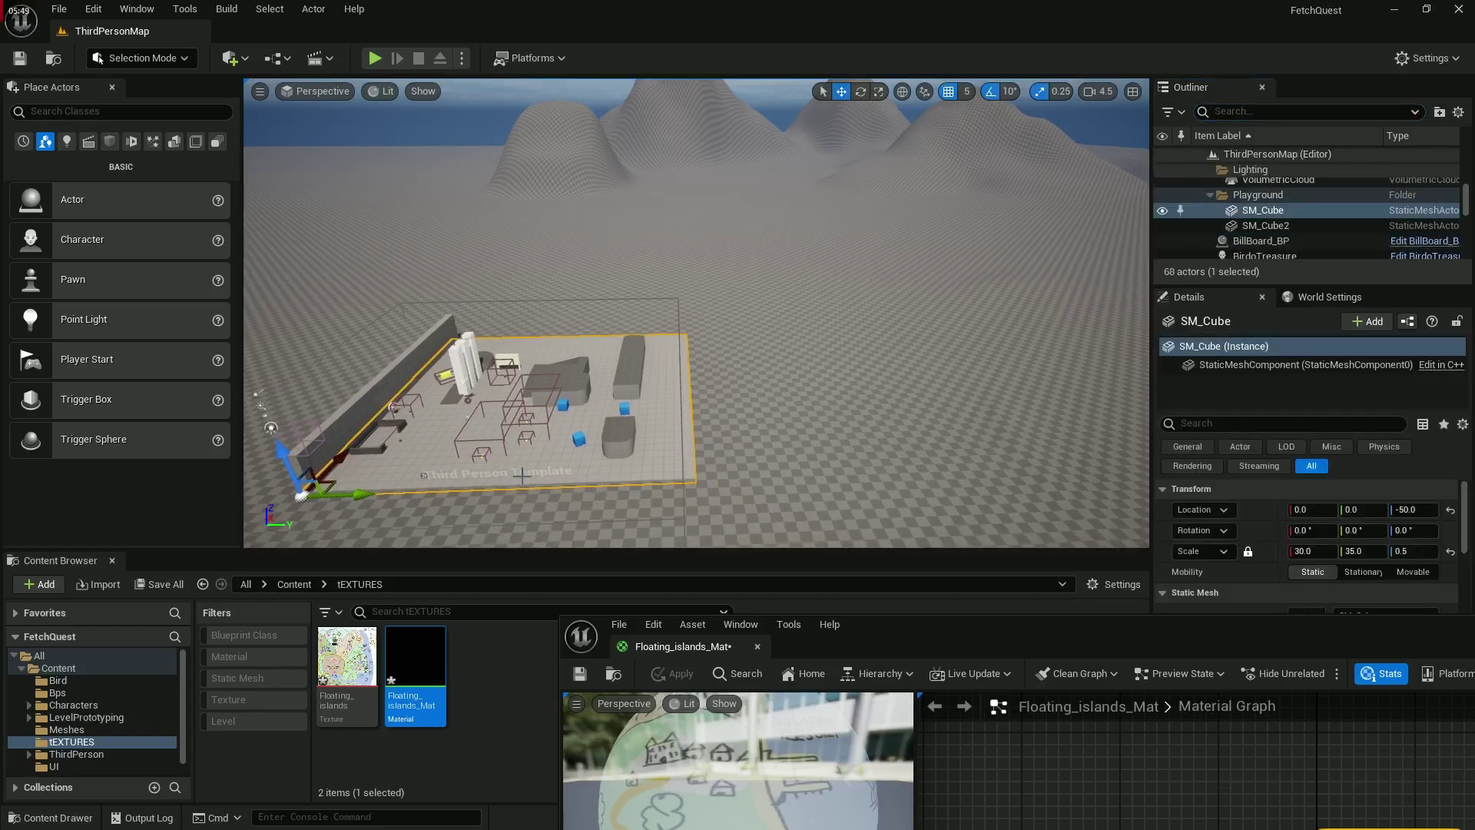
pyautogui.moveTo(523, 460); pyautogui.dragTo(477, 349, button='right')
pyautogui.press('Delete')
pyautogui.click(450, 346)
pyautogui.press('Delete')
pyautogui.click(535, 403)
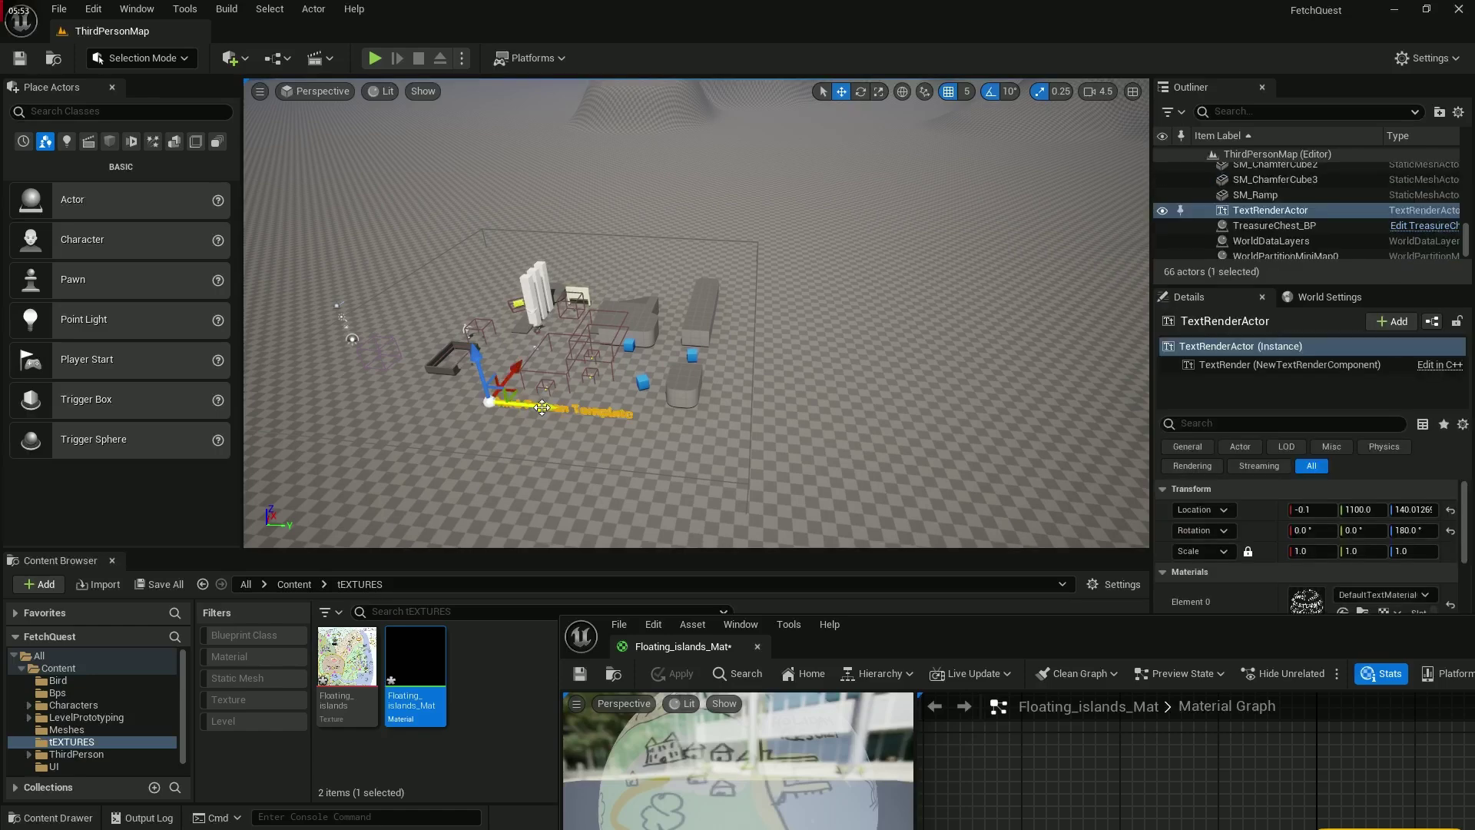
pyautogui.press('Delete')
# Step: Delete the Block01, Block02 and Block03 folders together with the block, ramp and quarter-cylinder meshes inside them
pyautogui.click(707, 315)
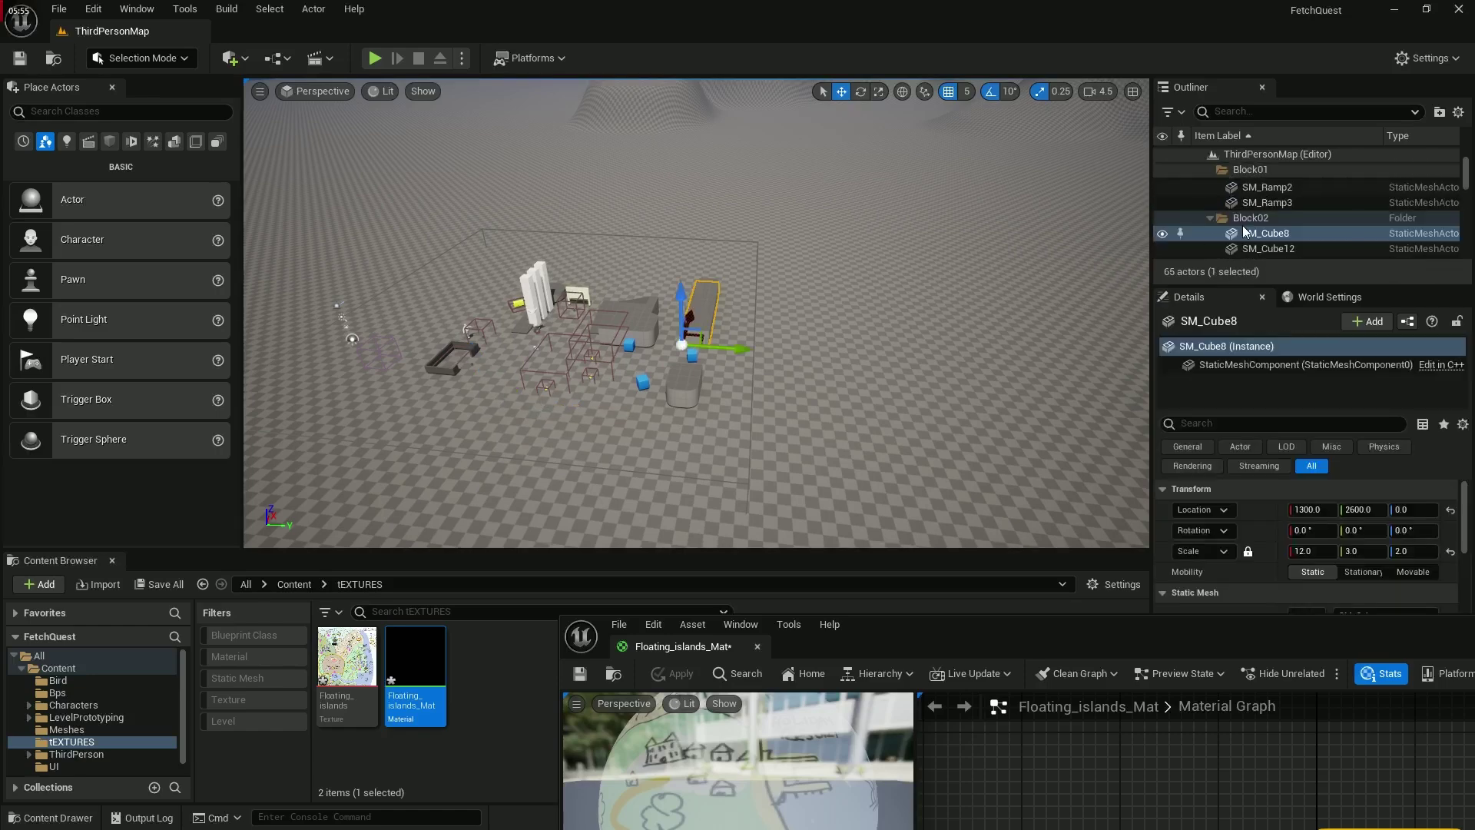
pyautogui.scroll(5, 1299, 195)
pyautogui.click(1272, 173)
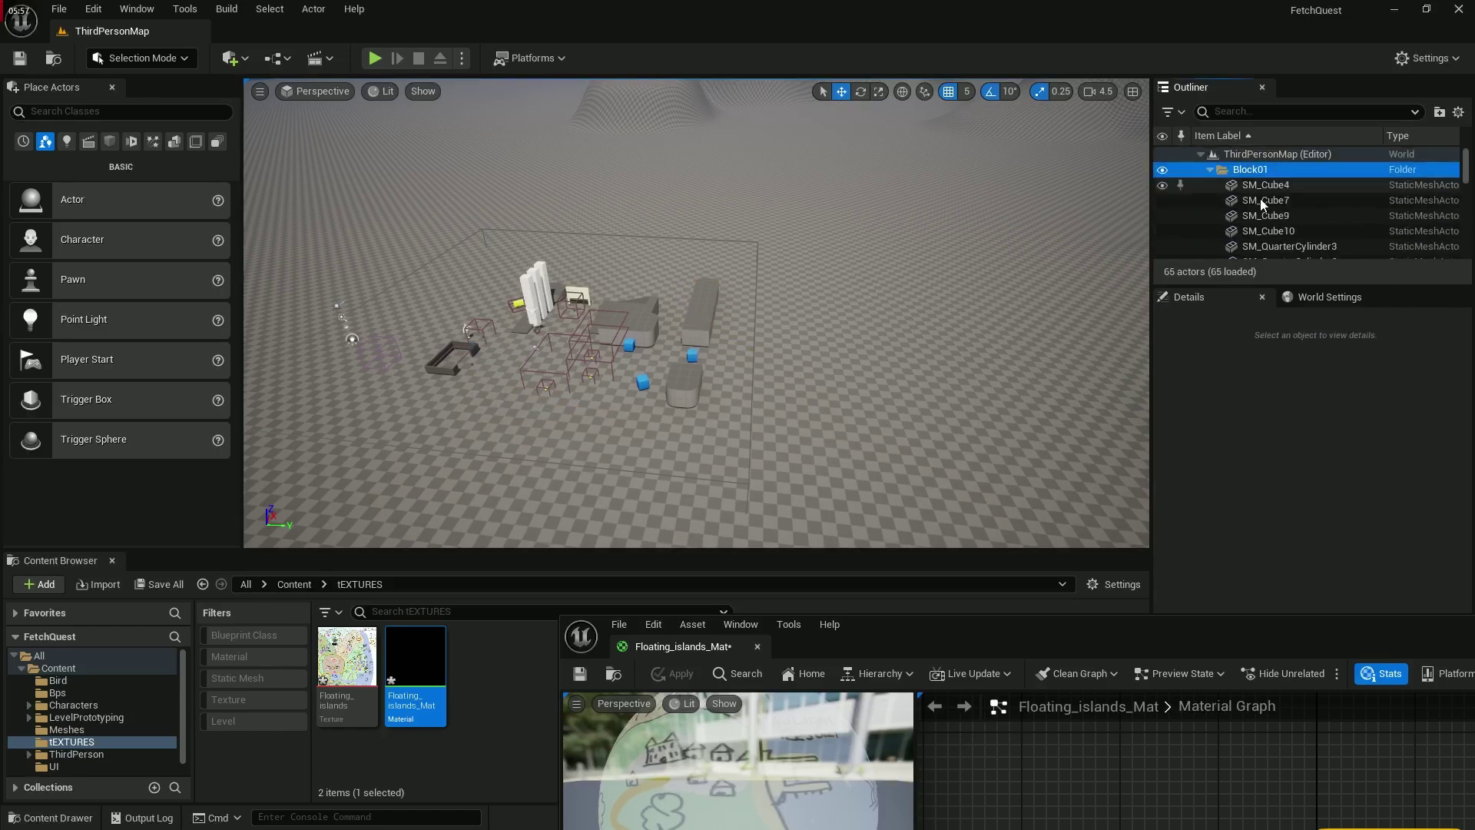
pyautogui.scroll(-4, 1268, 215)
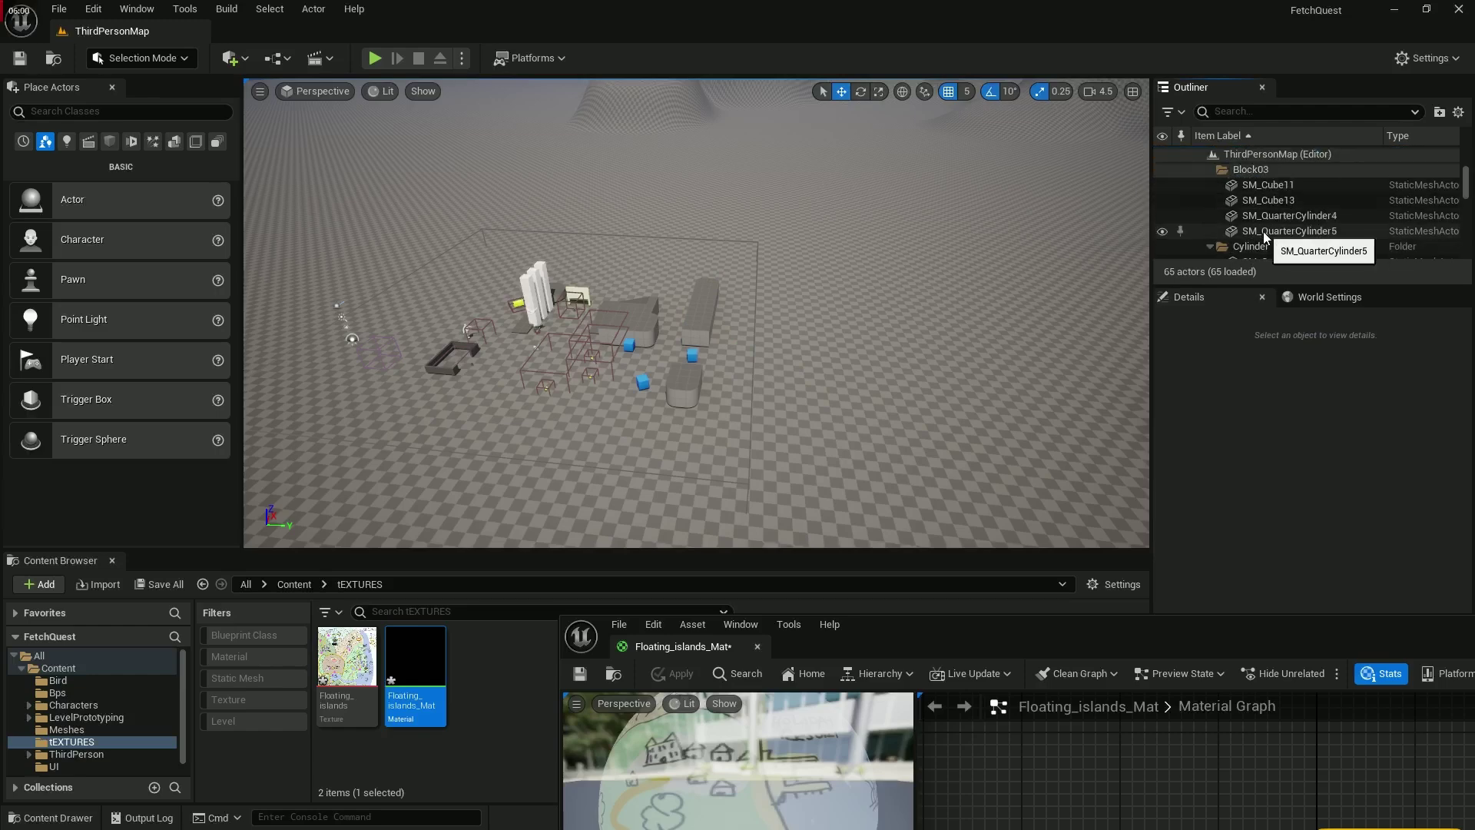
pyautogui.keyDown('shift'); pyautogui.click(1264, 231); pyautogui.keyUp('shift')
pyautogui.press('Delete')
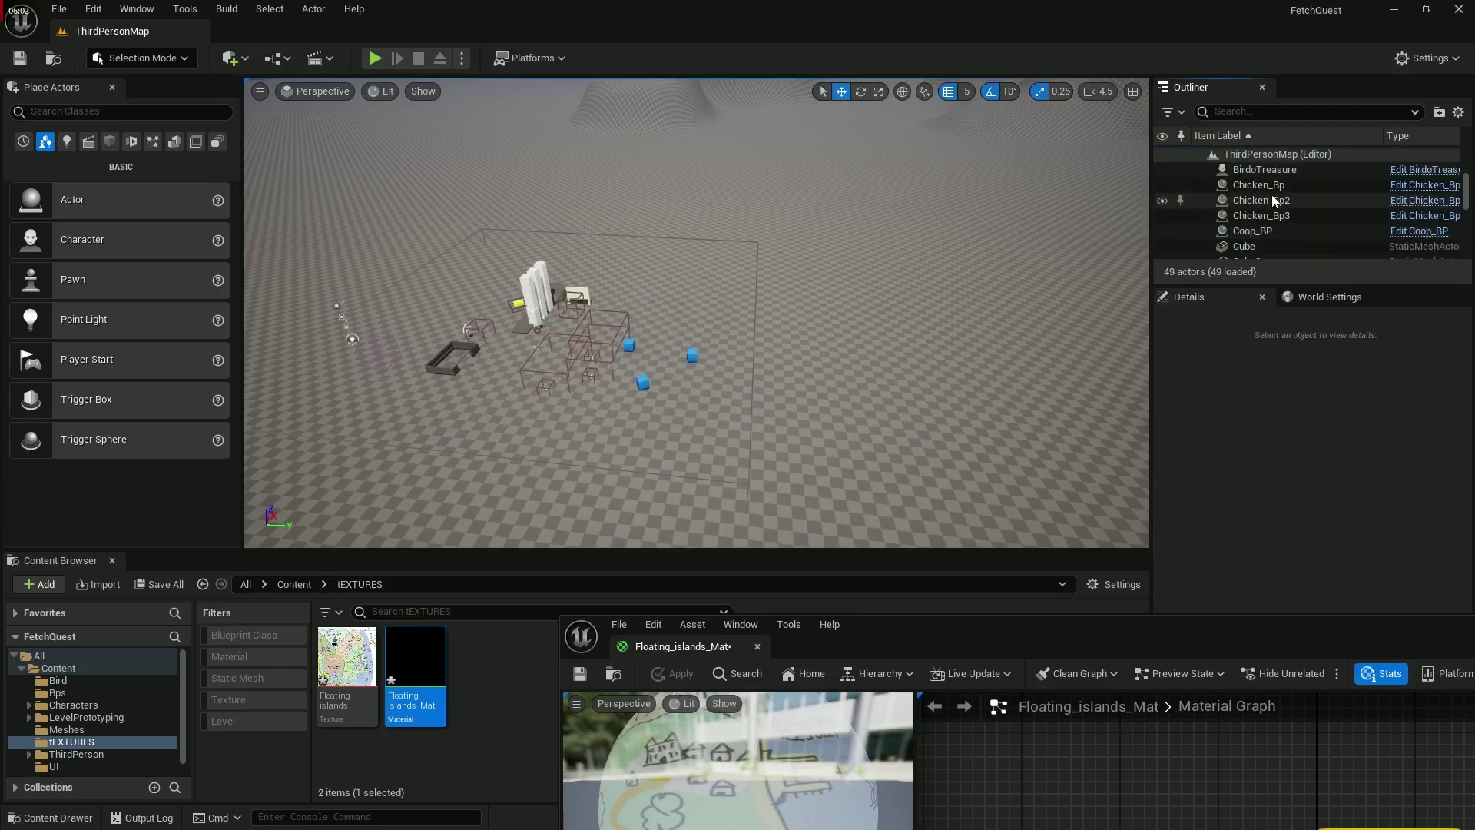
# Step: Delete the Cylinder folder with its meshes SM_QuarterCylinder11 to SM_QuarterCylinder14
pyautogui.scroll(7, 1271, 195)
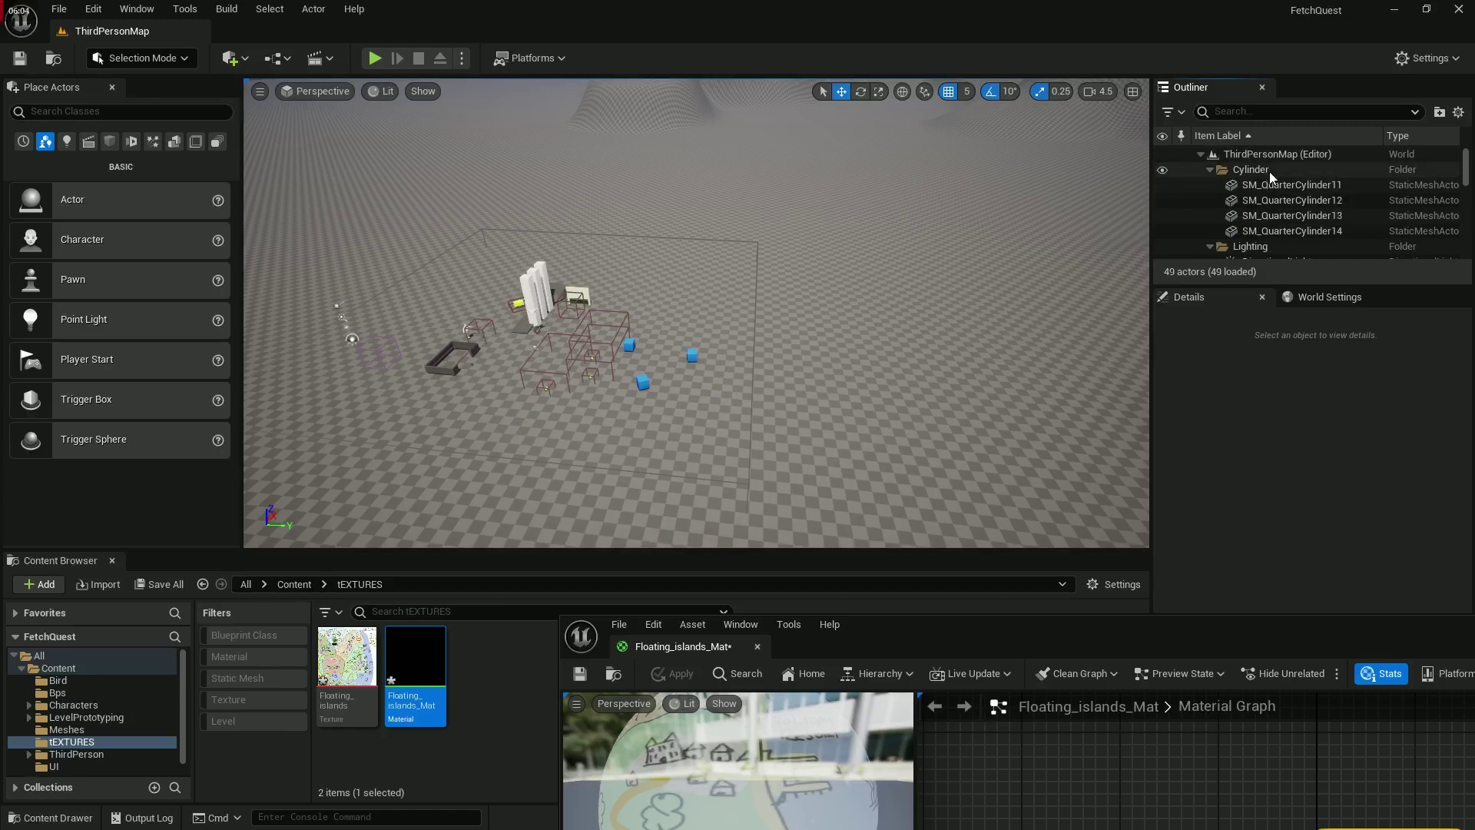
pyautogui.click(1269, 170)
pyautogui.keyDown('shift'); pyautogui.click(1291, 230); pyautogui.keyUp('shift')
pyautogui.press('Delete')
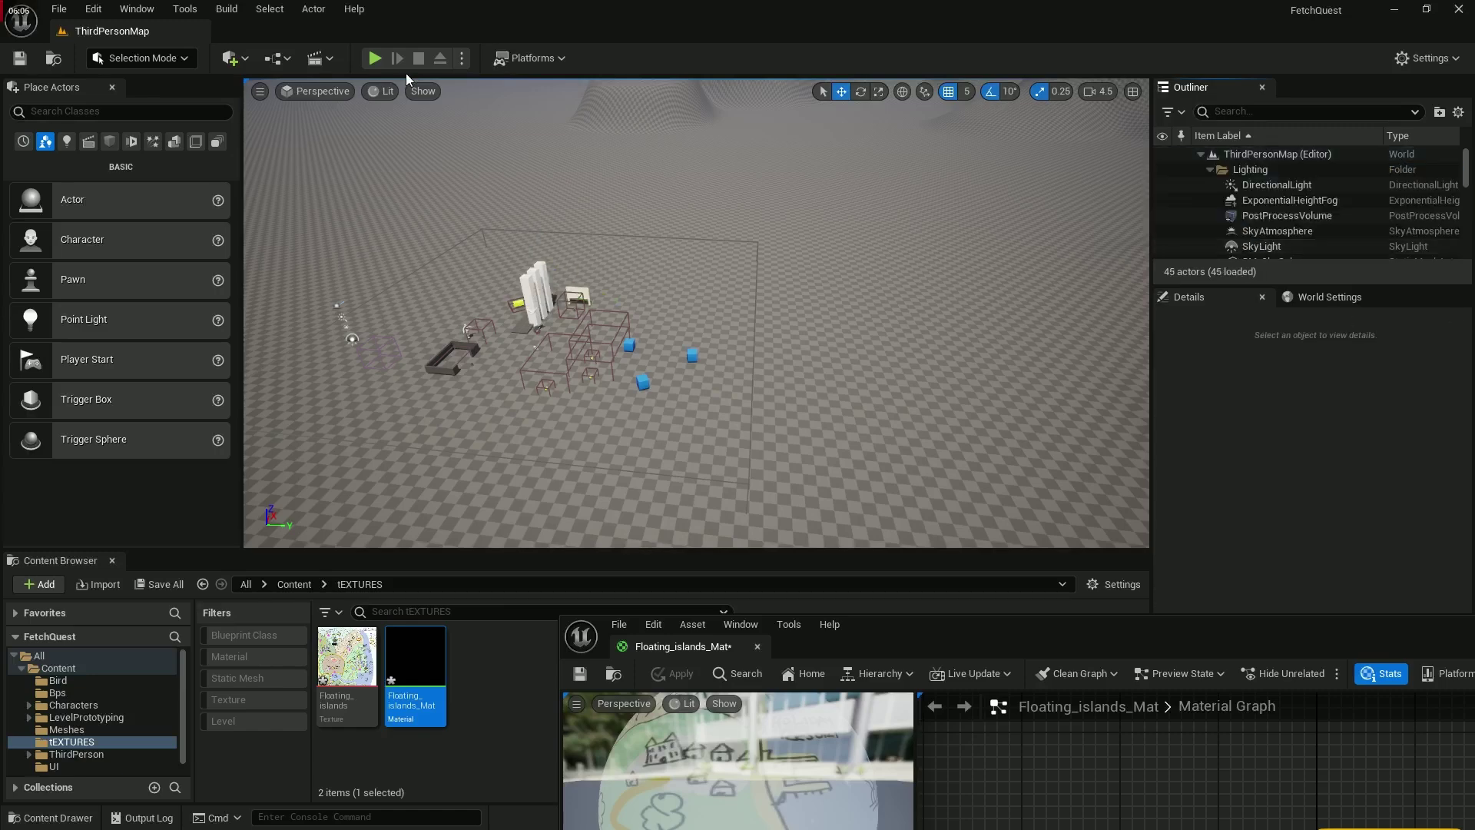
# Step: Play-test the level by running the character forward across the landscape, and end the play session
pyautogui.hotkey('alt', 'p')
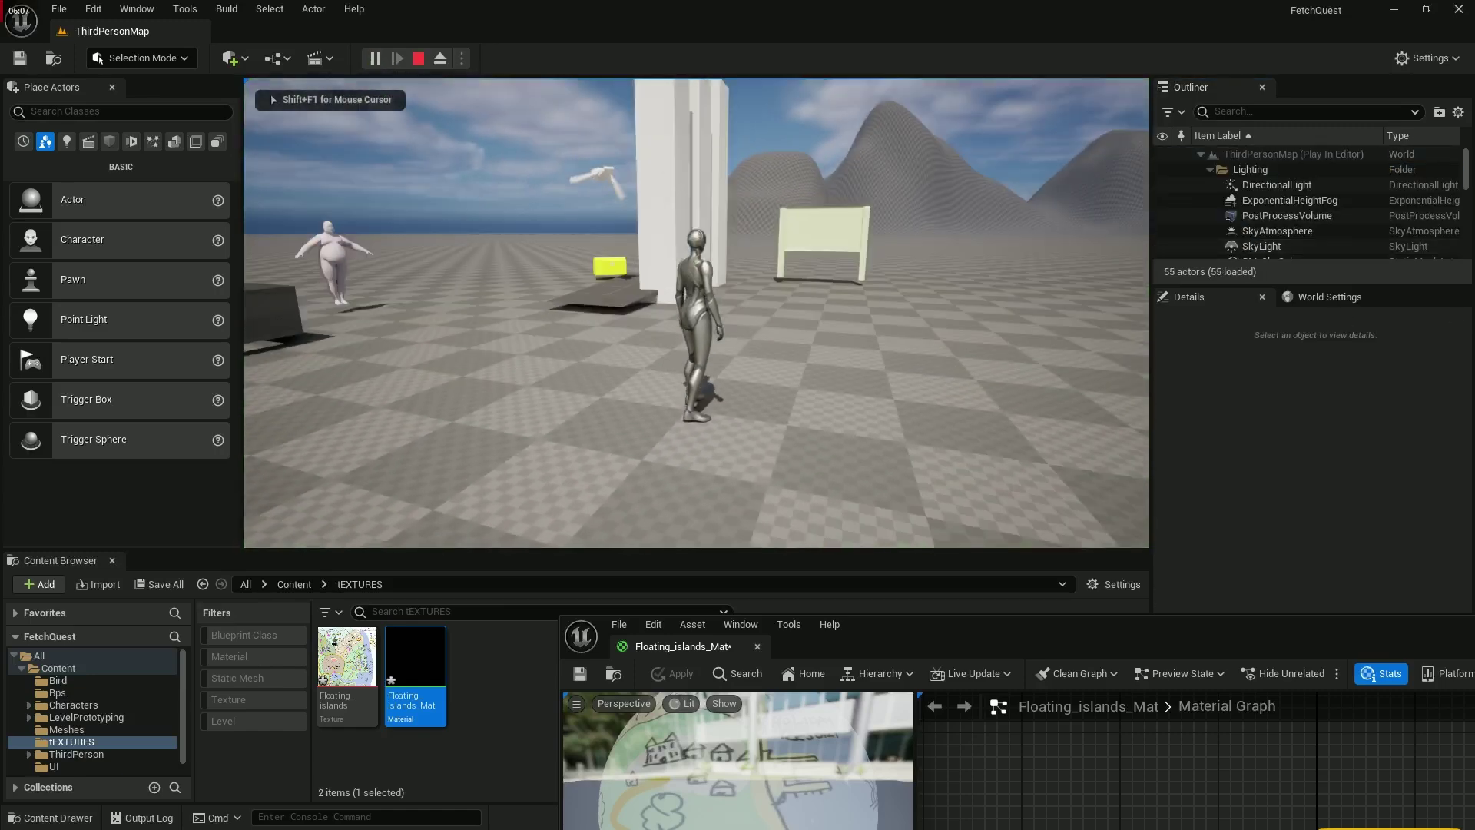
pyautogui.press('w')
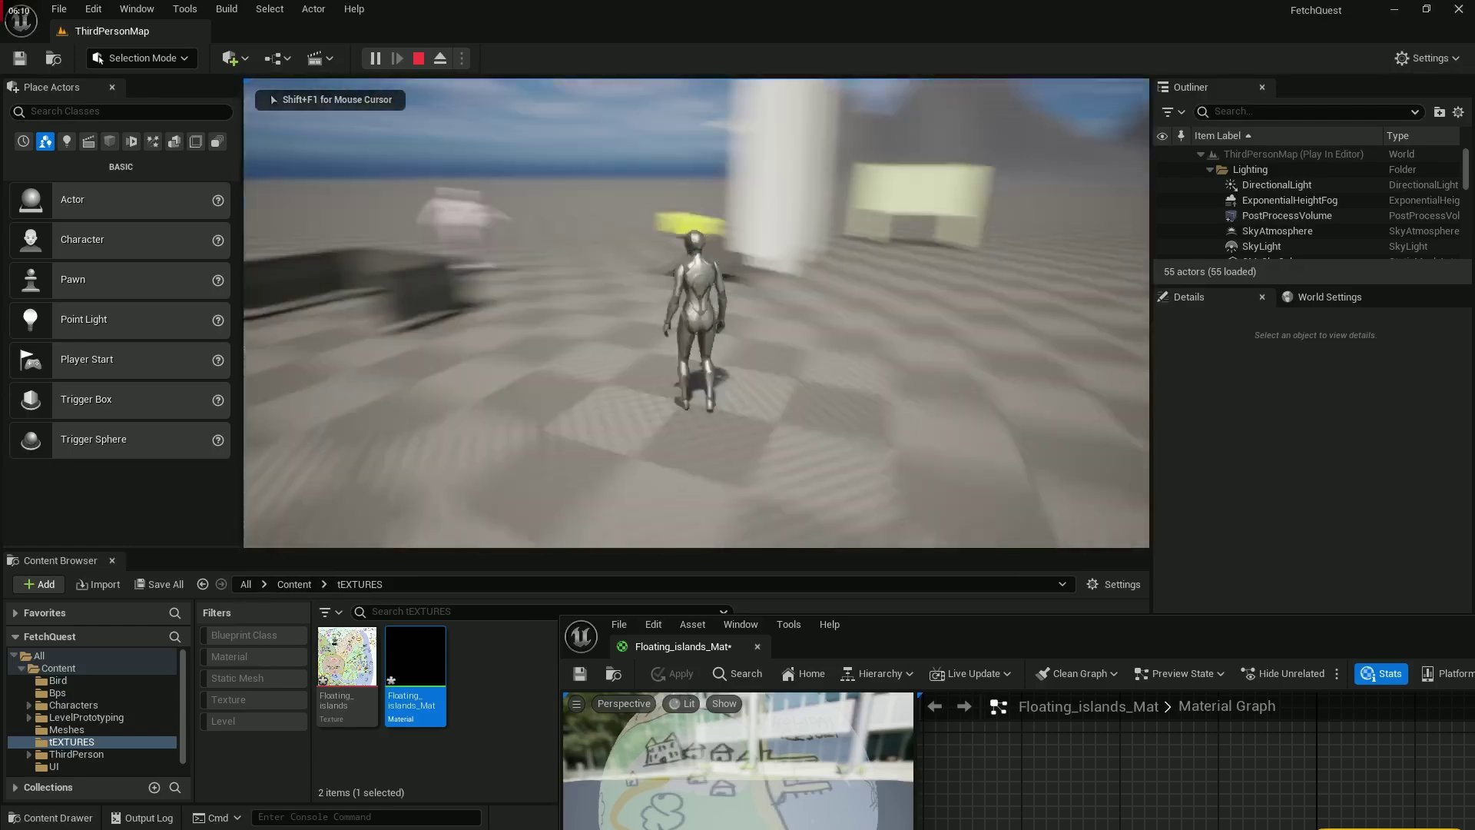
pyautogui.press('Escape')
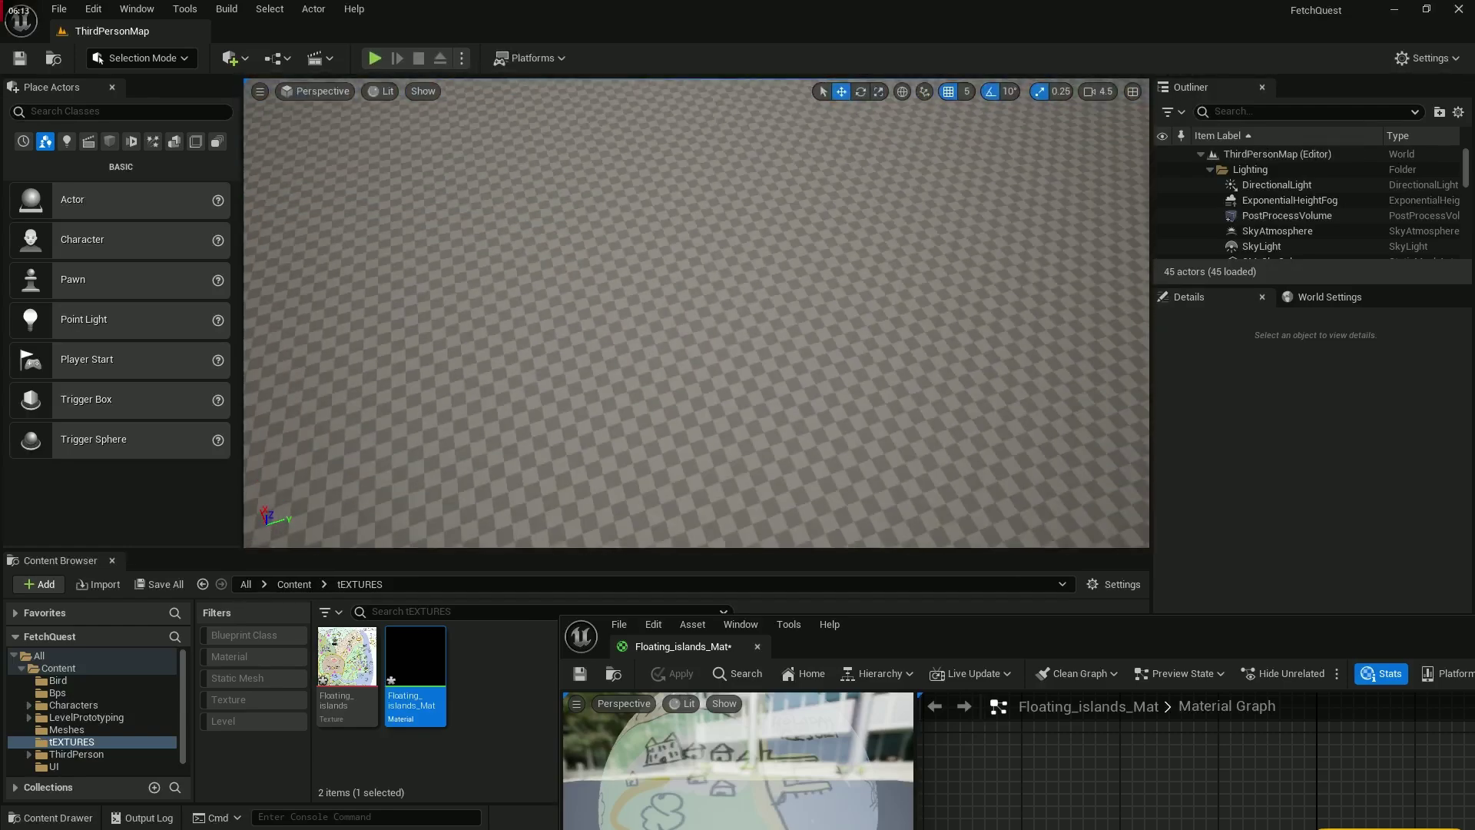
# Step: Lower the viewport camera speed to 1.8 near the remaining playground actors and close the Floating_islands_Mat editor
pyautogui.moveTo(696, 313); pyautogui.dragTo(865, 313, button='right')
pyautogui.scroll(-4, 738, 313)
pyautogui.press('w')
pyautogui.scroll(-2, 789, 311)
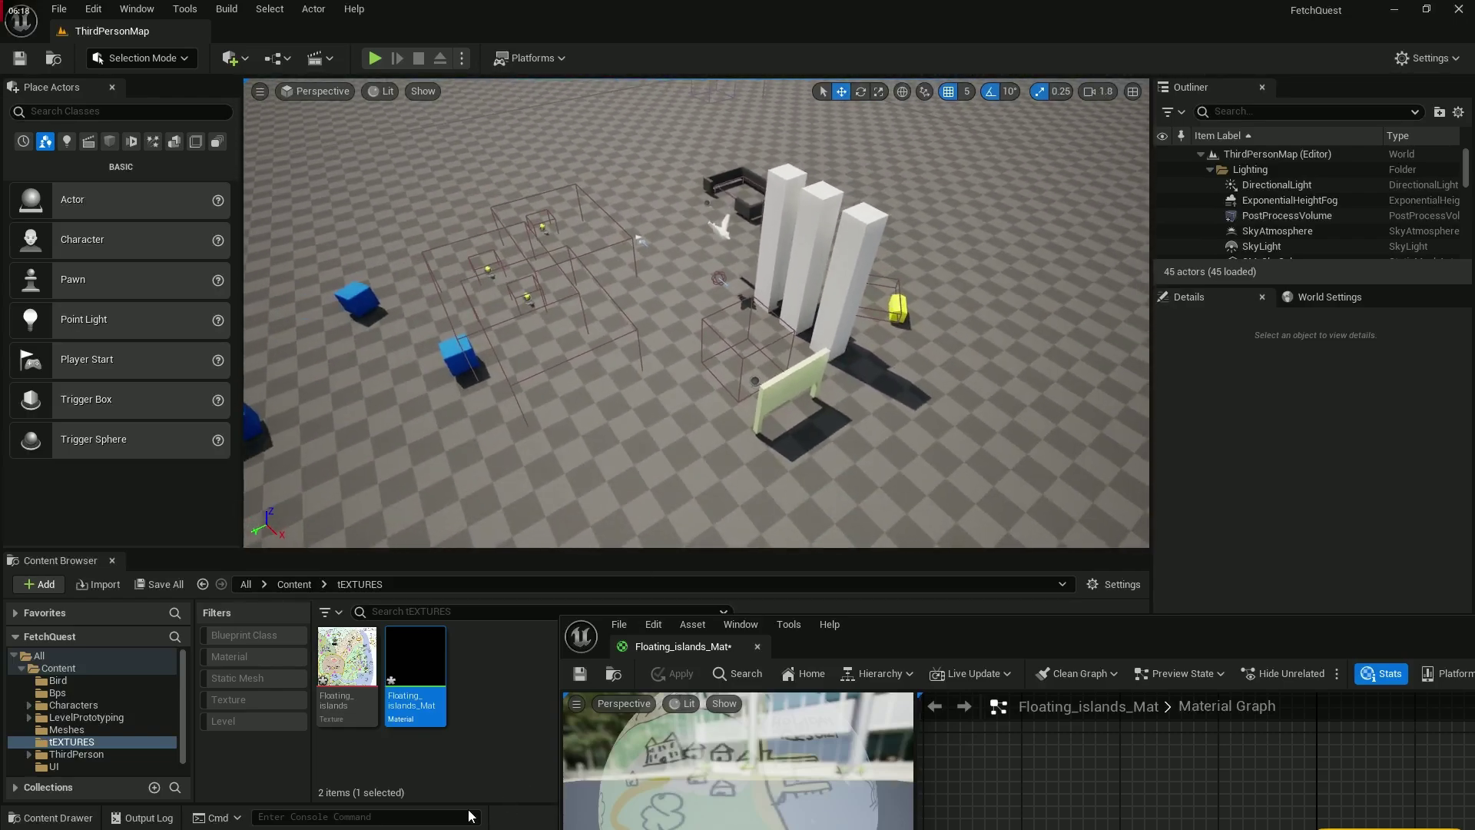
pyautogui.moveTo(855, 618); pyautogui.dragTo(1099, 705)
pyautogui.middleClick(957, 703)
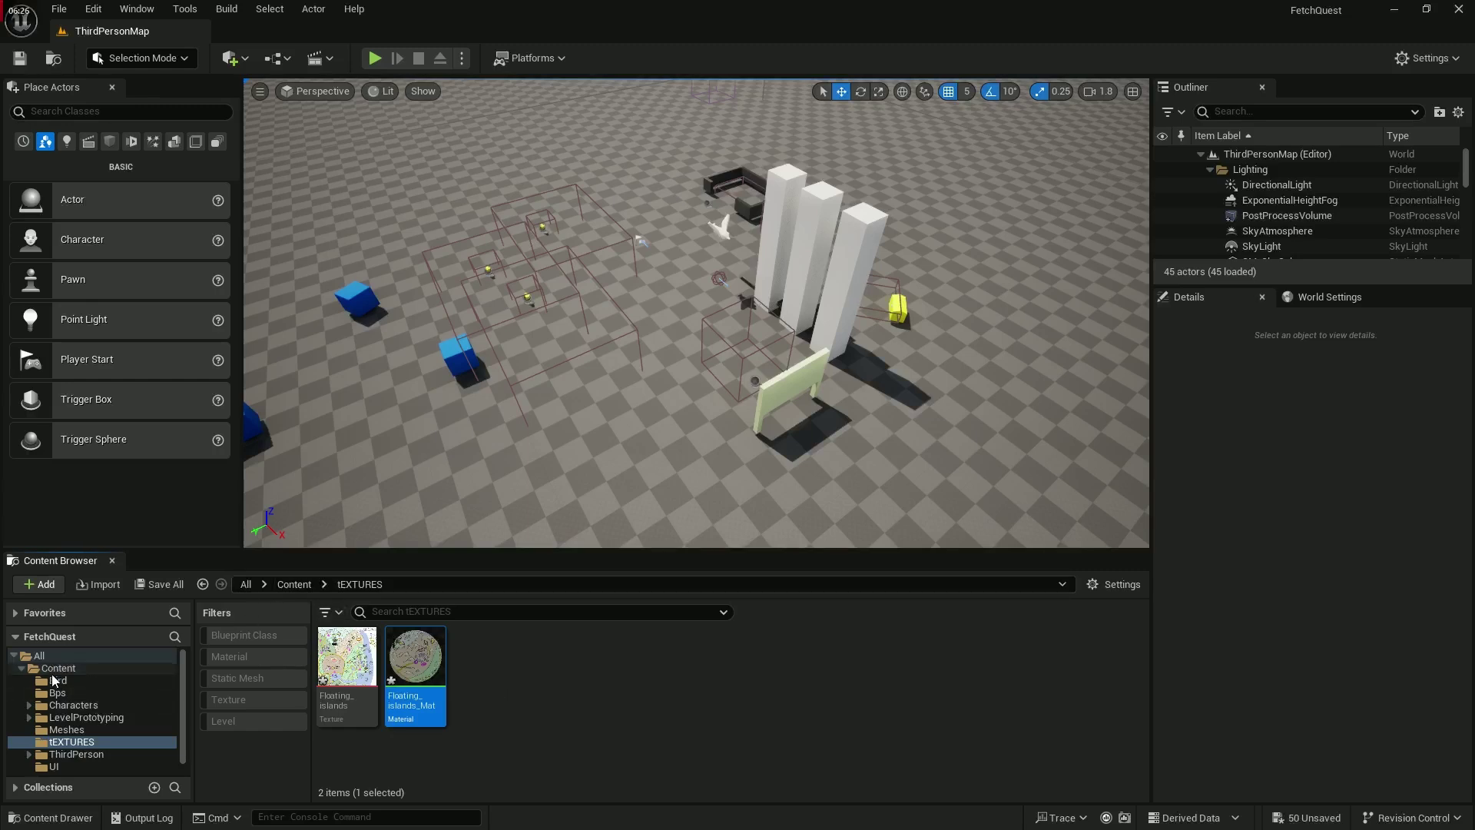
# Step: Create a LandscapeMats folder under Content and add a new material named Landscpae-M to it
pyautogui.click(54, 670)
pyautogui.rightClick(53, 671)
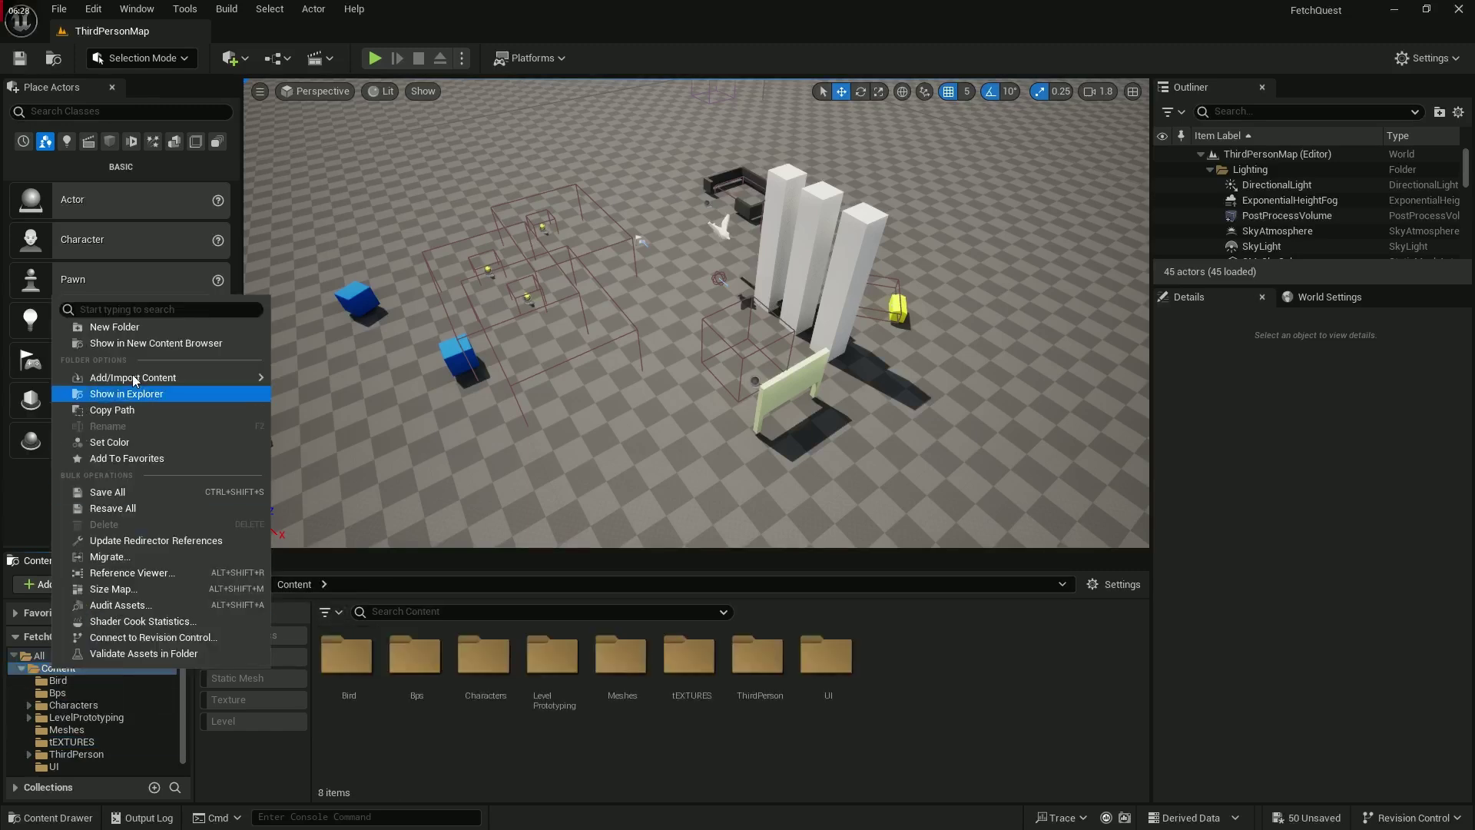
pyautogui.click(123, 327)
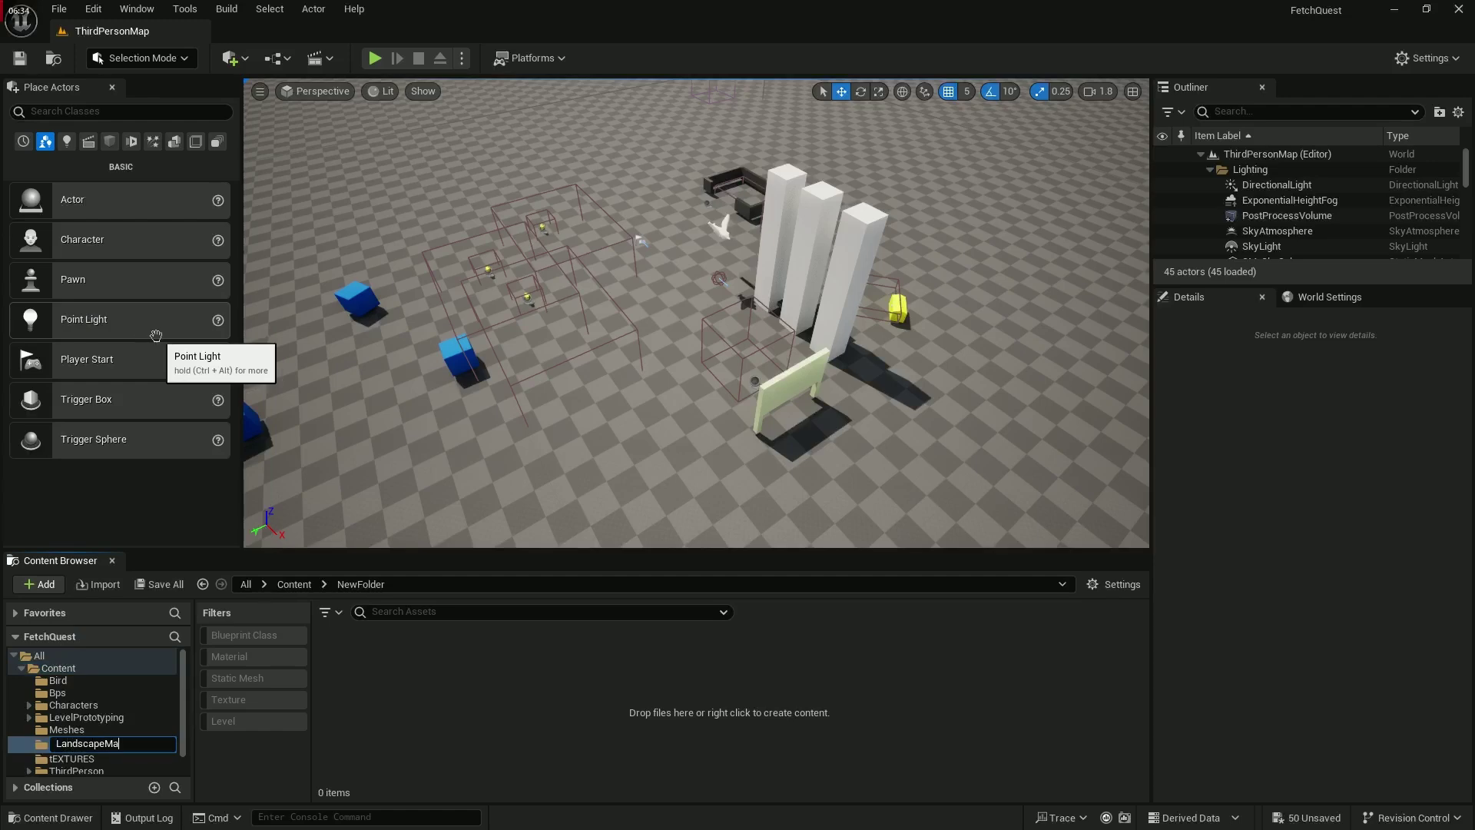
pyautogui.write('LandscapeMats')
pyautogui.press('Return')
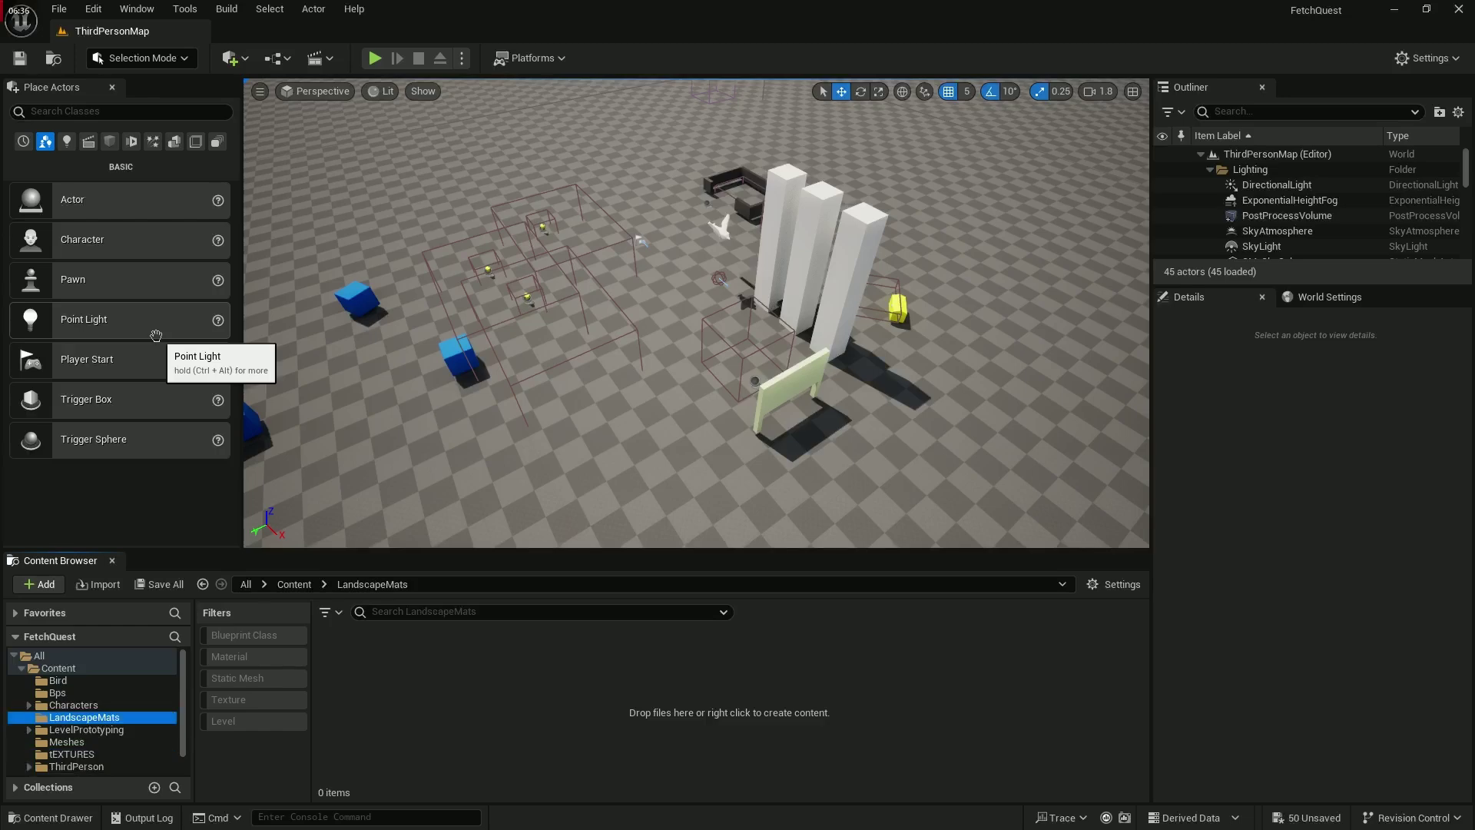
pyautogui.rightClick(445, 711)
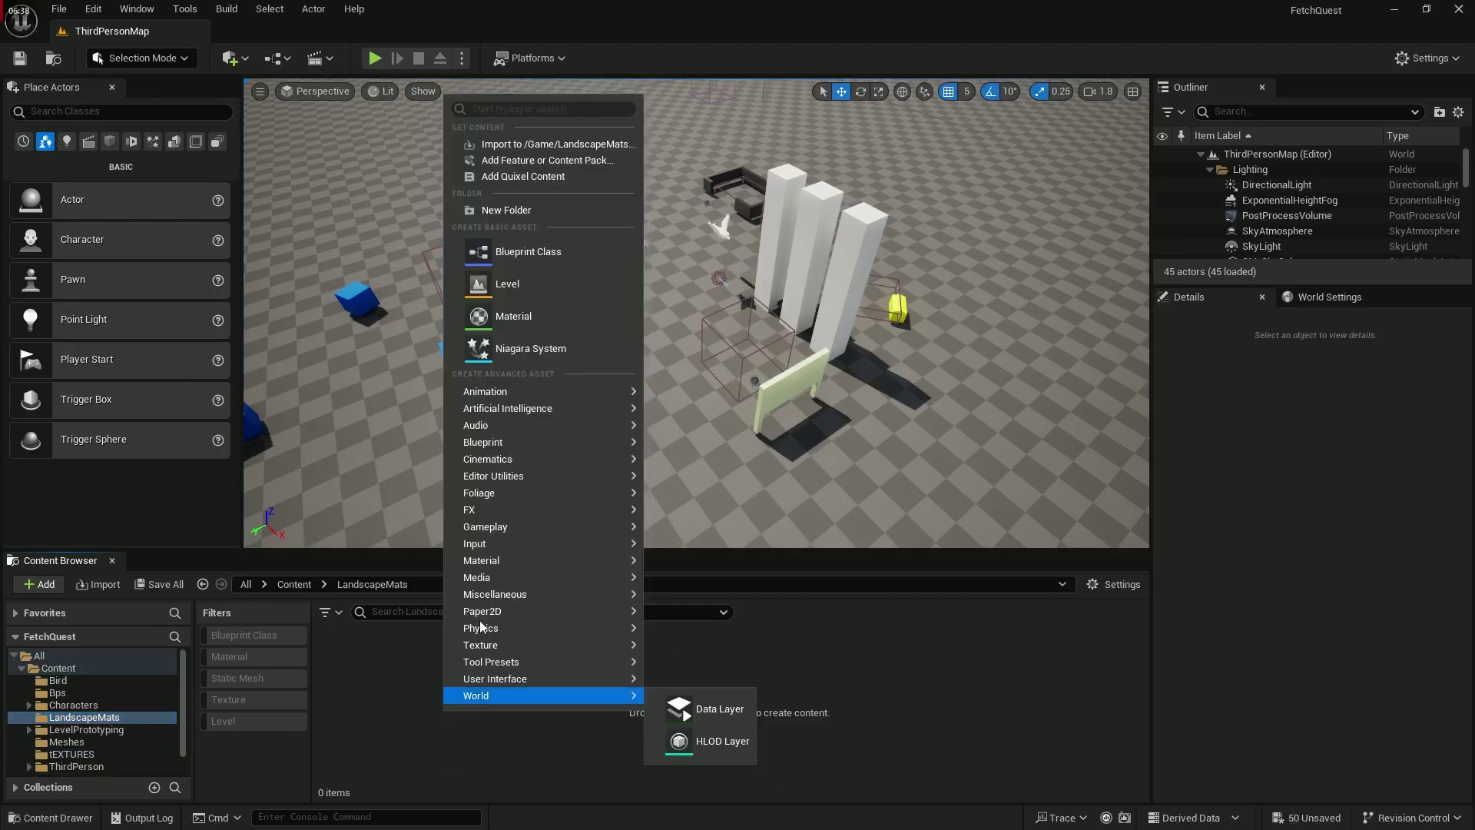
pyautogui.click(556, 315)
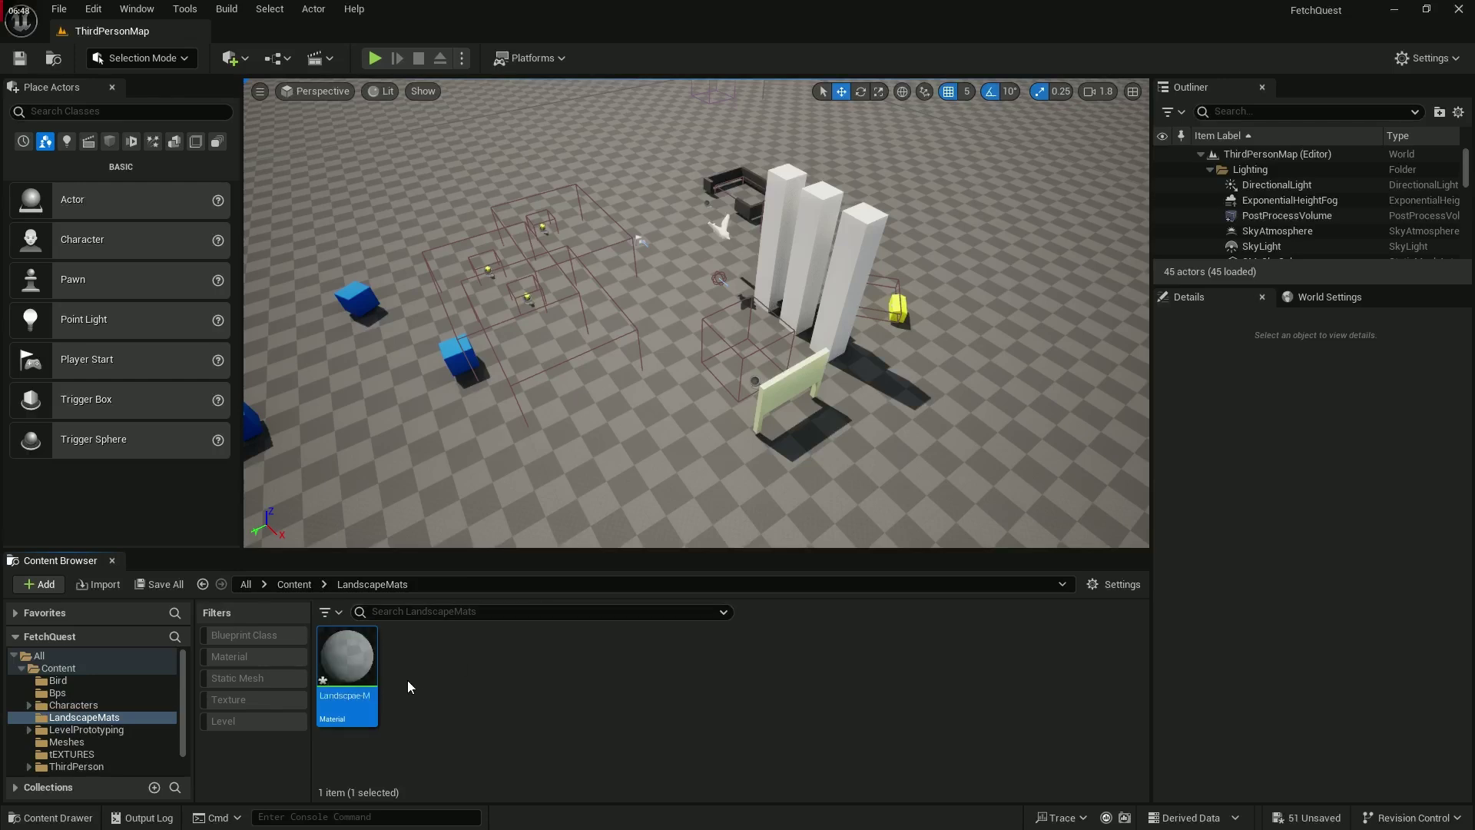
# Step: Open the Landscpae-M material for editing, maximize its editor window, and bring the result node into view
pyautogui.click(355, 696)
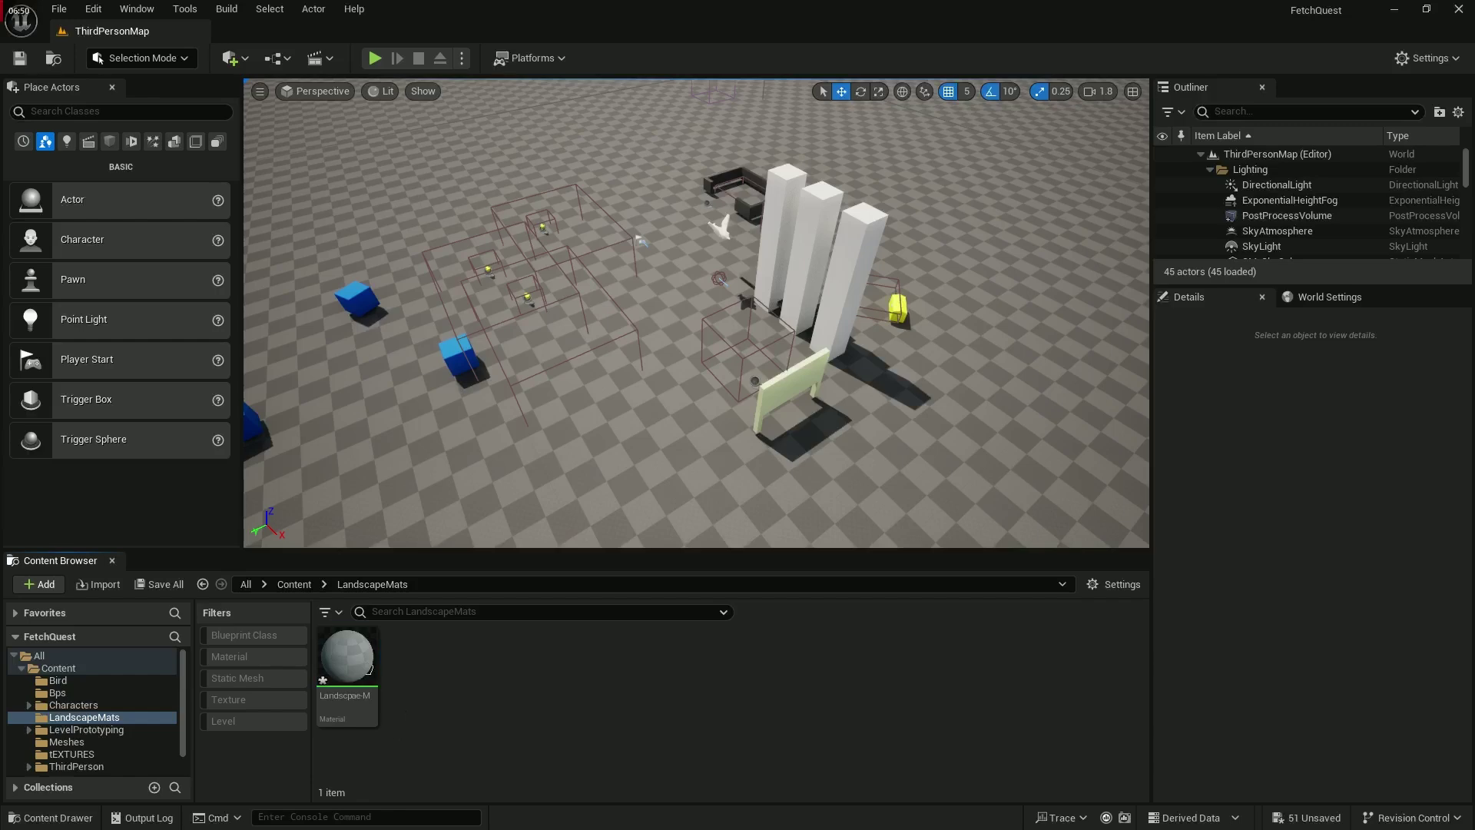
pyautogui.moveTo(362, 677); pyautogui.dragTo(394, 667)
pyautogui.doubleClick(335, 639)
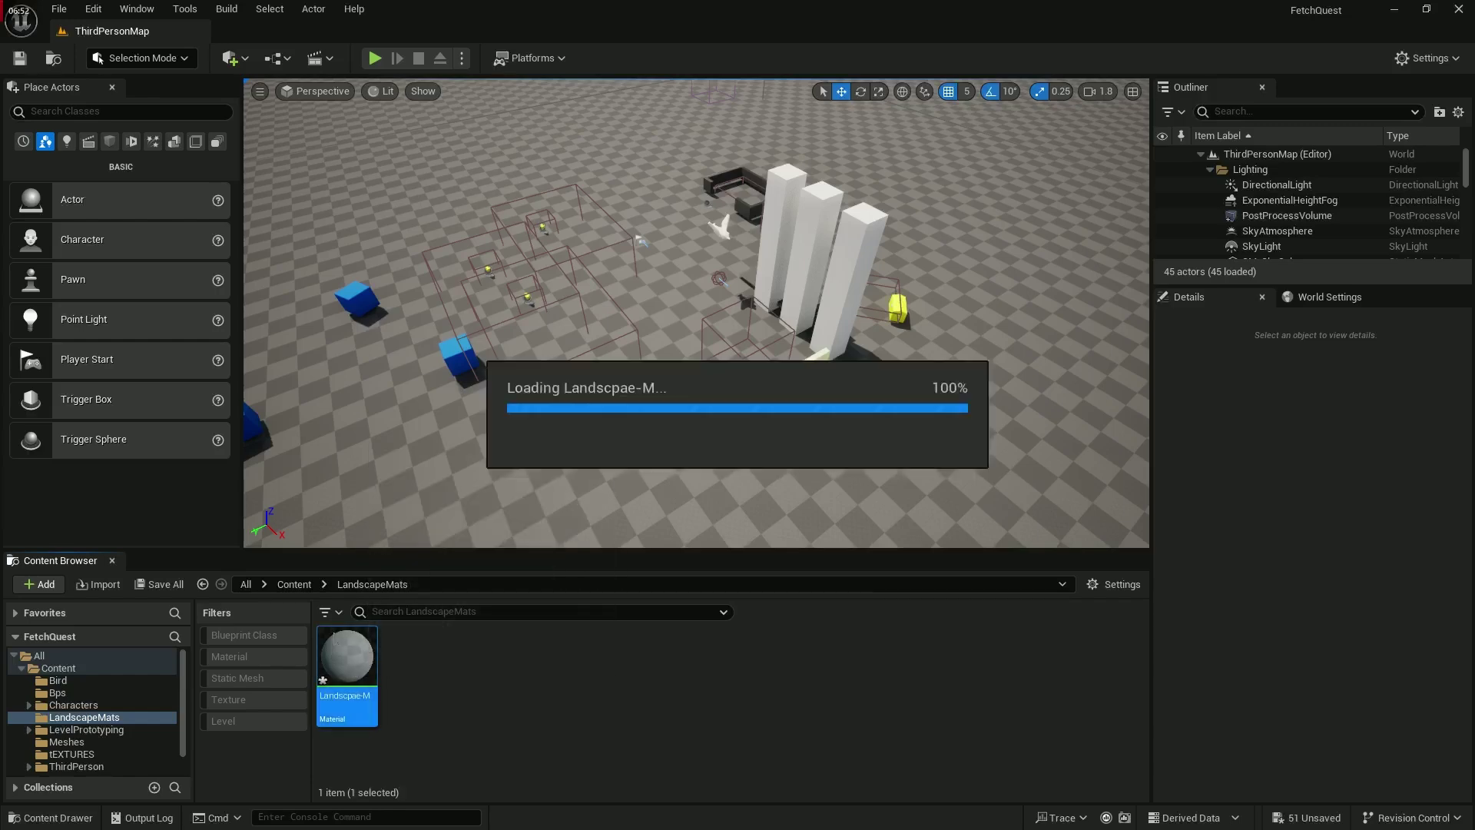
pyautogui.moveTo(821, 178); pyautogui.dragTo(758, 154)
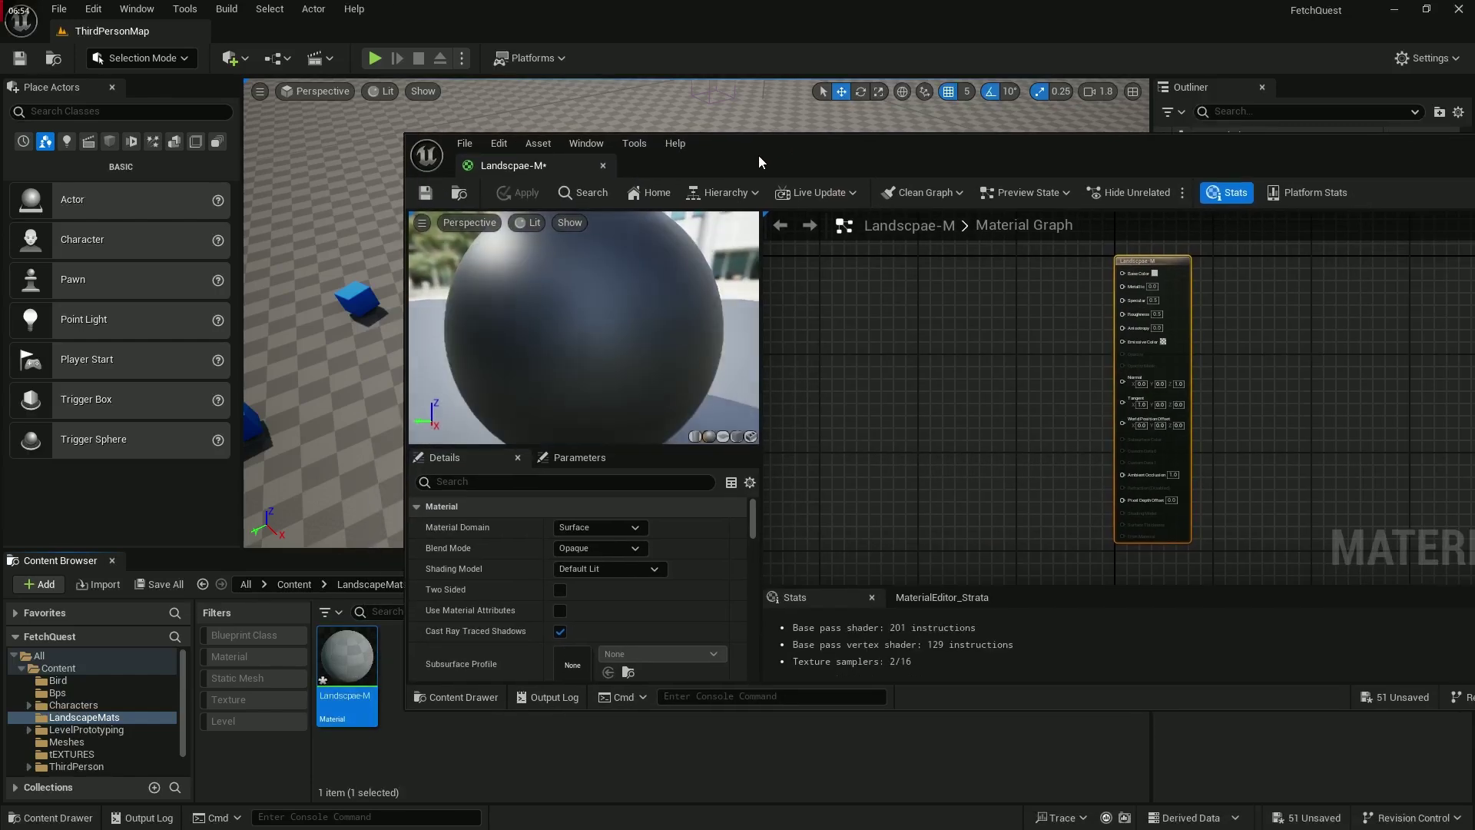
pyautogui.doubleClick(759, 154)
pyautogui.moveTo(722, 273); pyautogui.dragTo(915, 481, button='right')
pyautogui.scroll(2, 866, 388)
pyautogui.moveTo(812, 395); pyautogui.dragTo(851, 328, button='right')
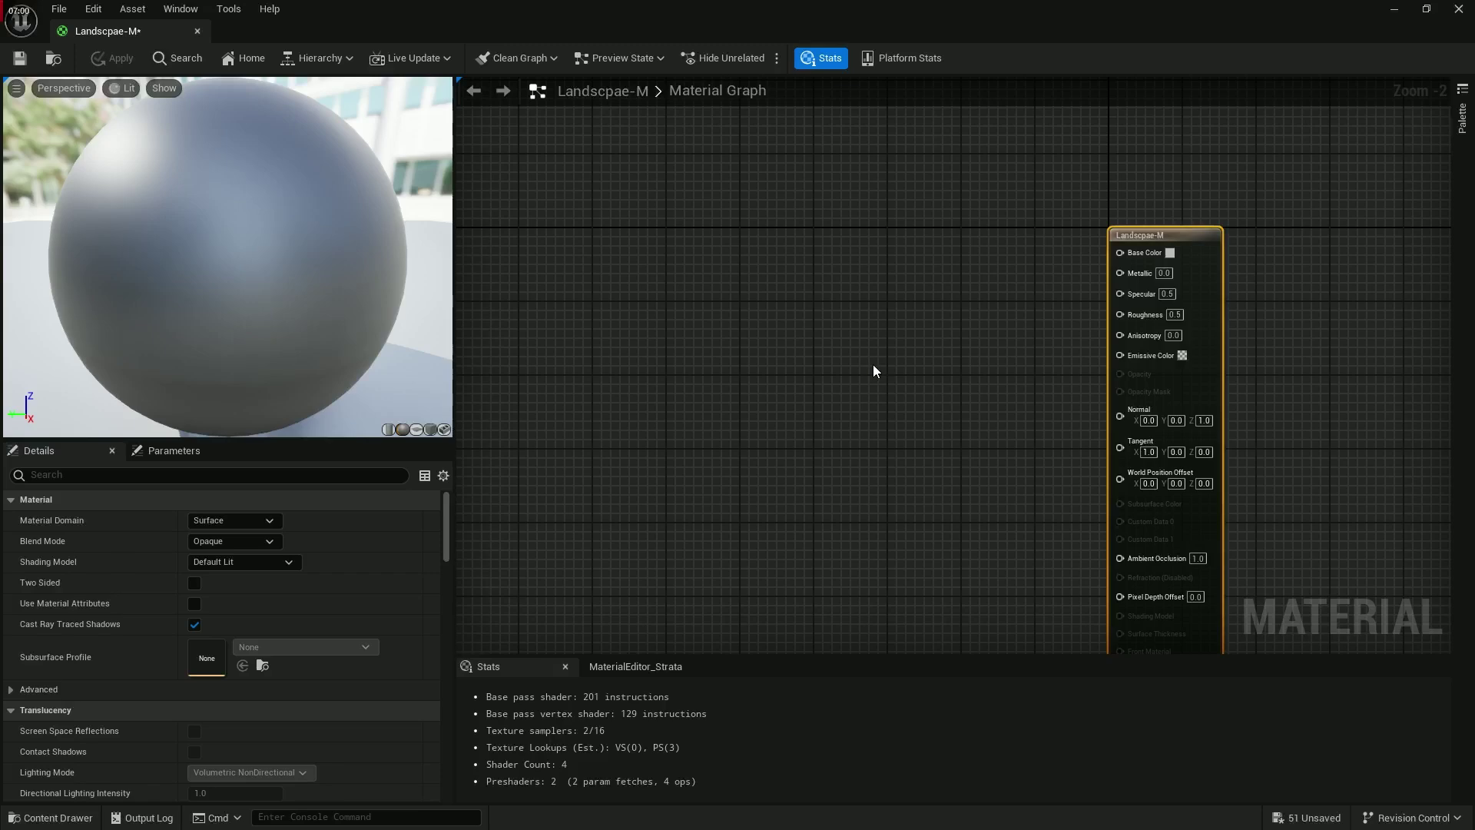
# Step: Add a Constant3Vector node away from the result node's input side and set its colour to green (0.0, 0.77, 0.02637)
pyautogui.moveTo(735, 243); pyautogui.dragTo(712, 254, button='right')
pyautogui.click(712, 226)
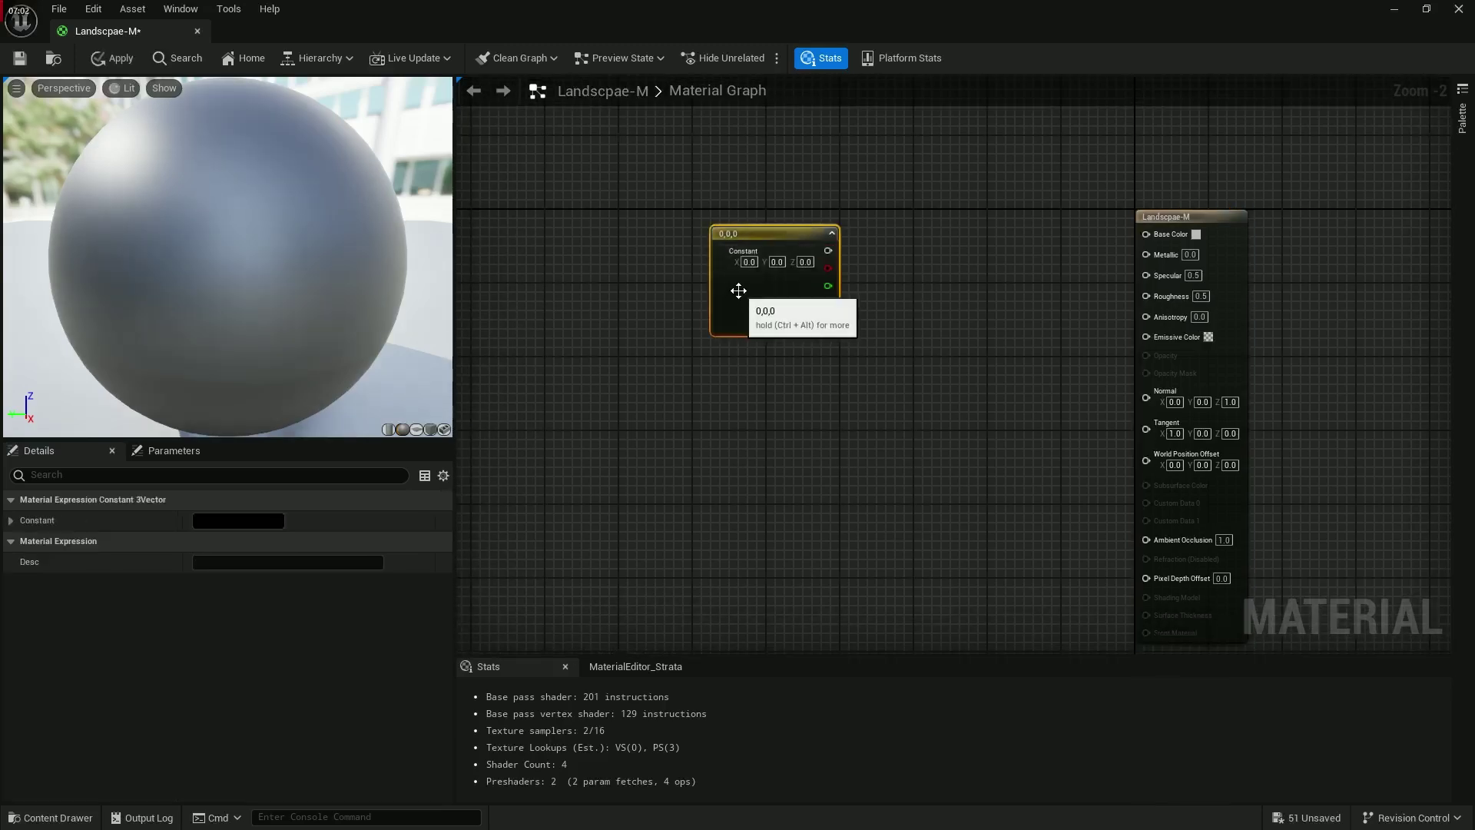
pyautogui.doubleClick(734, 307)
pyautogui.click(1004, 446)
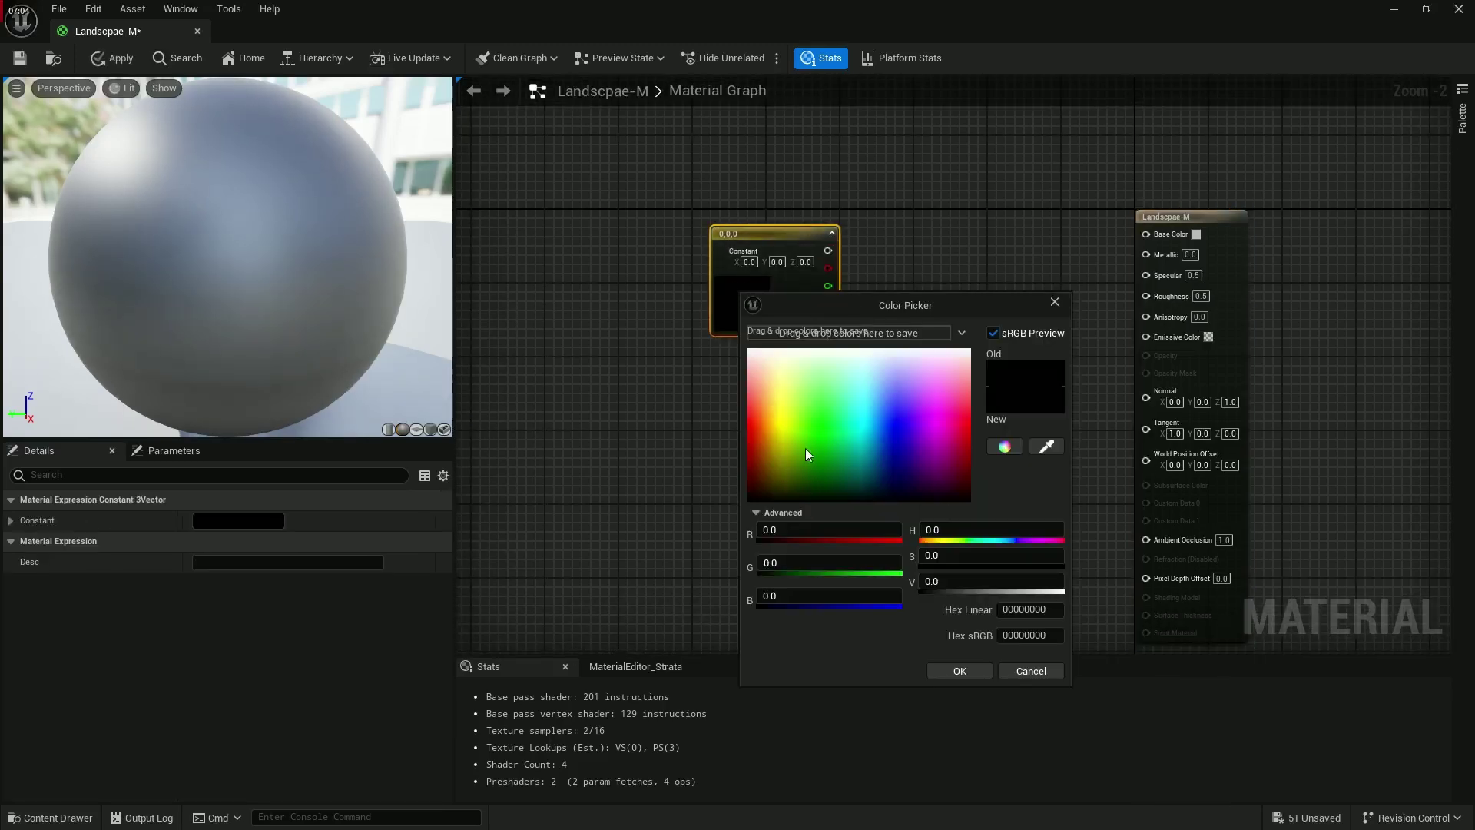
pyautogui.click(823, 443)
pyautogui.click(960, 671)
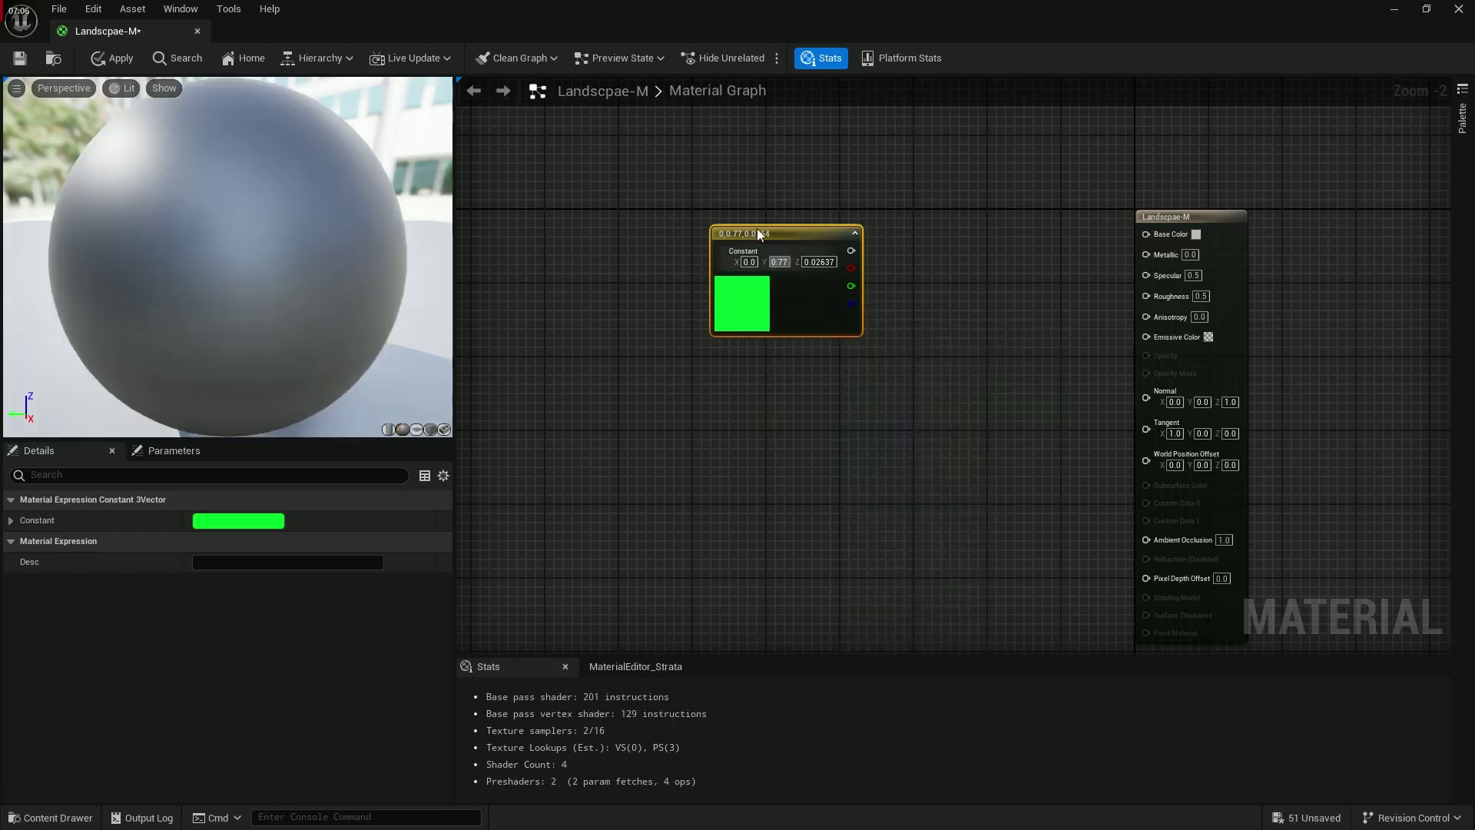
pyautogui.moveTo(746, 232); pyautogui.dragTo(691, 197)
# Step: Add a second Constant3Vector with the grey colour 0.208333, 0.171441, 0.171441 and align it beneath the green constant
pyautogui.moveTo(689, 440); pyautogui.dragTo(709, 388, button='right')
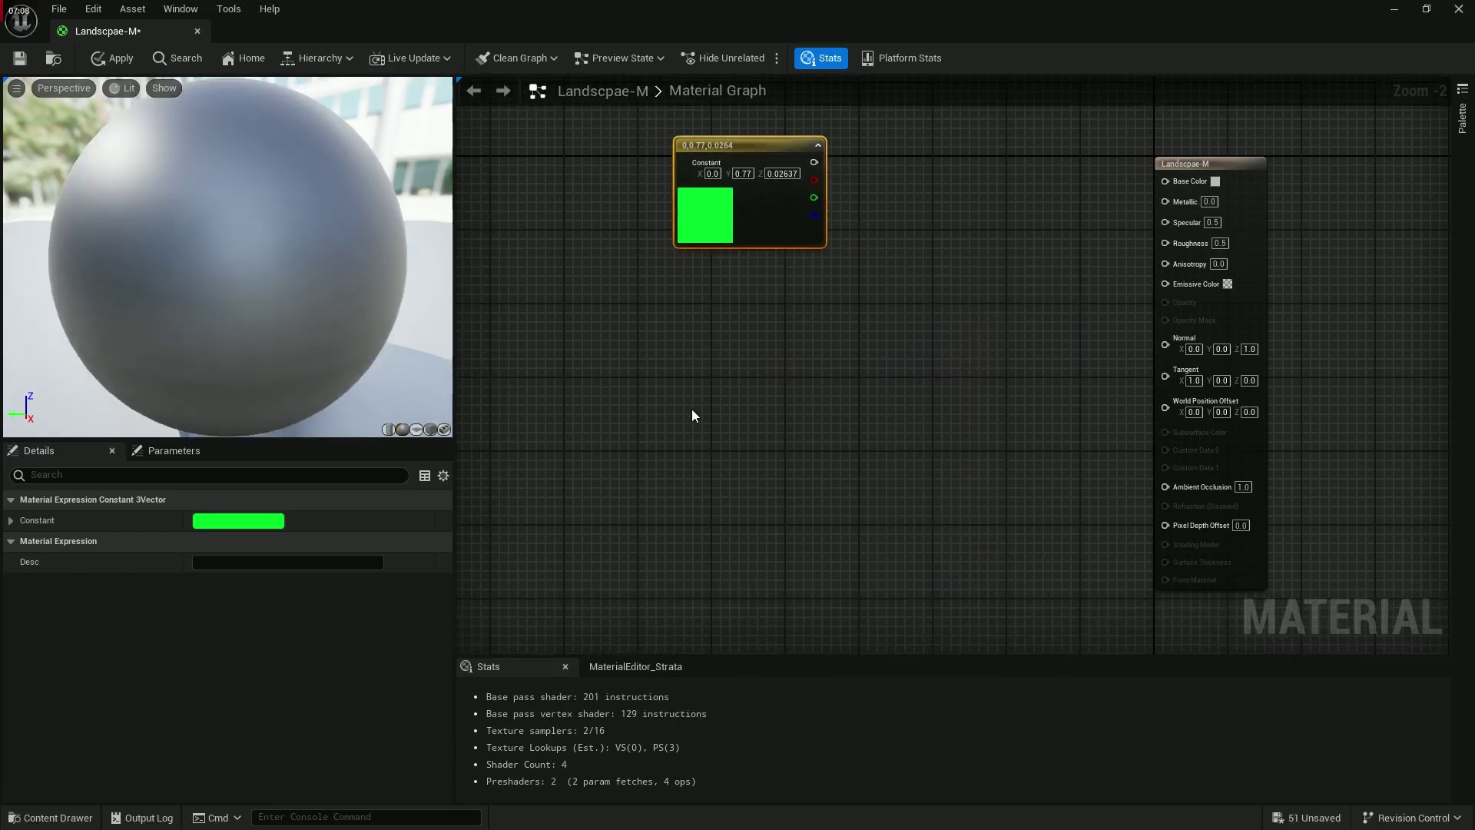
pyautogui.click(684, 366)
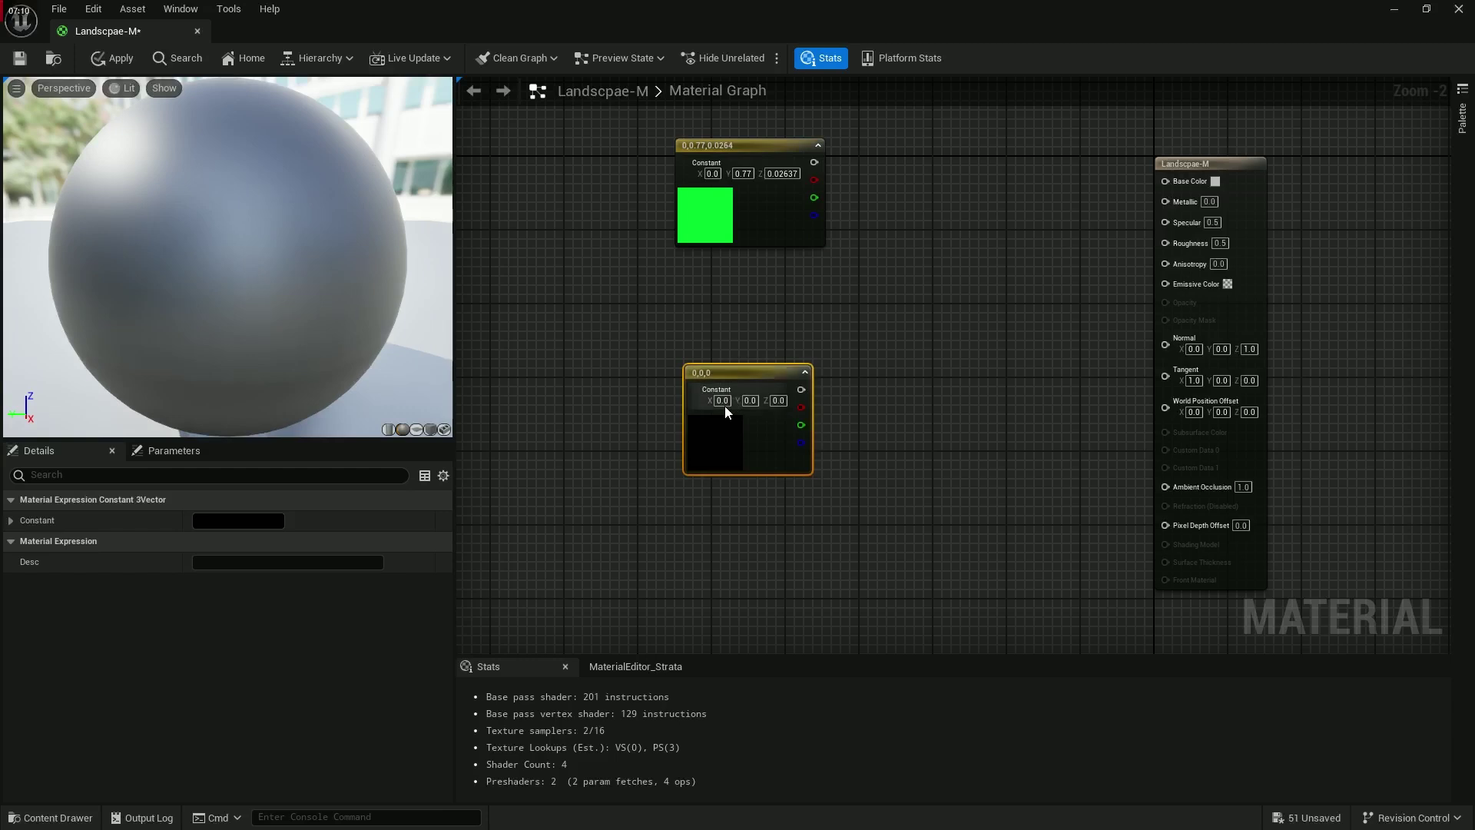
pyautogui.doubleClick(719, 446)
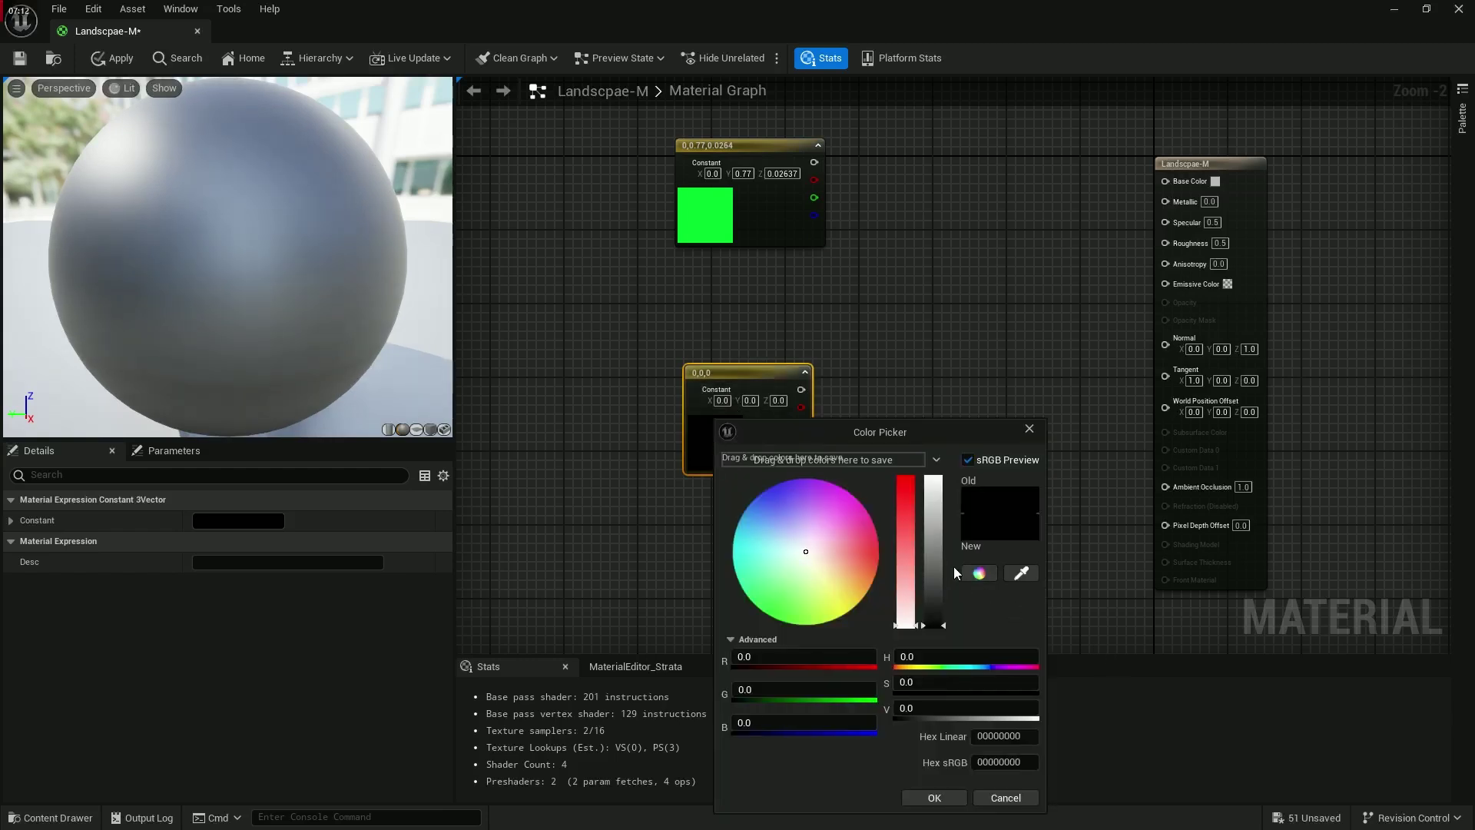
pyautogui.moveTo(933, 572)
pyautogui.mouseDown()
pyautogui.moveTo(933, 595)
pyautogui.moveTo(906, 600)
pyautogui.mouseUp()
pyautogui.click(906, 601)
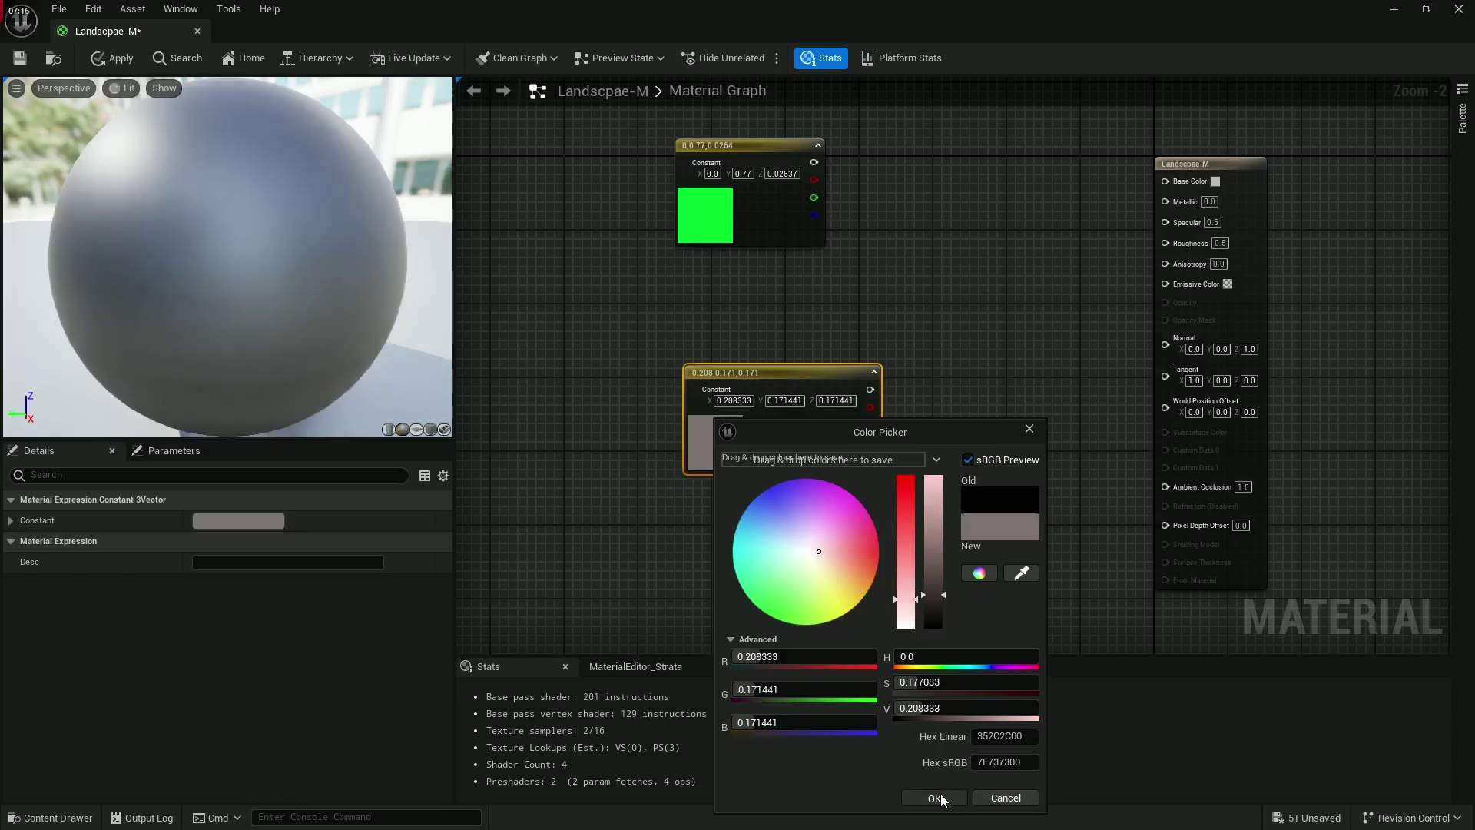
pyautogui.click(935, 798)
pyautogui.moveTo(776, 372); pyautogui.dragTo(728, 300)
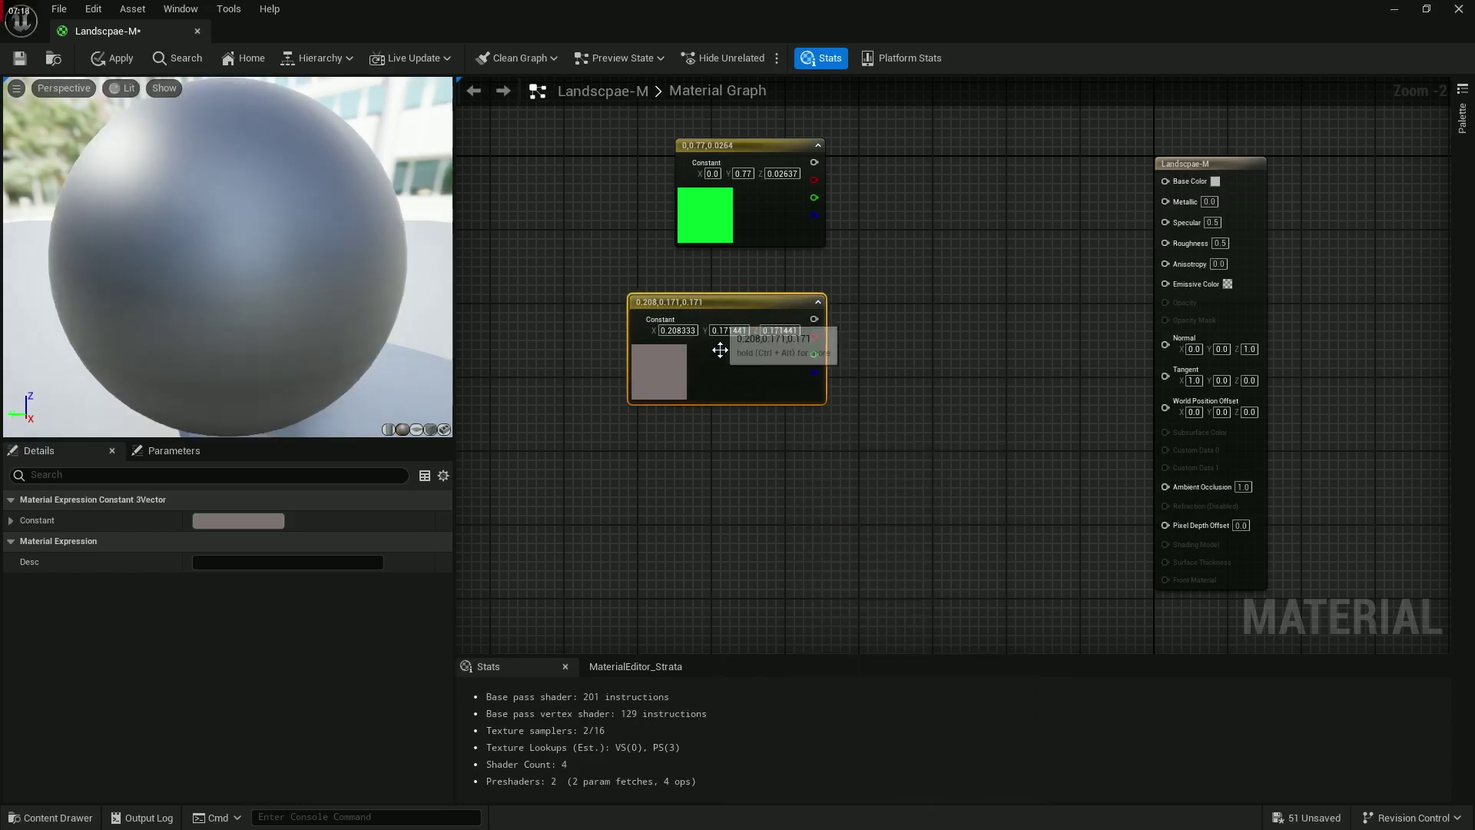
# Step: Add a third Constant3Vector below the grey one and set its colour to yellow (0.971679, 1.0, 0.0)
pyautogui.moveTo(743, 499); pyautogui.dragTo(757, 430, button='right')
pyautogui.press('3')
pyautogui.click(702, 426)
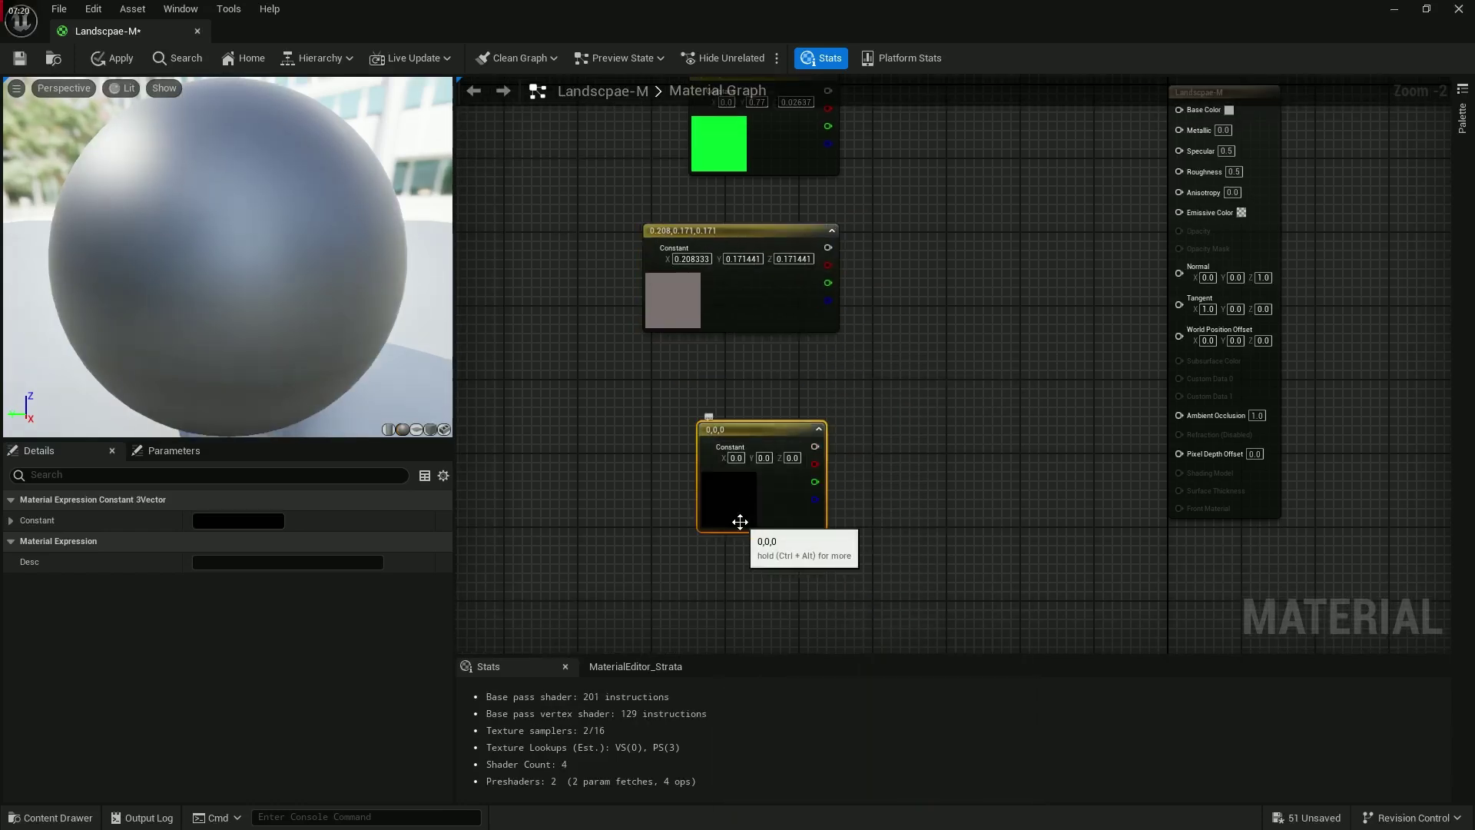
pyautogui.doubleClick(740, 522)
pyautogui.moveTo(841, 610); pyautogui.dragTo(869, 616)
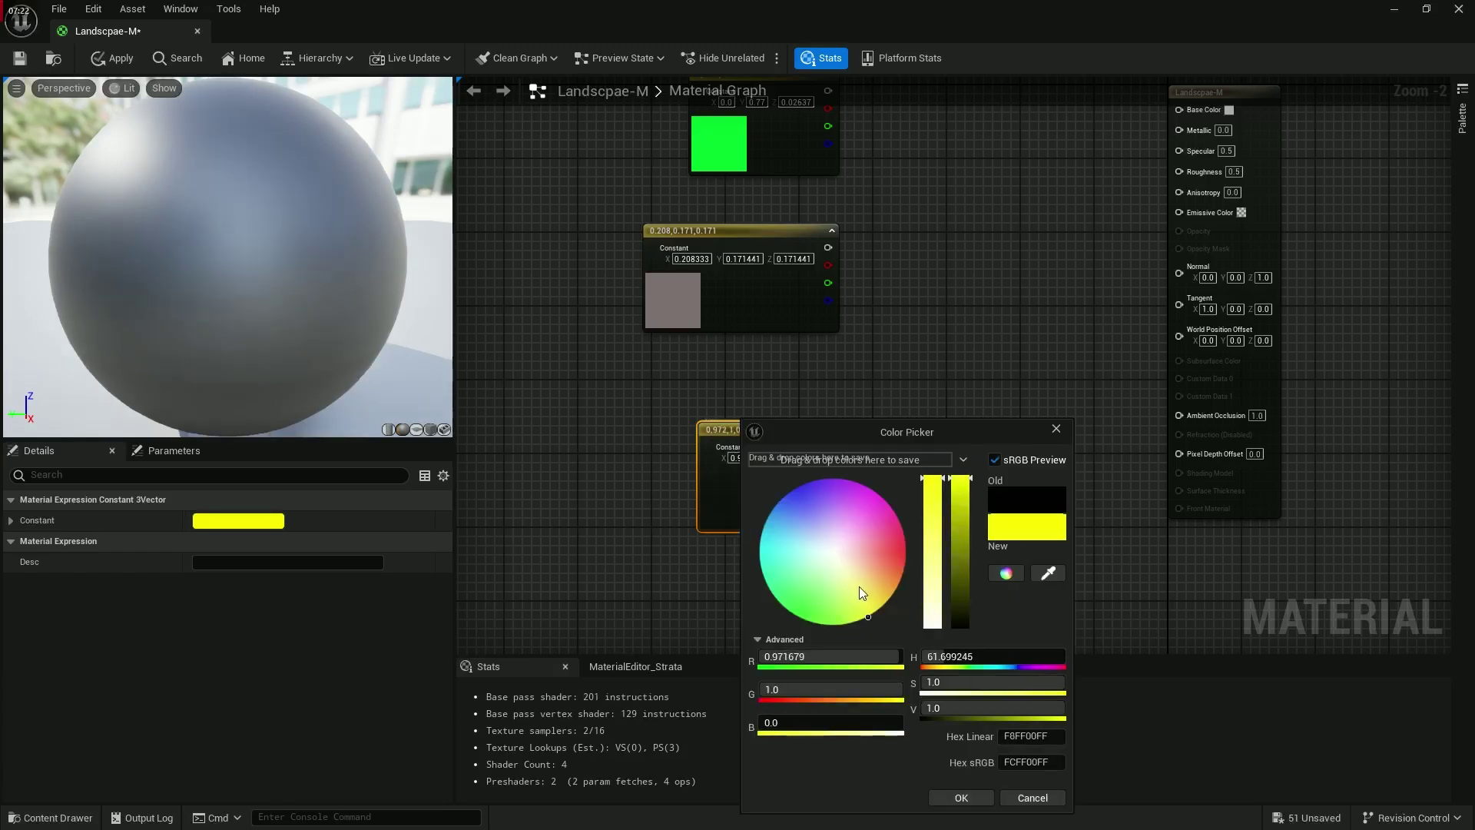
pyautogui.click(961, 798)
# Step: Move the result node farther from the constants and place a LandscapeLayerBlend node in the gap between them
pyautogui.moveTo(800, 141); pyautogui.dragTo(825, 274, button='right')
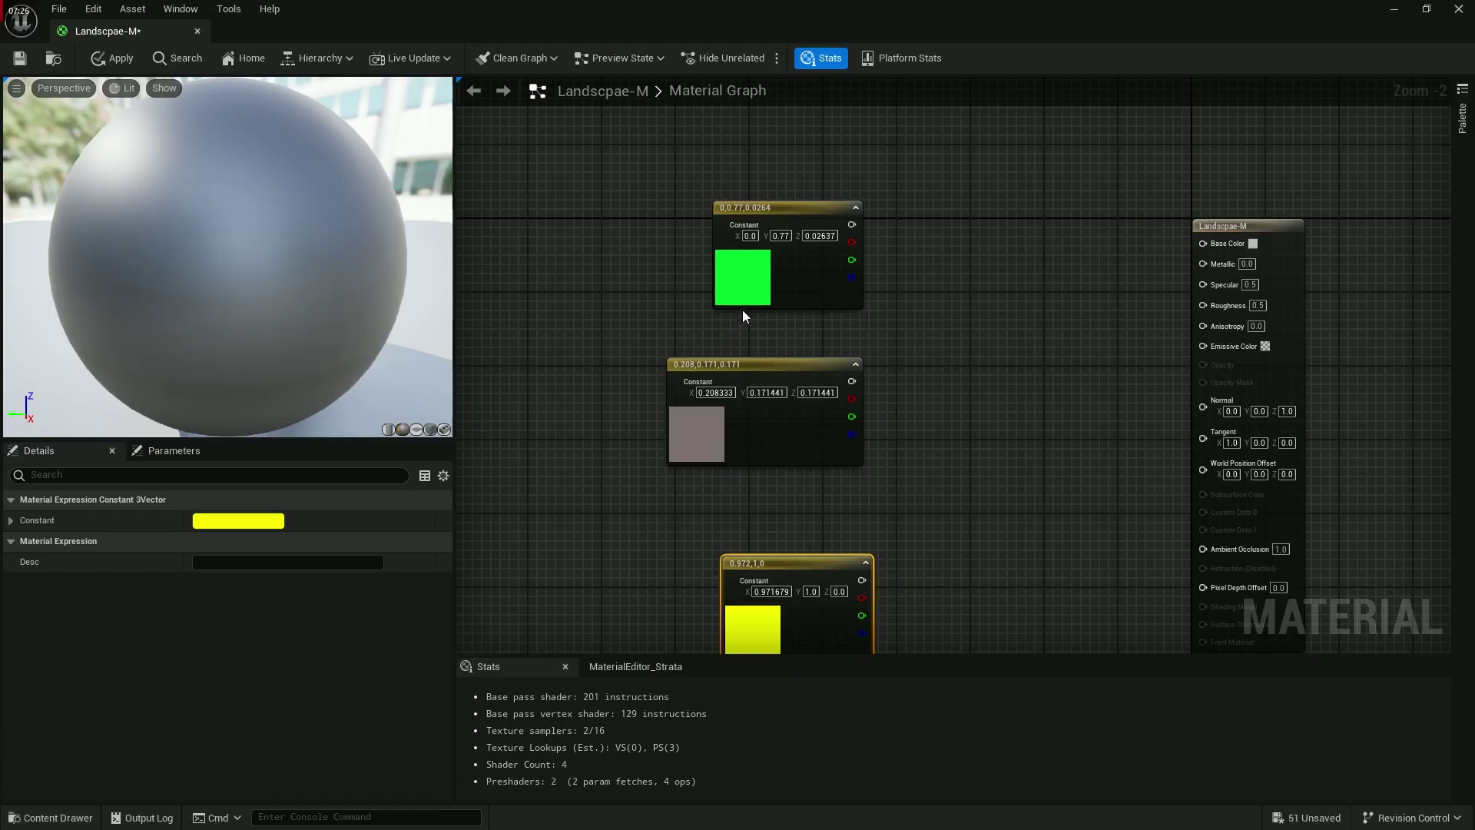
pyautogui.moveTo(1240, 230); pyautogui.dragTo(1286, 230)
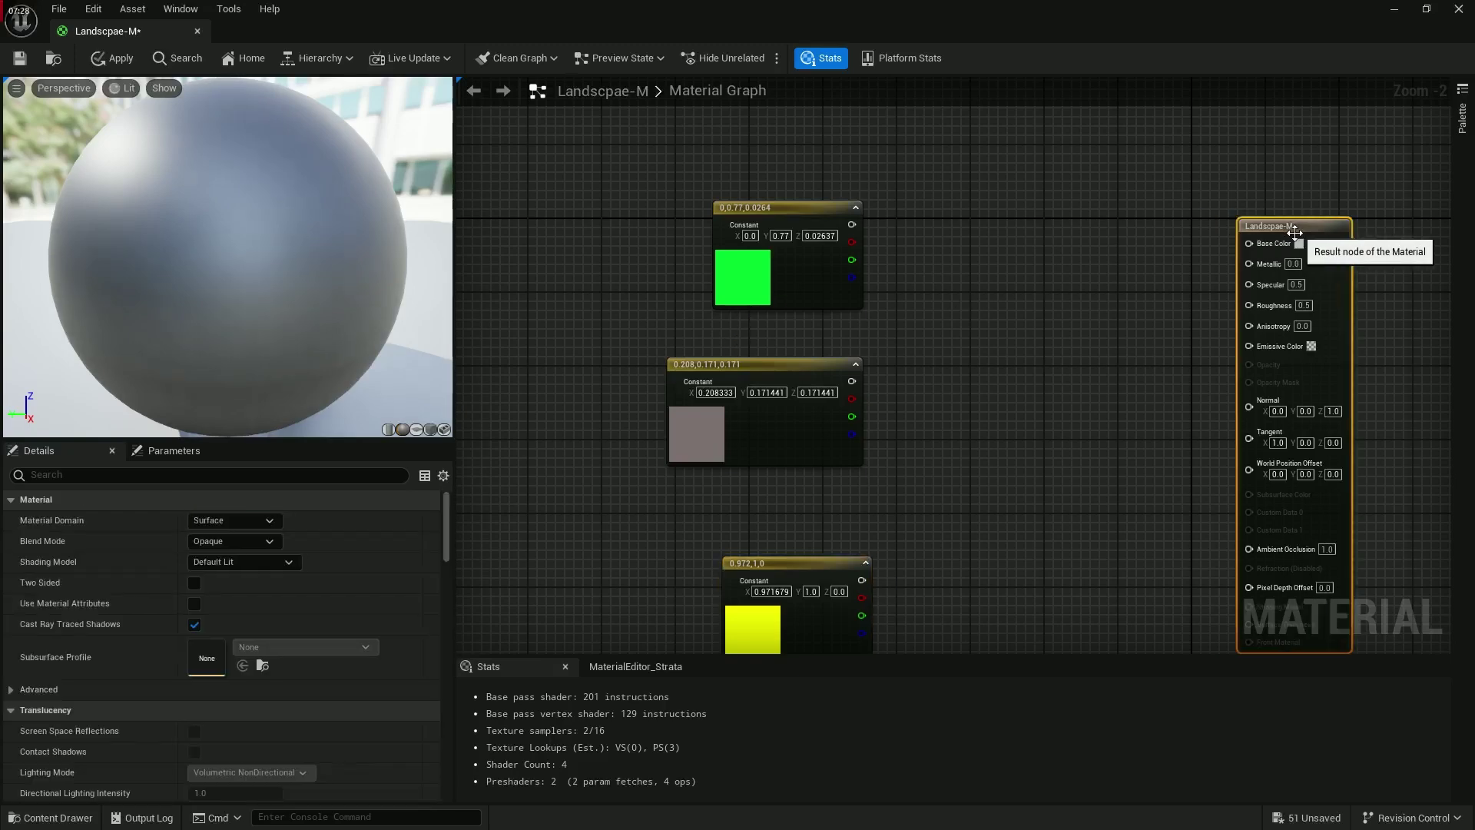
pyautogui.rightClick(991, 367)
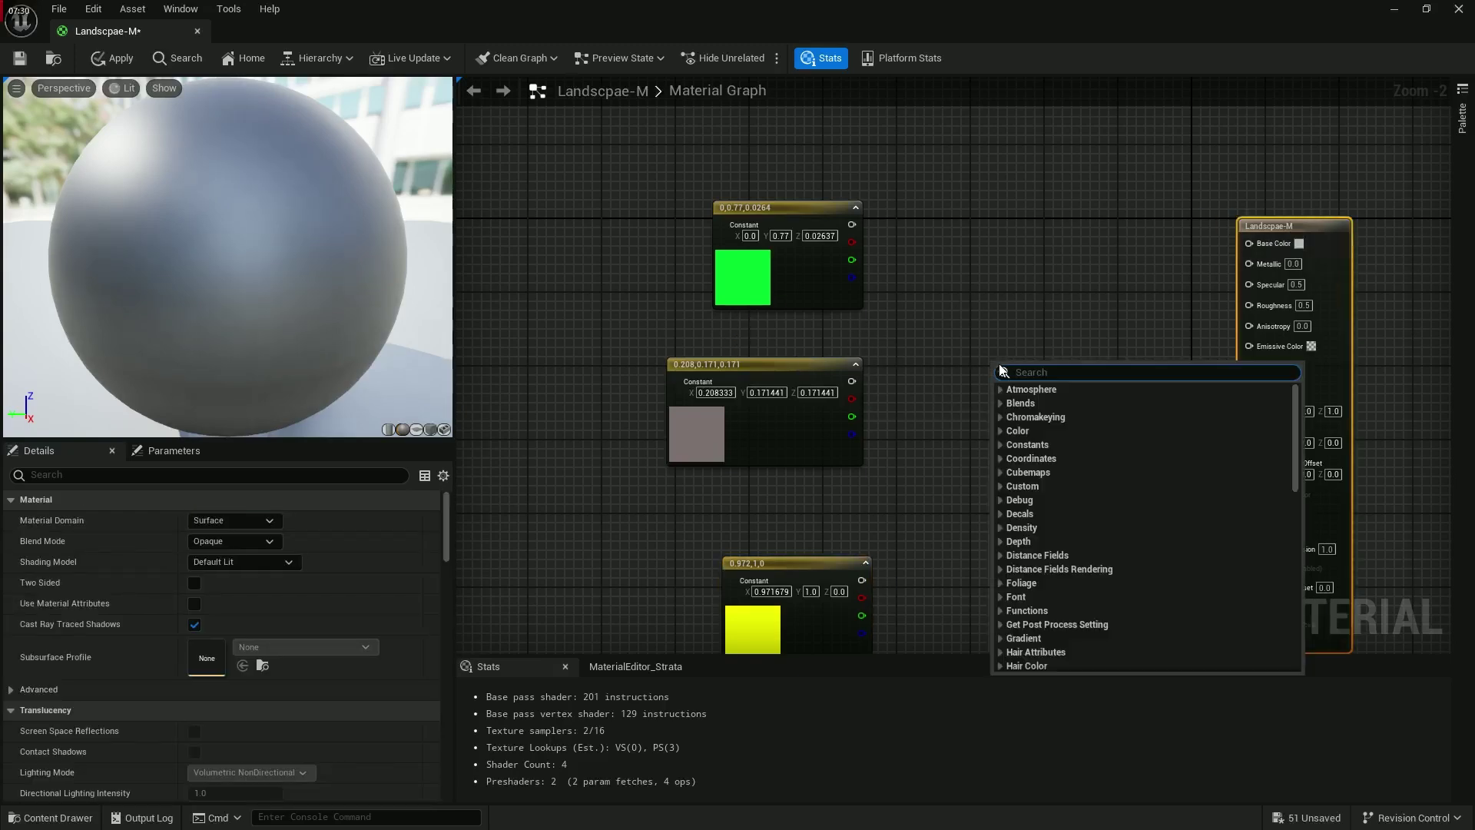
pyautogui.write('lands')
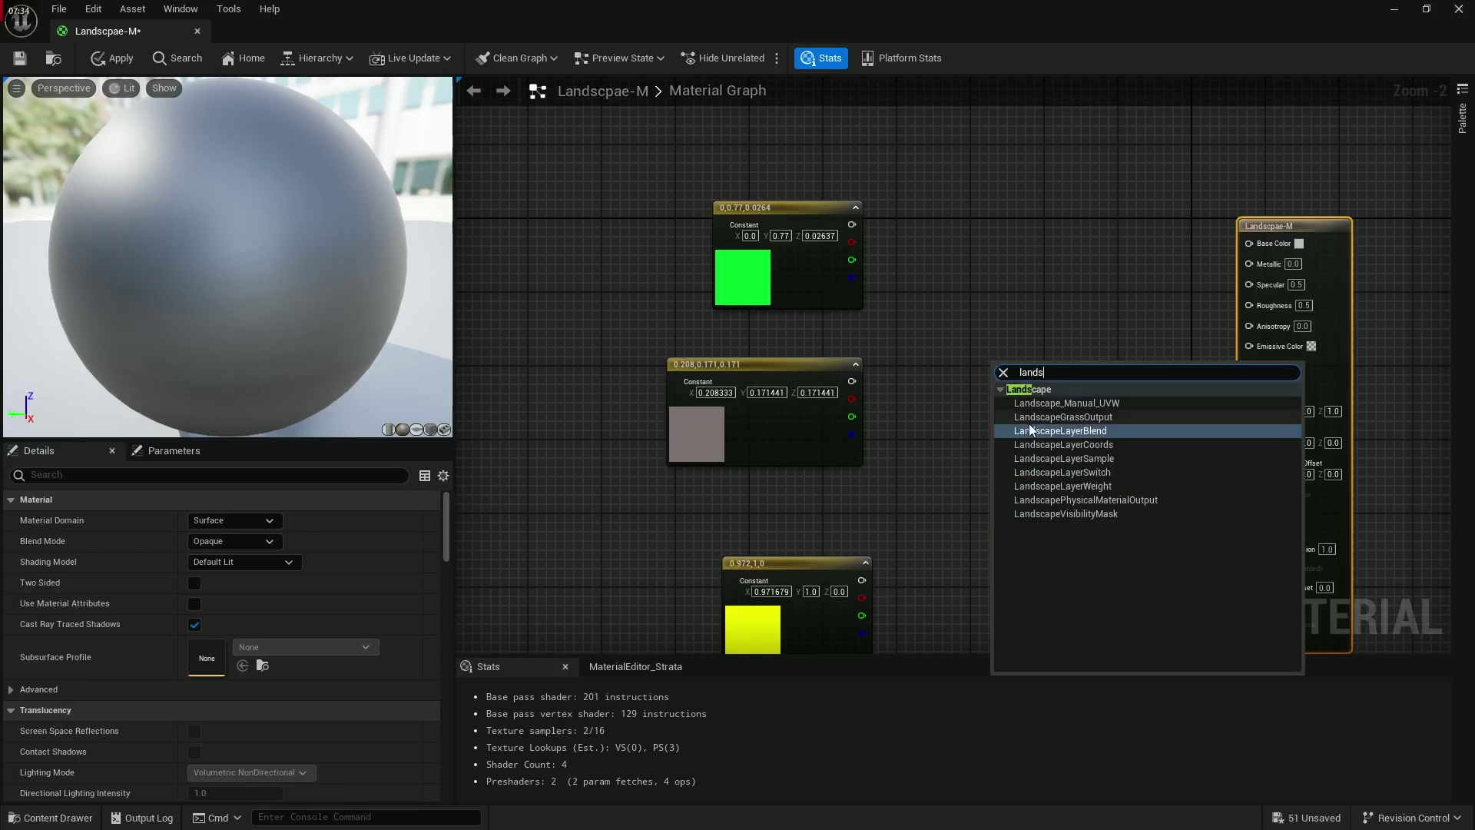
pyautogui.click(1109, 430)
pyautogui.scroll(2, 1045, 345)
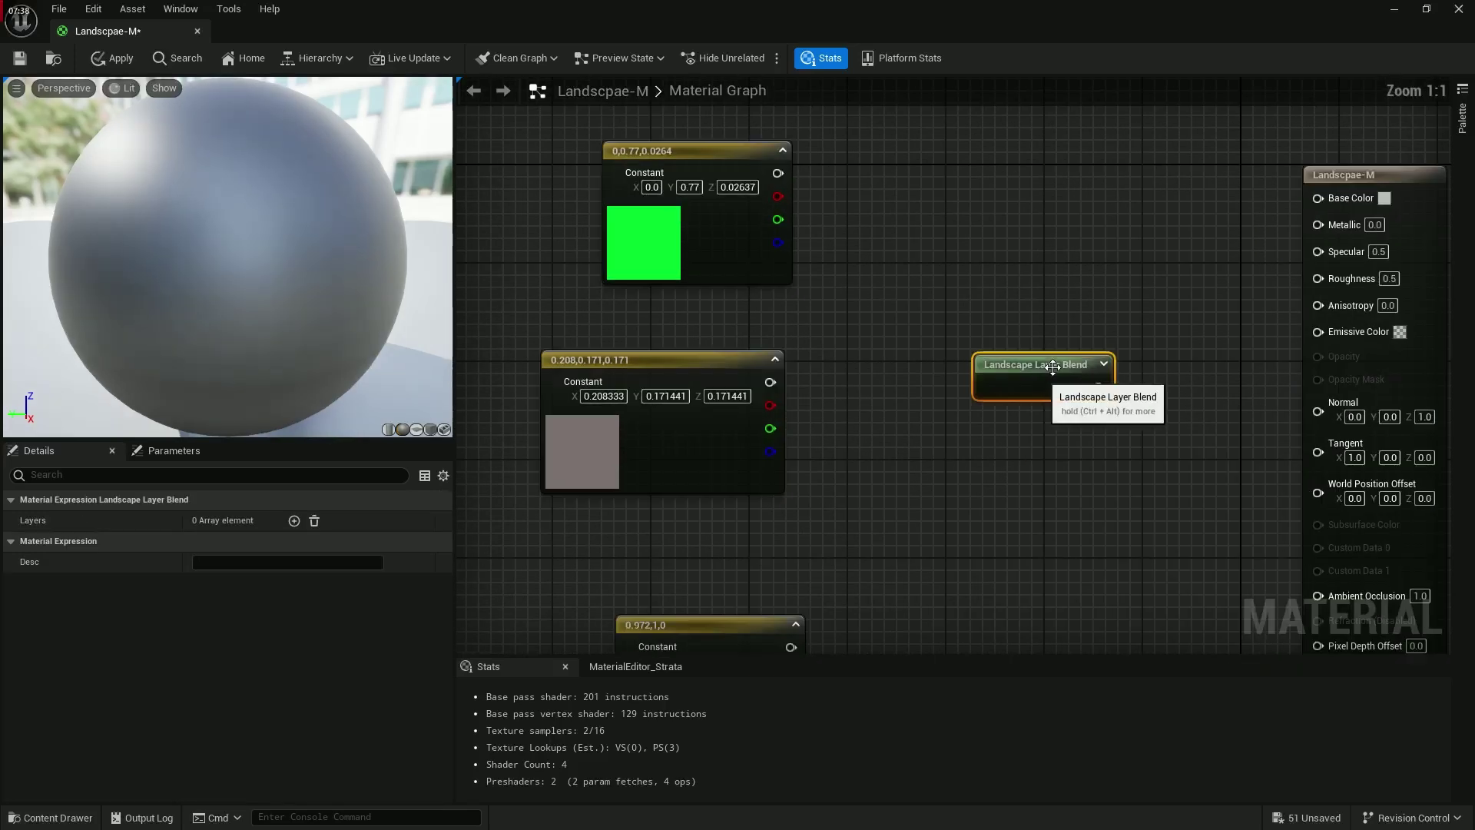
pyautogui.moveTo(1043, 343); pyautogui.dragTo(1032, 367)
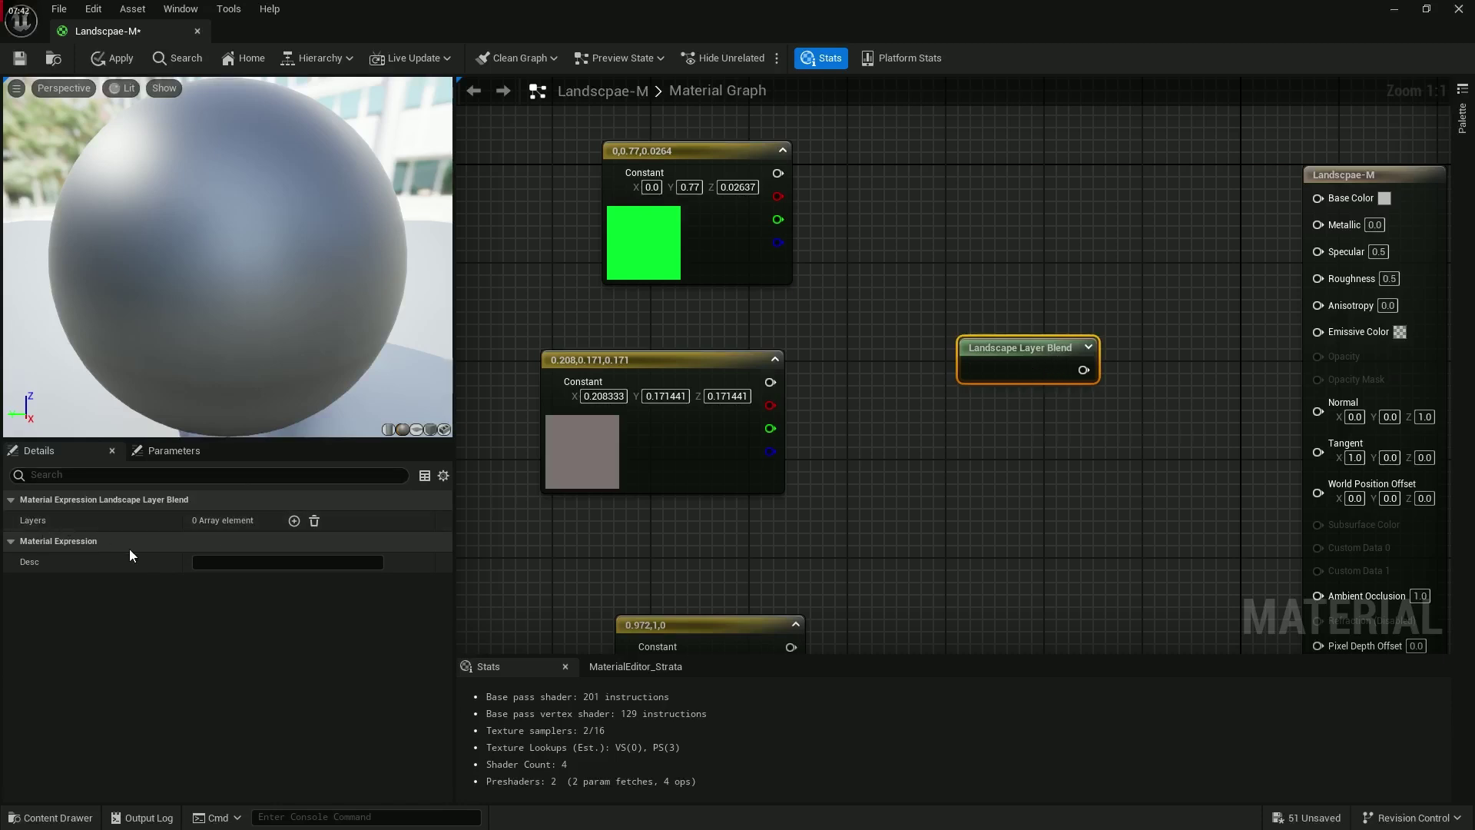
# Step: Add three layers to the Landscape Layer Blend node and name the first layer Grass
pyautogui.click(293, 521)
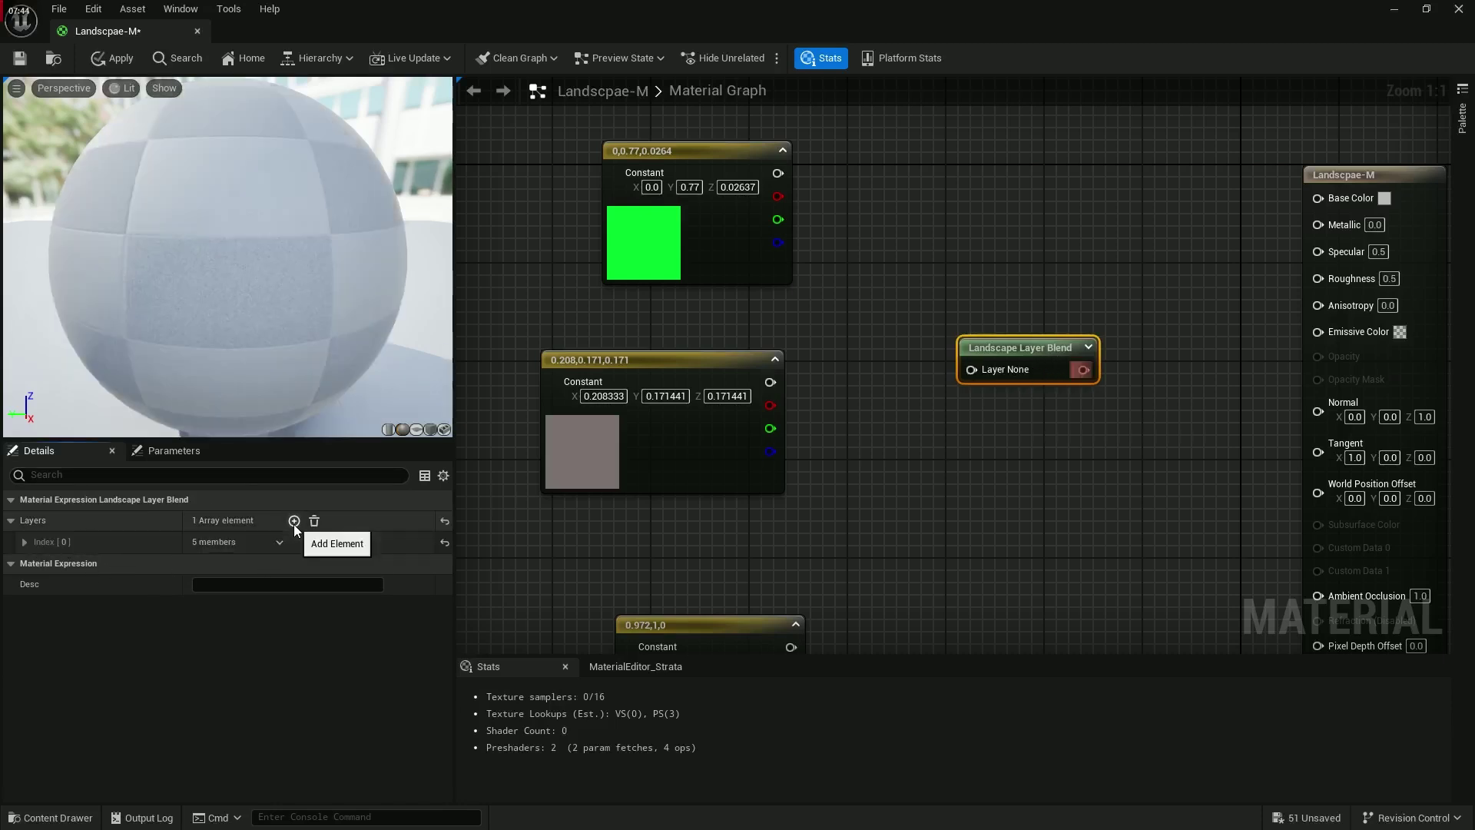
pyautogui.click(294, 521)
pyautogui.click(294, 521)
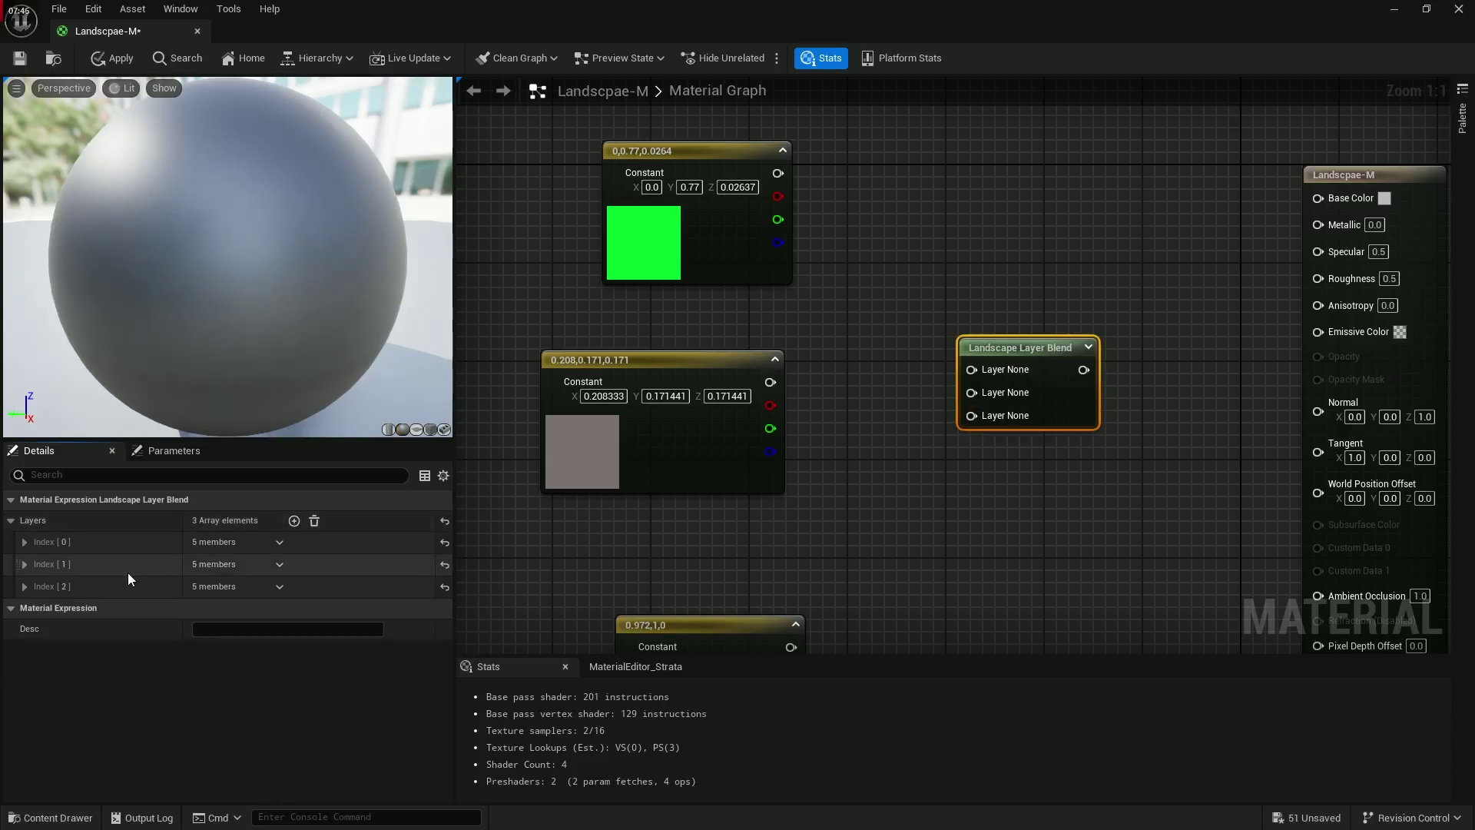
pyautogui.click(24, 541)
pyautogui.click(227, 563)
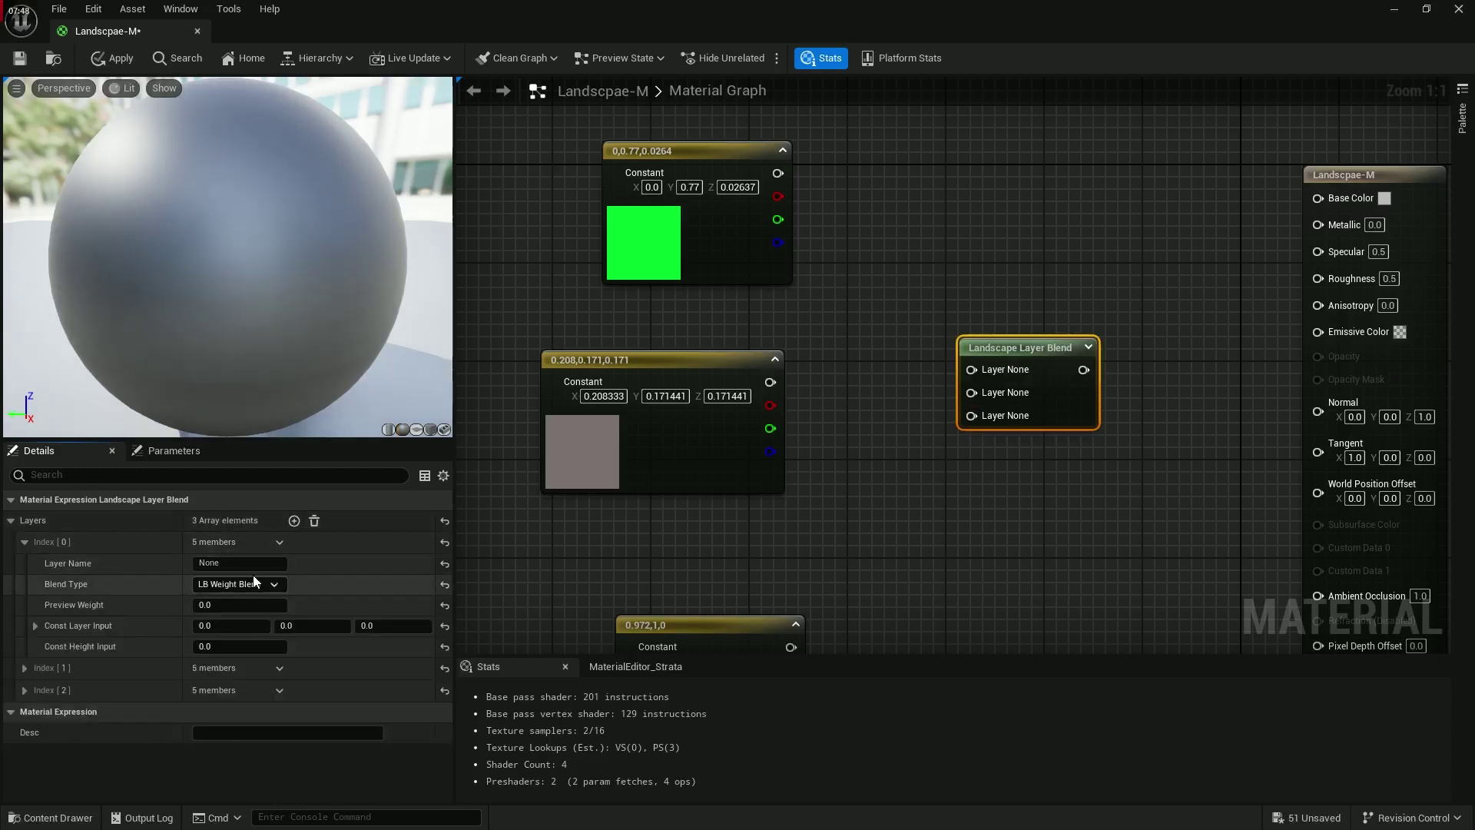
pyautogui.hotkey('ctrl', 'a')
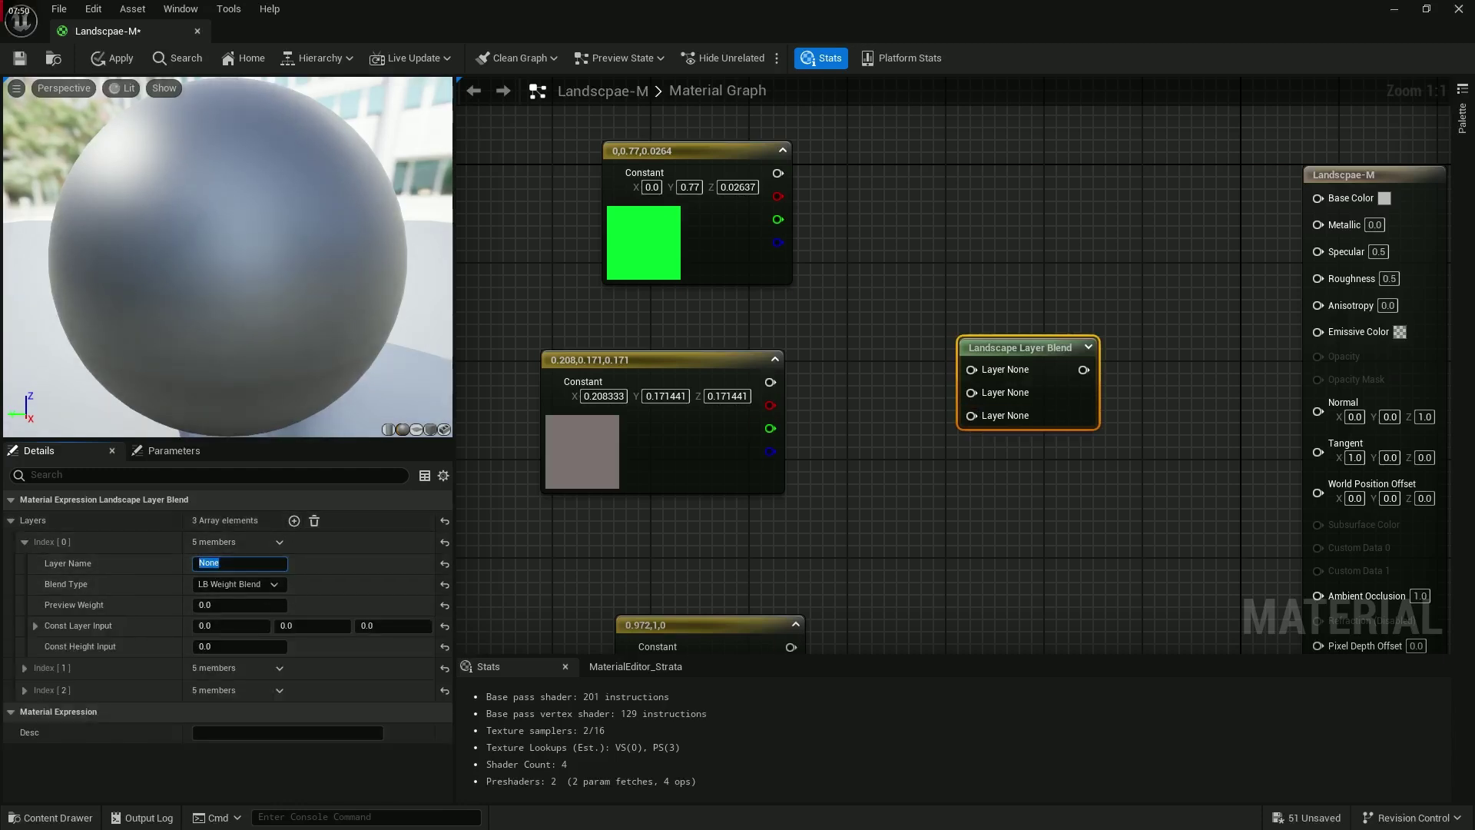
pyautogui.write('Grass')
pyautogui.press('Return')
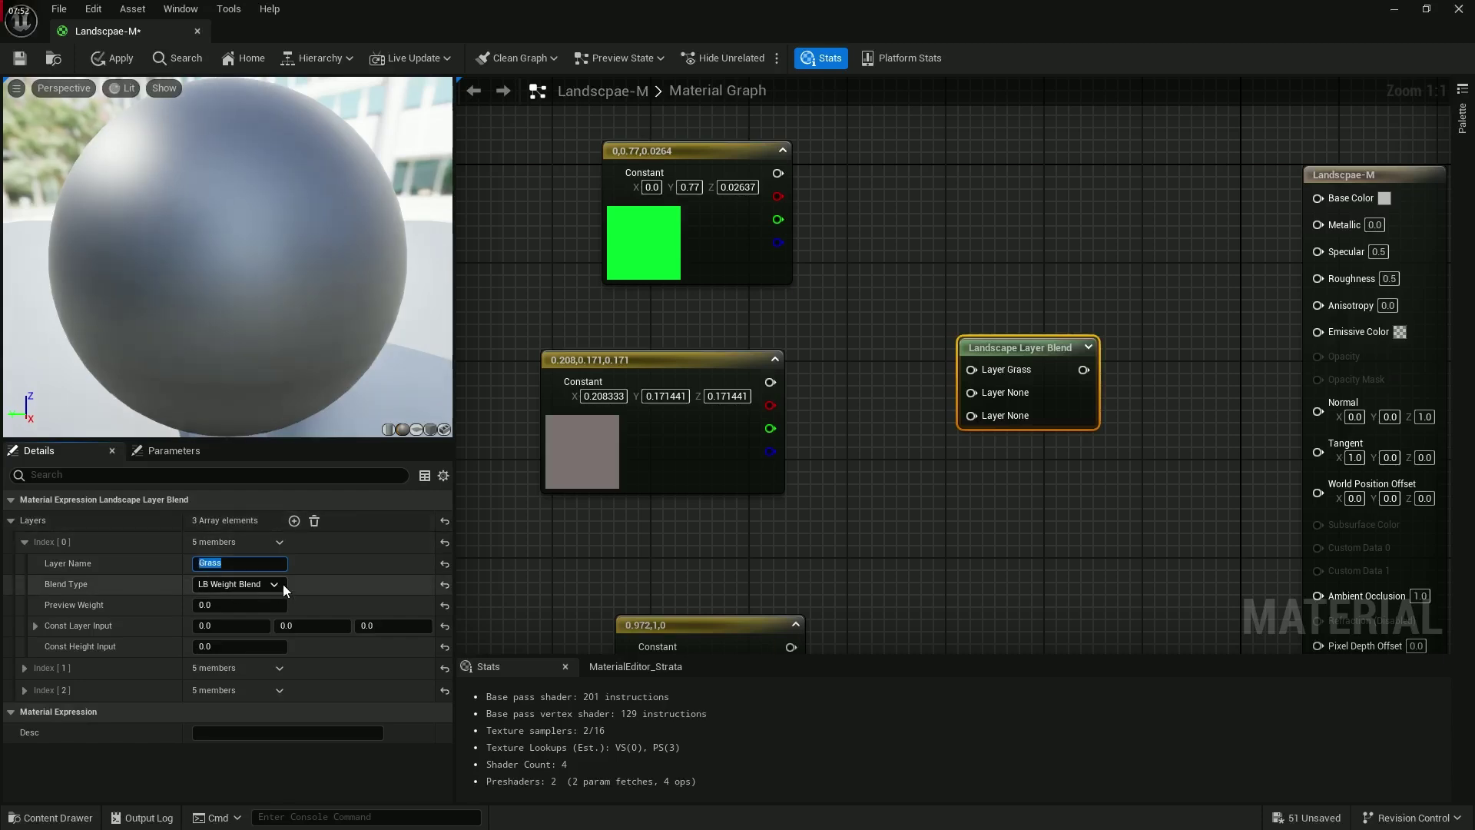
# Step: Name the second layer, Index [1], of the Landscape Layer Blend node Rock
pyautogui.click(278, 668)
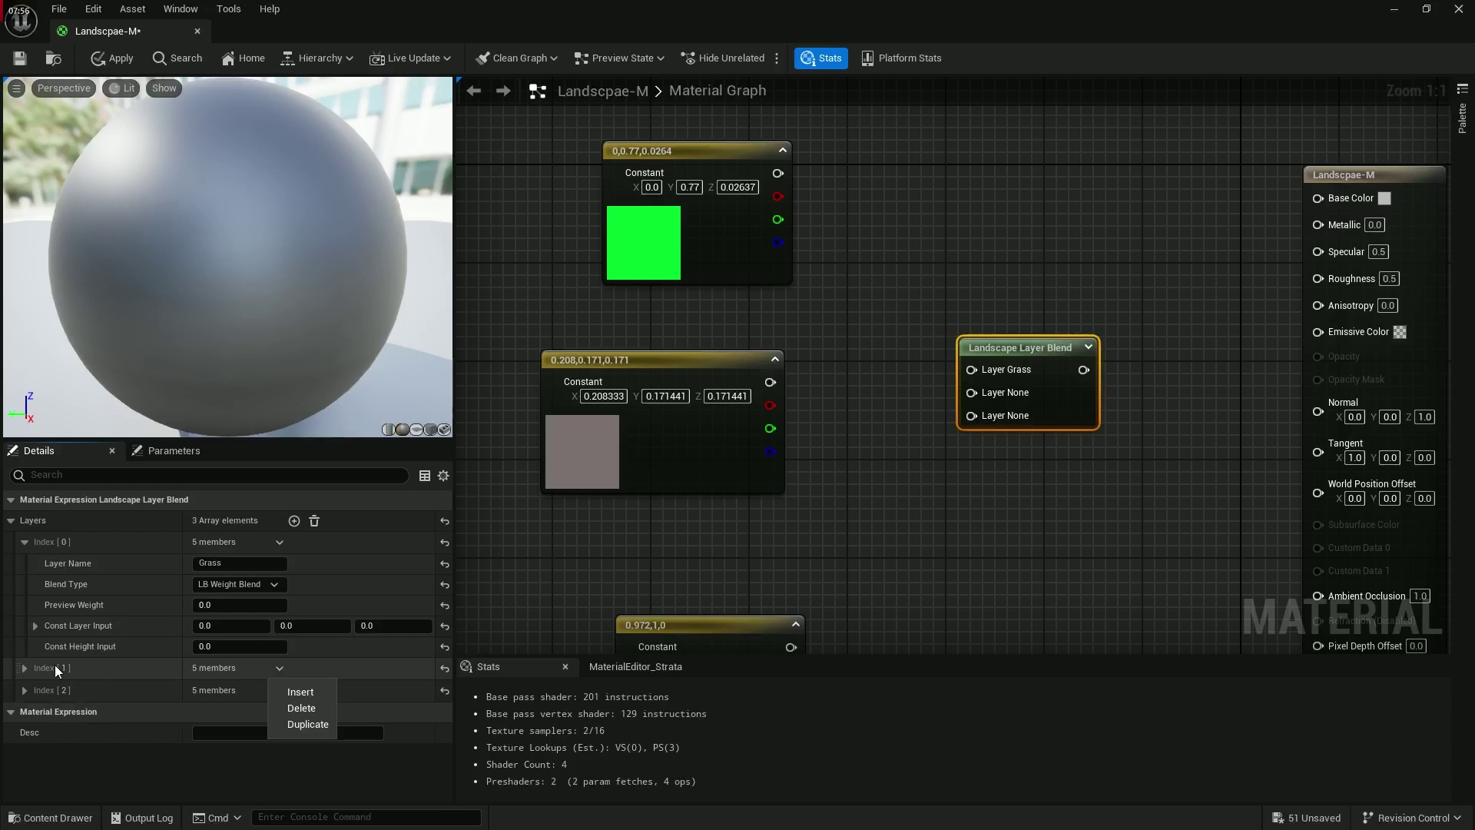
pyautogui.click(24, 667)
pyautogui.click(231, 689)
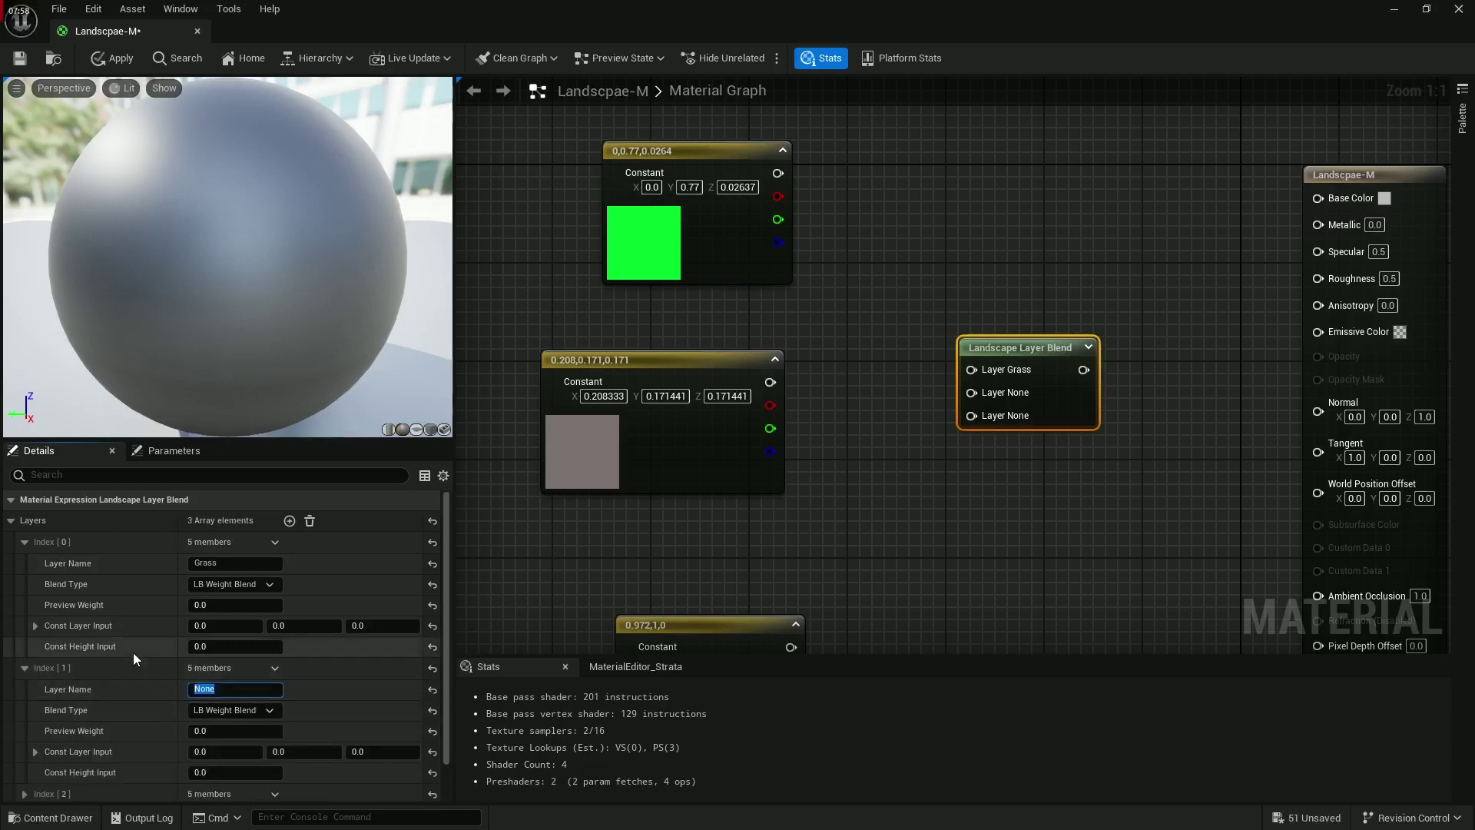
pyautogui.write('Rock')
pyautogui.press('Return')
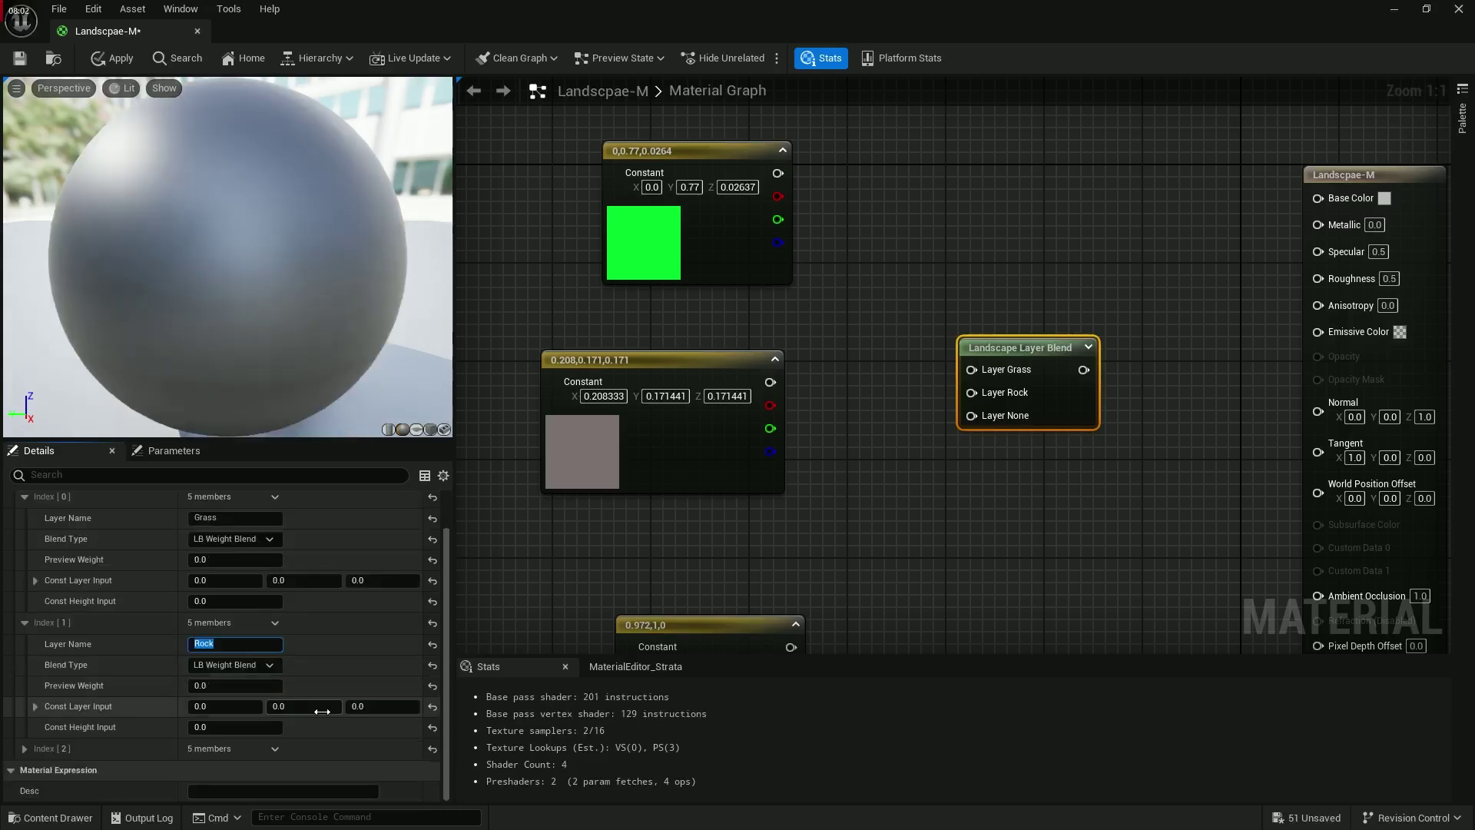
# Step: Name the third layer, Index [2], of the Landscape Layer Blend node Beach
pyautogui.scroll(-2, 192, 763)
pyautogui.click(26, 751)
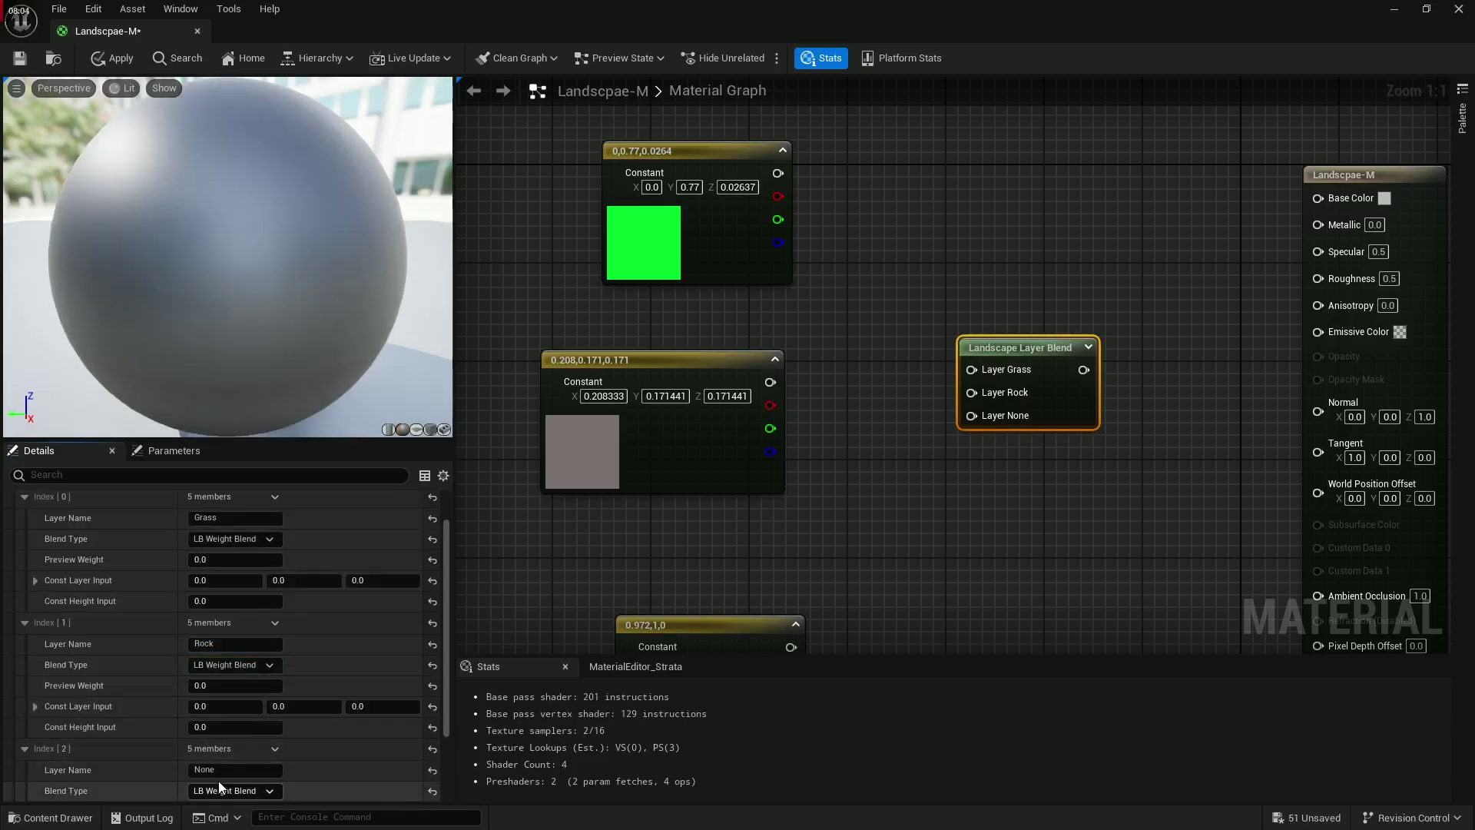
pyautogui.click(235, 770)
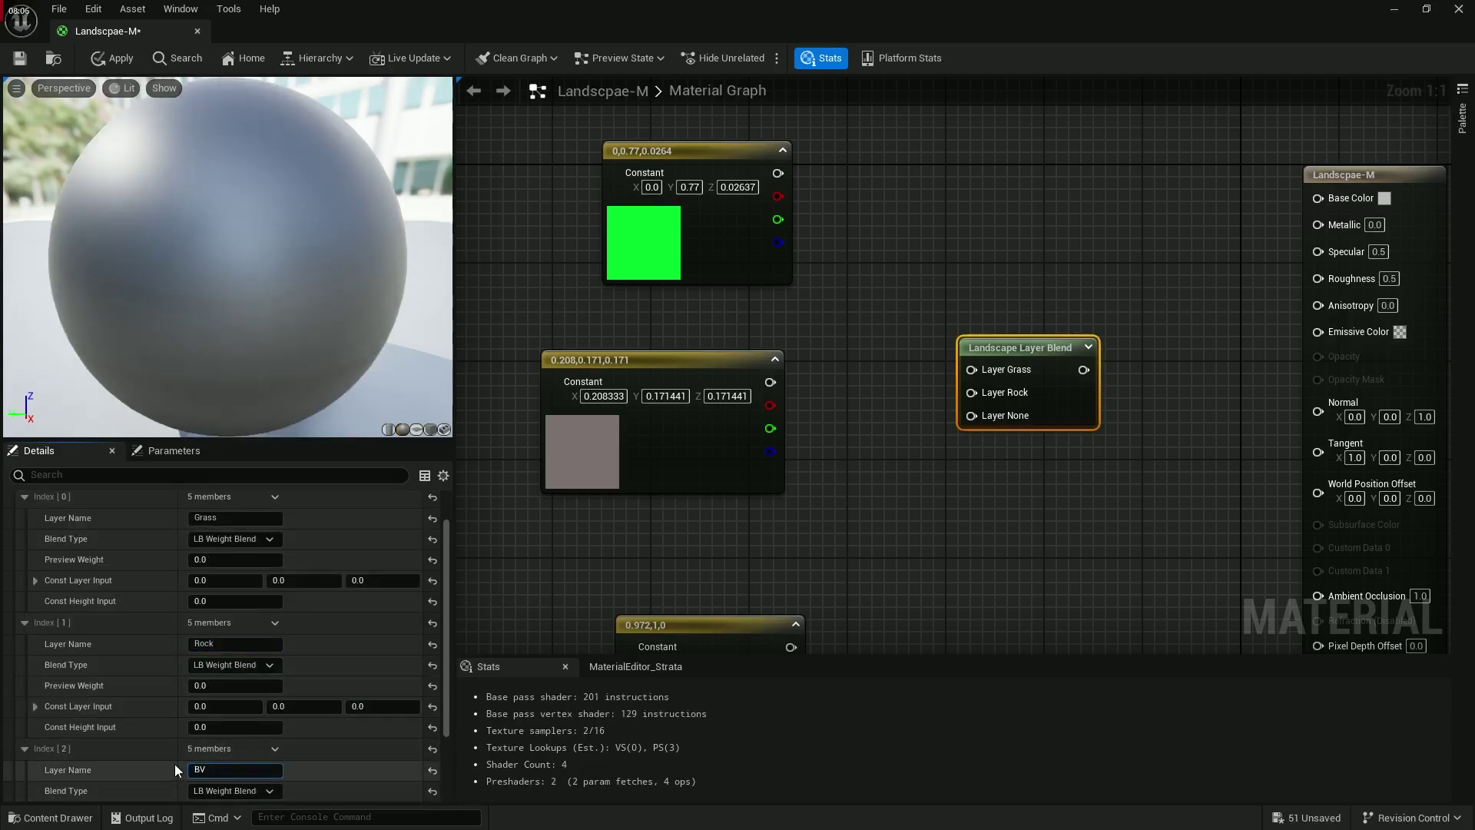
pyautogui.write('Beach')
pyautogui.press('Return')
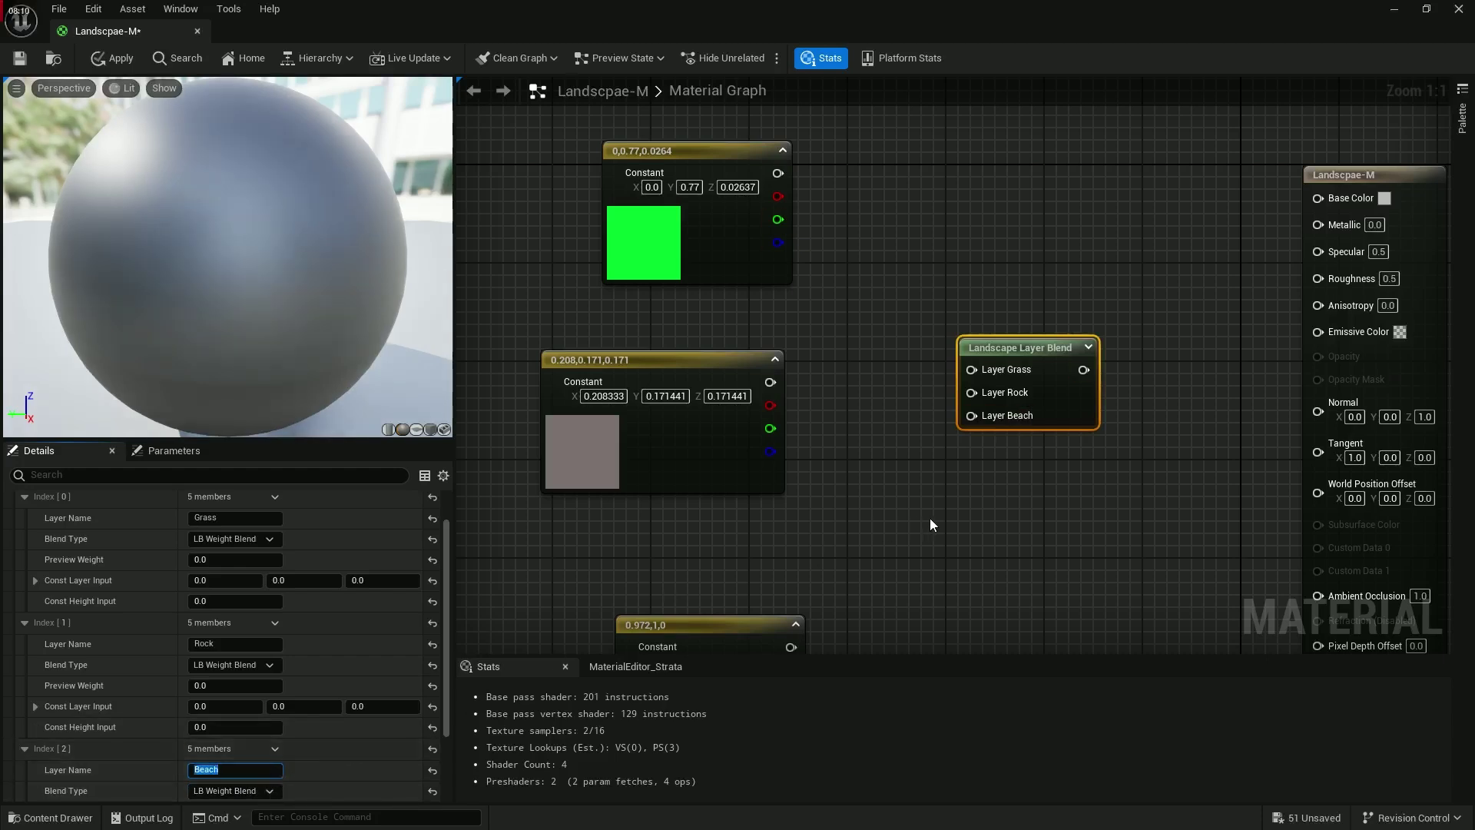
# Step: Move the yellow constant closer, connect green to Layer Grass, grey to Layer Rock and yellow to Layer Beach, and feed the blend output into Base Color
pyautogui.click(882, 548)
pyautogui.moveTo(882, 547); pyautogui.dragTo(882, 452, button='right')
pyautogui.moveTo(742, 527); pyautogui.dragTo(729, 482)
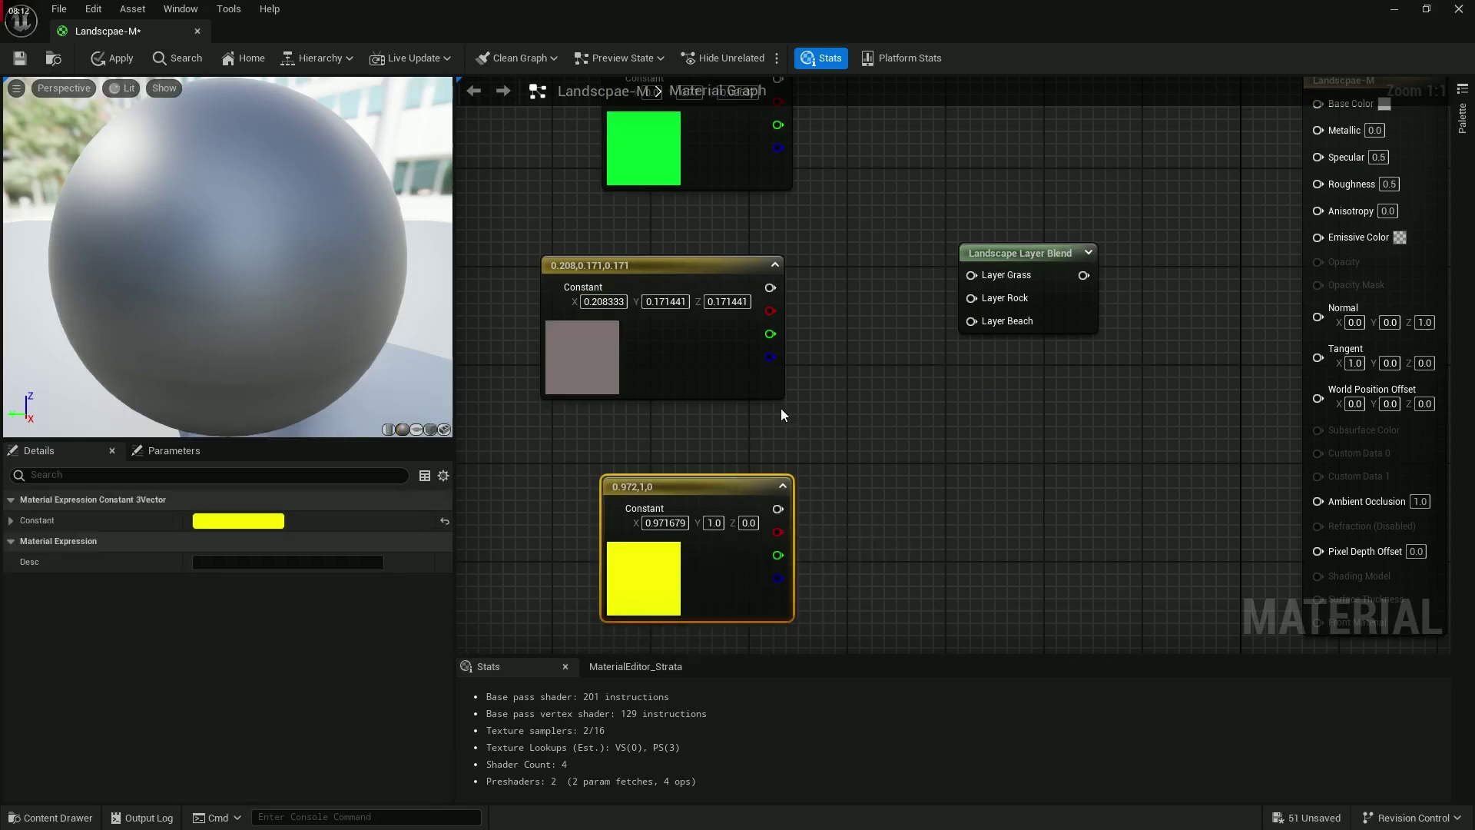
pyautogui.moveTo(794, 300); pyautogui.dragTo(790, 349, button='right')
pyautogui.moveTo(773, 128); pyautogui.dragTo(967, 324)
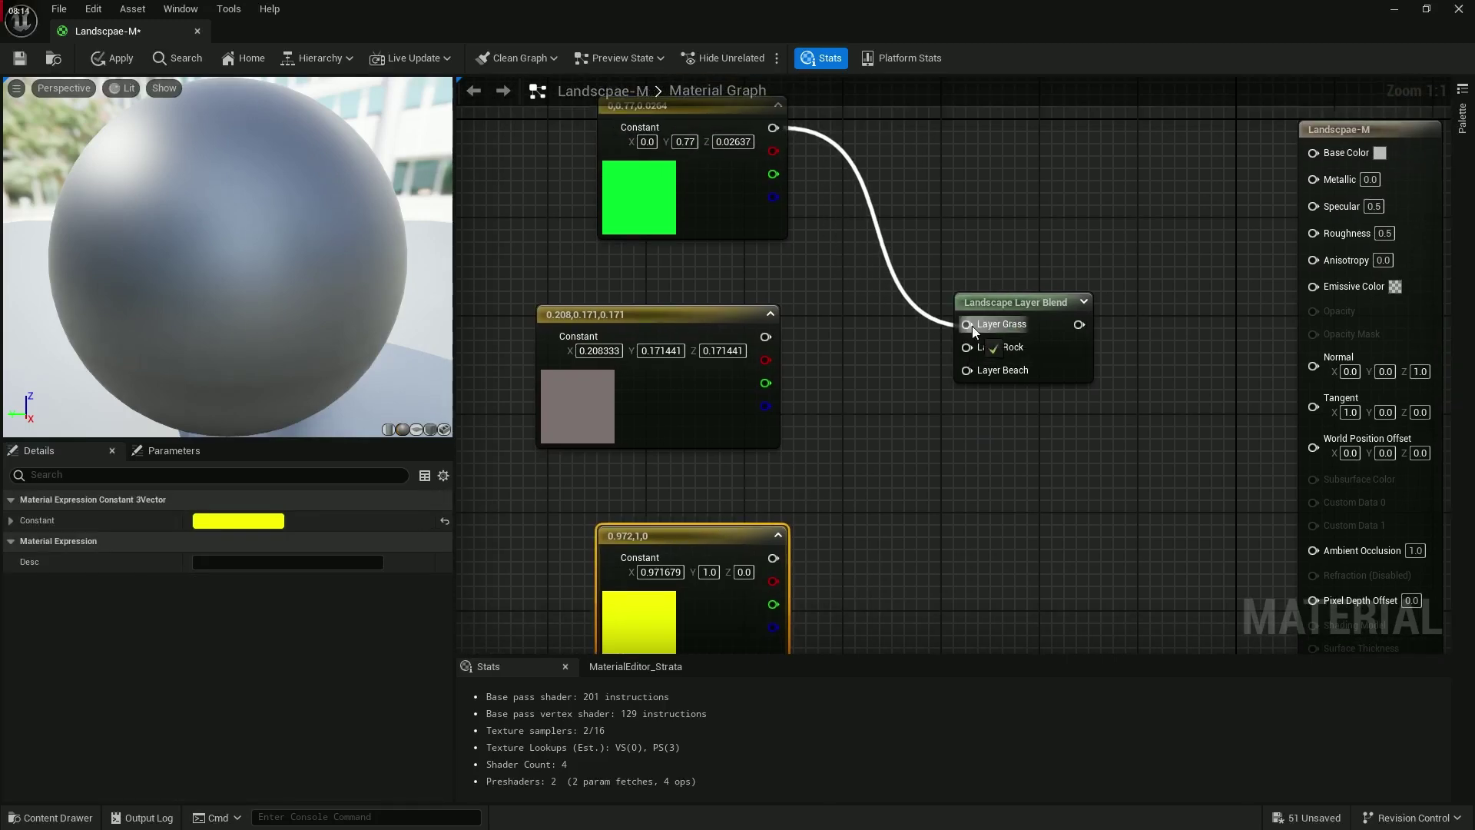
pyautogui.moveTo(765, 337); pyautogui.dragTo(967, 371)
pyautogui.moveTo(970, 394); pyautogui.dragTo(940, 437, button='right')
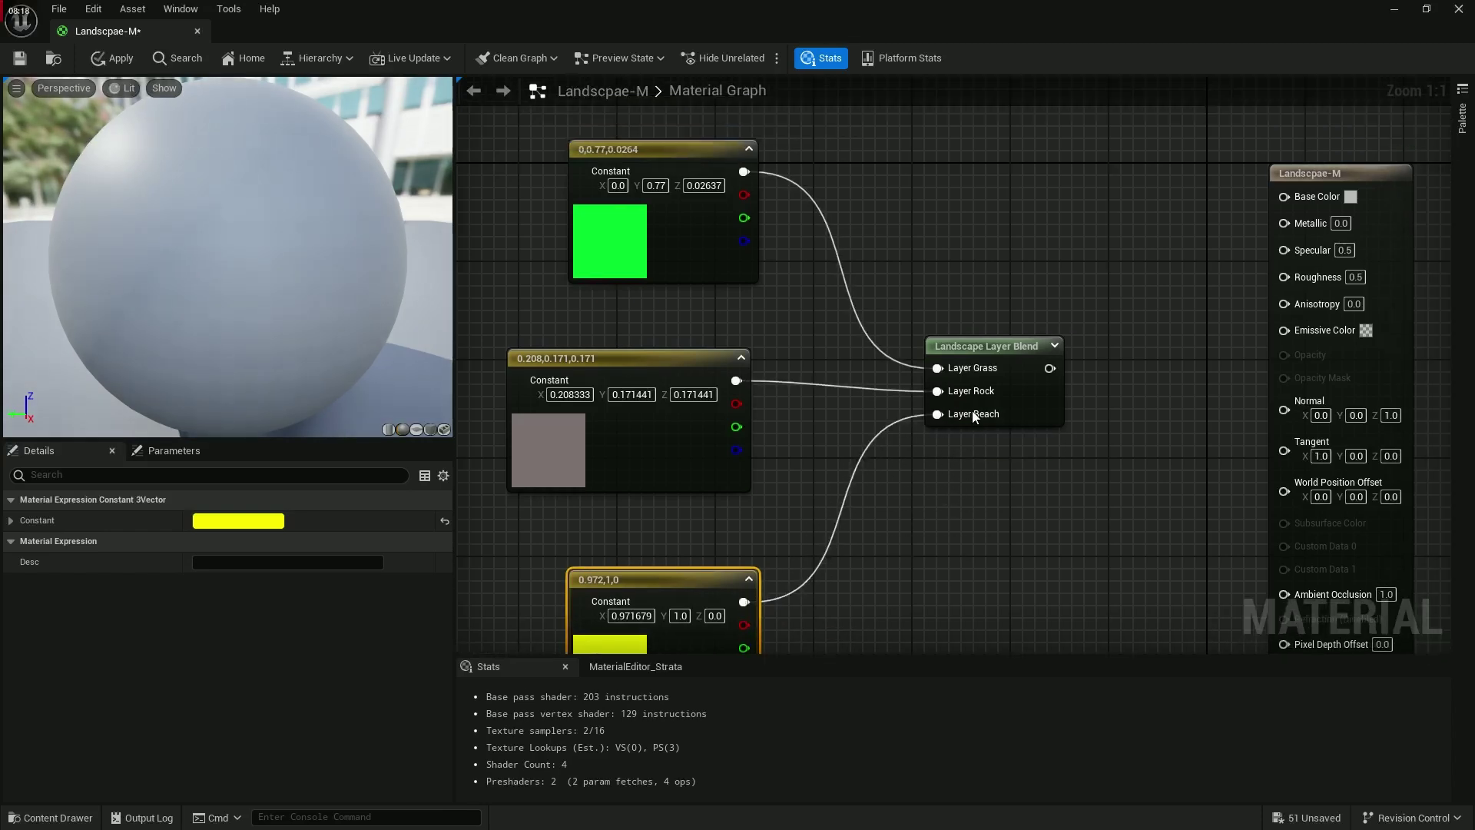
pyautogui.moveTo(1049, 368); pyautogui.dragTo(1285, 195)
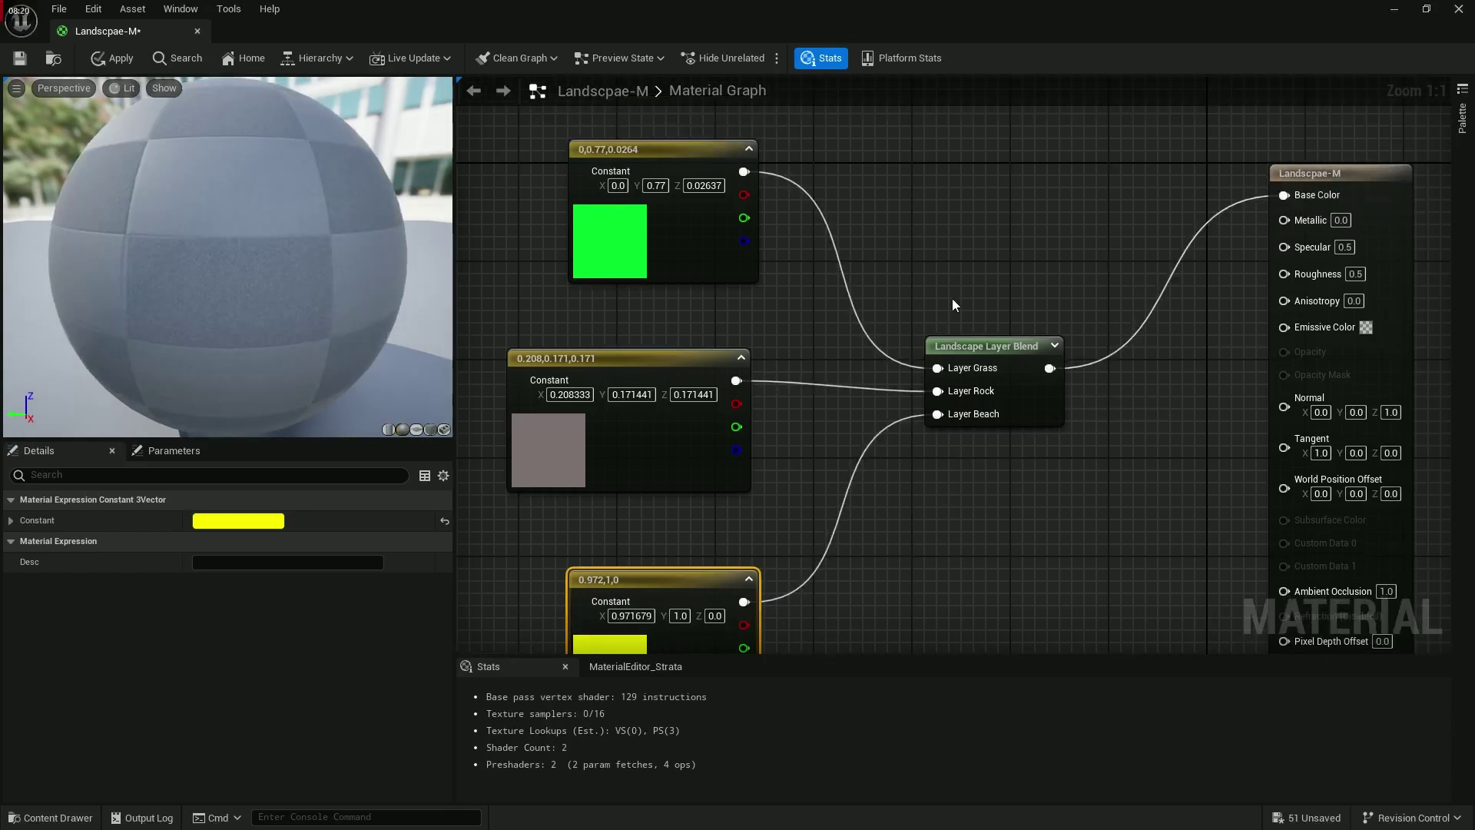
# Step: Add a LandscapeLayerCoords node in the empty graph area beside the three colour constants
pyautogui.moveTo(634, 345); pyautogui.dragTo(989, 301, button='right')
pyautogui.rightClick(628, 320)
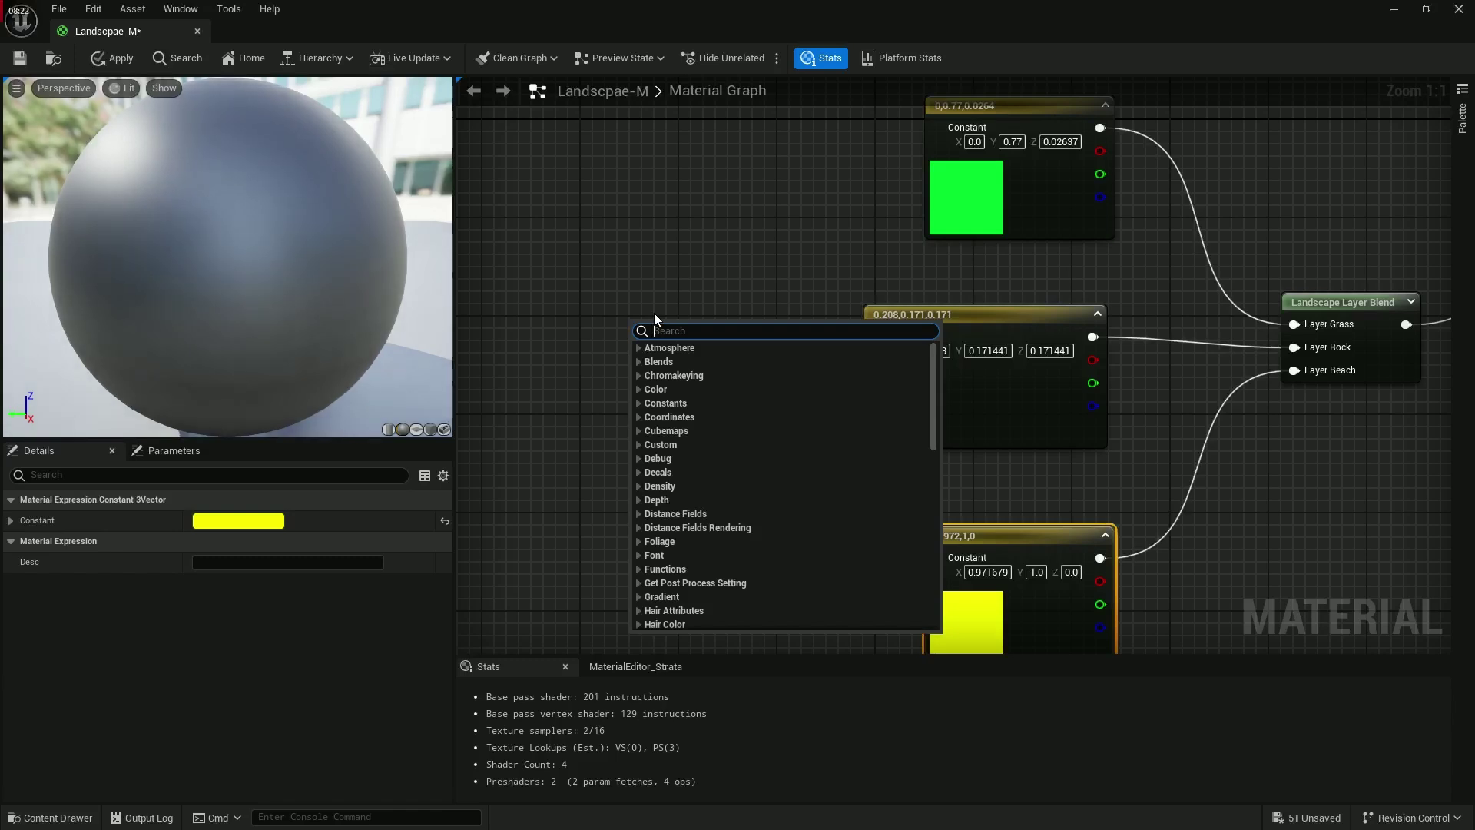
pyautogui.write('lands')
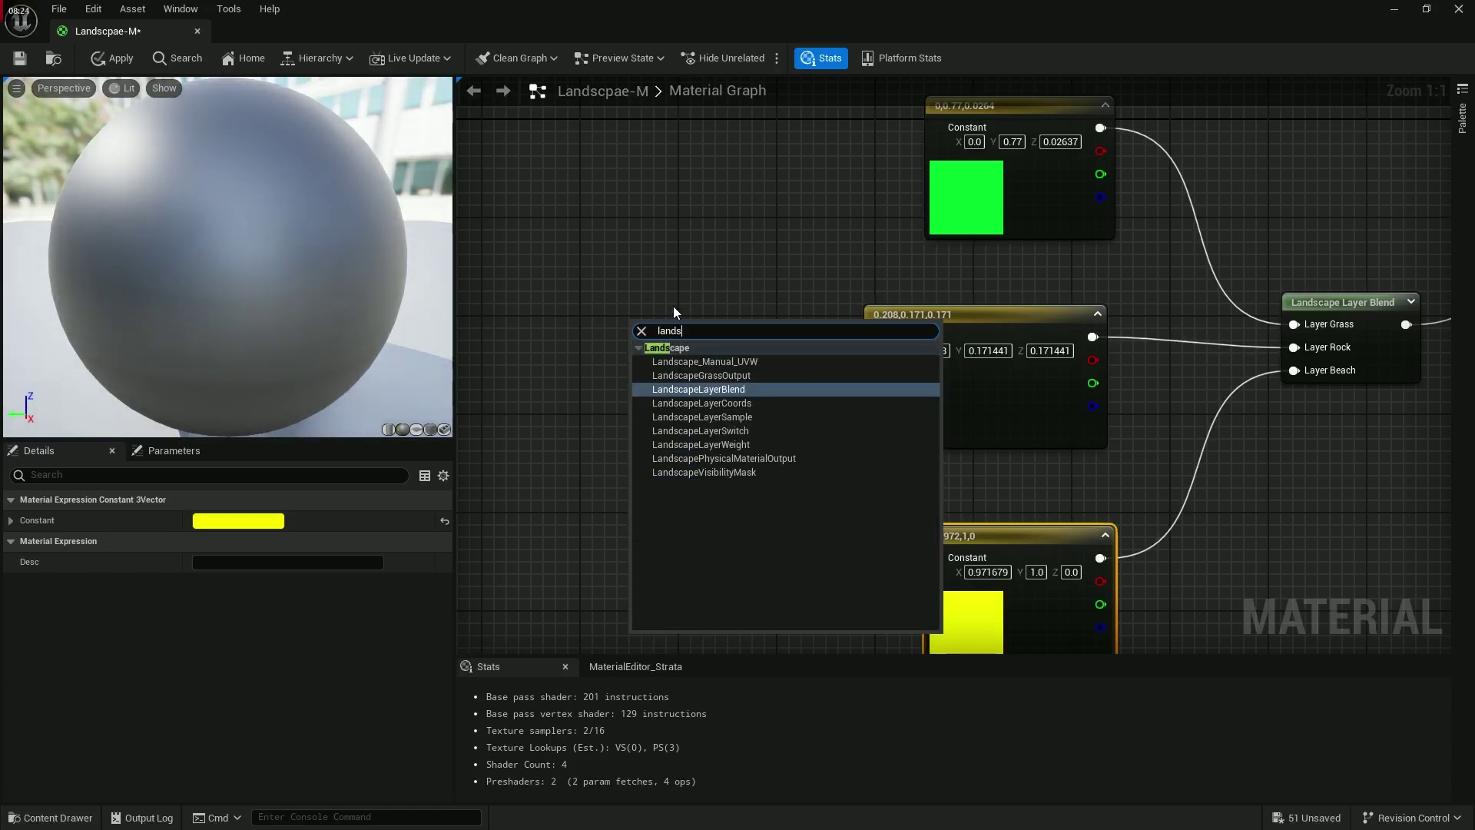
pyautogui.click(702, 403)
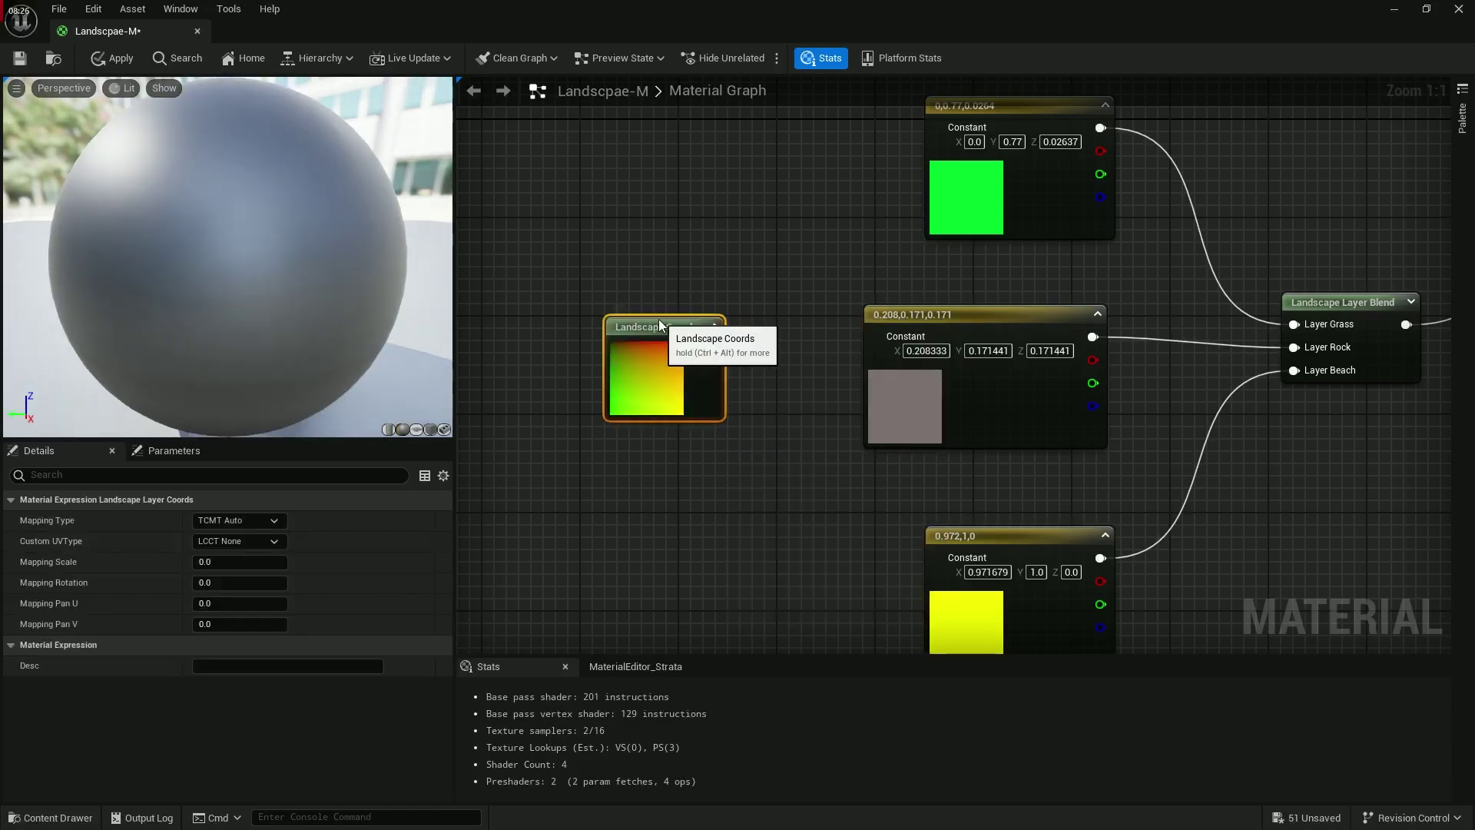
pyautogui.moveTo(658, 320); pyautogui.dragTo(646, 321)
pyautogui.moveTo(742, 334); pyautogui.dragTo(749, 387, button='right')
pyautogui.moveTo(703, 403); pyautogui.dragTo(739, 408)
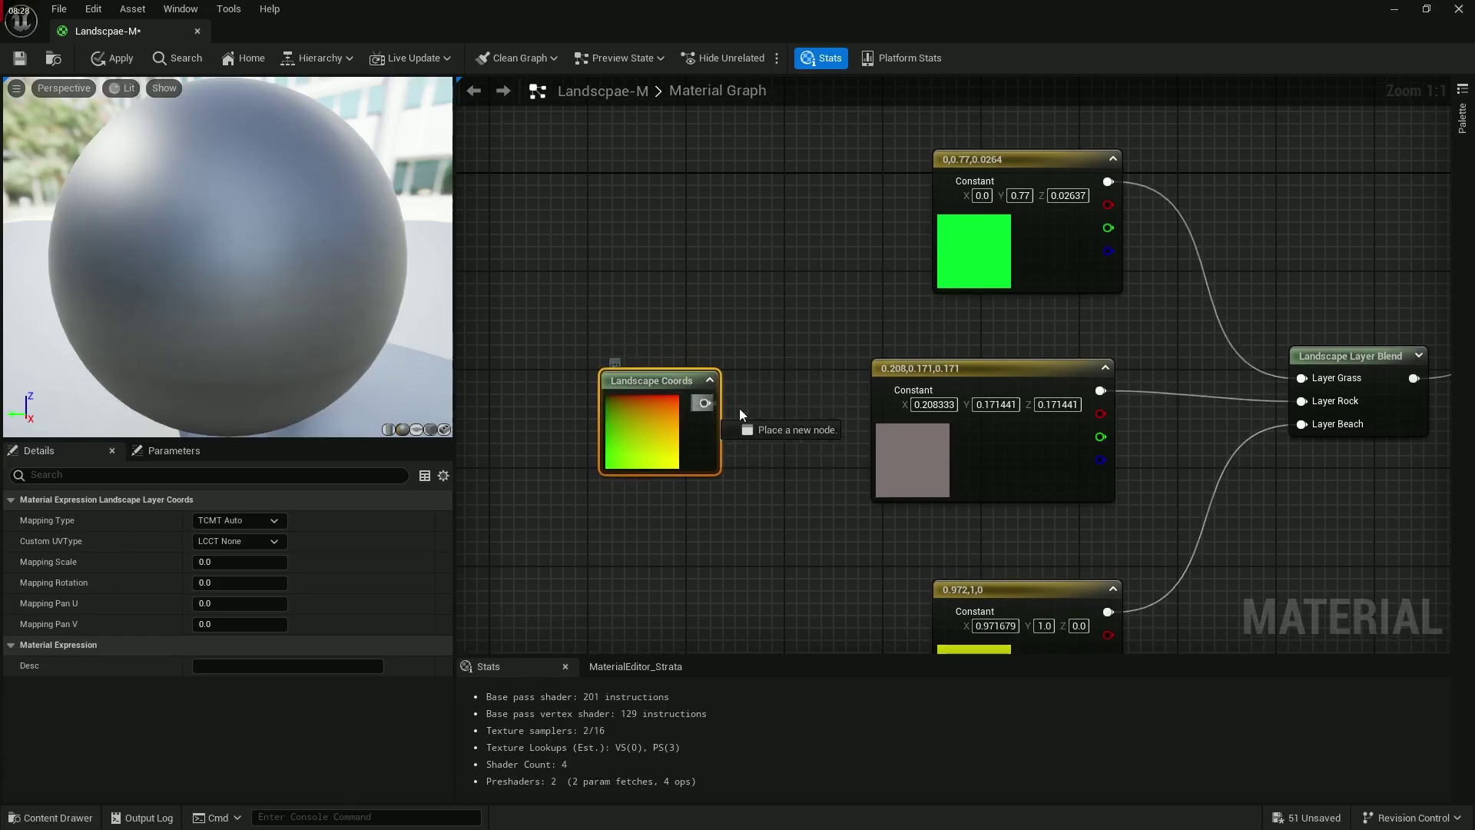
pyautogui.moveTo(891, 393); pyautogui.dragTo(892, 393)
pyautogui.click(845, 359)
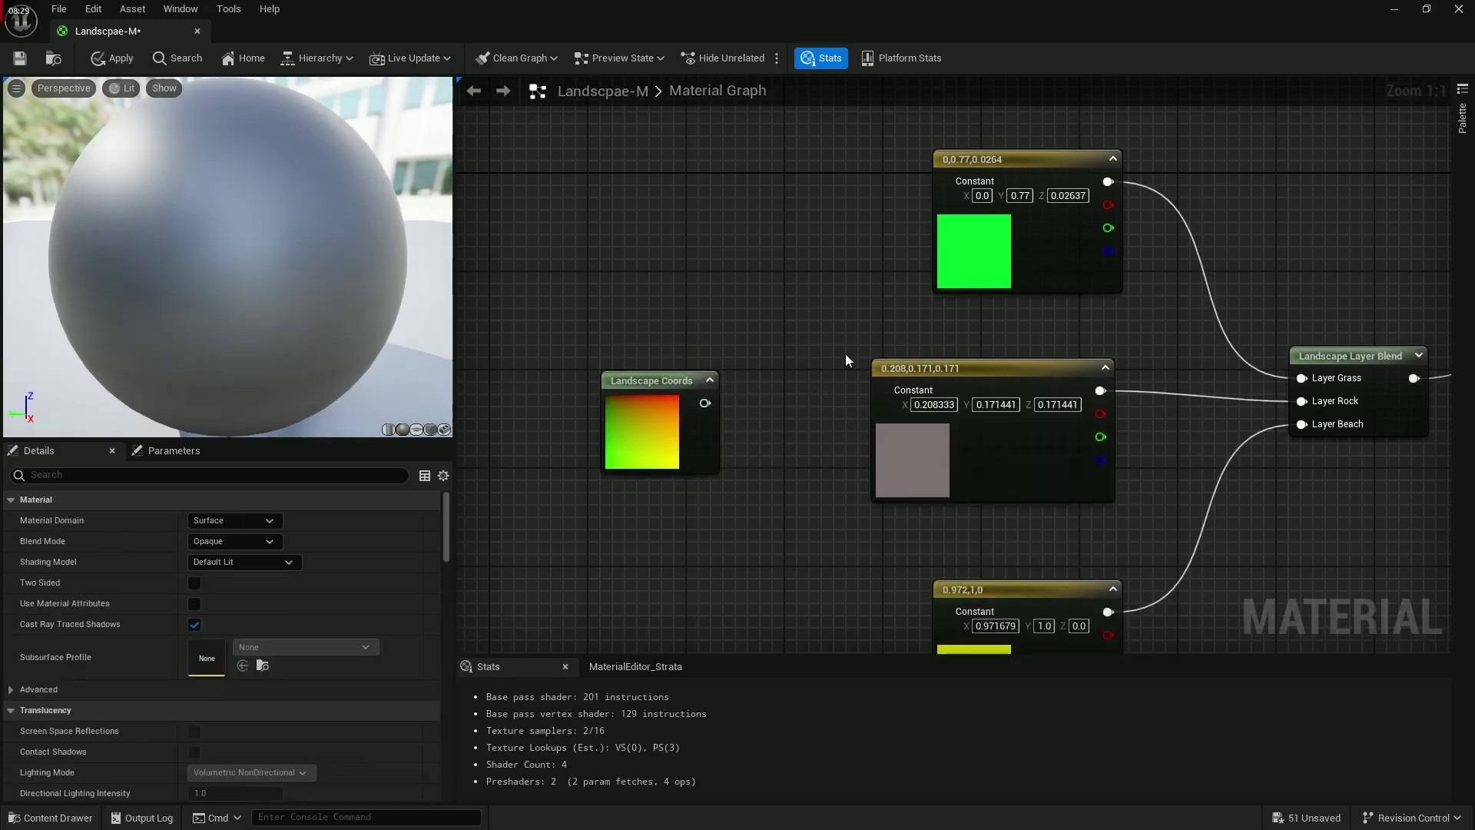
pyautogui.click(914, 375)
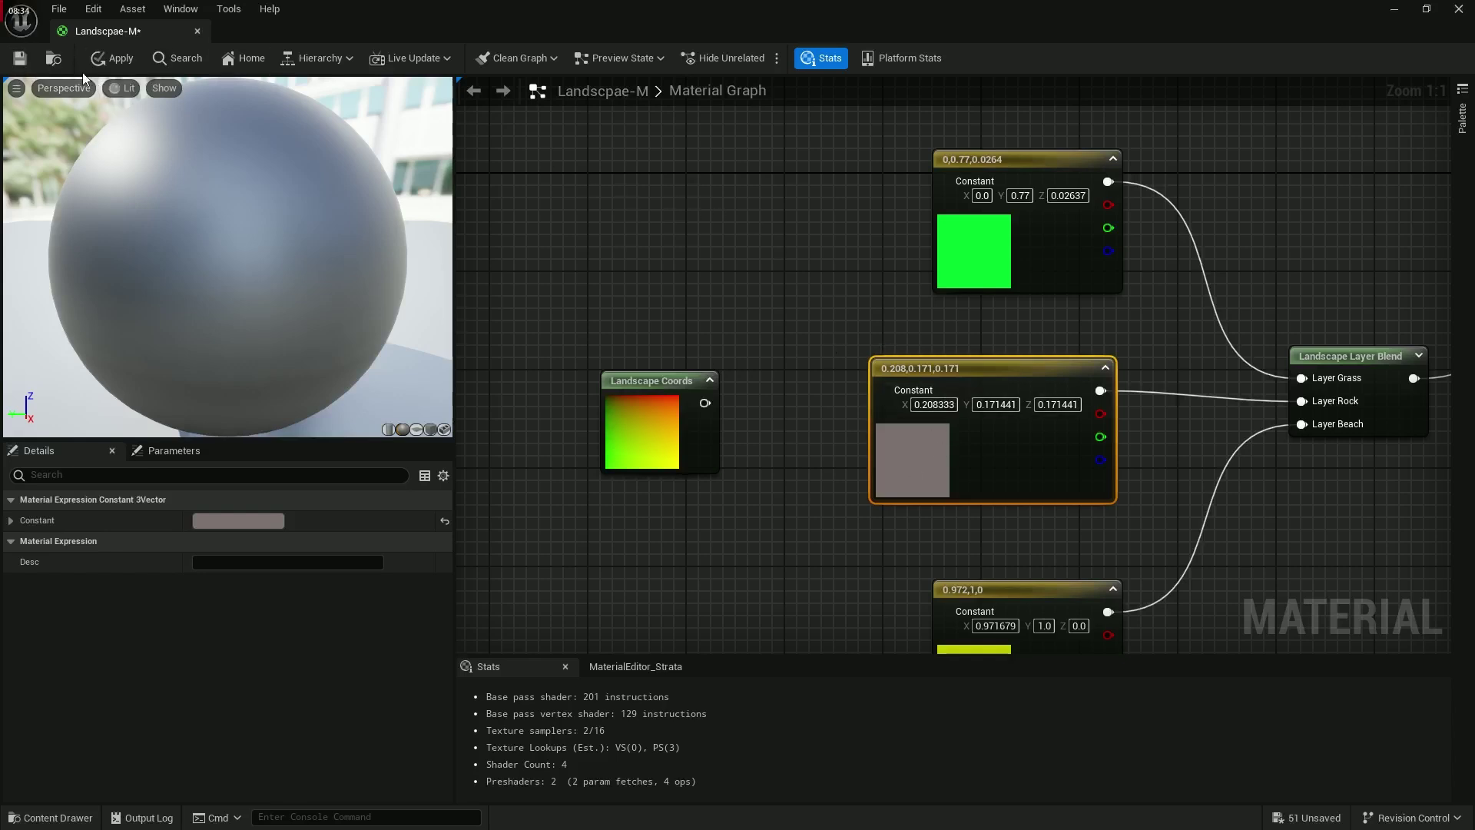
# Step: Save the Landscpae-M material and move its editor window clear of the level editor
pyautogui.click(19, 58)
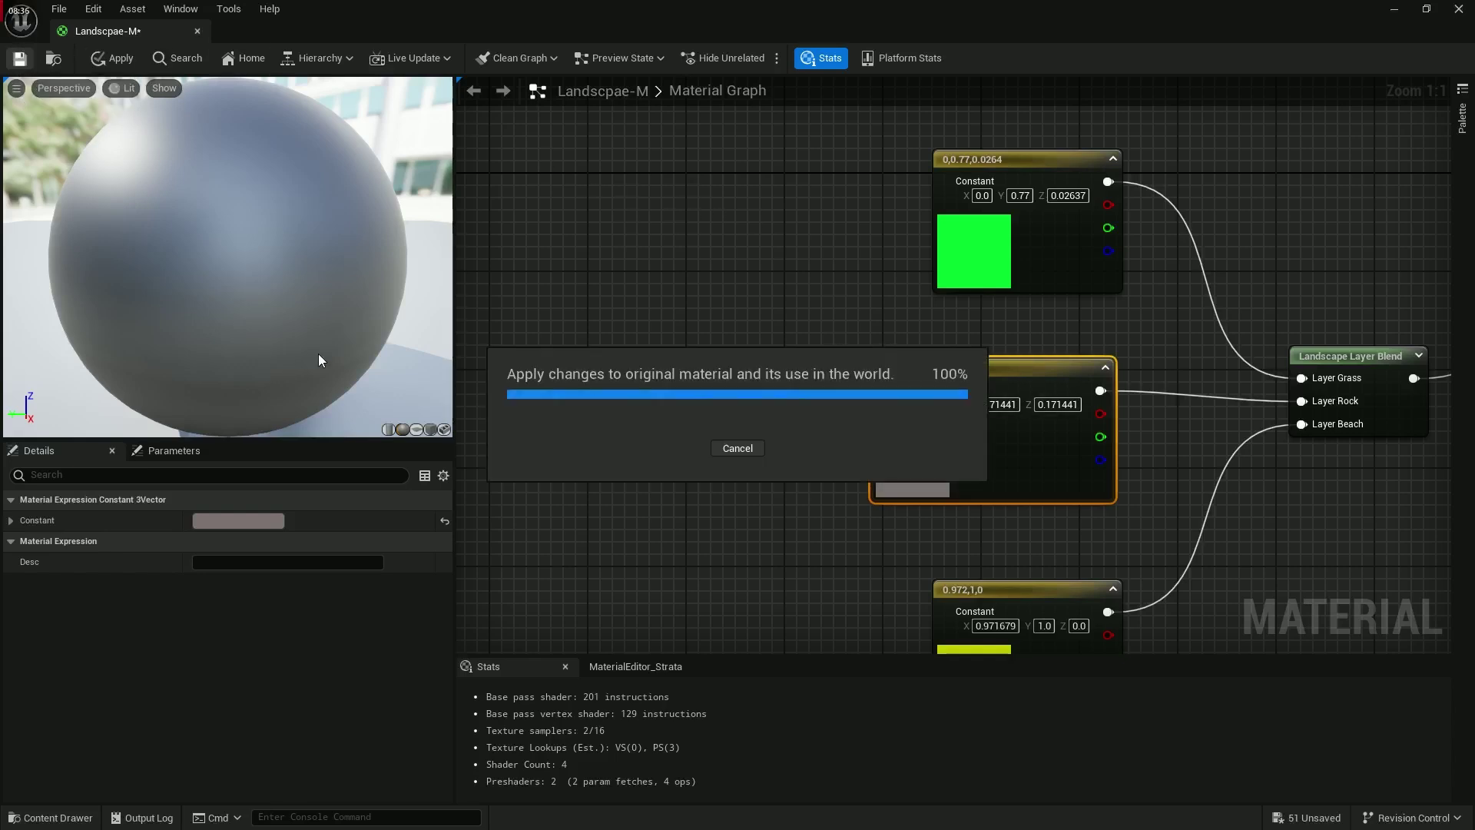
pyautogui.moveTo(396, 31); pyautogui.dragTo(833, 779)
pyautogui.click(687, 495)
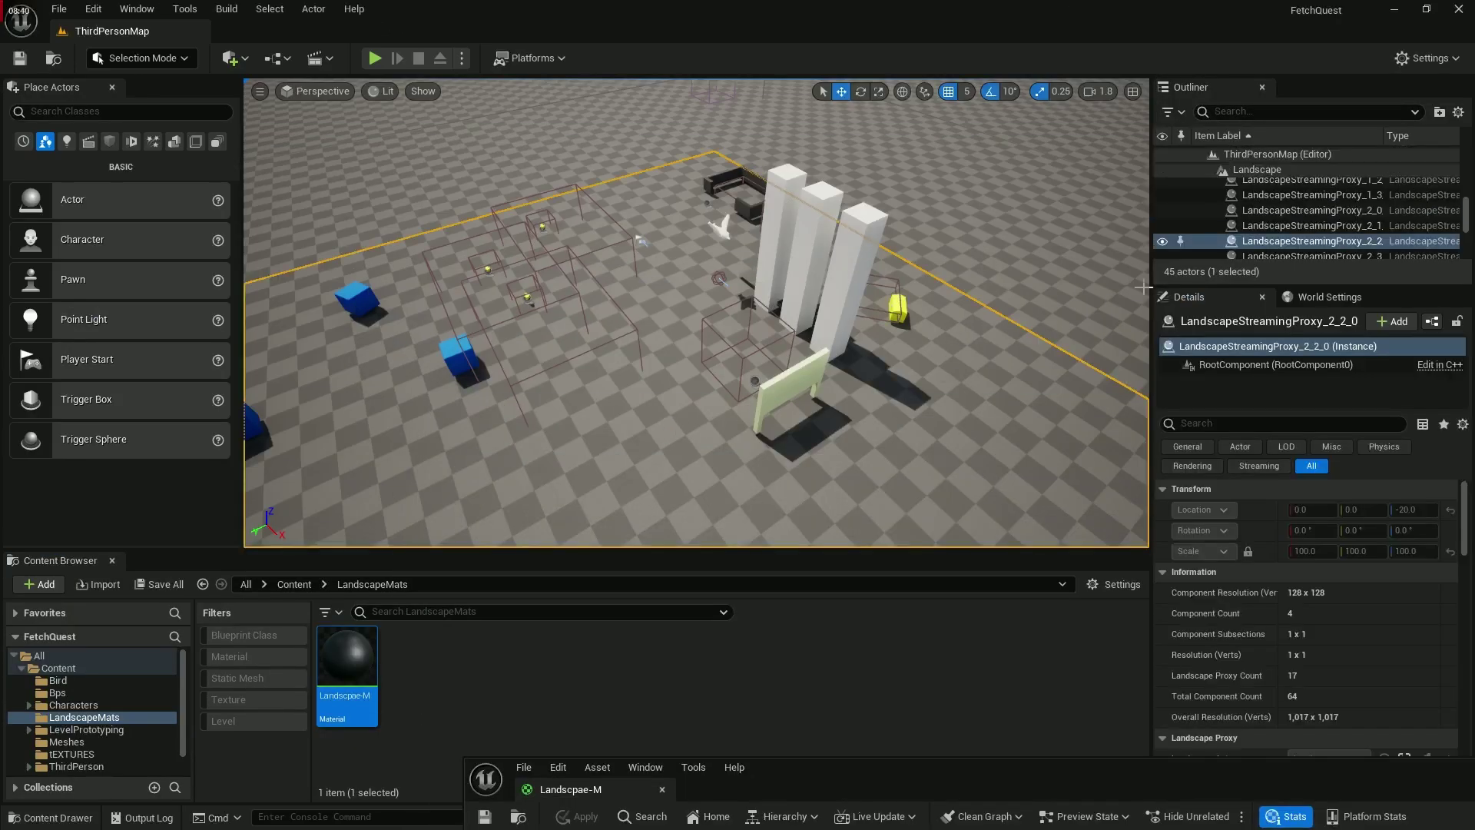
# Step: Assign Landscpae-M as the Landscape Material of the parent Landscape actor
pyautogui.scroll(5, 1326, 210)
pyautogui.click(1260, 230)
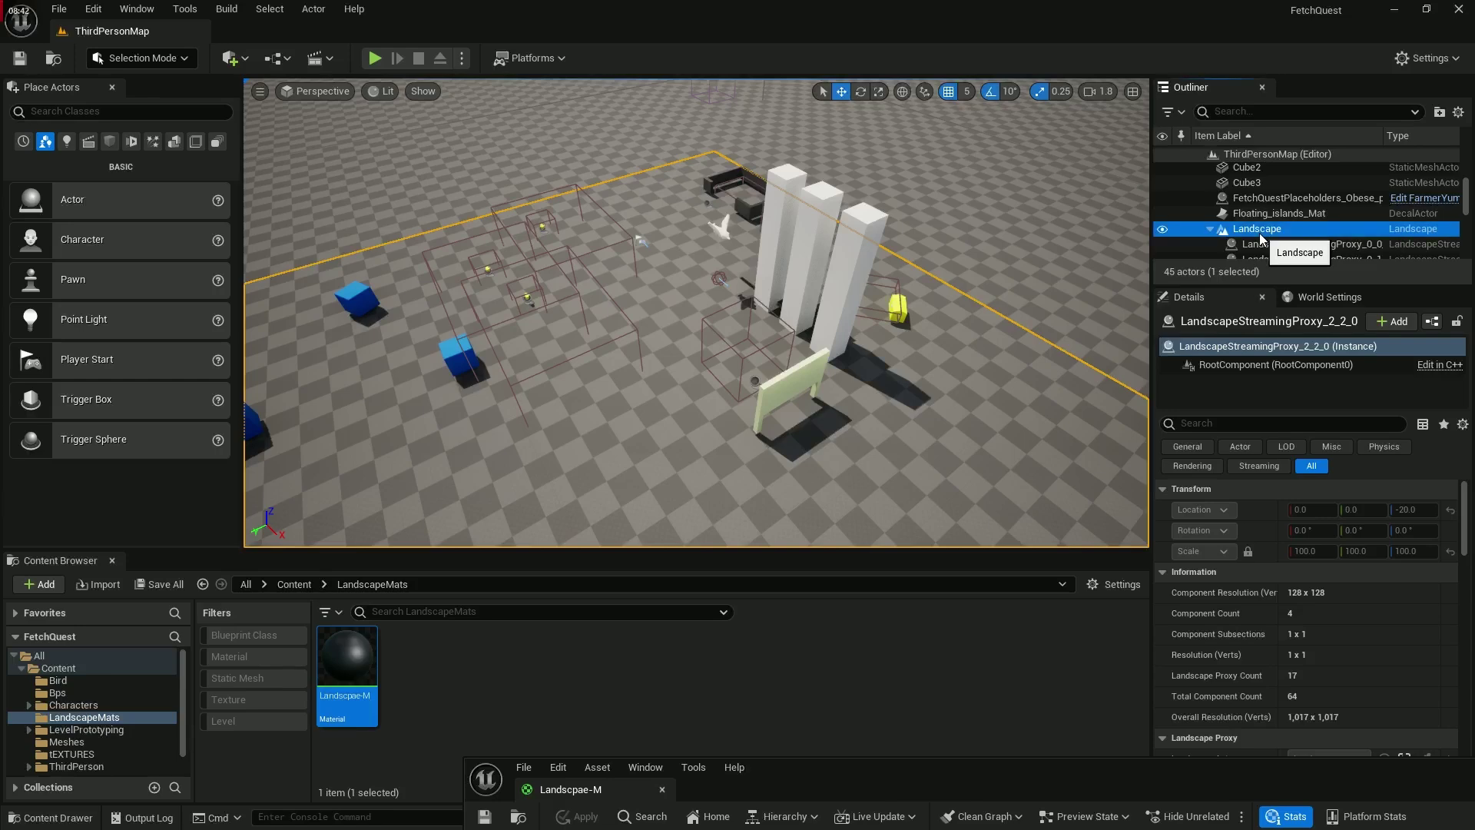
pyautogui.scroll(-2, 1262, 234)
pyautogui.scroll(-8, 1372, 541)
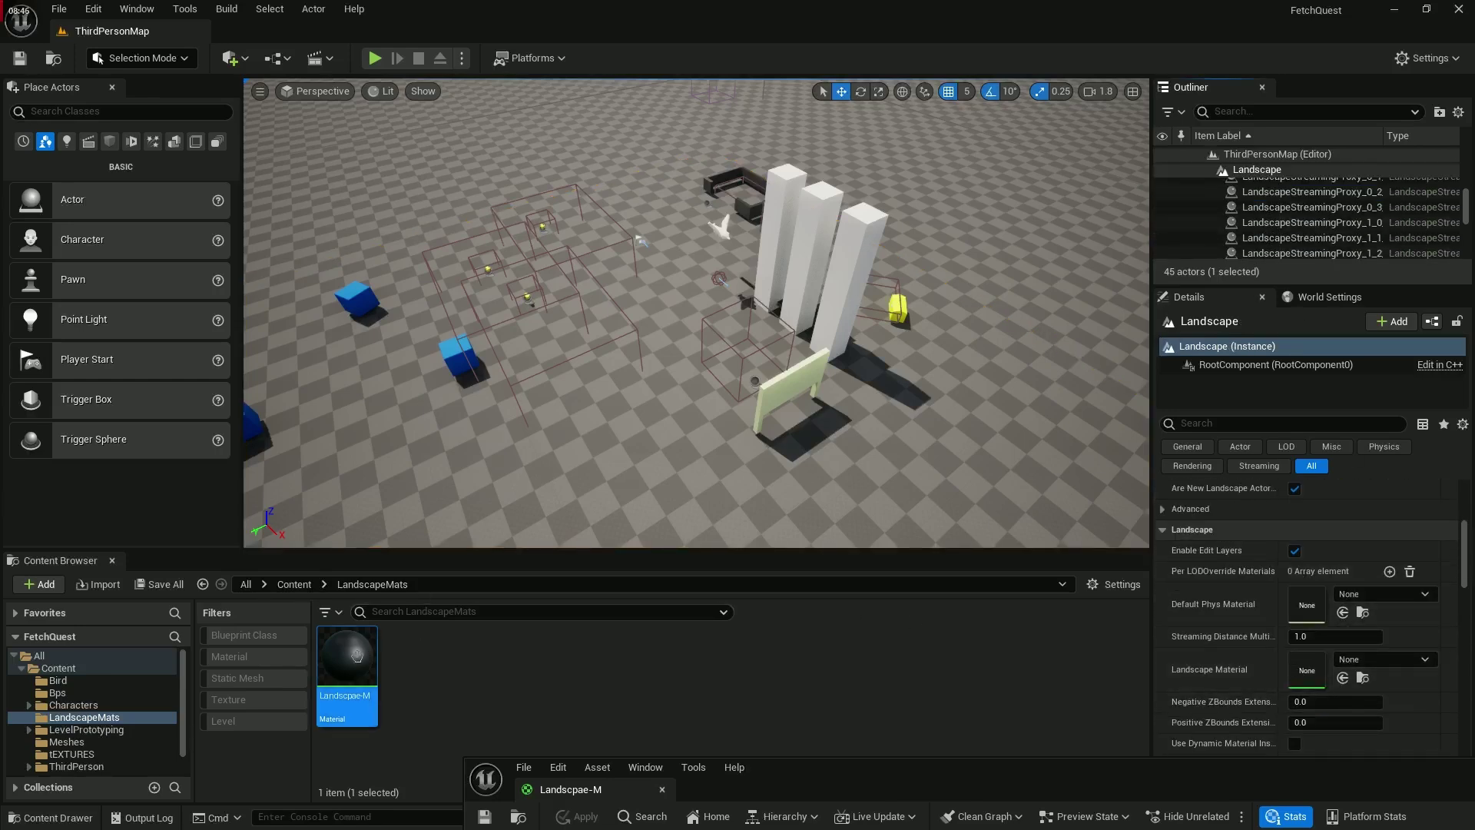
pyautogui.moveTo(356, 655); pyautogui.dragTo(1301, 675)
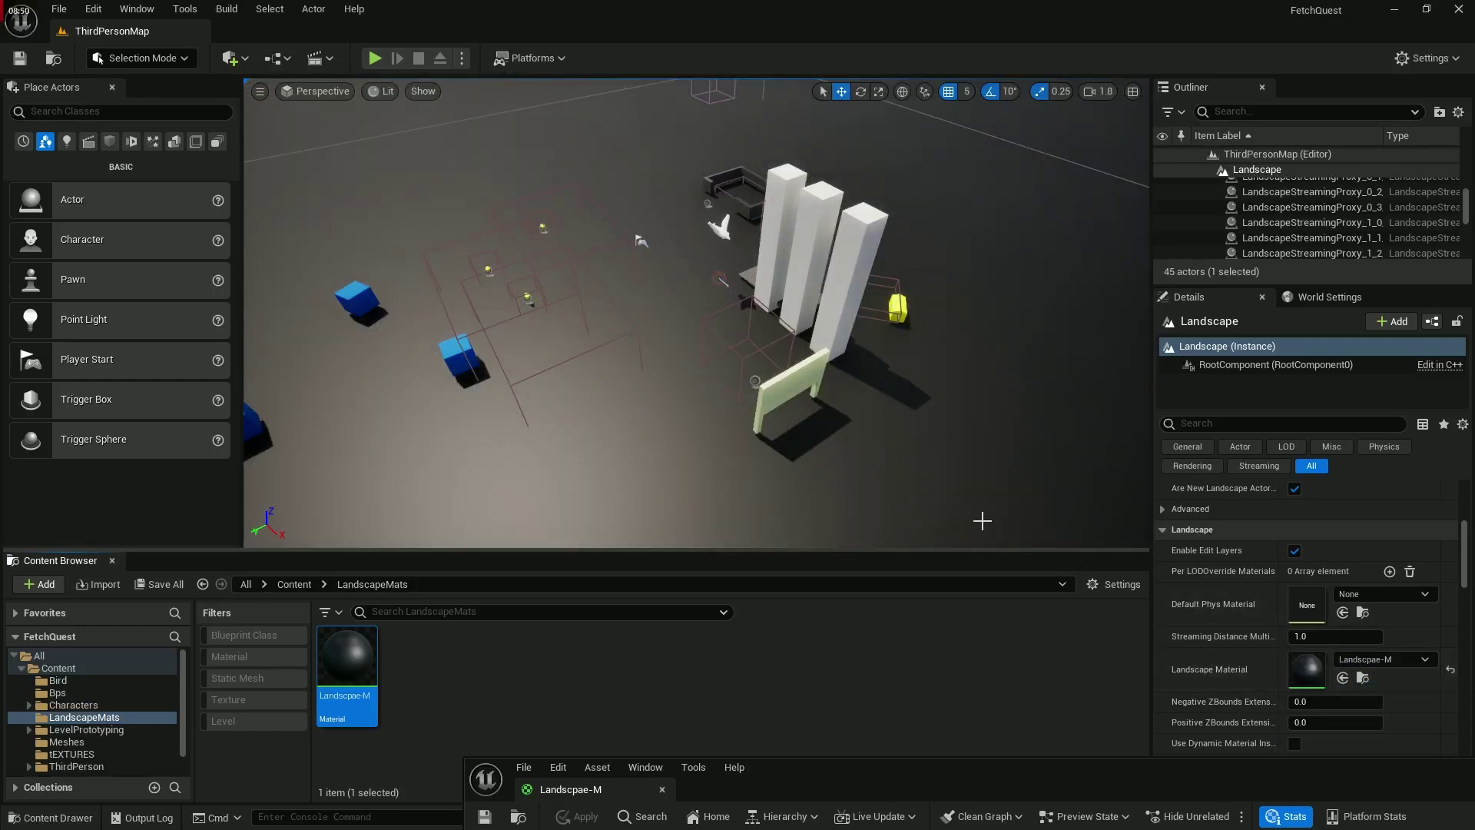
# Step: Switch to Landscape Mode with the Paint tool active and bring the Grass, Rock and Beach target layers into view
pyautogui.moveTo(932, 444); pyautogui.dragTo(322, 477, button='right')
pyautogui.moveTo(899, 484); pyautogui.dragTo(906, 485, button='right')
pyautogui.click(128, 62)
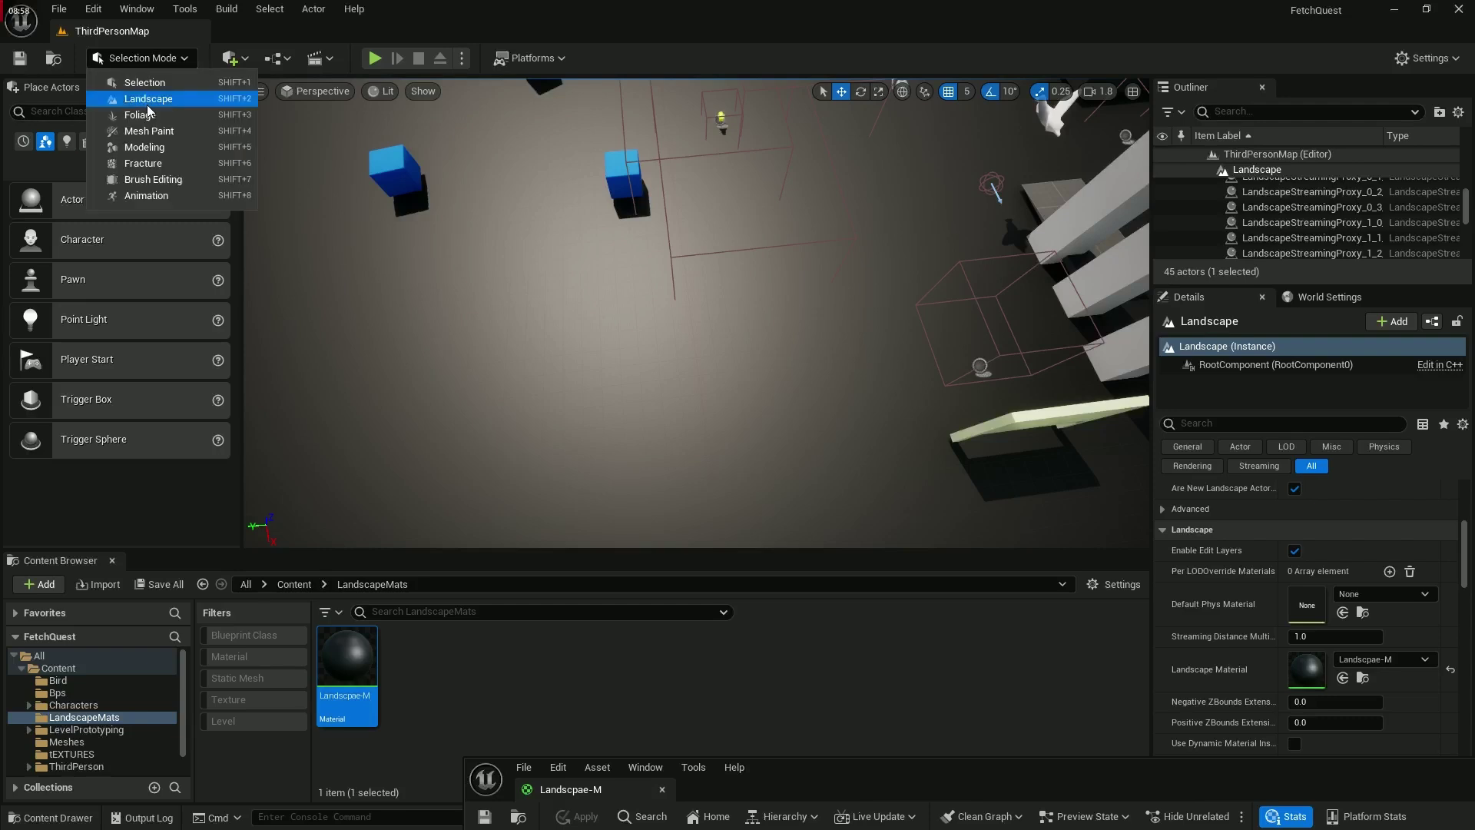
pyautogui.click(149, 105)
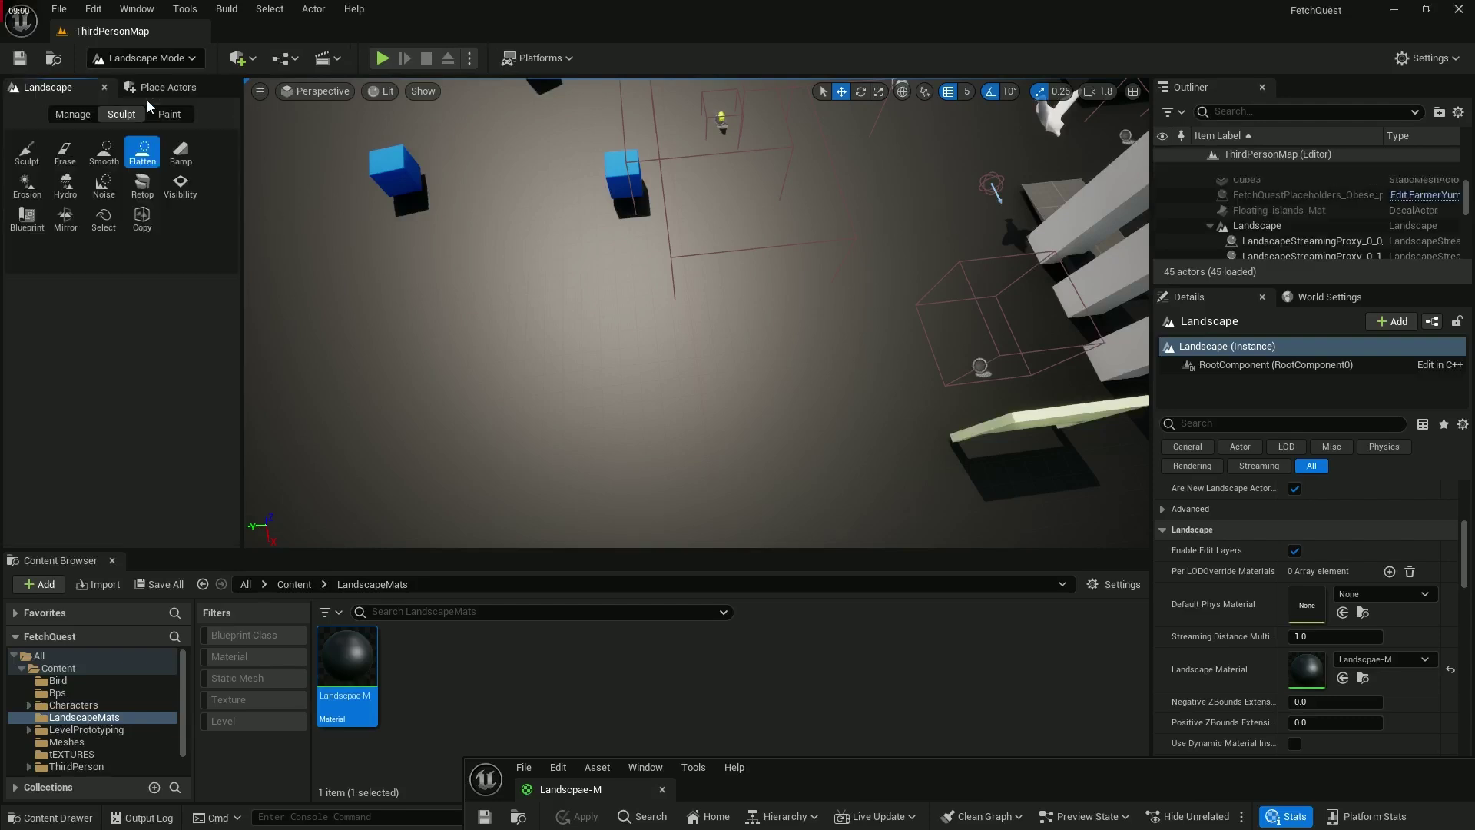
pyautogui.click(176, 117)
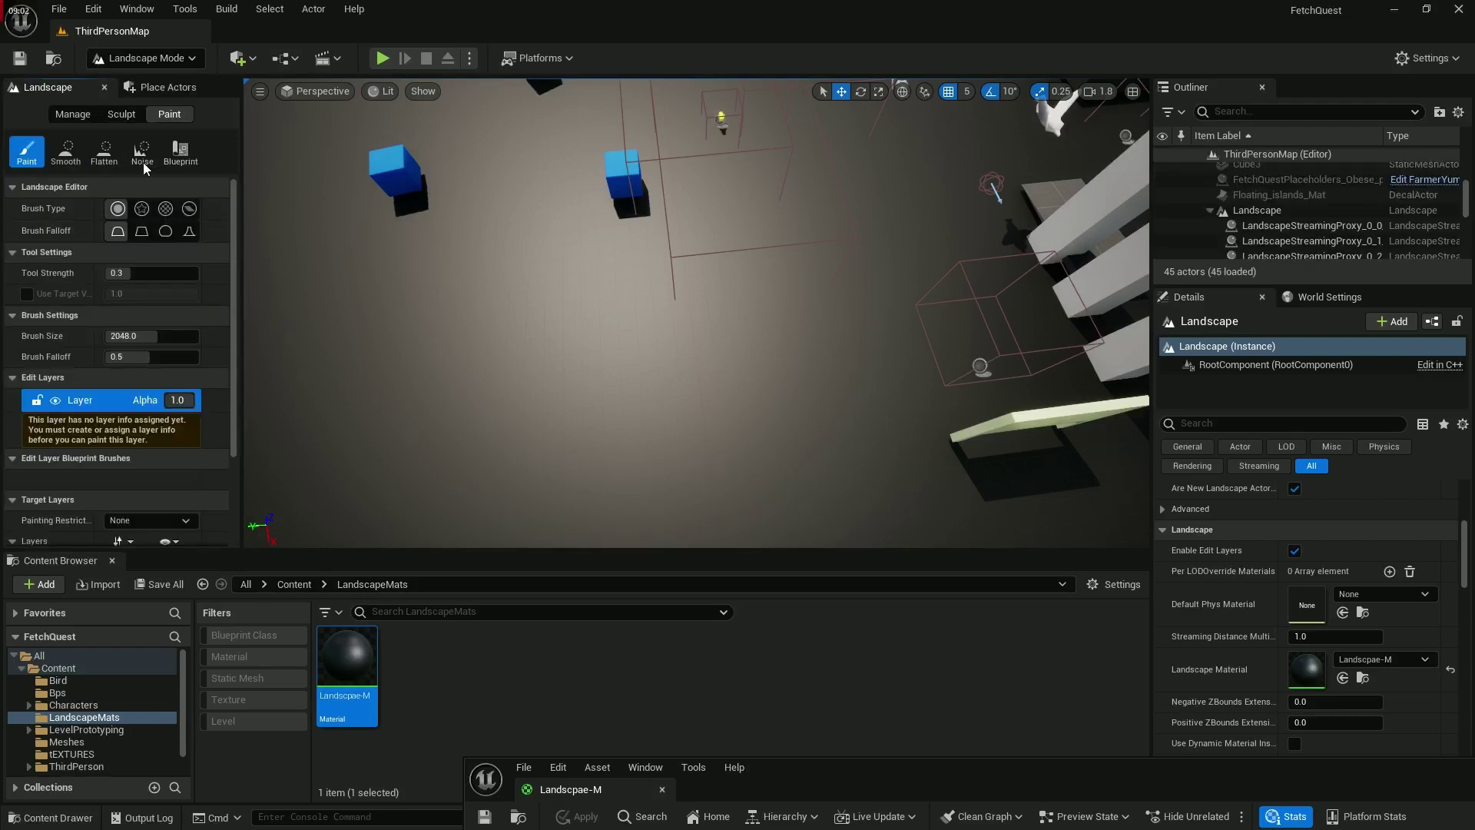
pyautogui.scroll(-3, 69, 301)
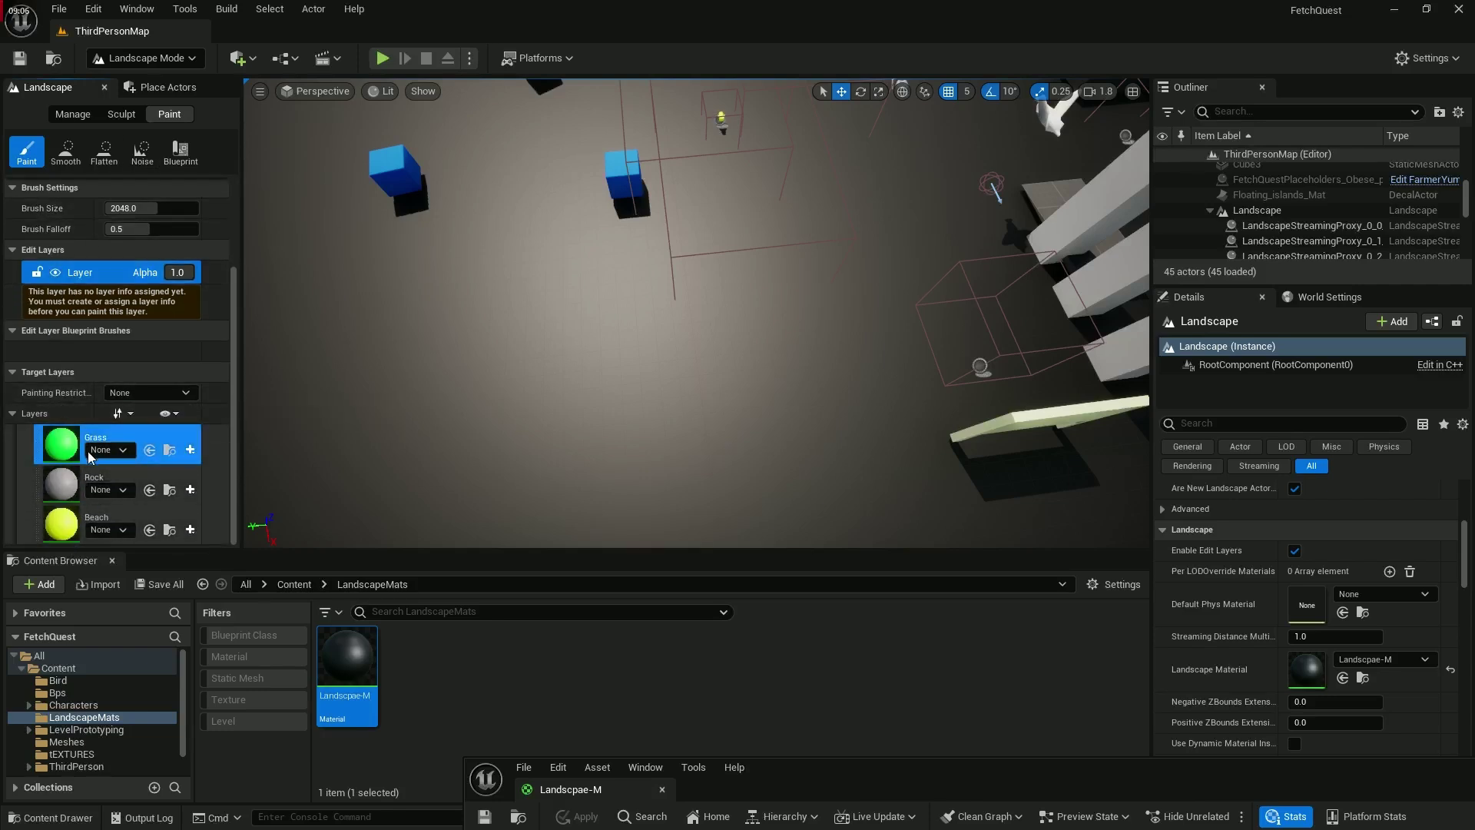
# Step: Create a weight-blended layer info for the Grass layer, saved as Grass_LayerInfo in the LandscapeMats folder
pyautogui.click(190, 451)
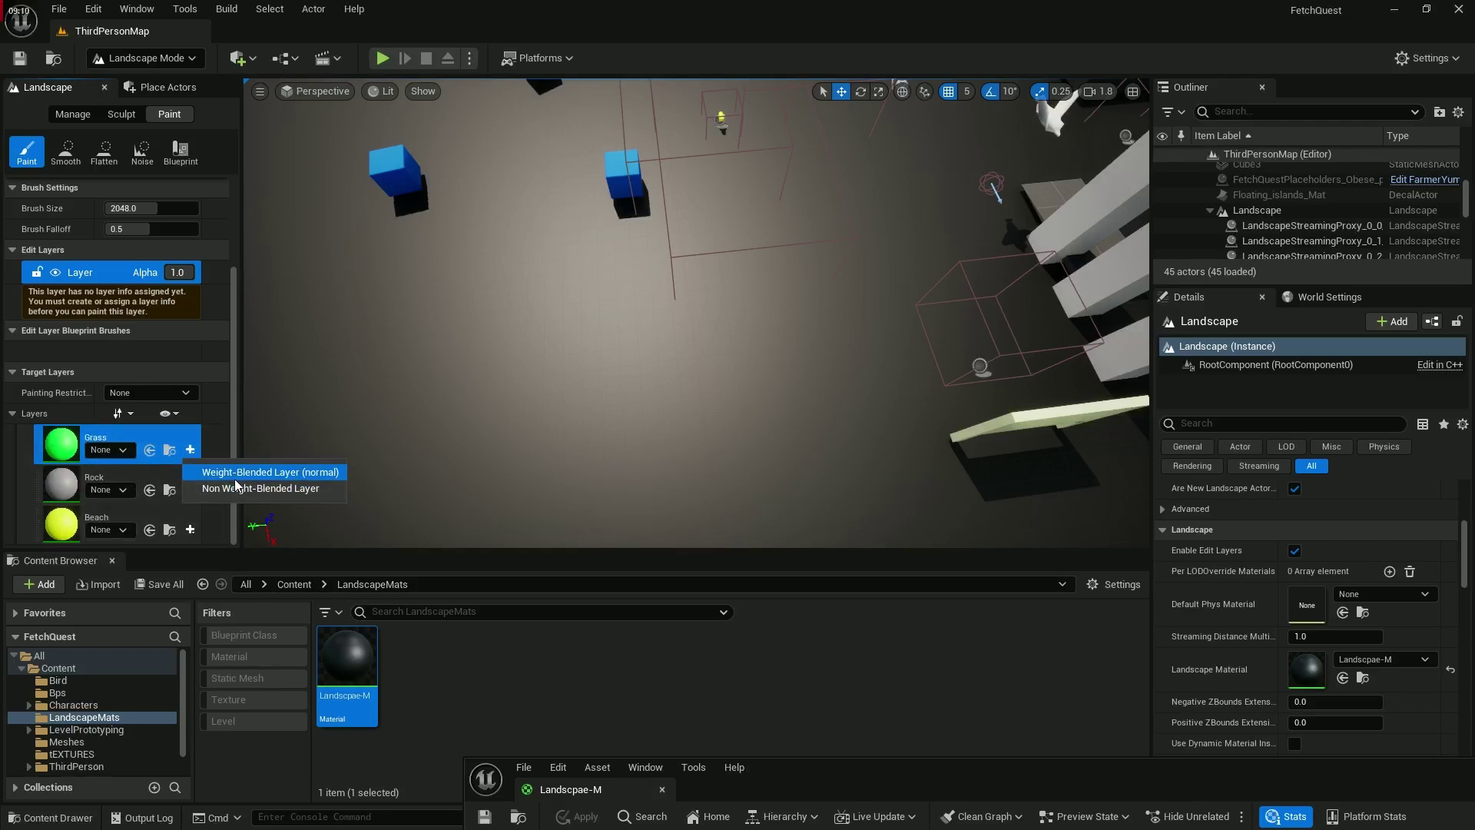
pyautogui.click(236, 474)
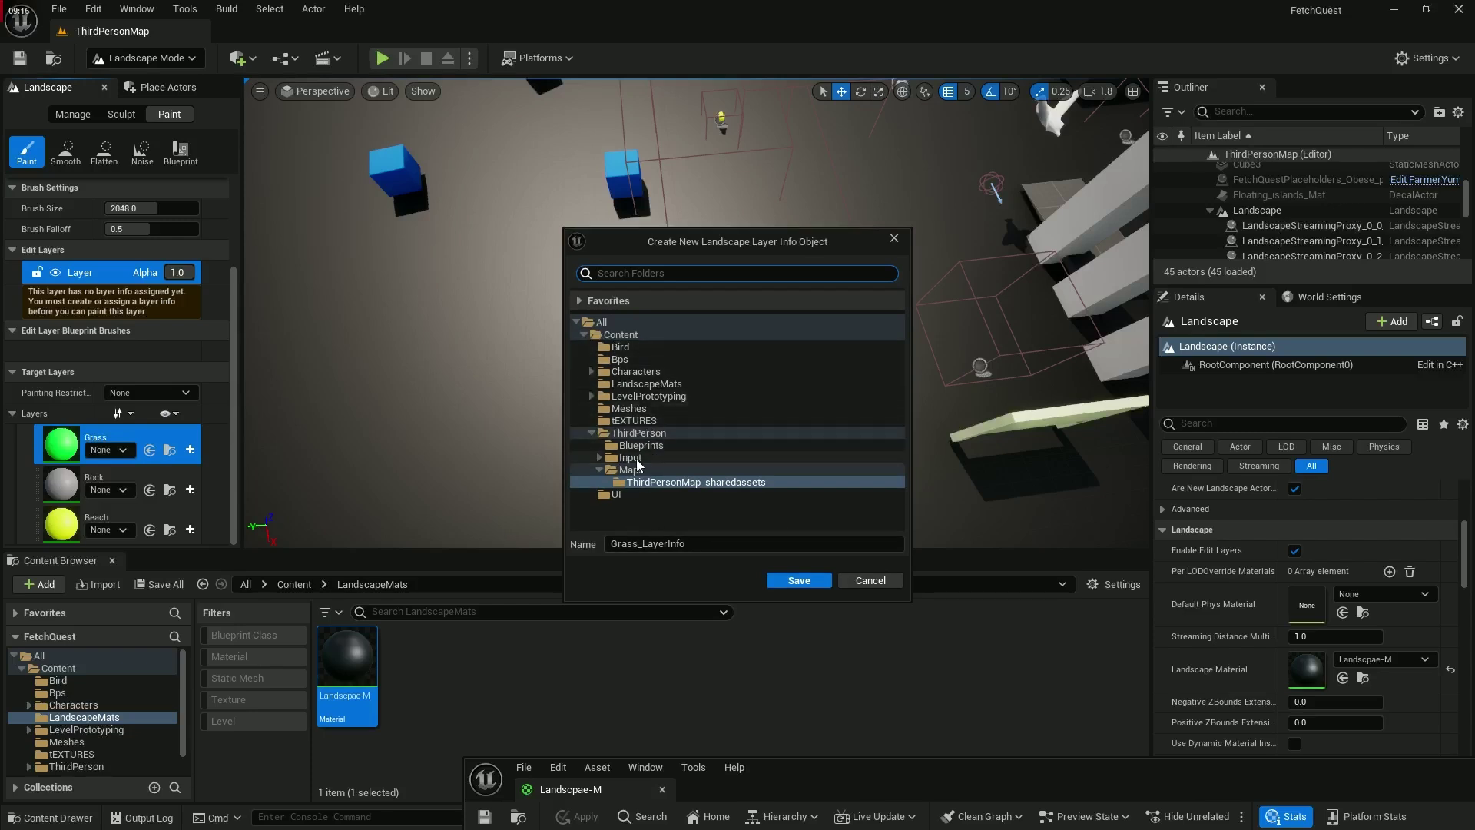
pyautogui.click(644, 384)
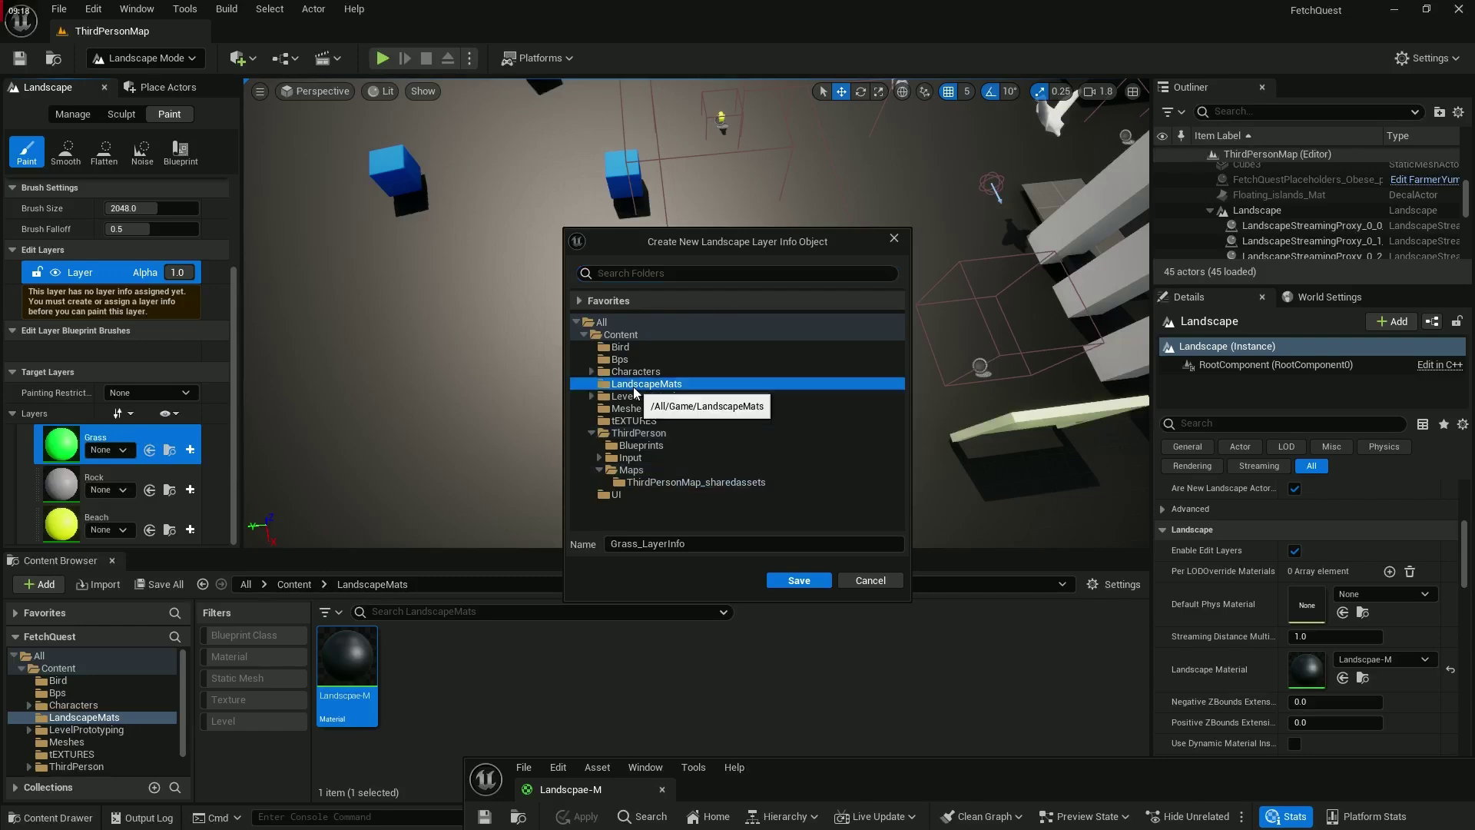
pyautogui.click(773, 583)
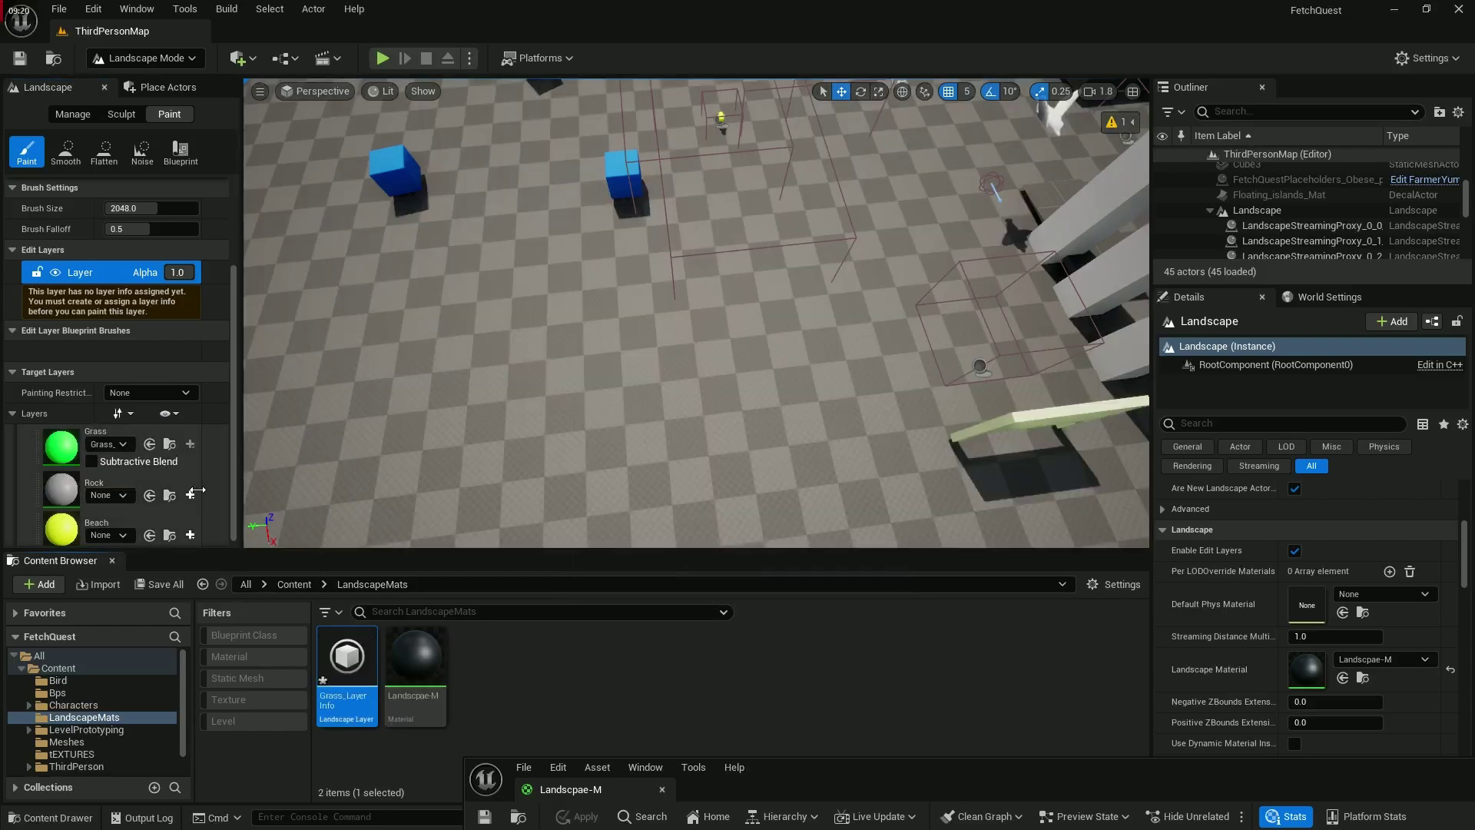
# Step: Create a weight-blended layer info for the Rock layer, saved as Rock_LayerInfo in the LandscapeMats folder
pyautogui.click(190, 495)
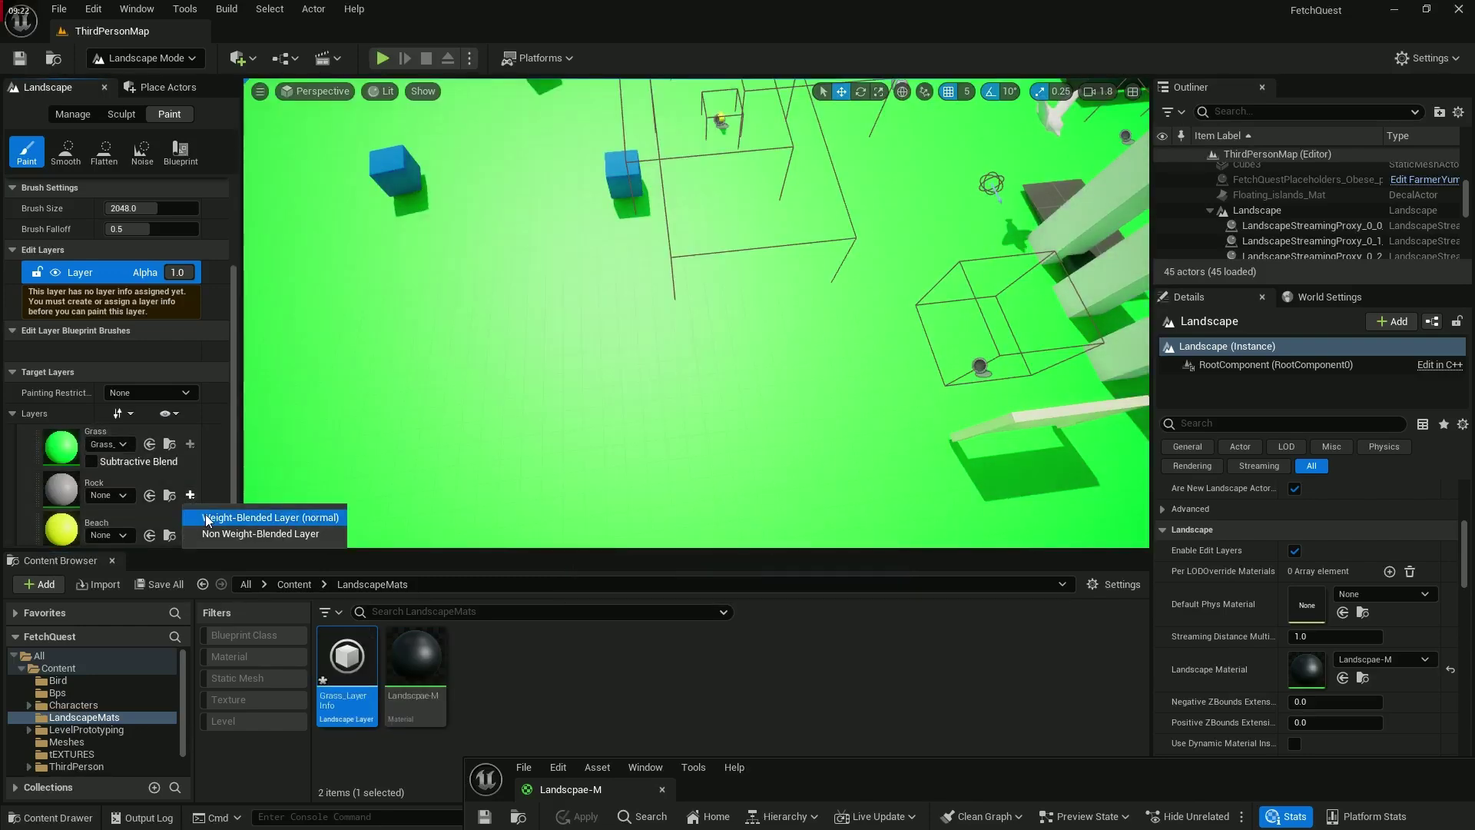
pyautogui.click(205, 515)
pyautogui.click(650, 385)
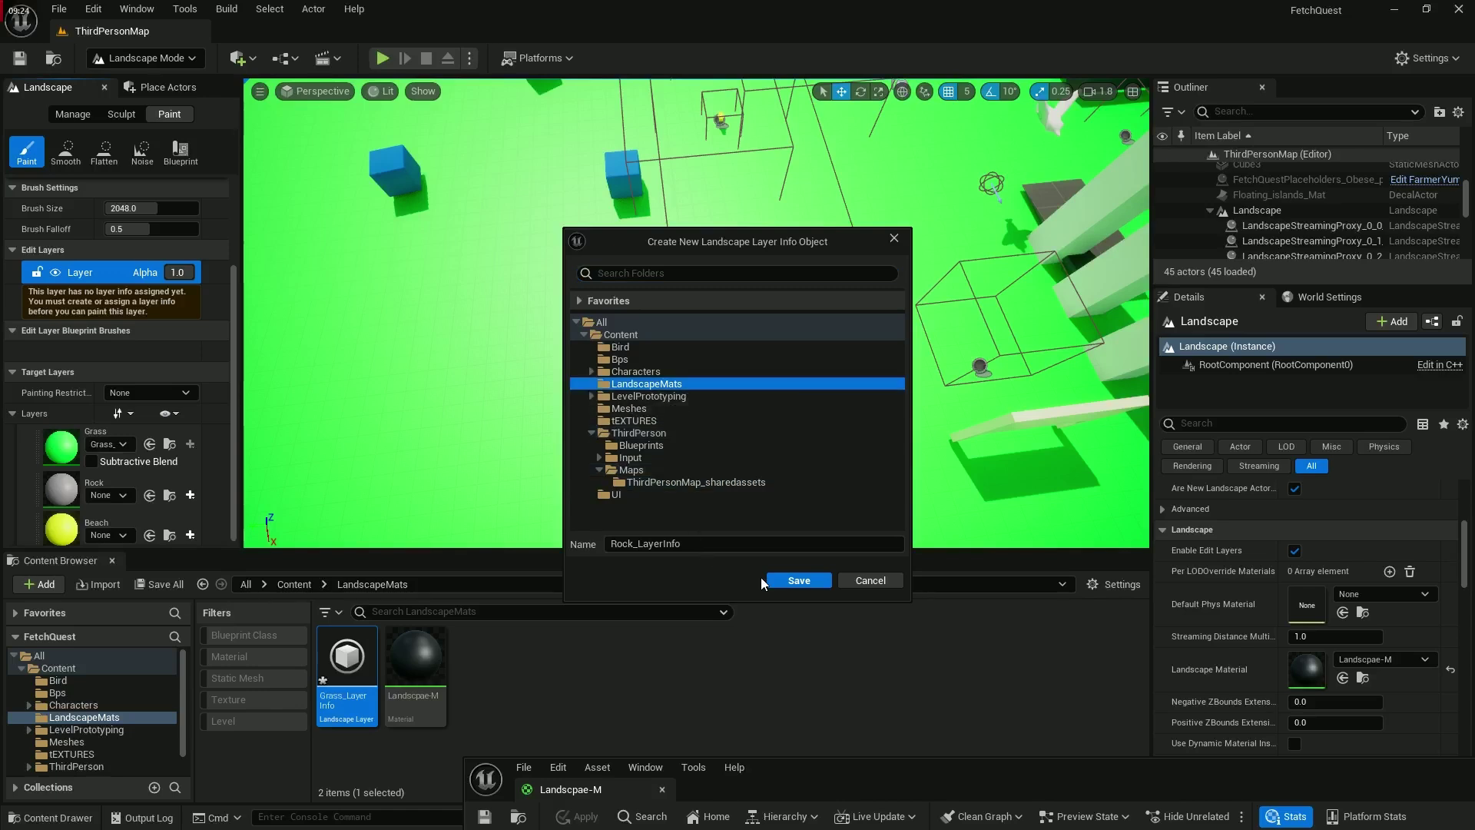
pyautogui.click(799, 580)
# Step: Create a weight-blended layer info for the Beach layer, saved as Beach_LayerInfo in the LandscapeMats folder
pyautogui.click(190, 540)
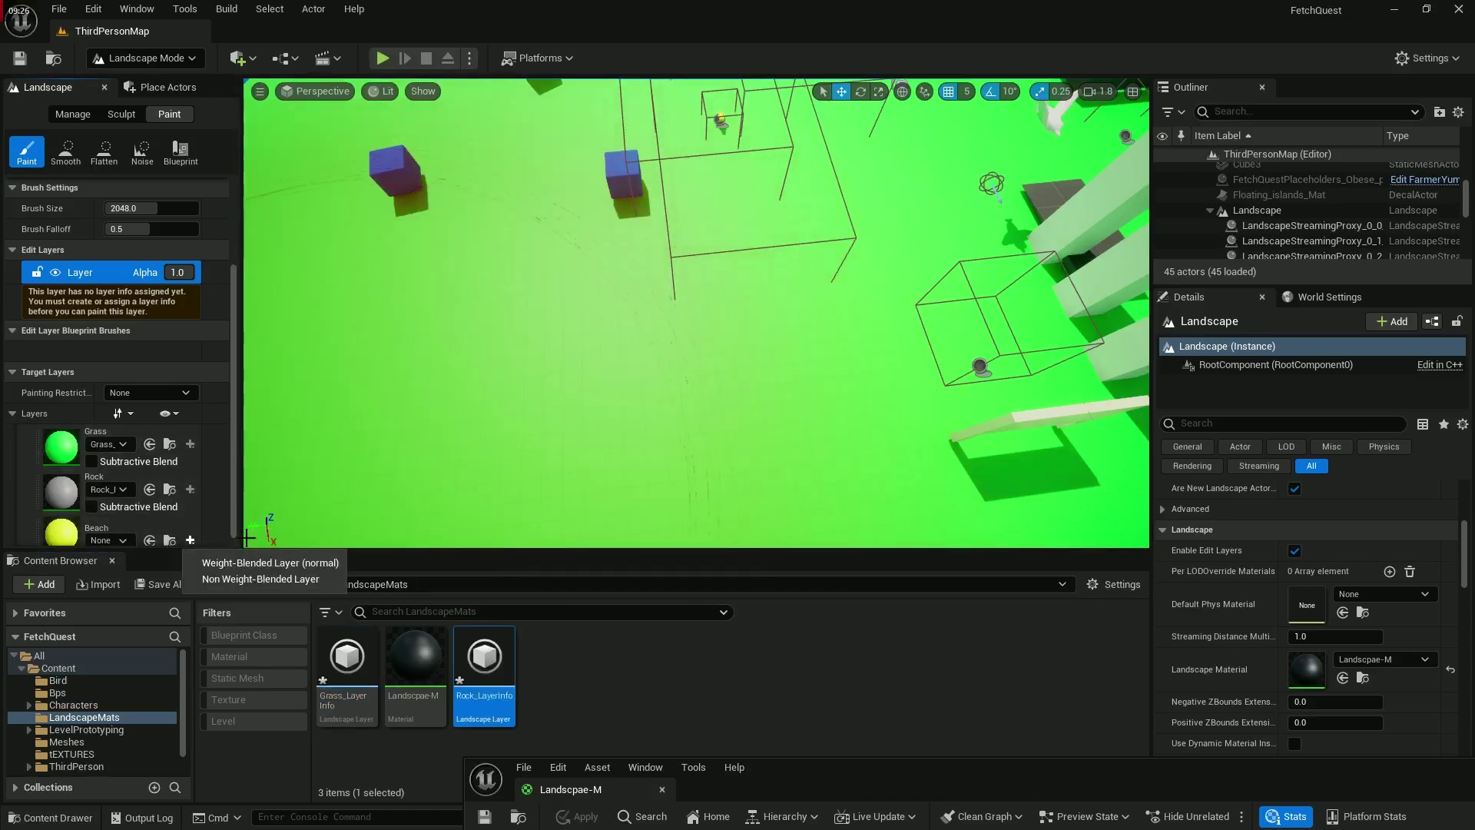
pyautogui.click(206, 562)
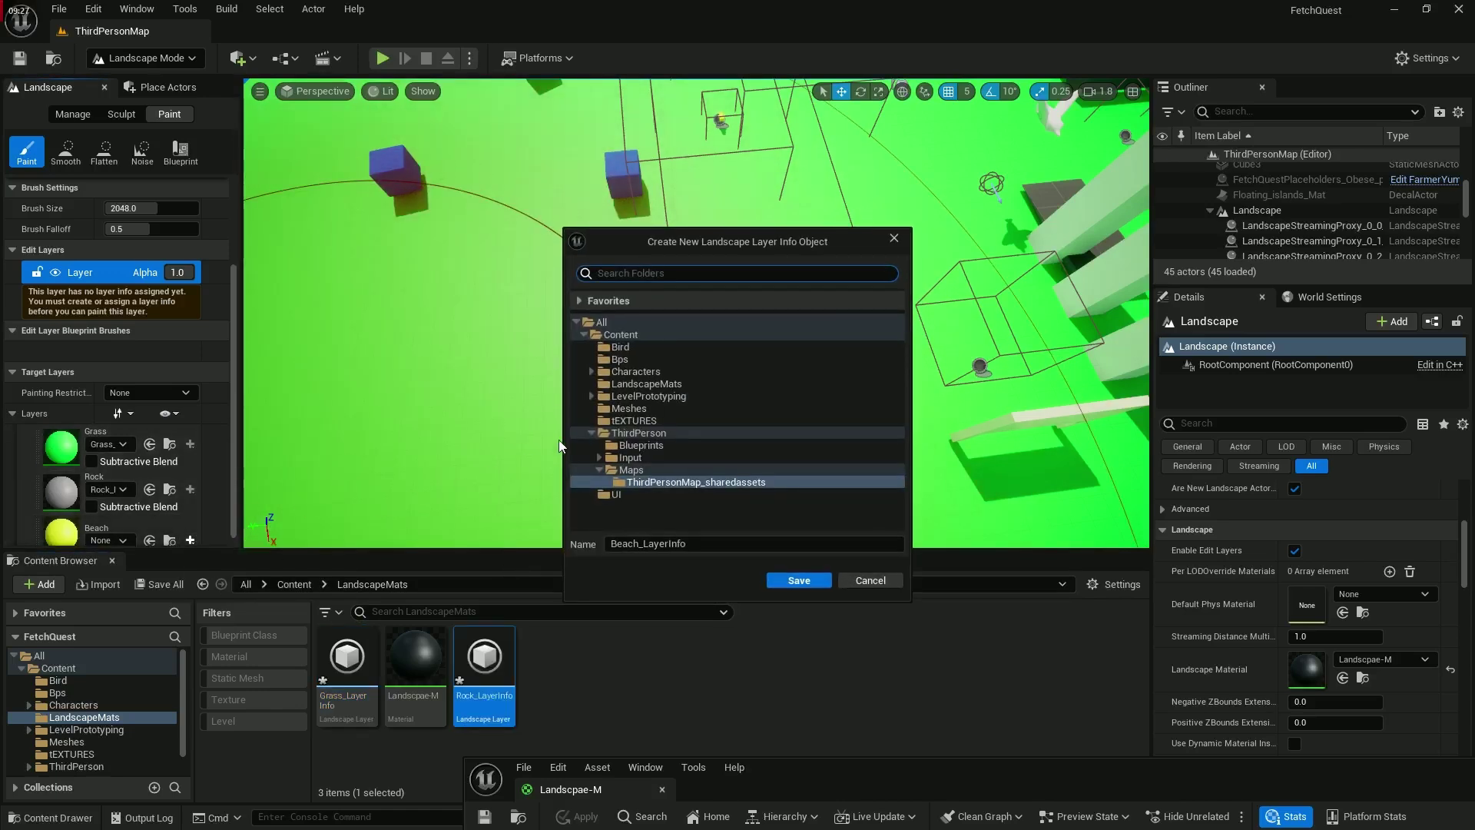
pyautogui.click(647, 383)
pyautogui.click(798, 581)
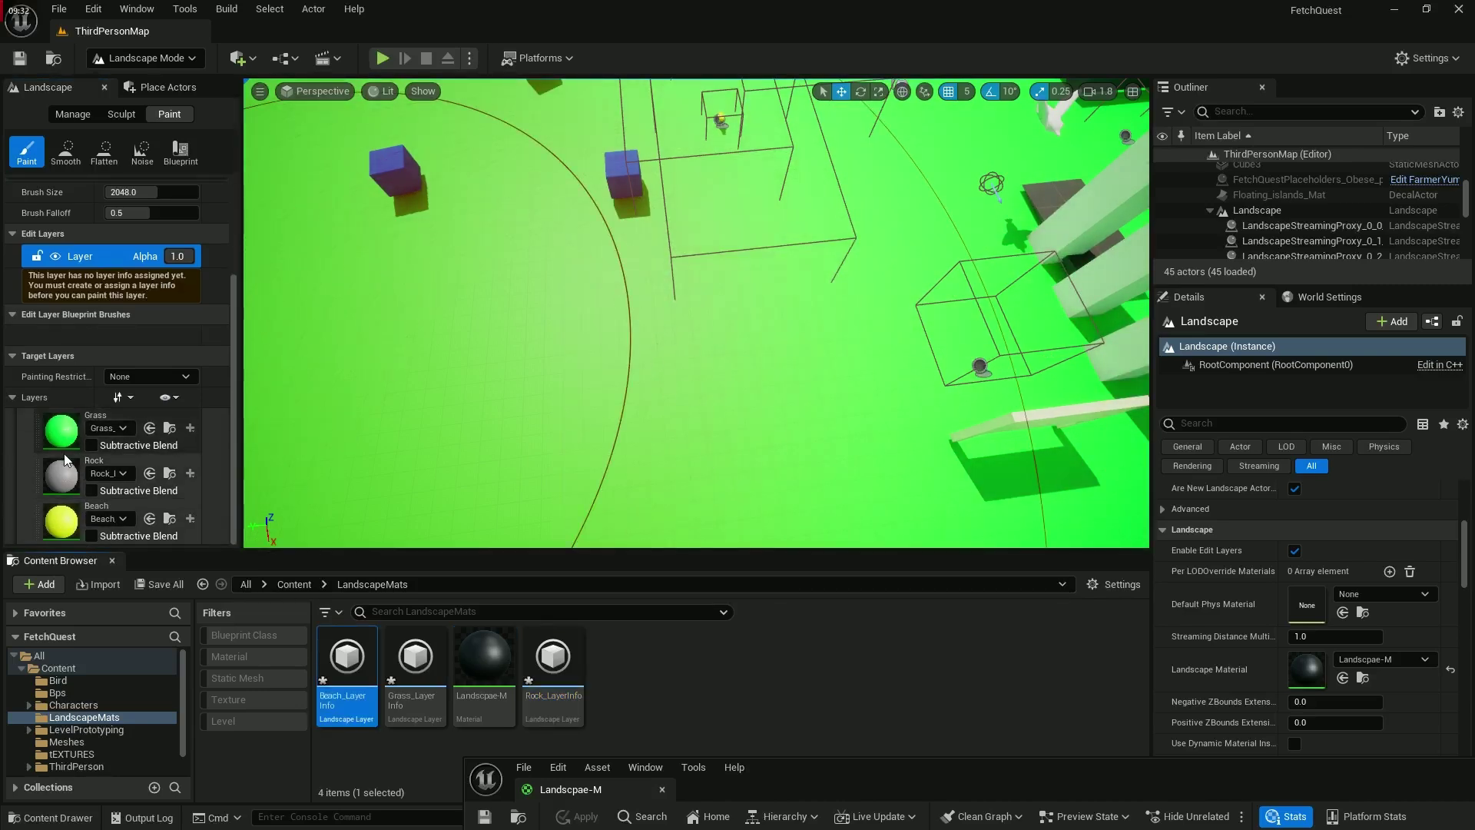
# Step: Paint a large Rock patch on the landscape around the blue cubes
pyautogui.click(63, 483)
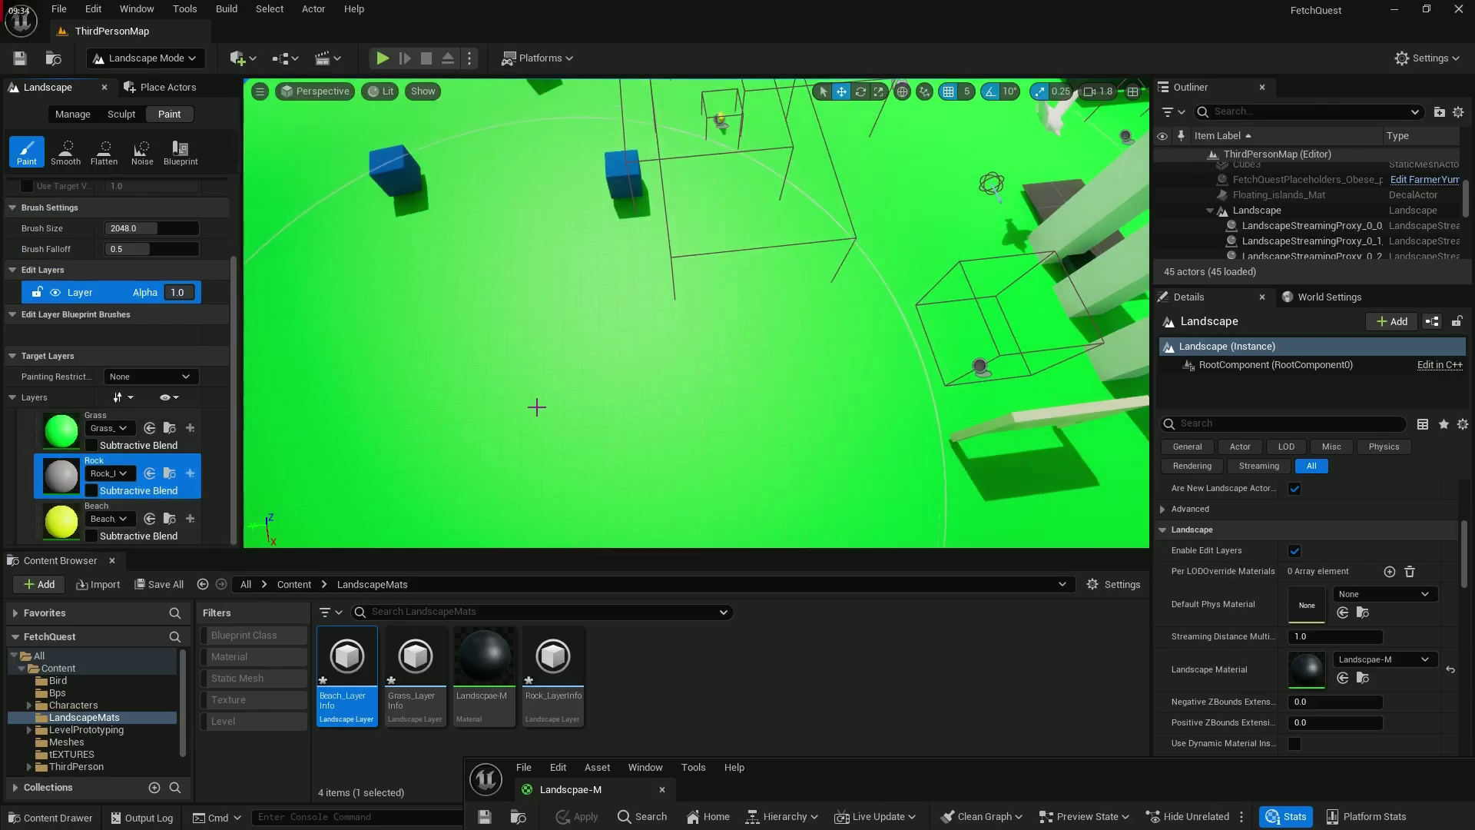
pyautogui.scroll(-8, 537, 407)
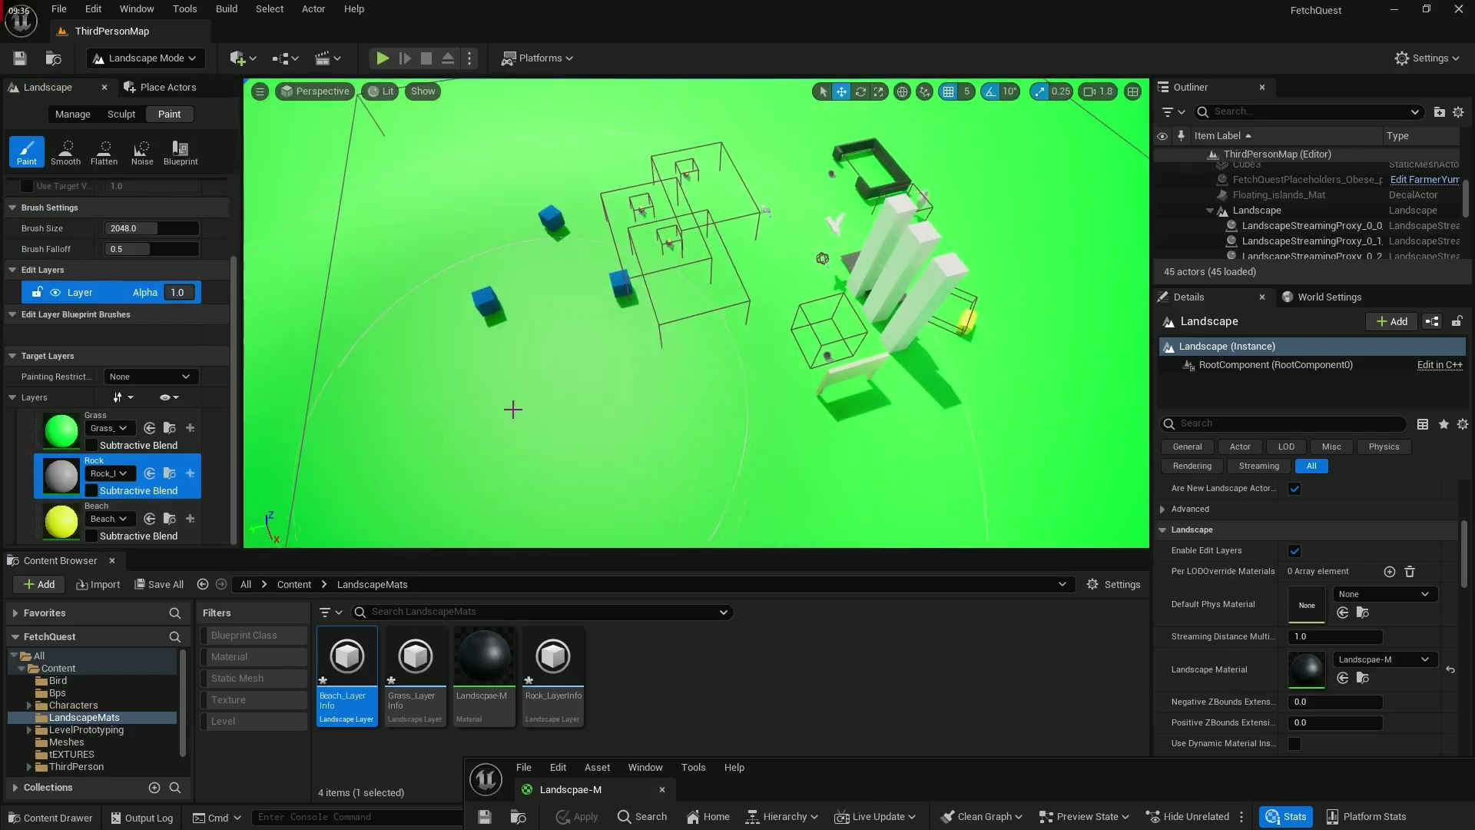
pyautogui.moveTo(513, 409)
pyautogui.mouseDown()
pyautogui.moveTo(458, 339)
pyautogui.moveTo(430, 379)
pyautogui.mouseUp()
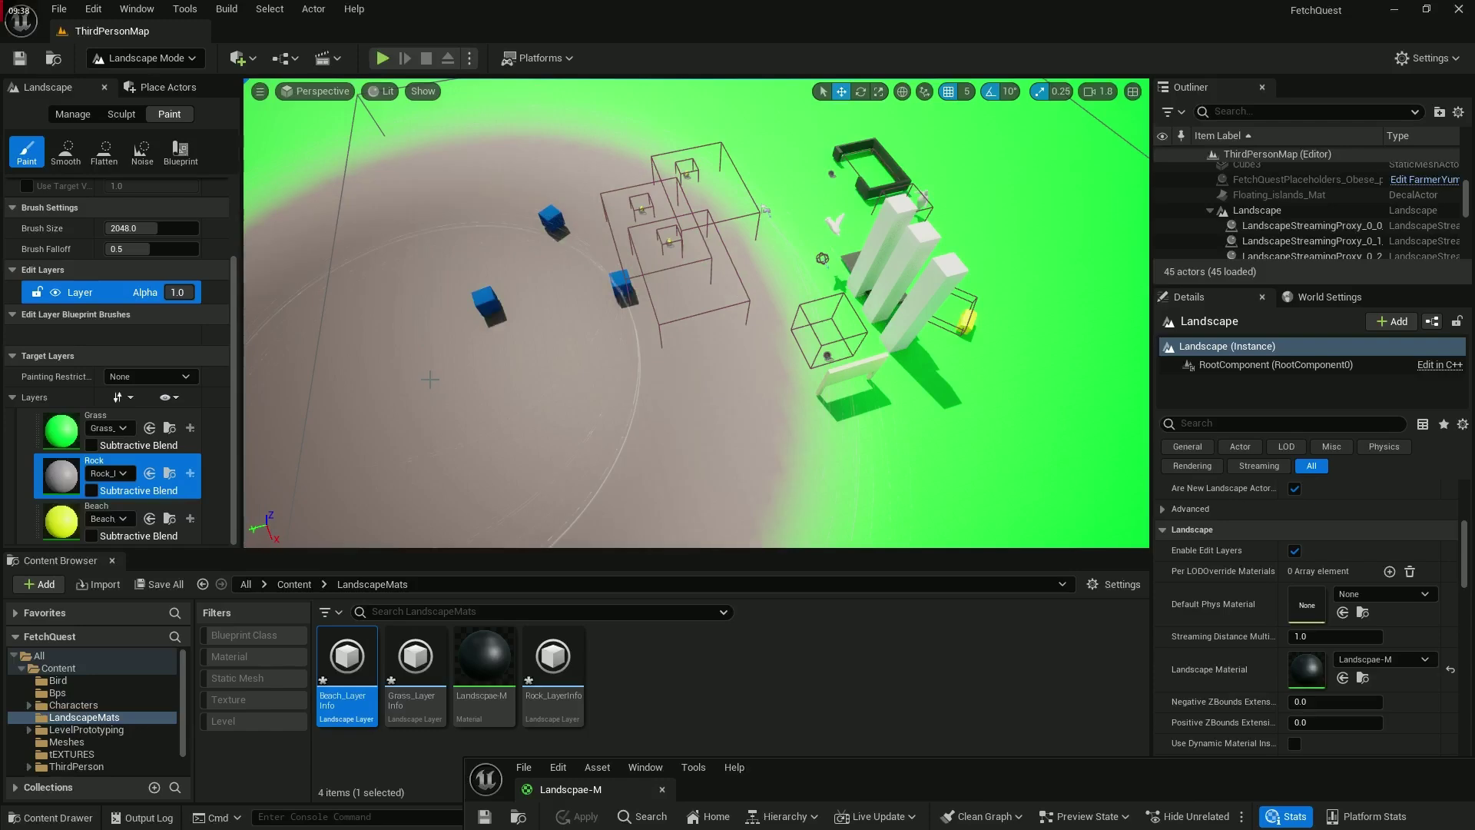
pyautogui.scroll(-10, 430, 379)
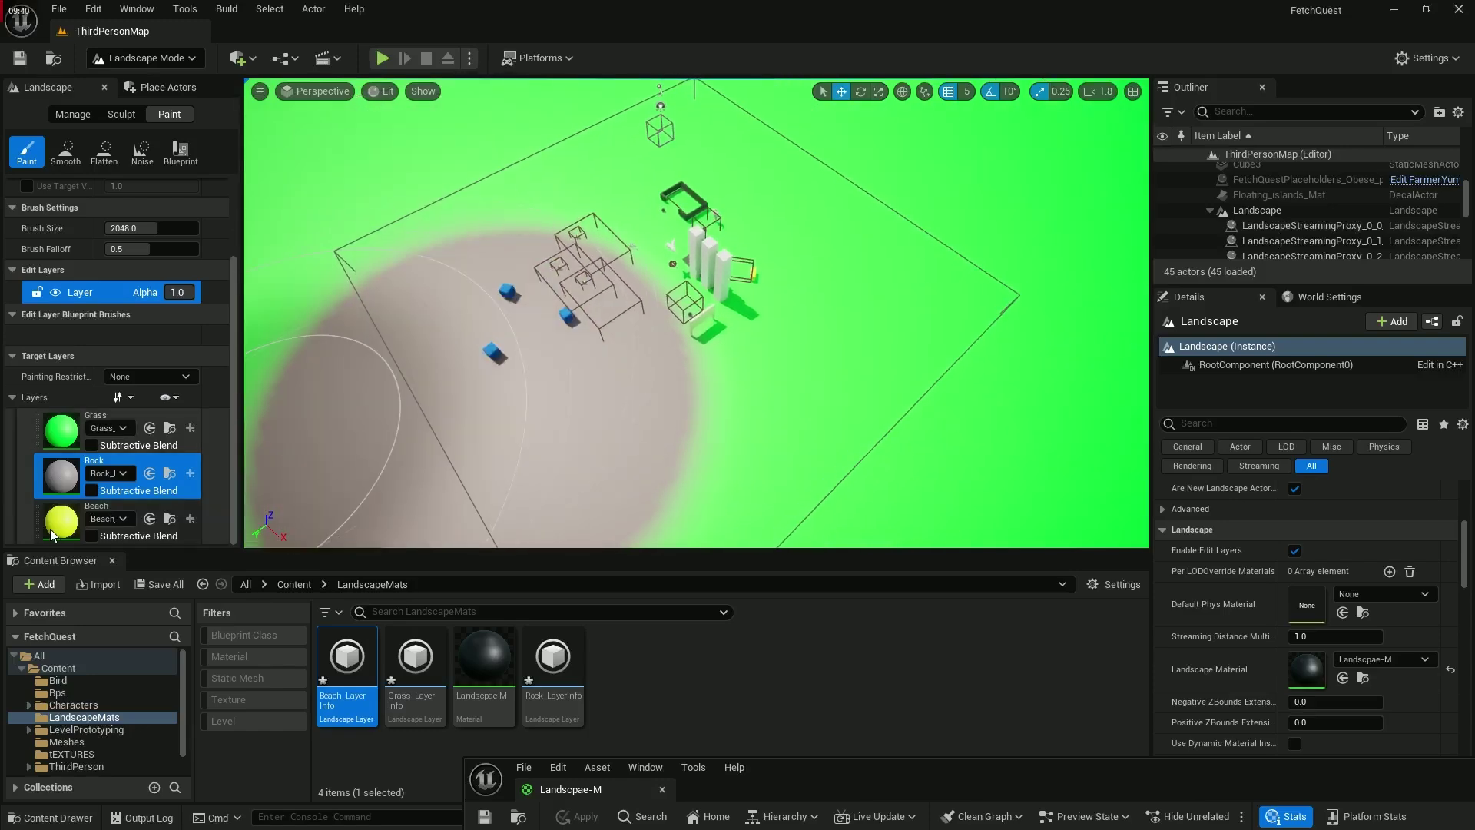
# Step: Paint a Beach patch next to the Rock area and a second Rock patch beside it
pyautogui.click(52, 529)
pyautogui.moveTo(691, 518); pyautogui.dragTo(718, 542, button='right')
pyautogui.scroll(-3, 704, 461)
pyautogui.moveTo(705, 428)
pyautogui.mouseDown()
pyautogui.moveTo(724, 443)
pyautogui.moveTo(698, 451)
pyautogui.moveTo(866, 441)
pyautogui.mouseUp()
pyautogui.moveTo(866, 441)
pyautogui.mouseDown(button='right')
pyautogui.moveTo(866, 400)
pyautogui.moveTo(791, 461)
pyautogui.moveTo(722, 453)
pyautogui.moveTo(699, 484)
pyautogui.mouseUp(button='right')
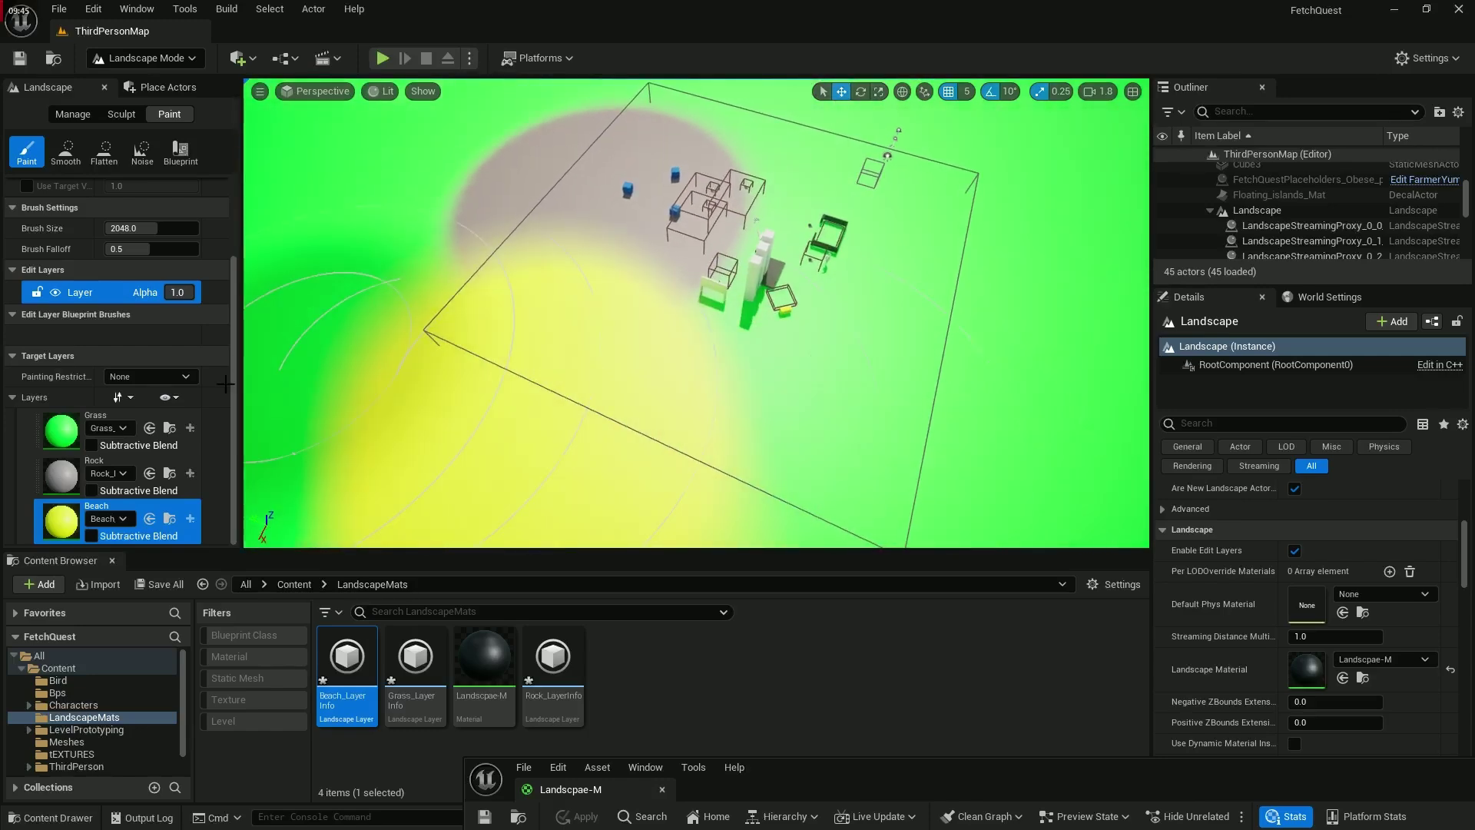
pyautogui.click(62, 478)
pyautogui.moveTo(797, 441); pyautogui.dragTo(826, 448)
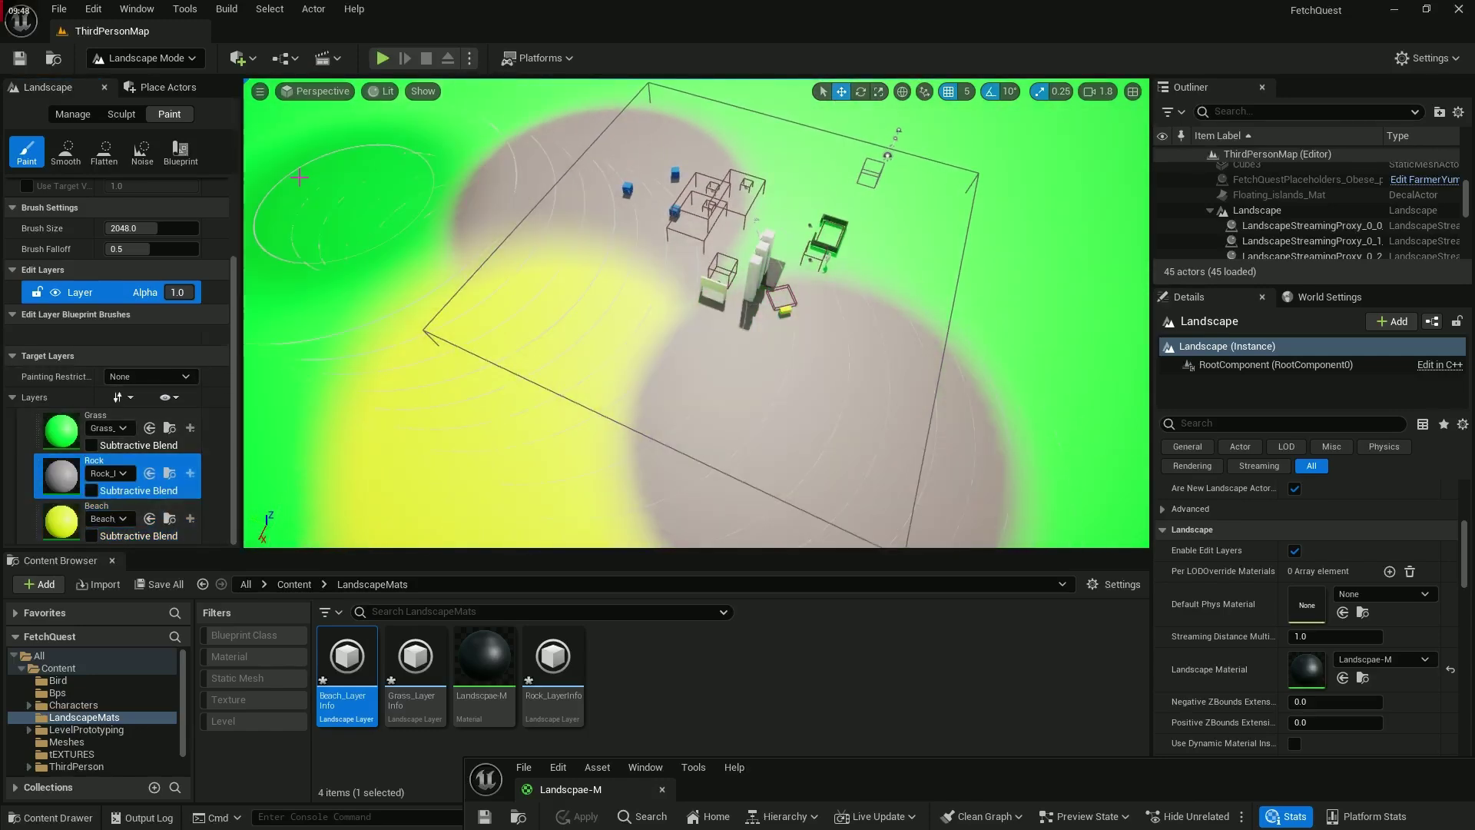
# Step: Play the level in the editor, run and jump across the painted ground, and end the play session
pyautogui.click(382, 58)
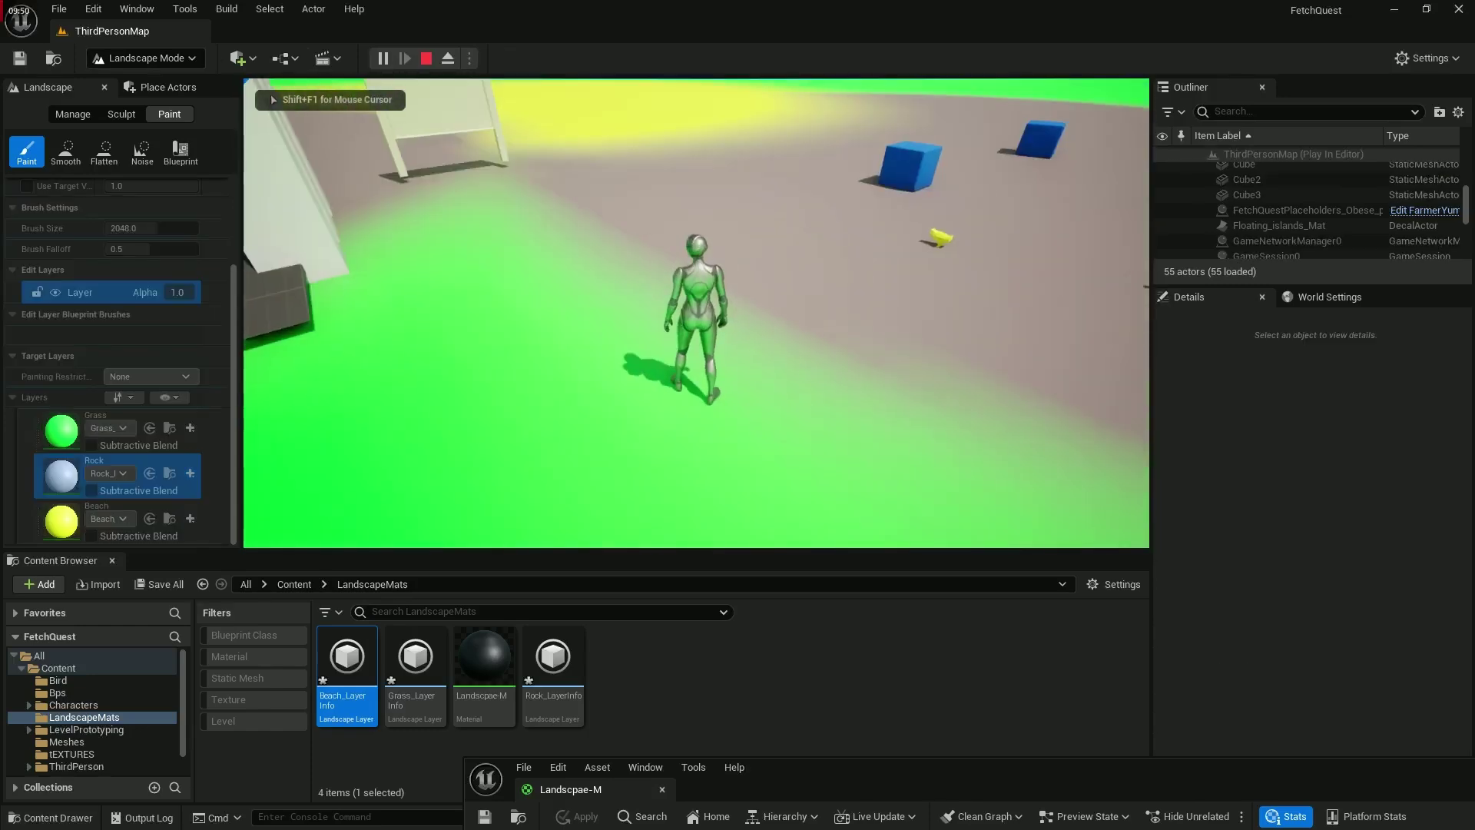
pyautogui.press('w')
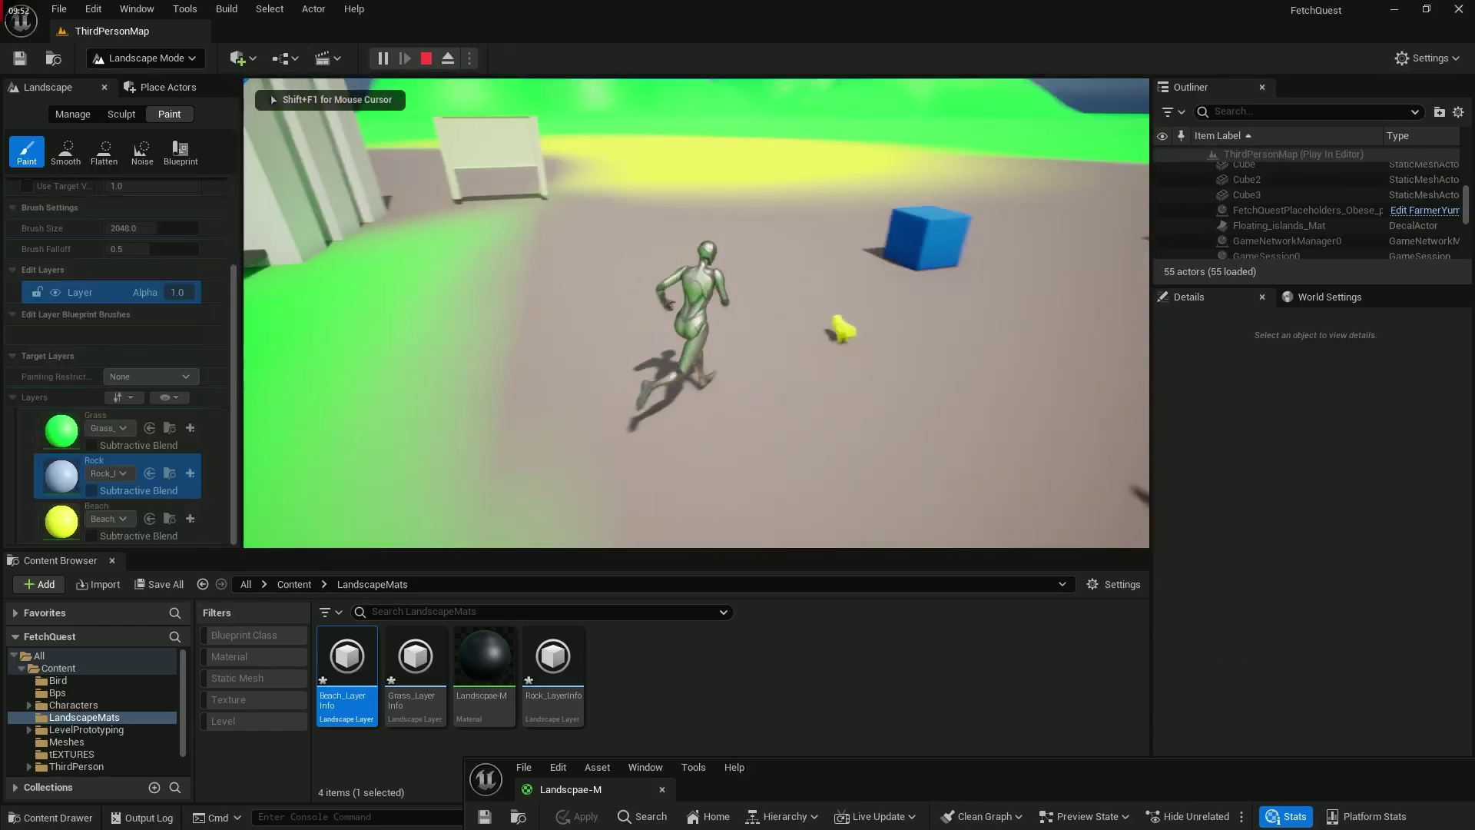
pyautogui.press('space')
pyautogui.press('s')
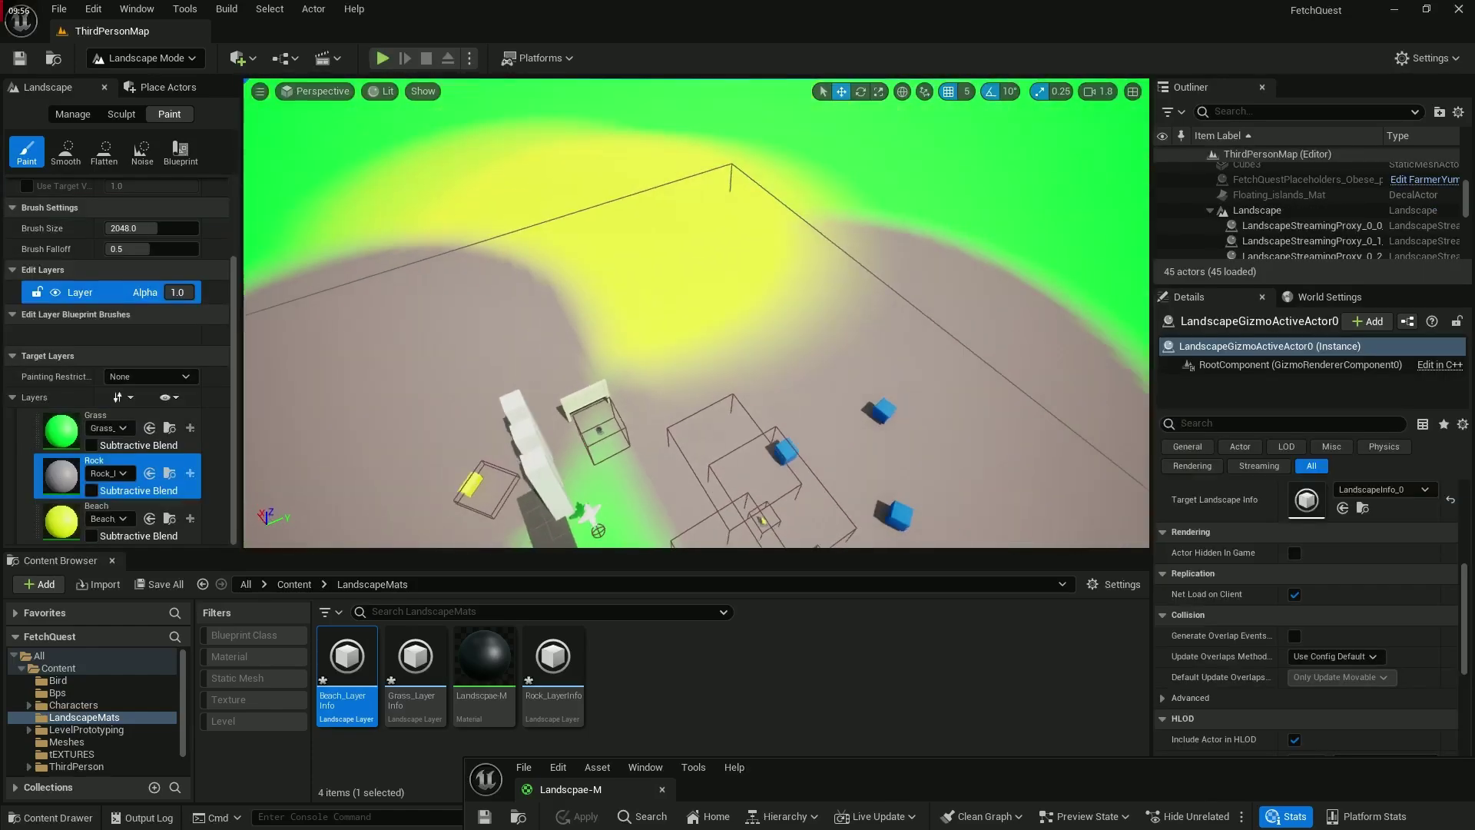
pyautogui.moveTo(693, 328); pyautogui.dragTo(693, 328, button='right')
# Step: Switch to Poly Haven in the browser and open its Terrain texture category
pyautogui.moveTo(790, 781); pyautogui.dragTo(747, 565)
pyautogui.hotkey('alt', 'Tab')
pyautogui.click(318, 527)
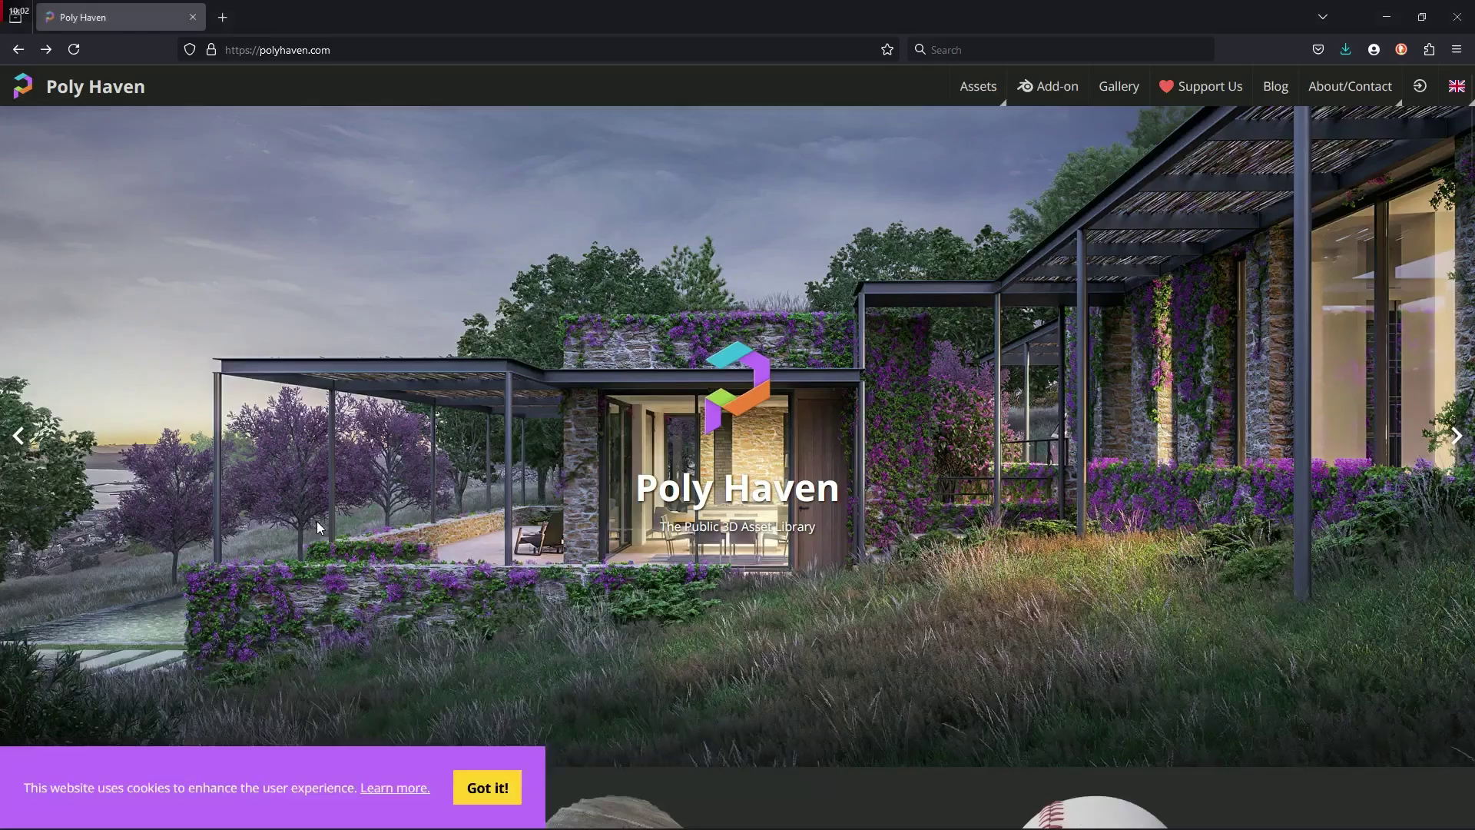
pyautogui.scroll(-2, 660, 457)
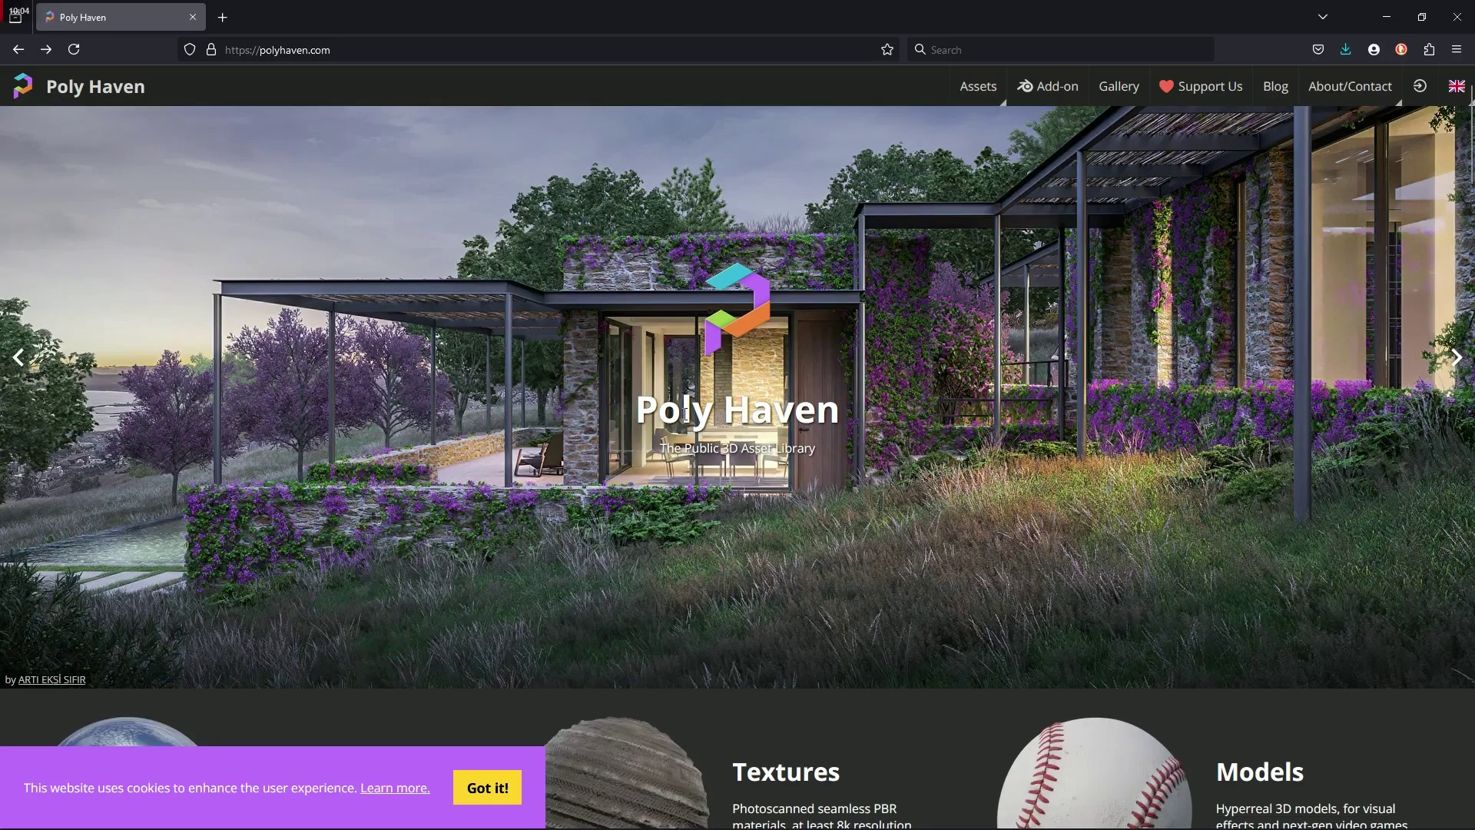
pyautogui.scroll(2, 492, 276)
pyautogui.scroll(-5, 642, 371)
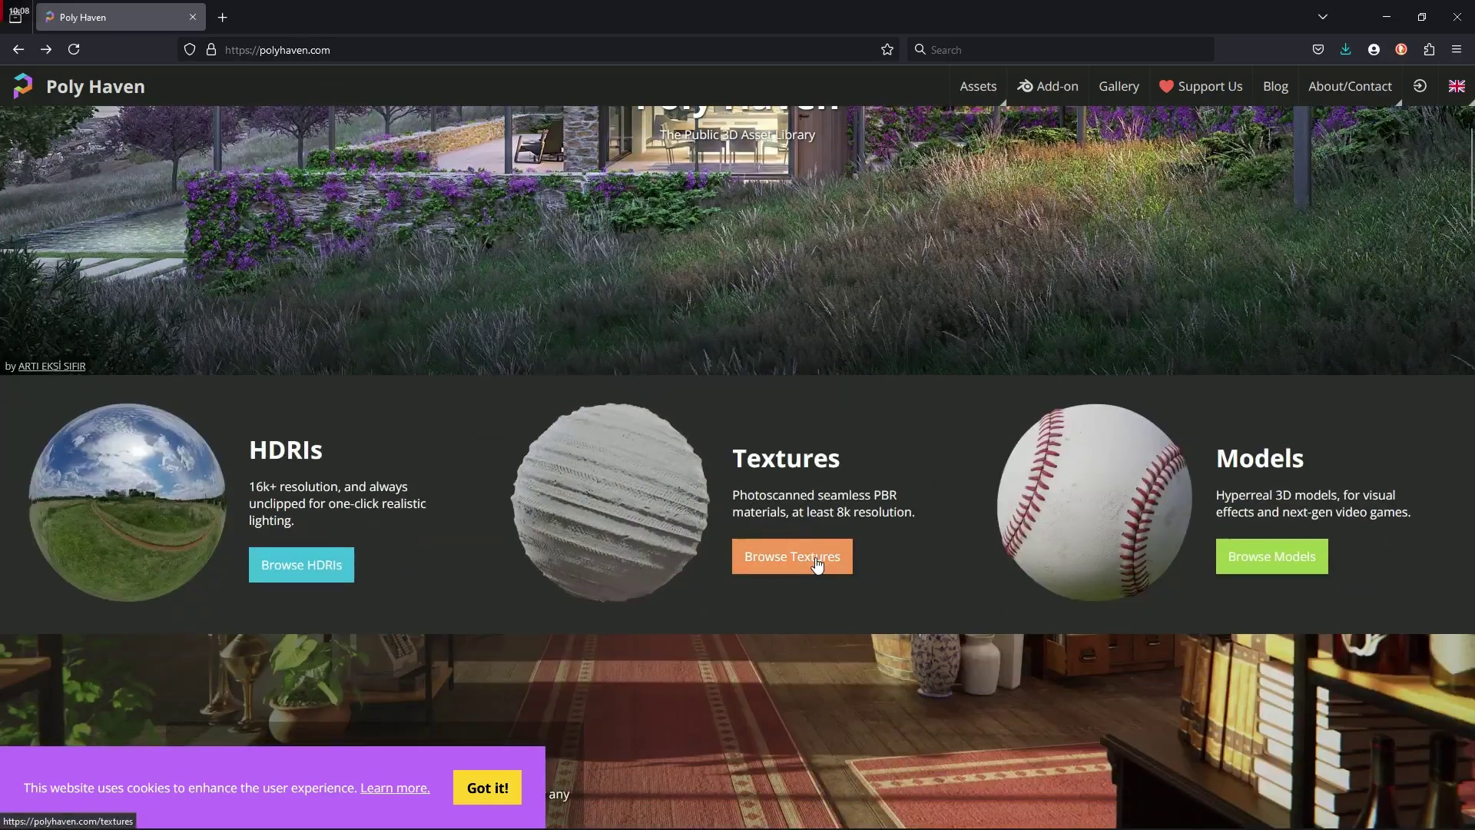
pyautogui.click(816, 565)
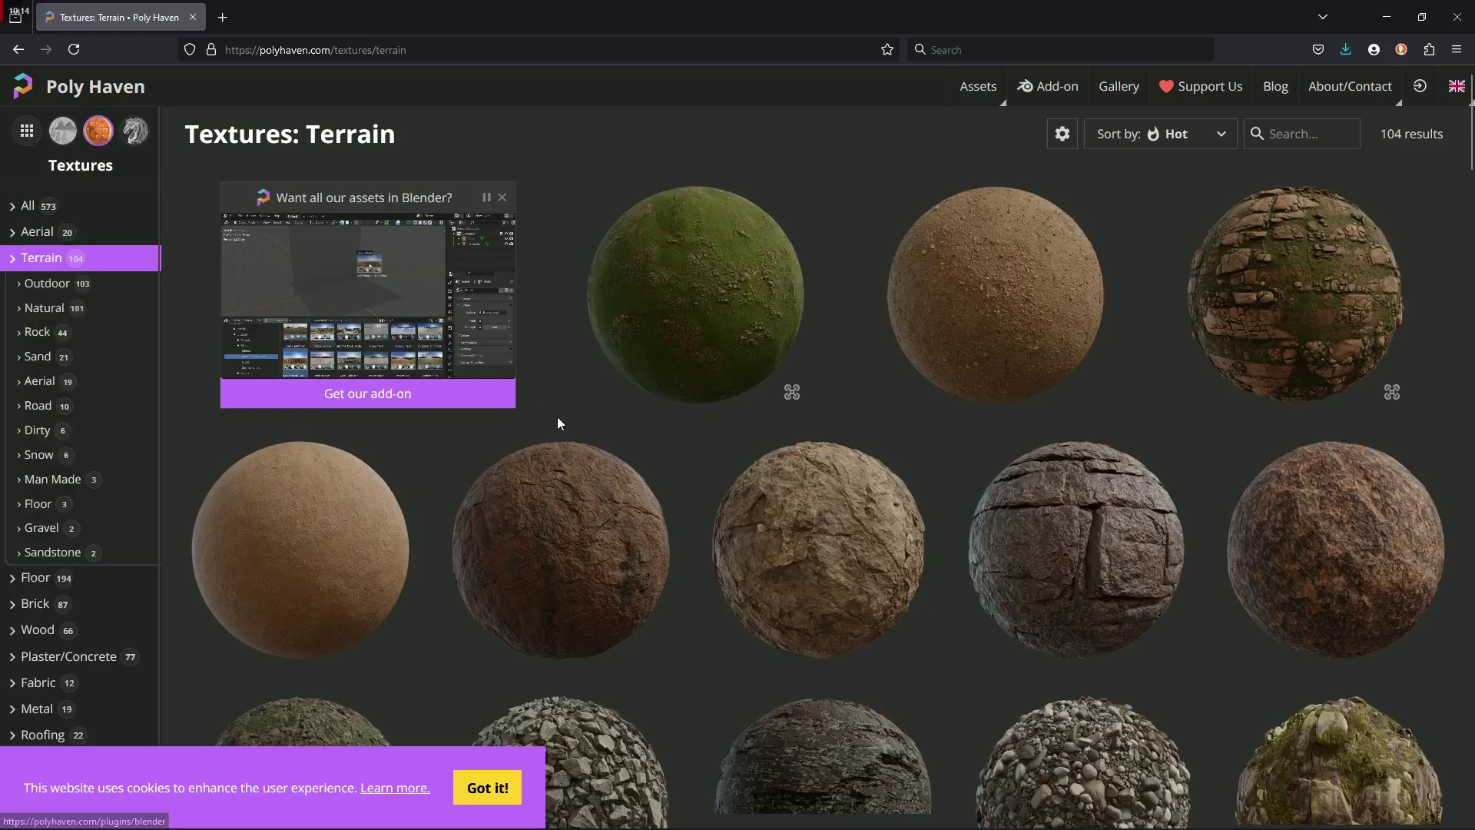
# Step: Browse the Terrain textures and open the Rocky Trail texture
pyautogui.scroll(-3, 999, 423)
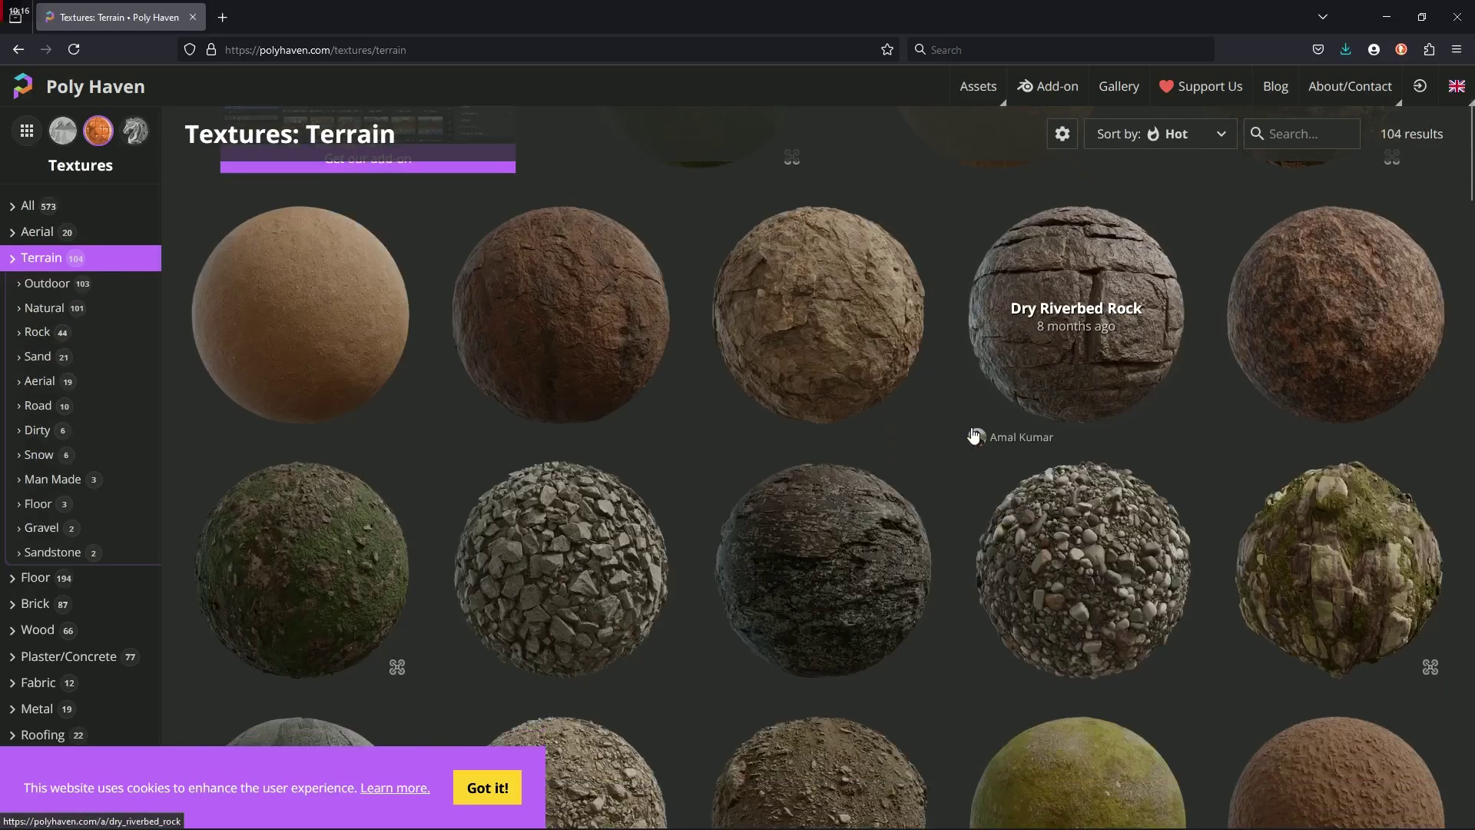
pyautogui.scroll(-2, 915, 419)
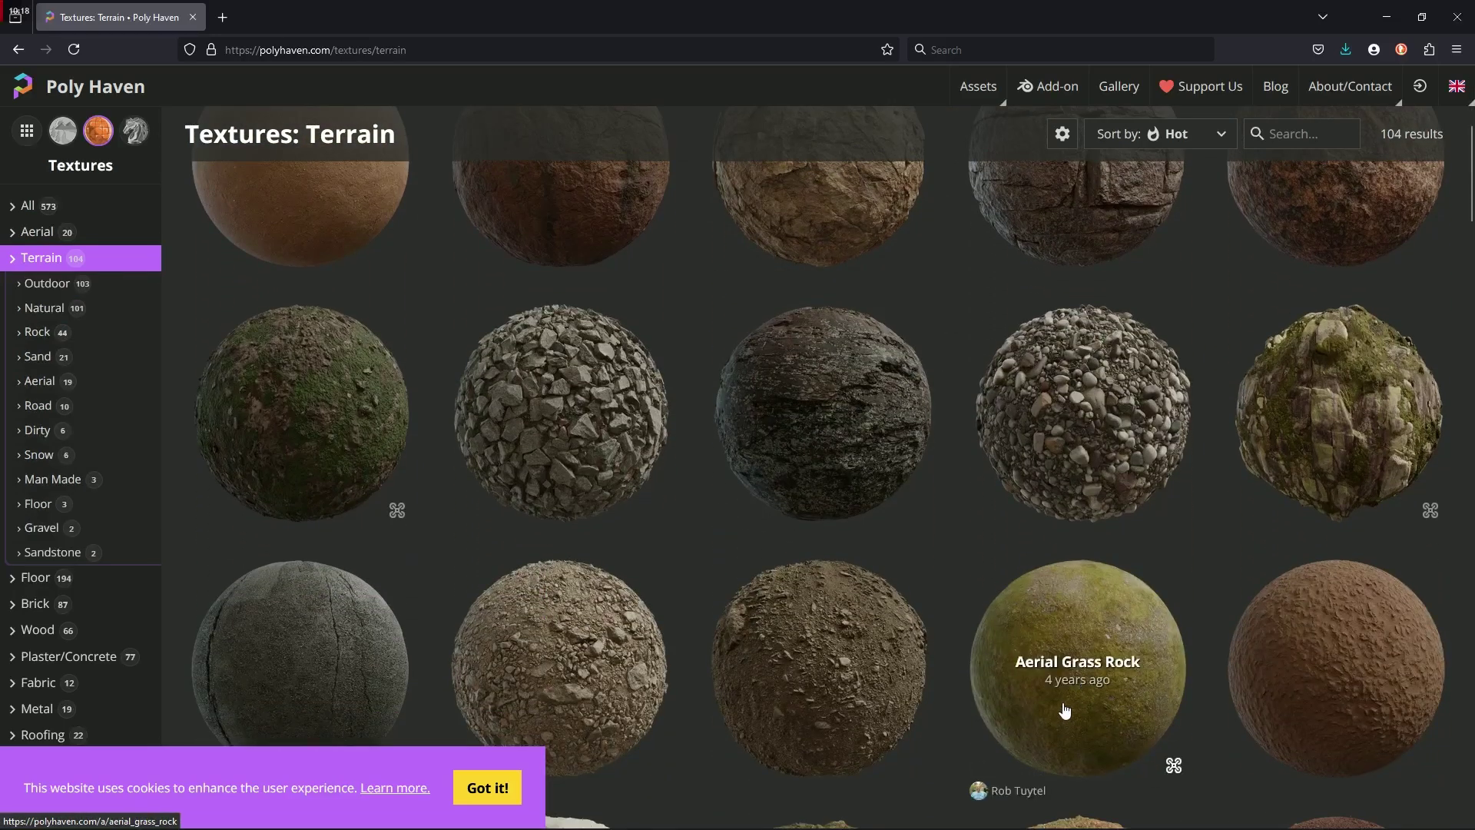
pyautogui.scroll(-4, 1064, 703)
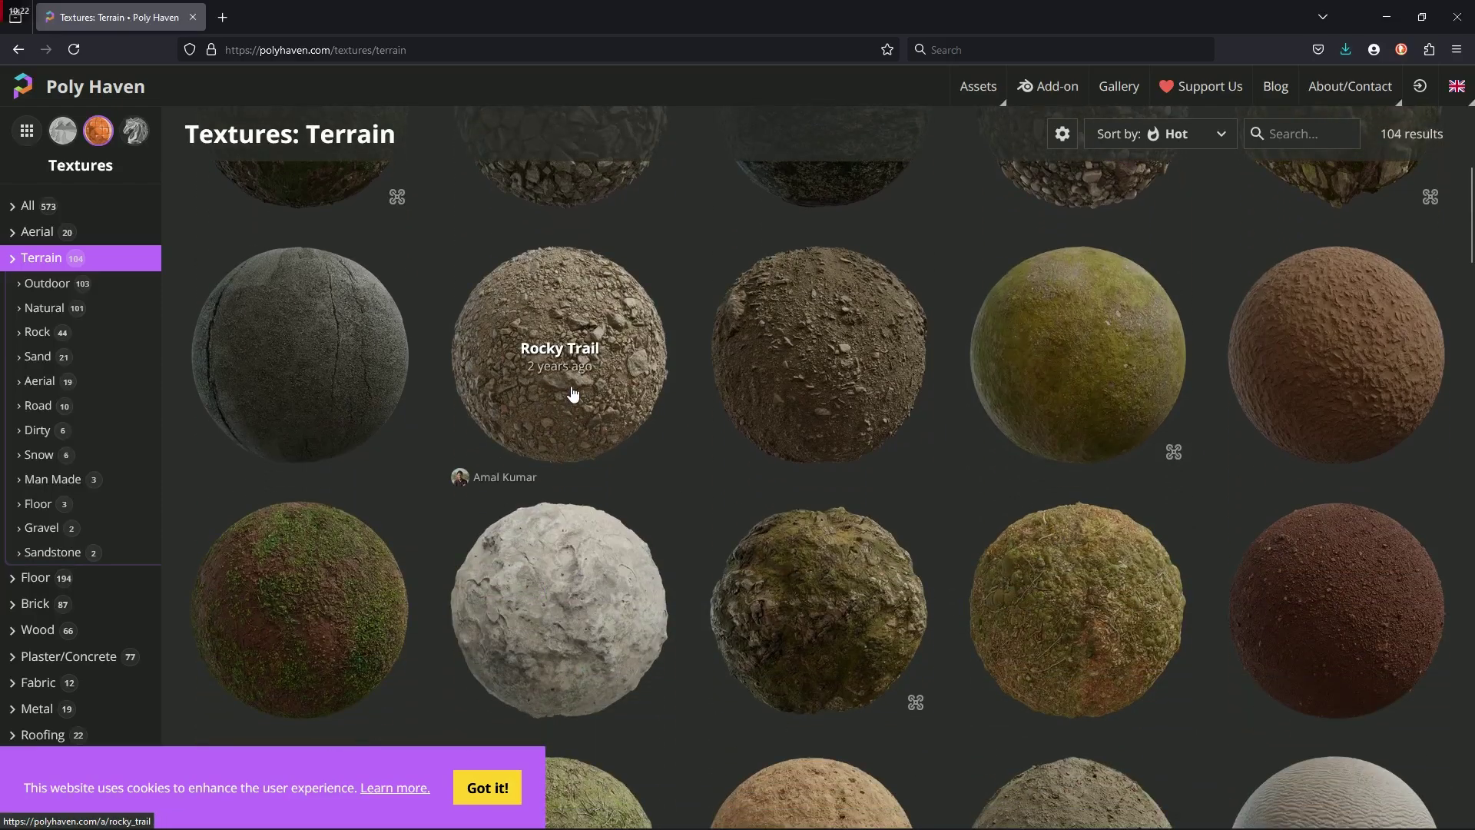
pyautogui.click(572, 394)
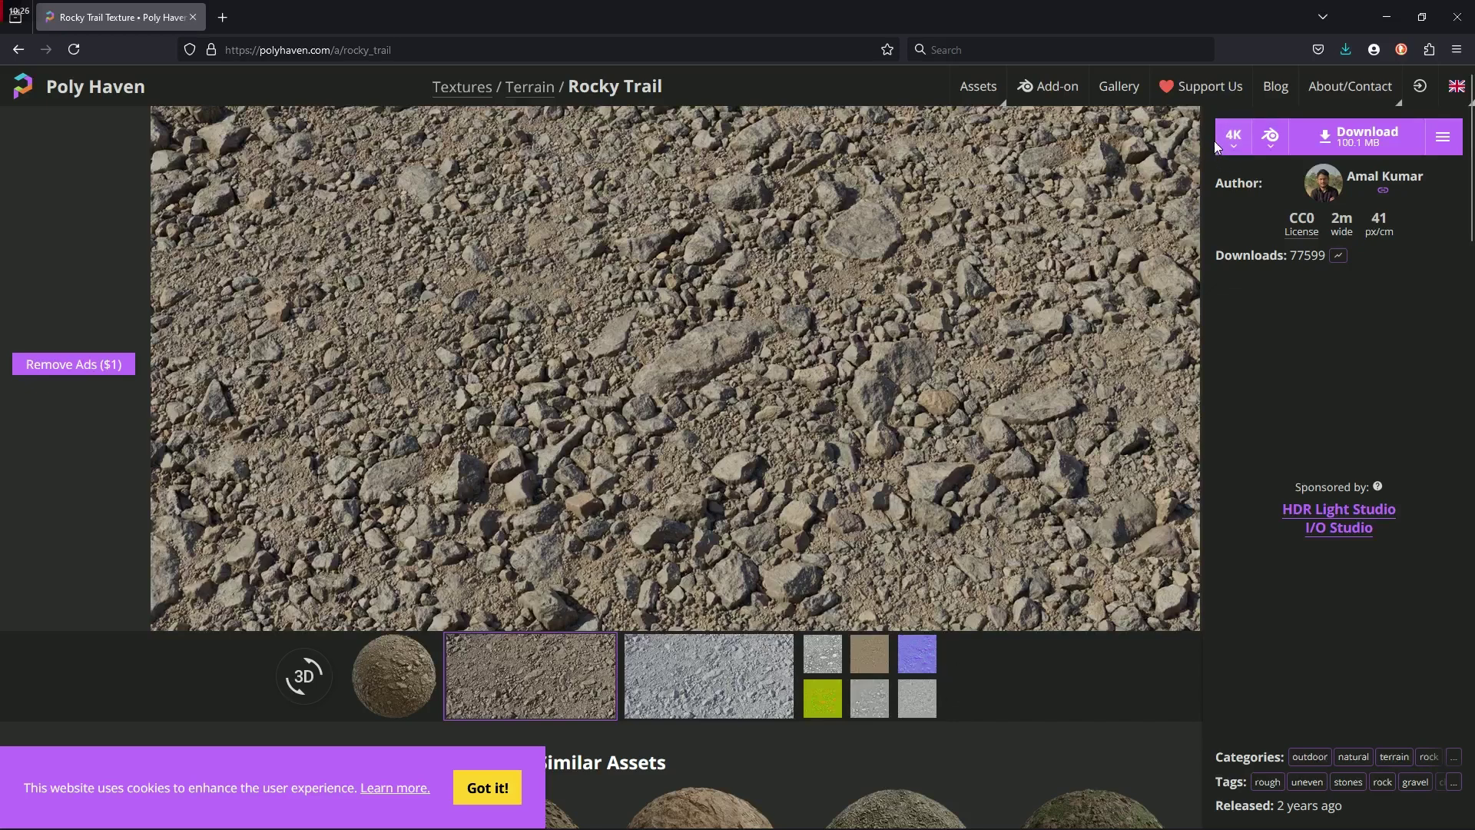
# Step: Download the Rocky Trail texture at 2K resolution as a ZIP
pyautogui.click(1233, 139)
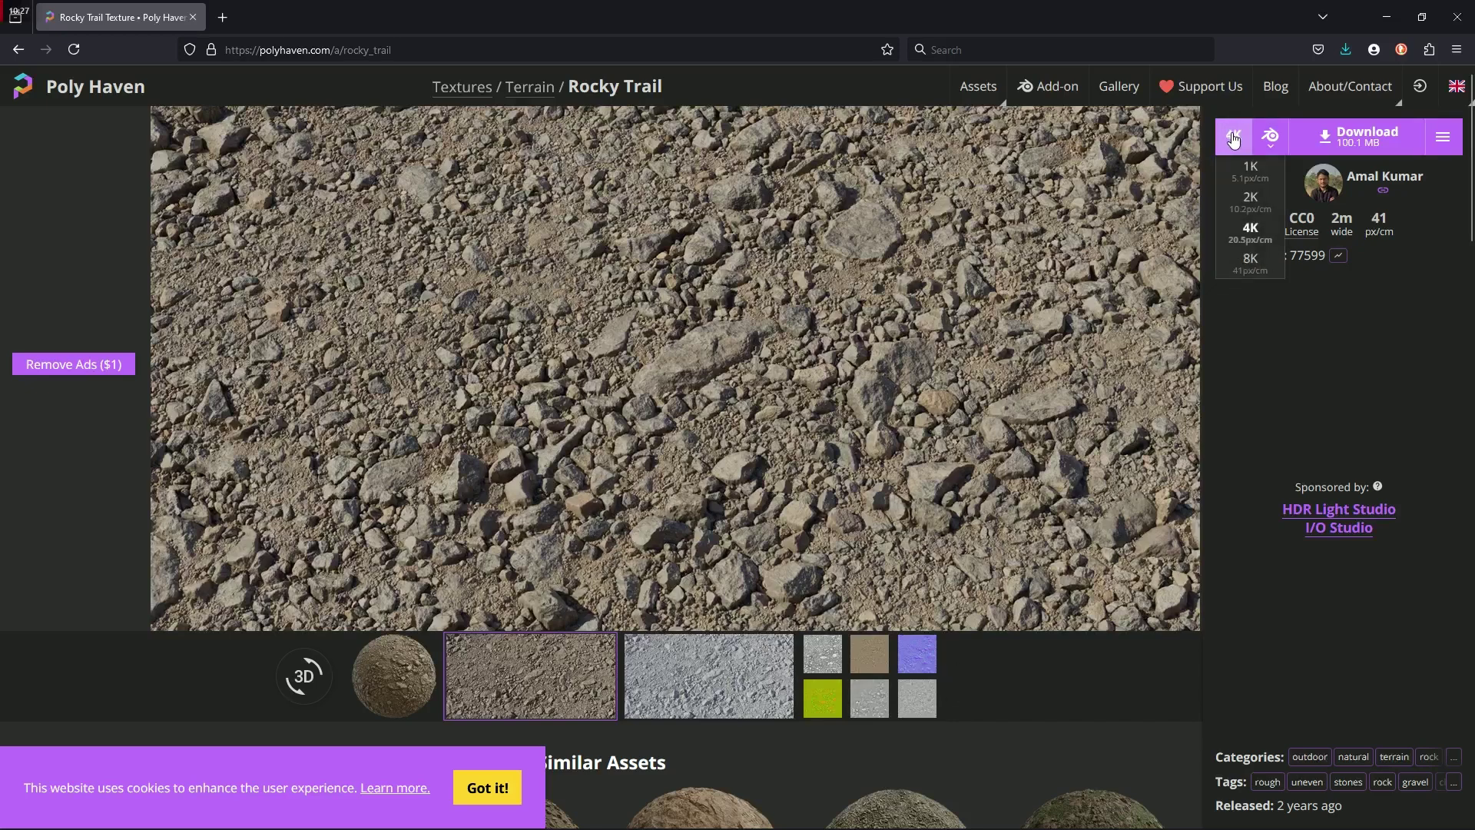
pyautogui.click(1252, 202)
pyautogui.click(1270, 146)
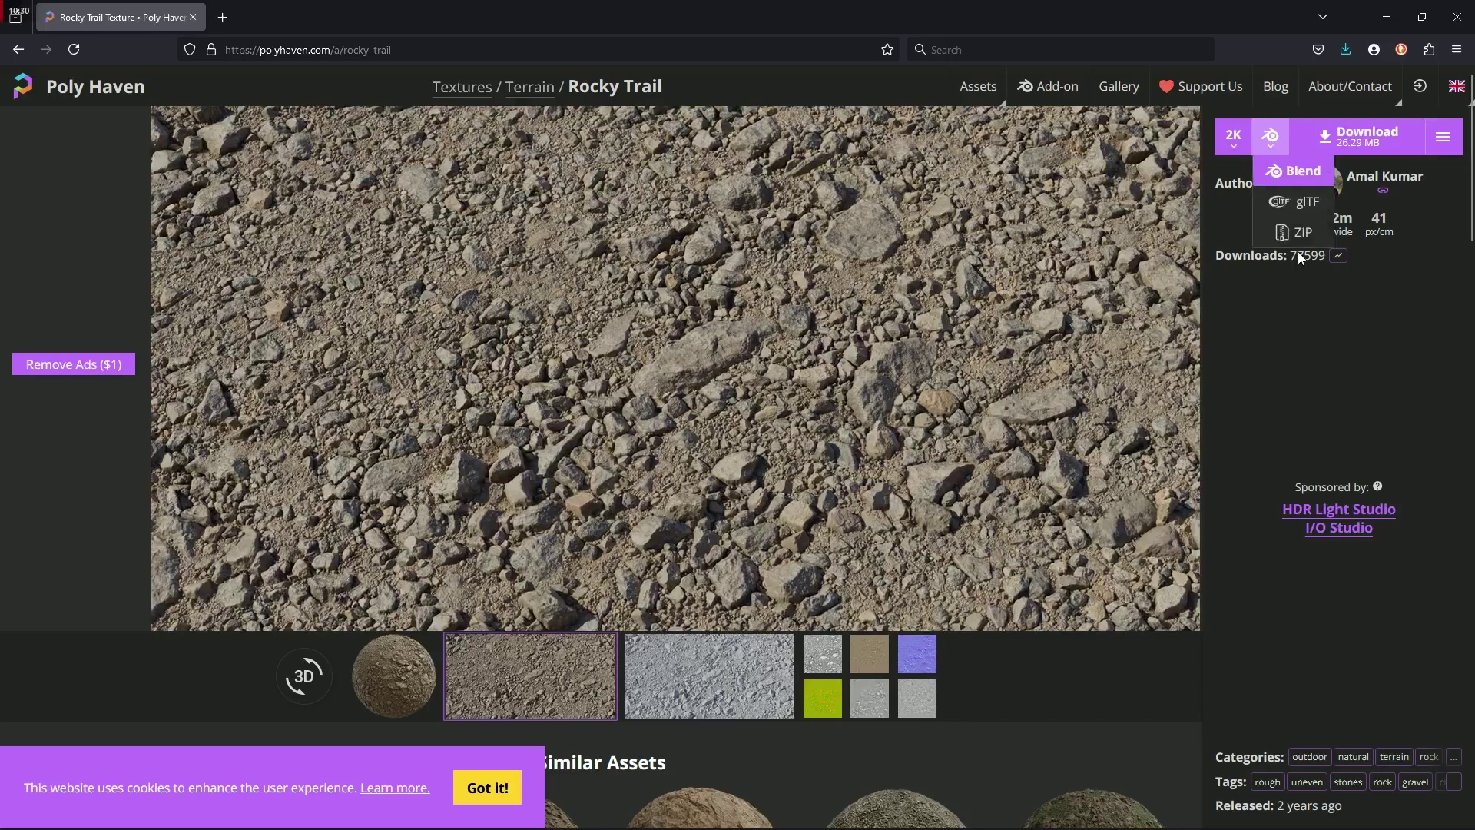
pyautogui.click(1286, 230)
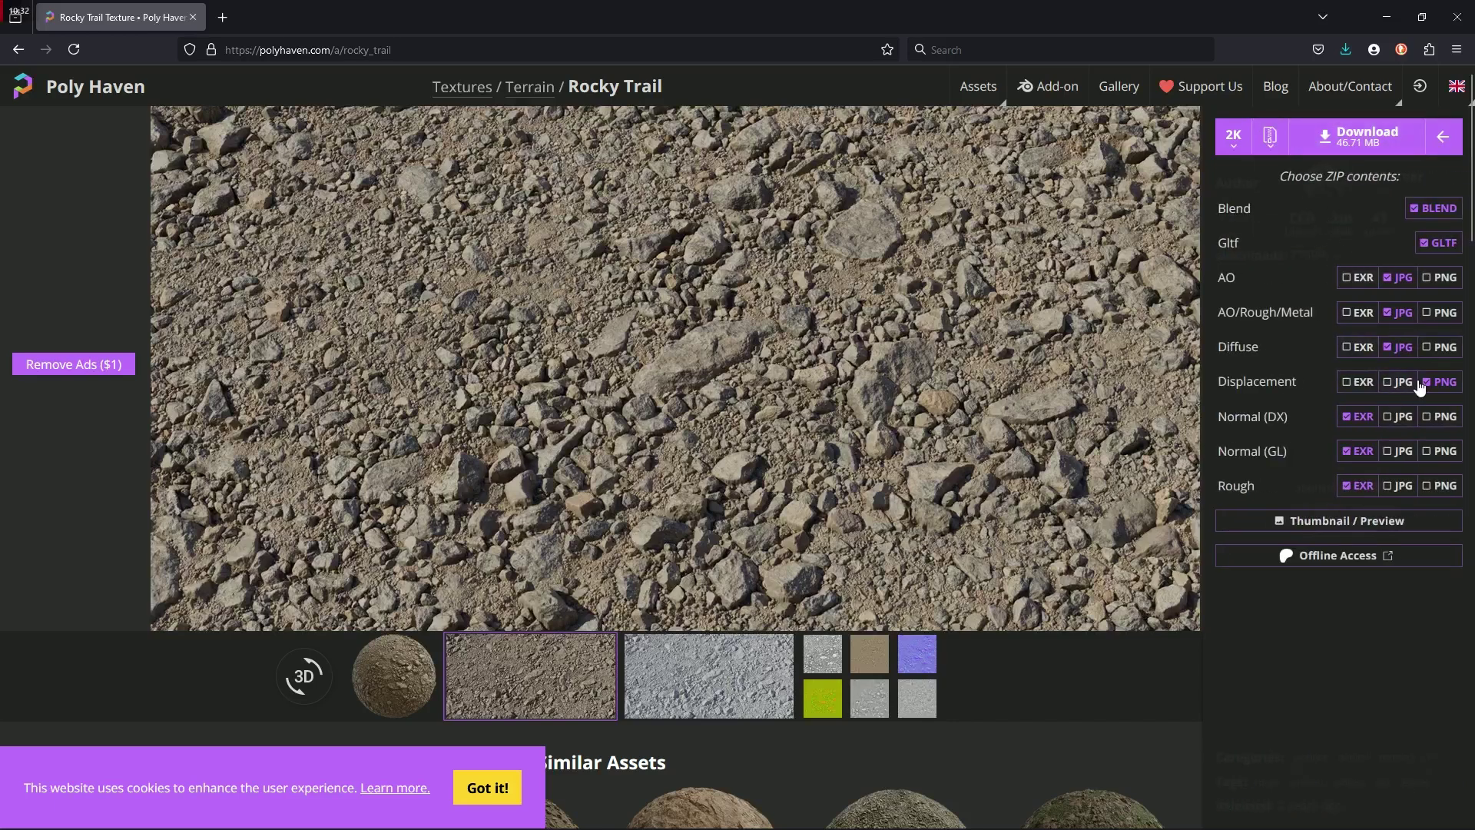
pyautogui.click(1333, 140)
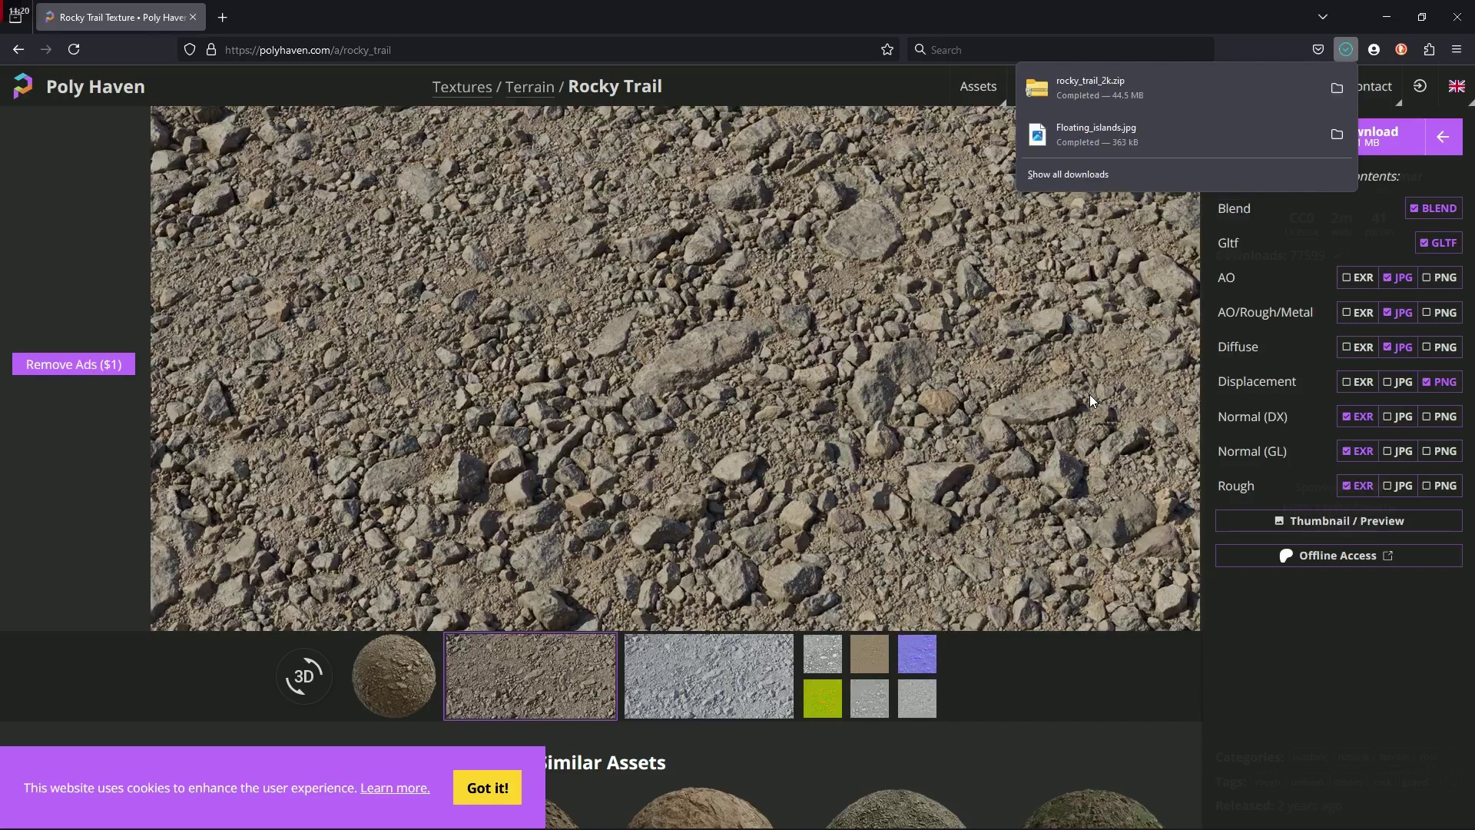
# Step: Extract the rocky_trail_2k archive in the Downloads folder
pyautogui.click(1336, 89)
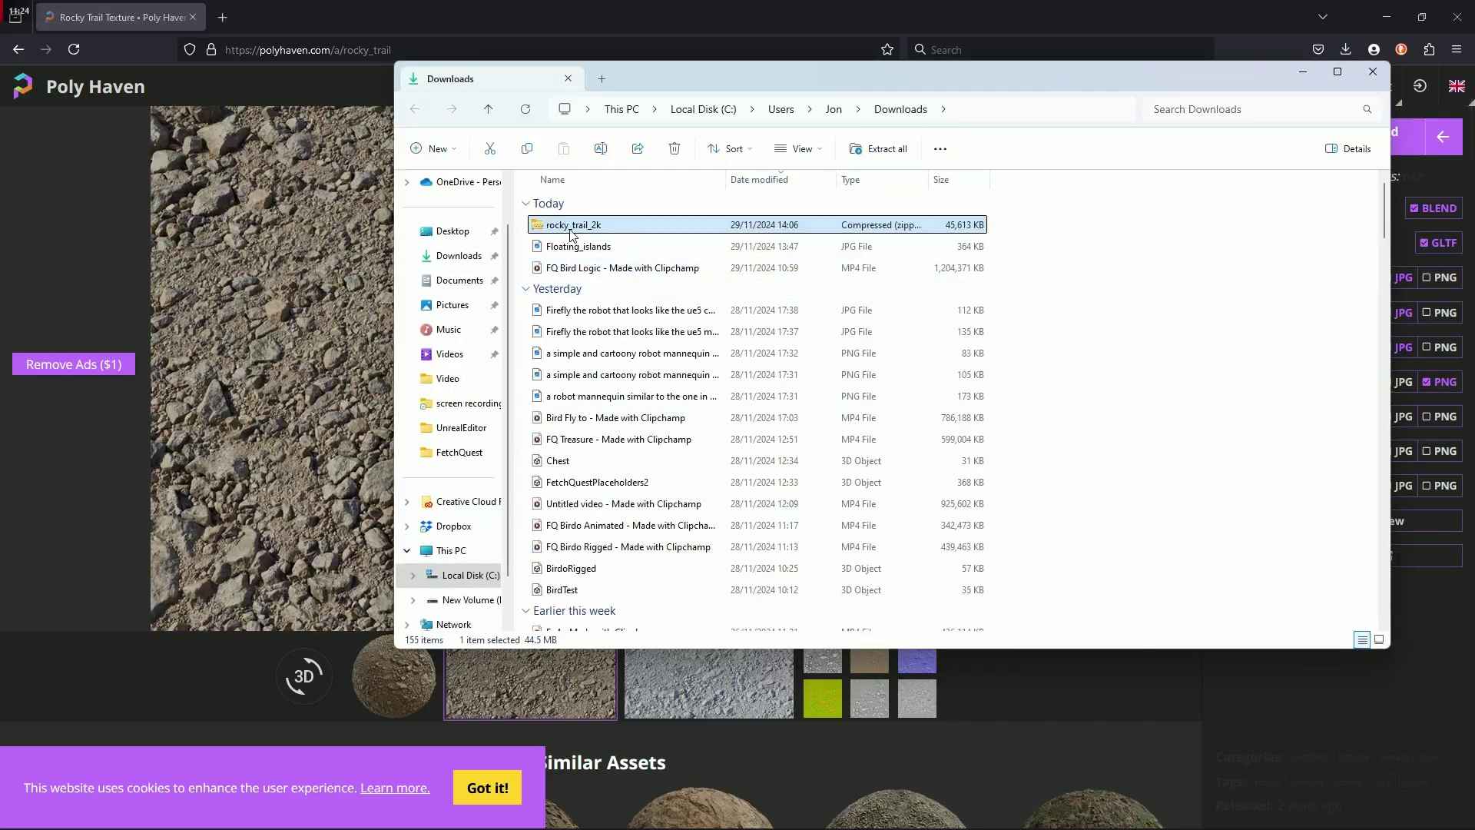
pyautogui.rightClick(569, 229)
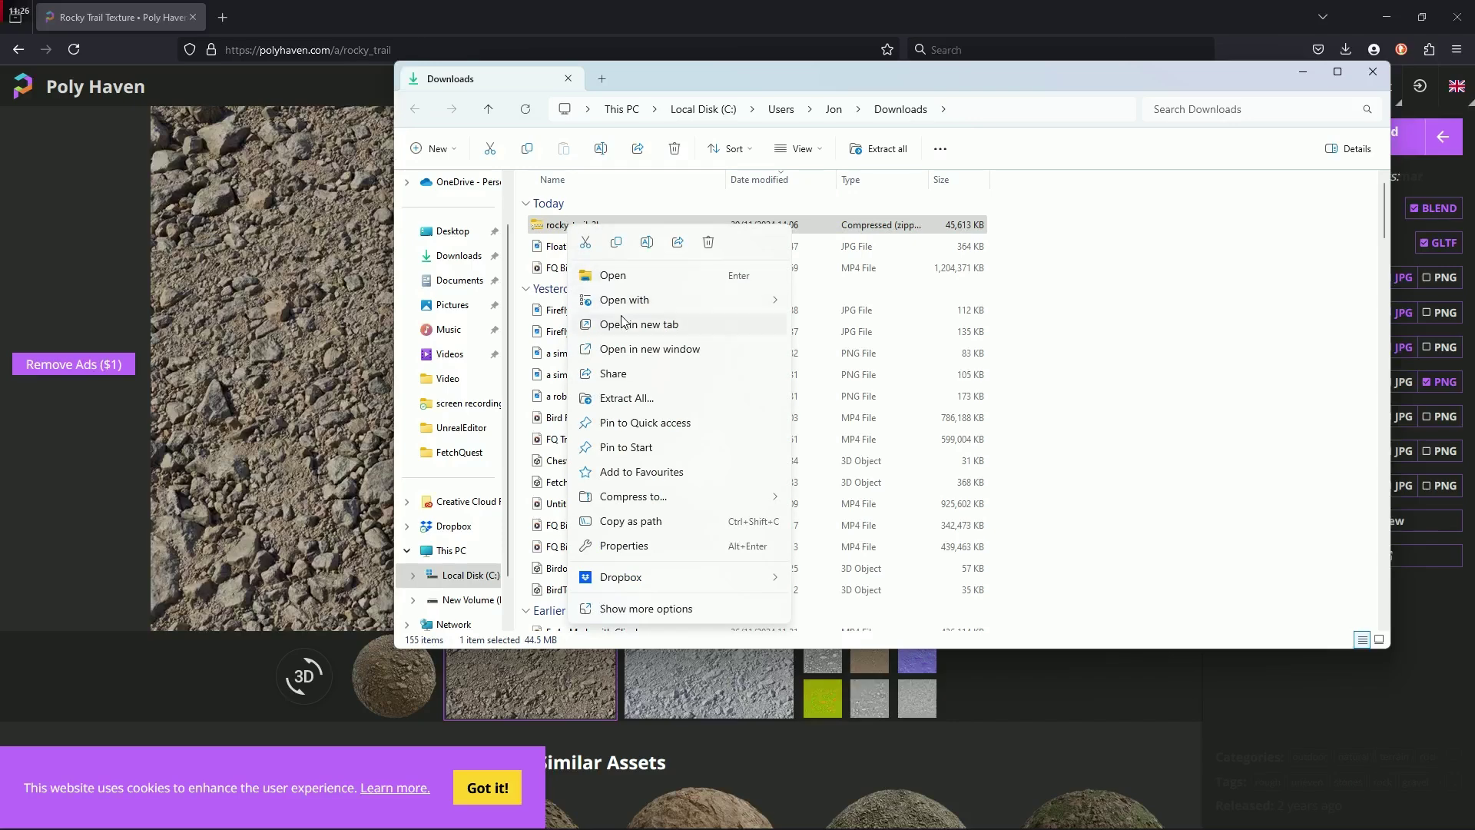
pyautogui.click(637, 398)
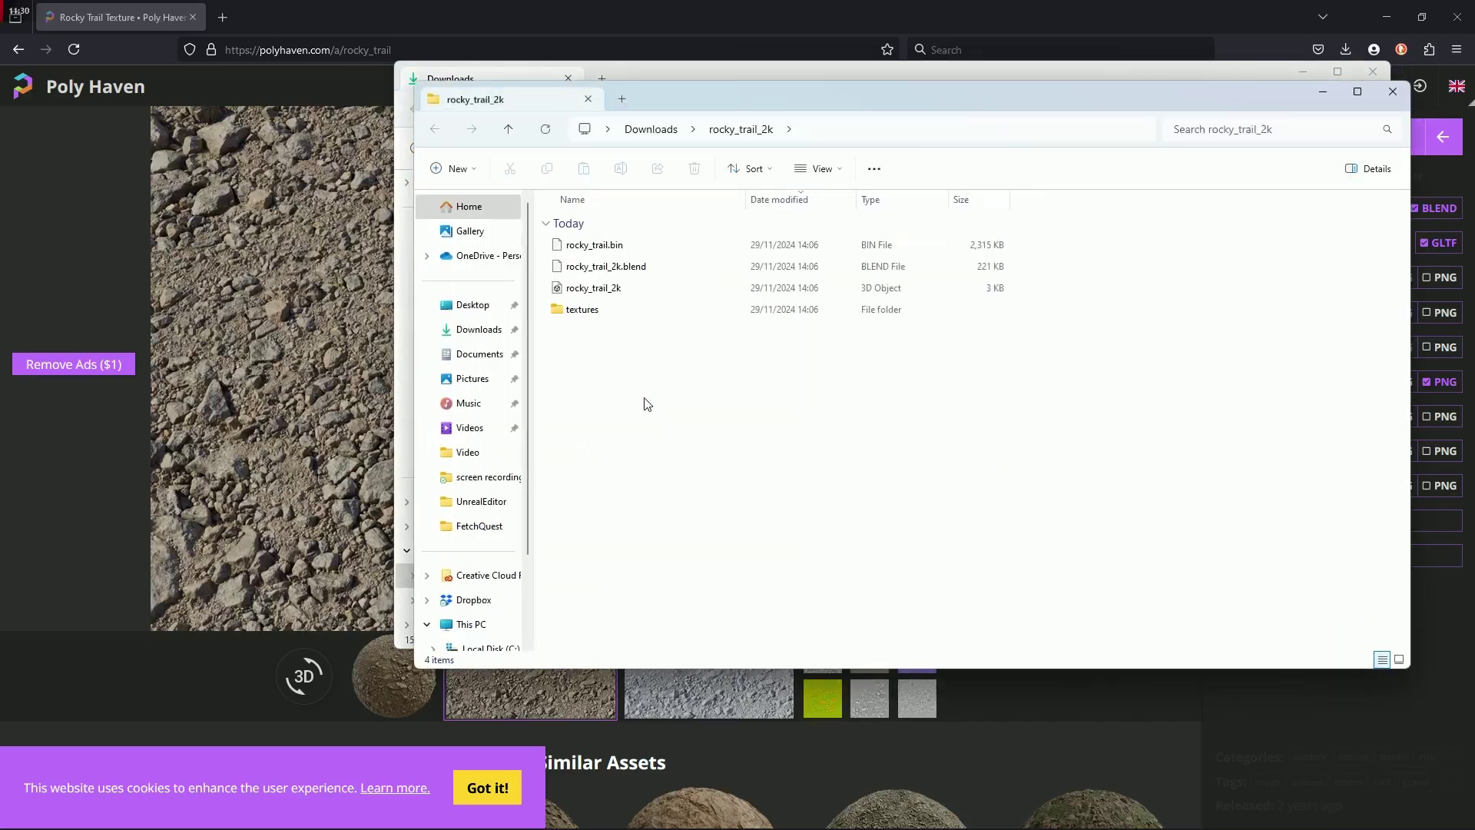
# Step: Import the extracted textures folder from rocky_trail_2k into the LandscapeMats folder of the FetchQuest project in Unreal Editor
pyautogui.click(587, 311)
pyautogui.hotkey('alt', 'Tab')
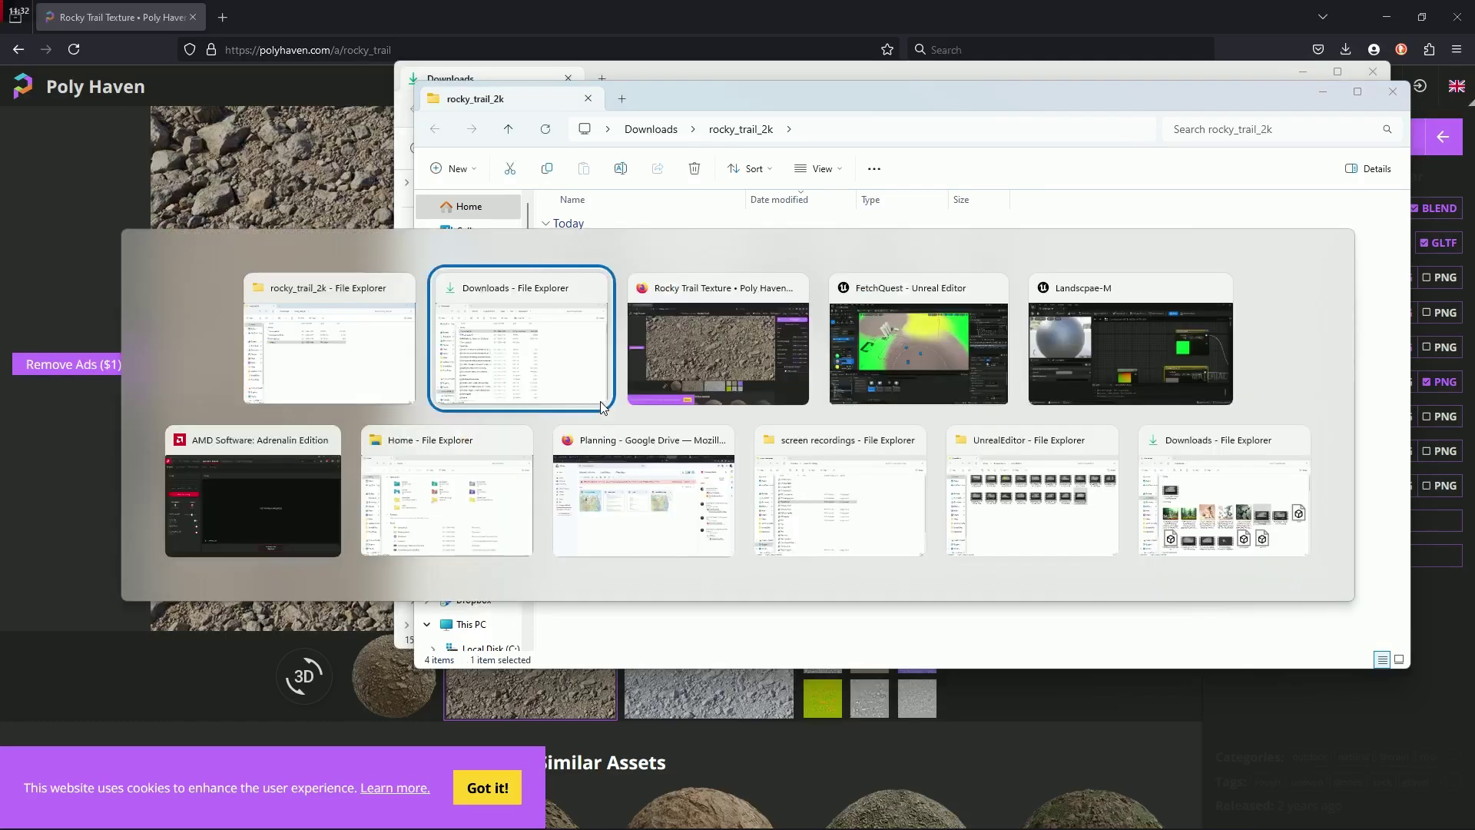
pyautogui.hotkey('alt', 'Tab')
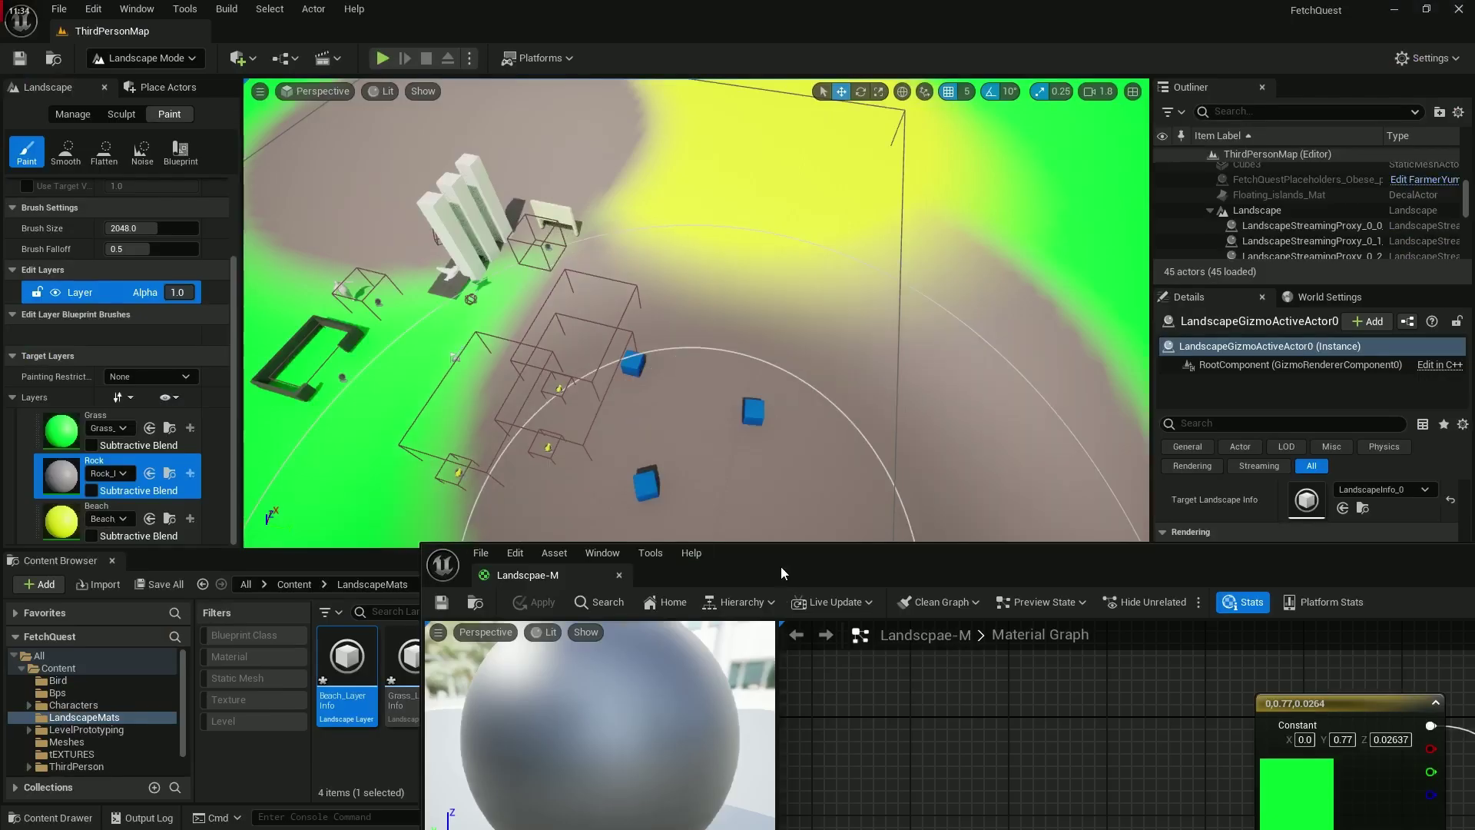
pyautogui.moveTo(781, 573); pyautogui.dragTo(1014, 762)
pyautogui.hotkey('alt', 'Tab')
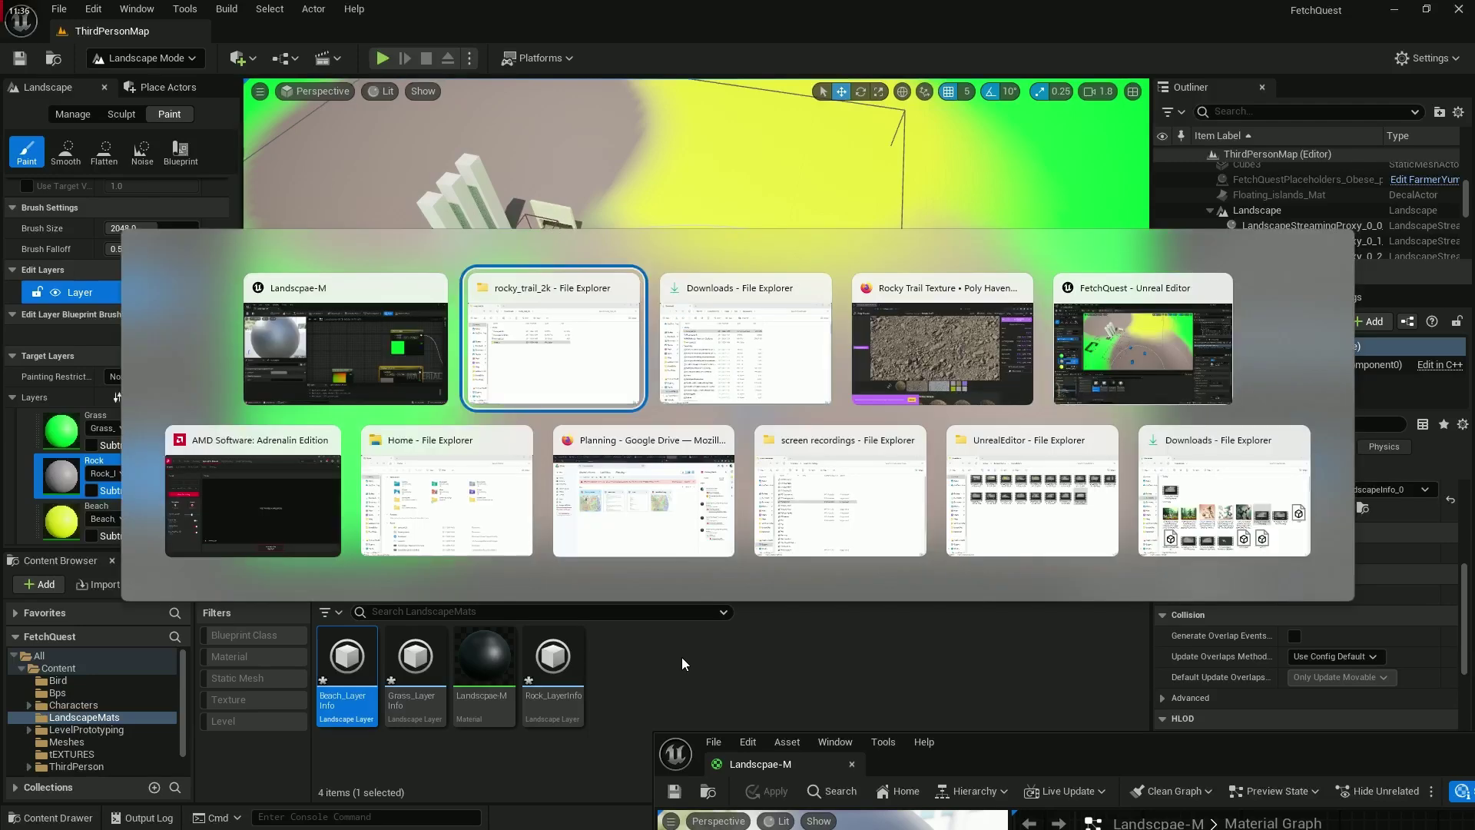
pyautogui.moveTo(676, 308); pyautogui.dragTo(621, 726)
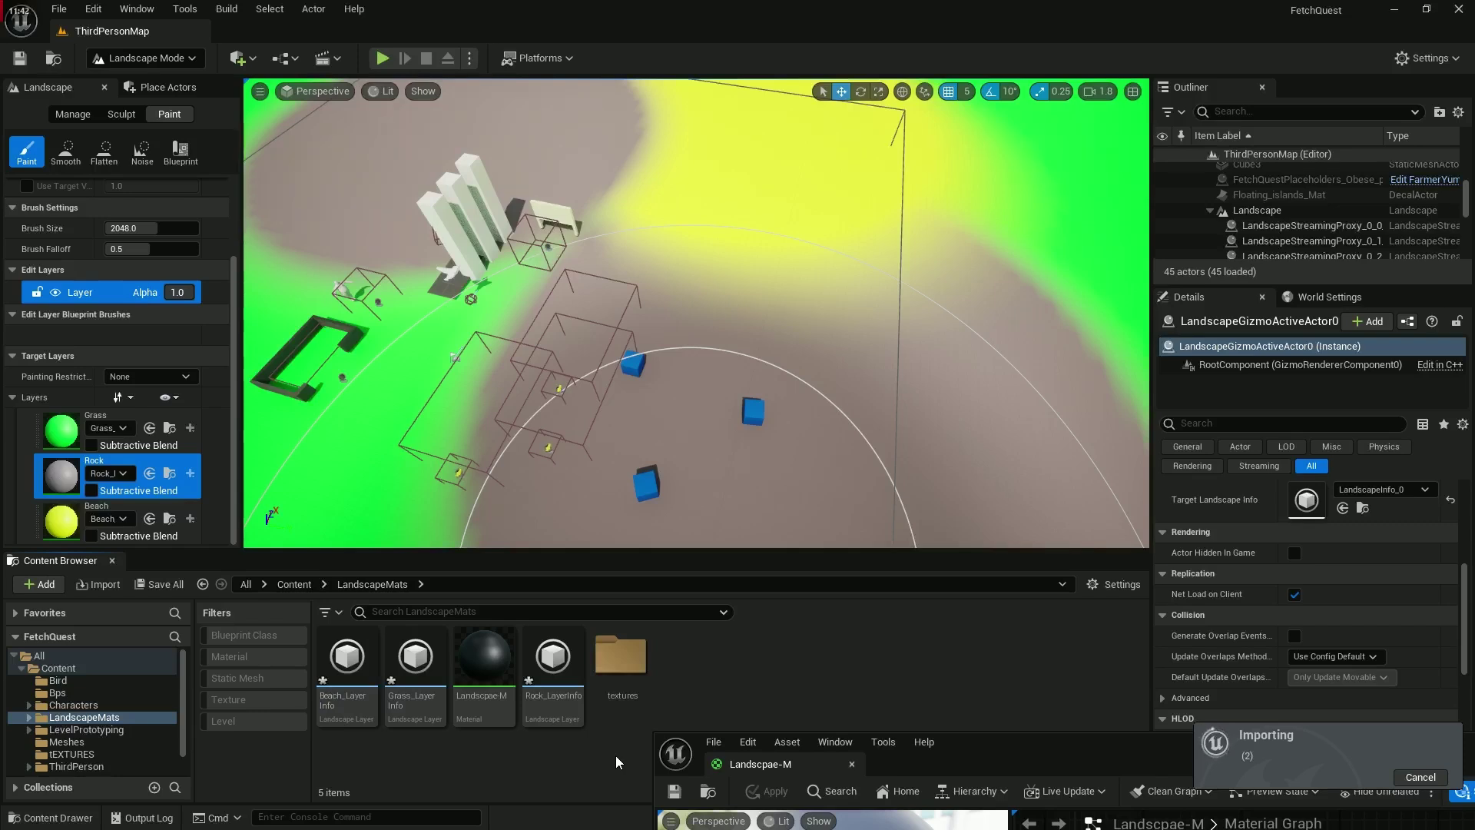
# Step: Check the imported textures folder and rename it RockyTextures
pyautogui.doubleClick(624, 688)
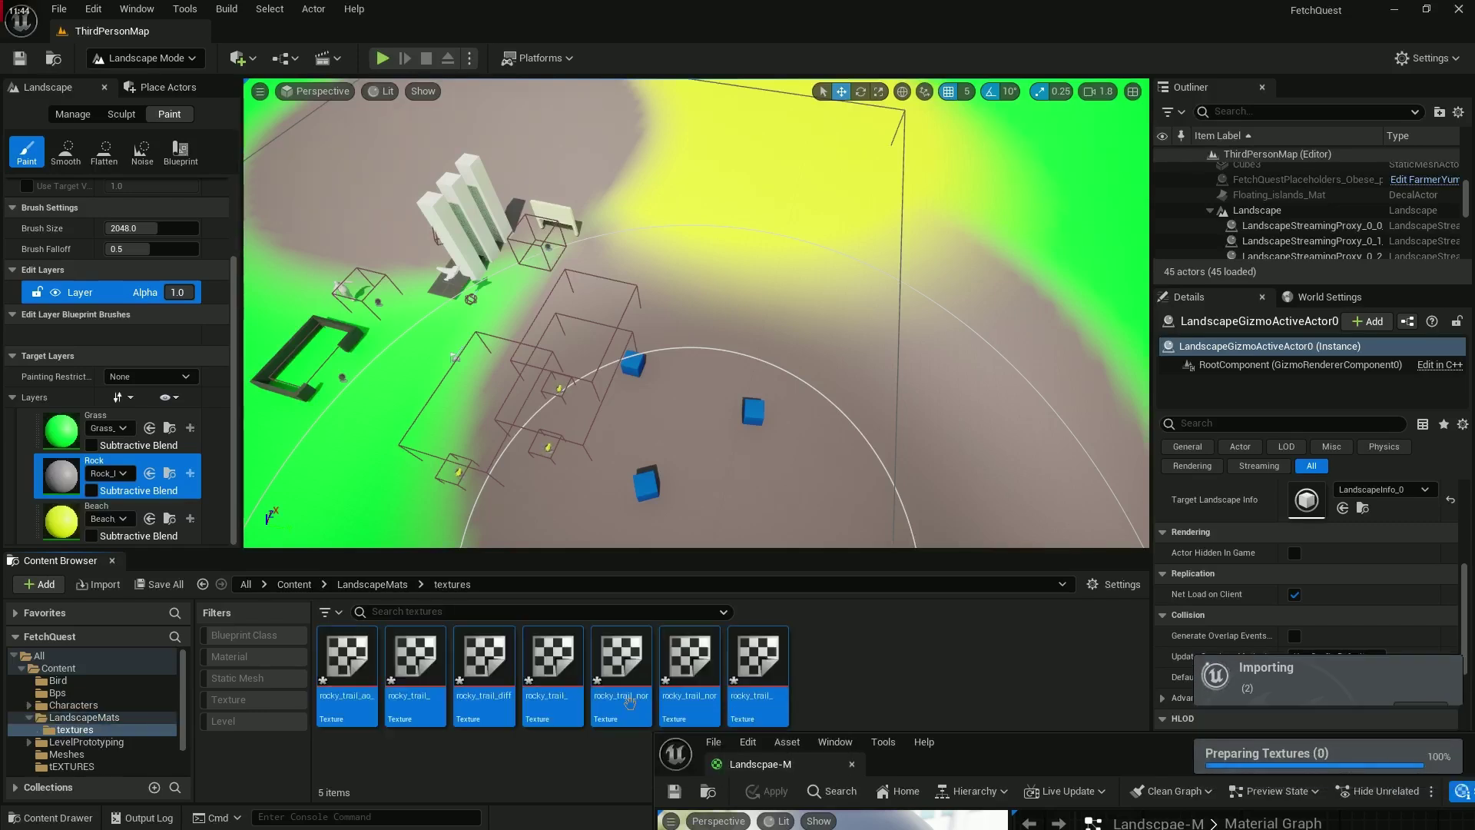
pyautogui.click(373, 584)
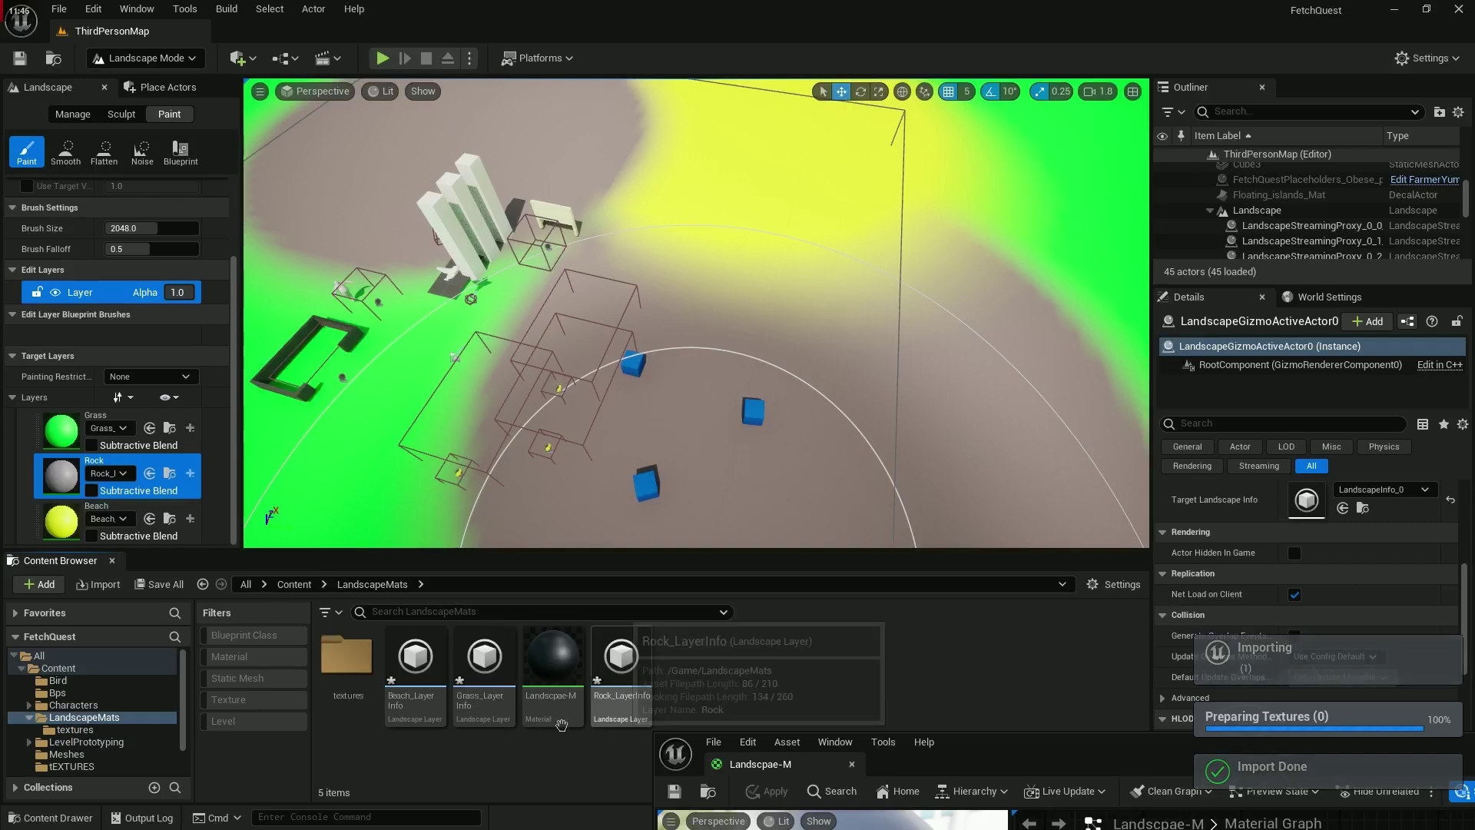
pyautogui.click(355, 691)
pyautogui.press('F2')
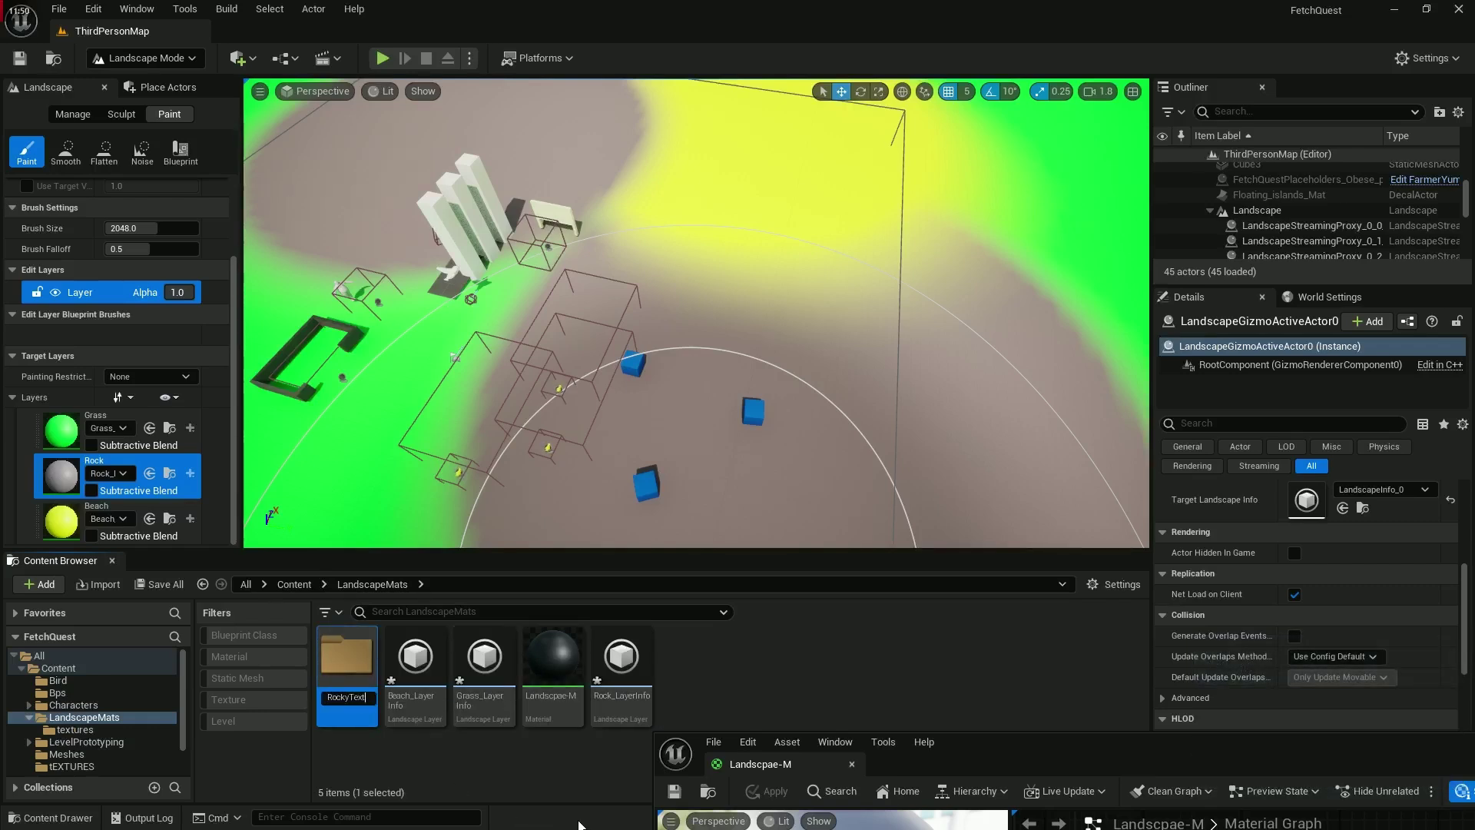
pyautogui.write('RockyTextures')
pyautogui.press('Return')
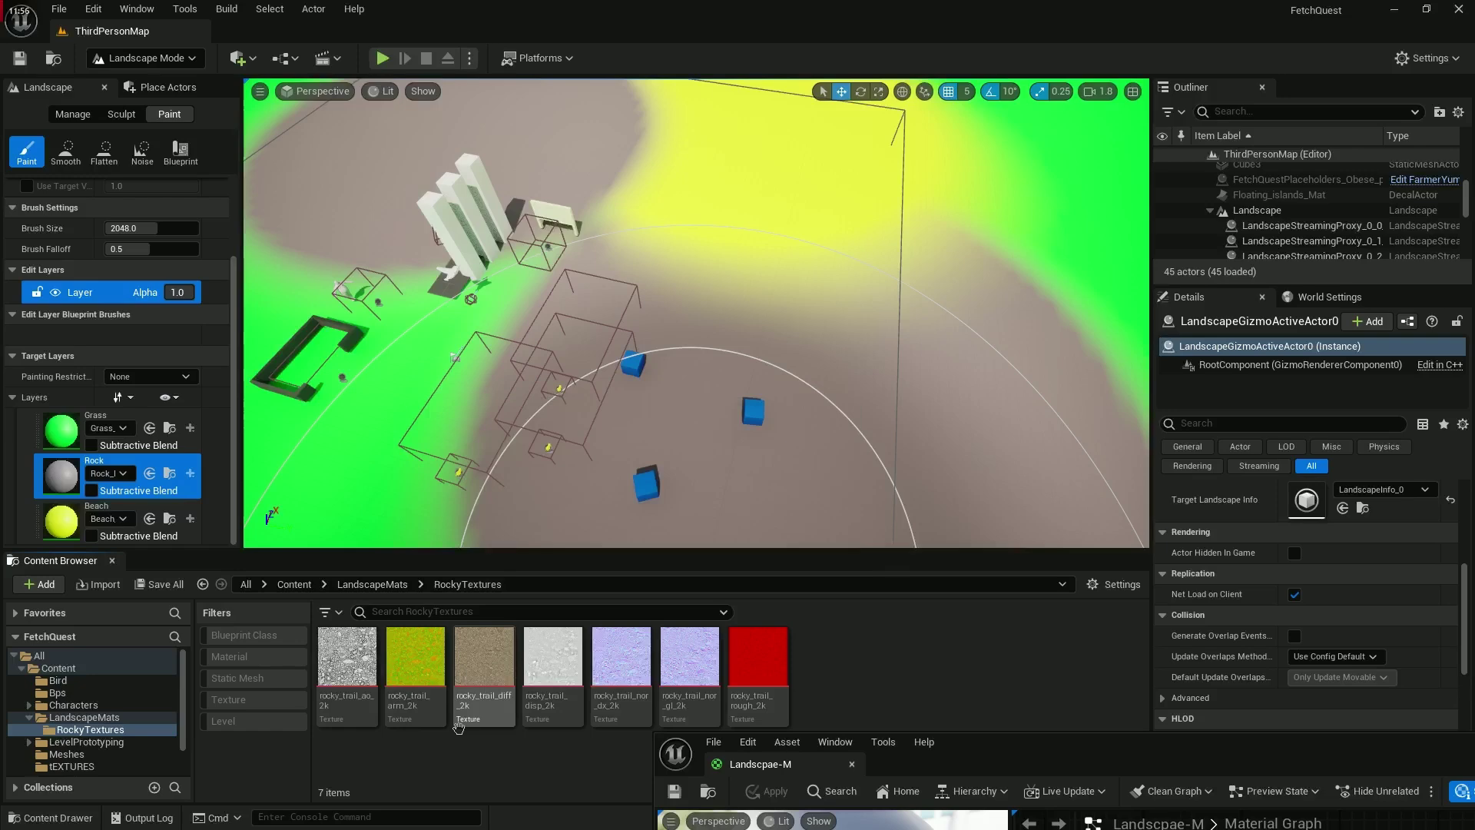
# Step: Bring up the Landscpae-M material graph beside the RockyTextures assets and move the green Grass constant up to free space
pyautogui.moveTo(488, 707)
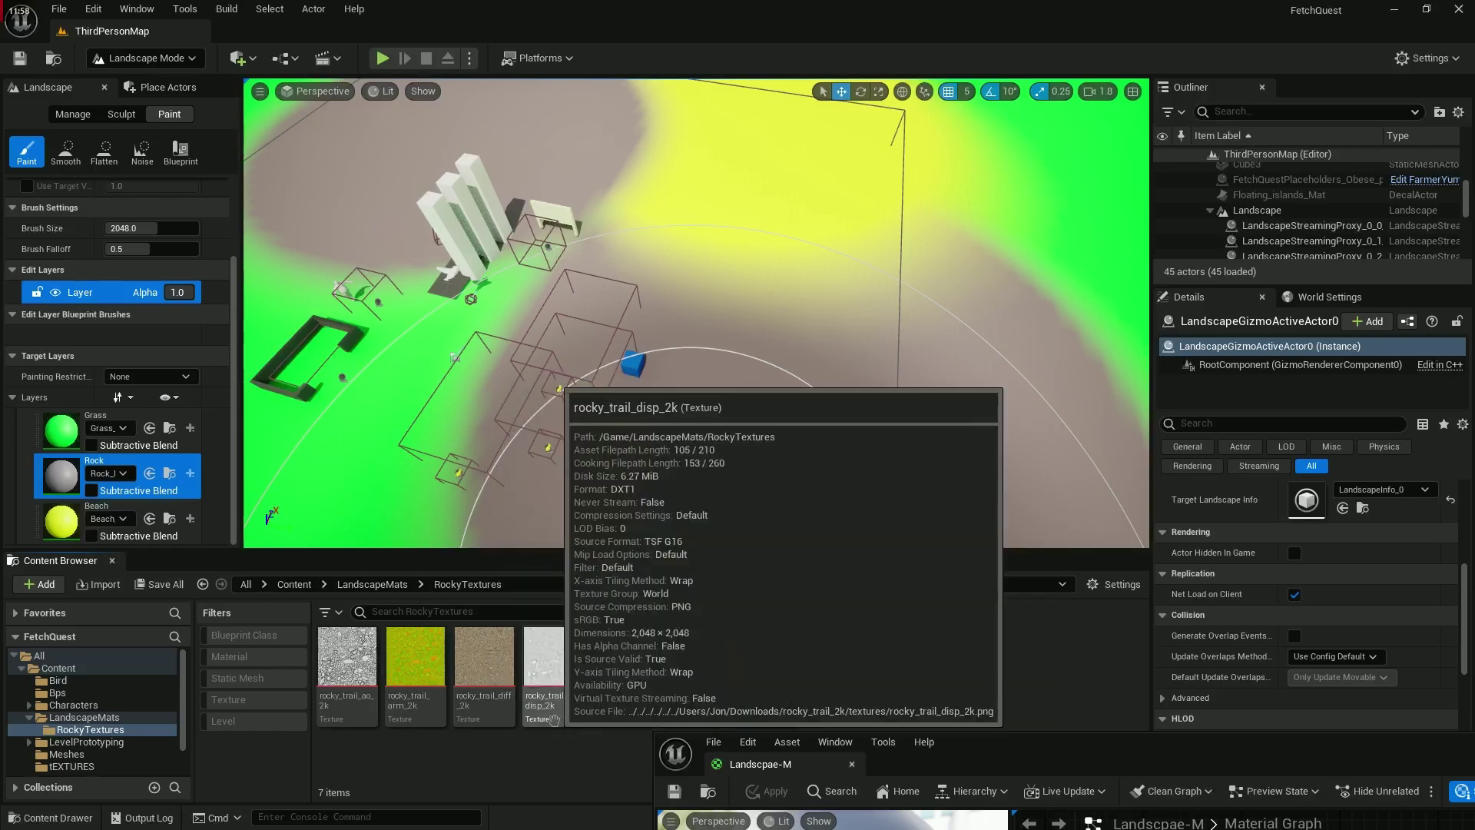
pyautogui.moveTo(545, 717)
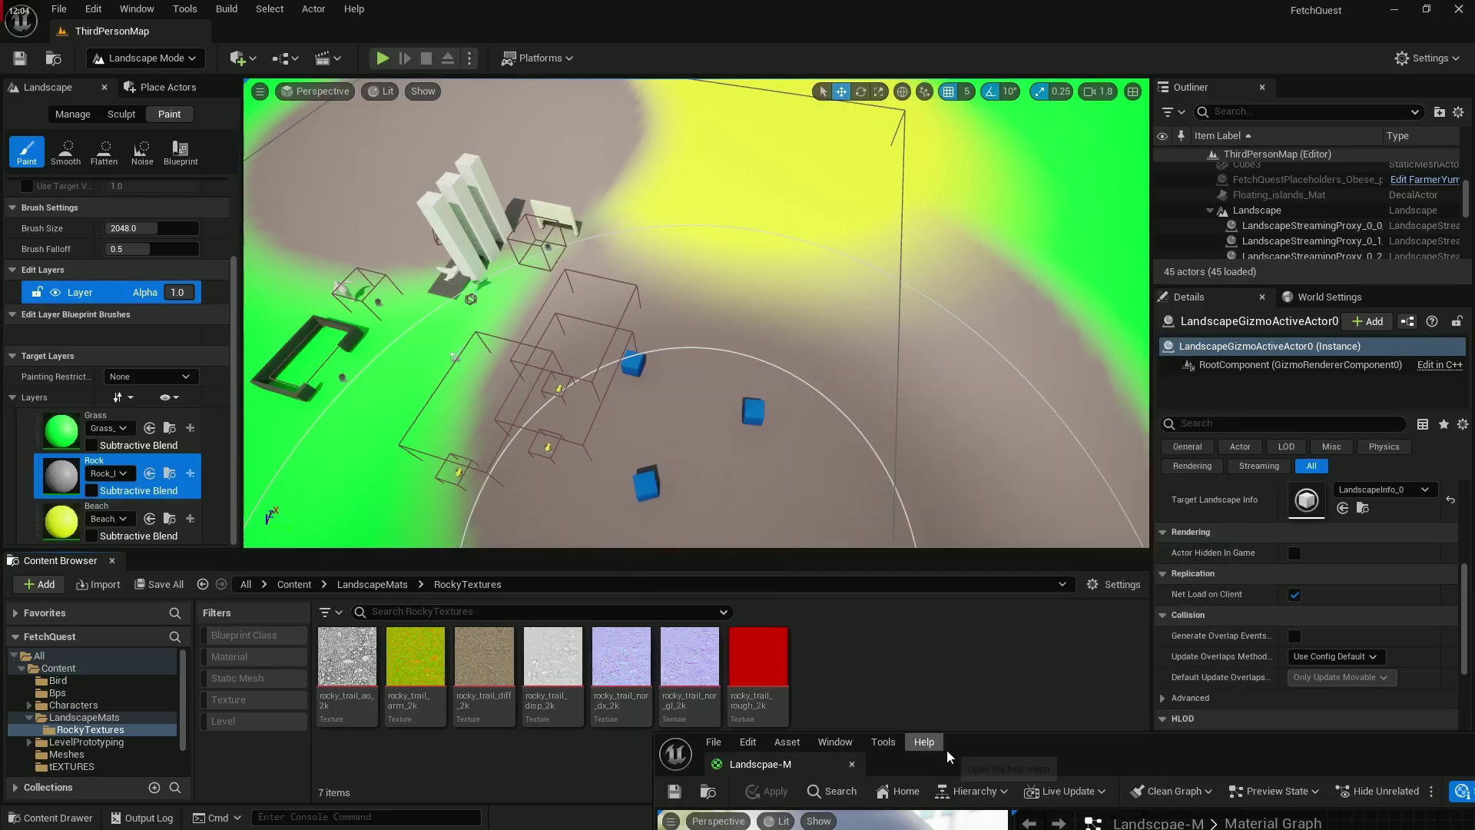
pyautogui.moveTo(1007, 741); pyautogui.dragTo(672, 38)
pyautogui.scroll(-4, 876, 266)
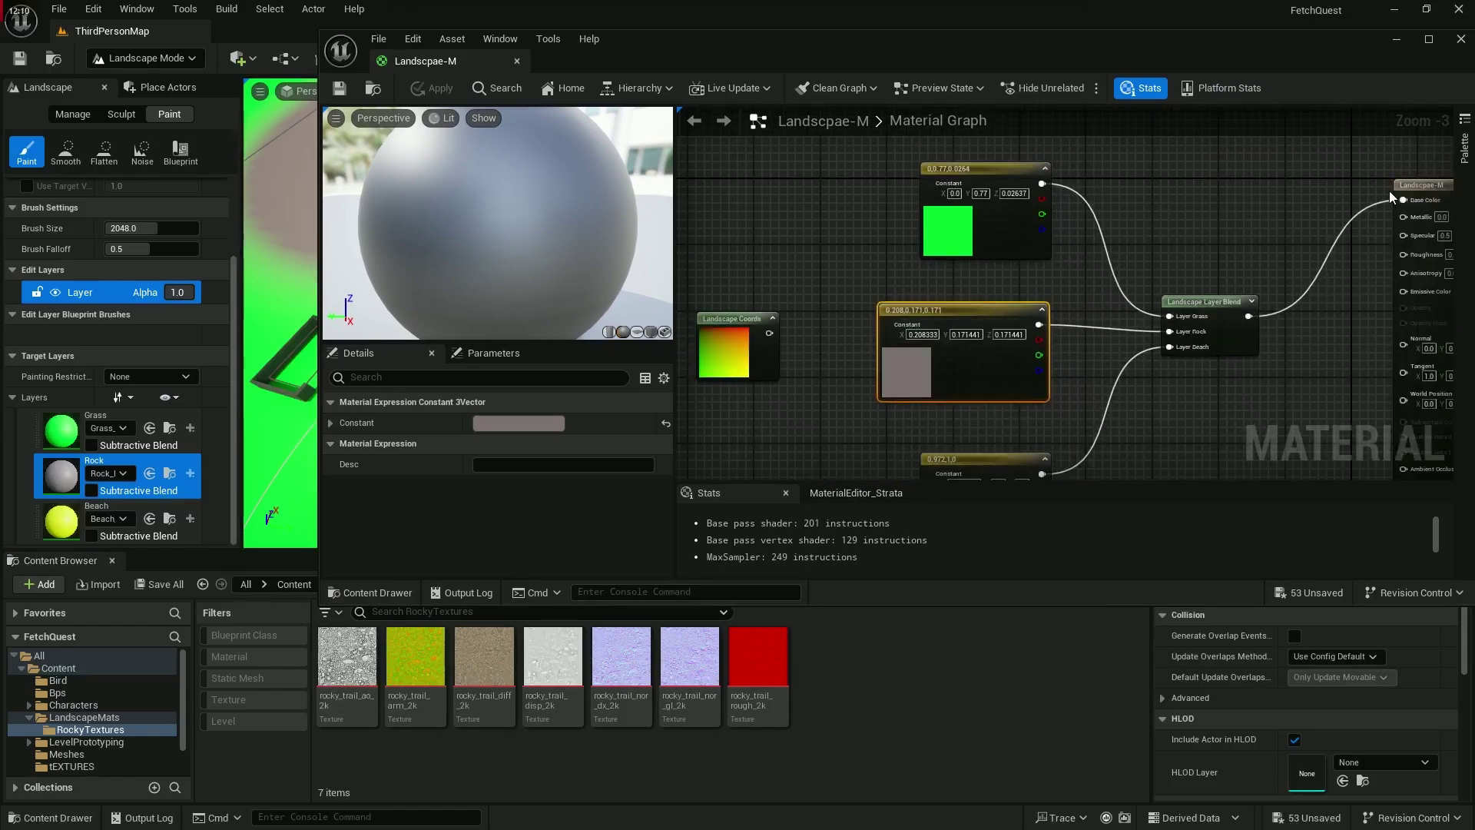
pyautogui.moveTo(1279, 341); pyautogui.dragTo(1020, 390, button='right')
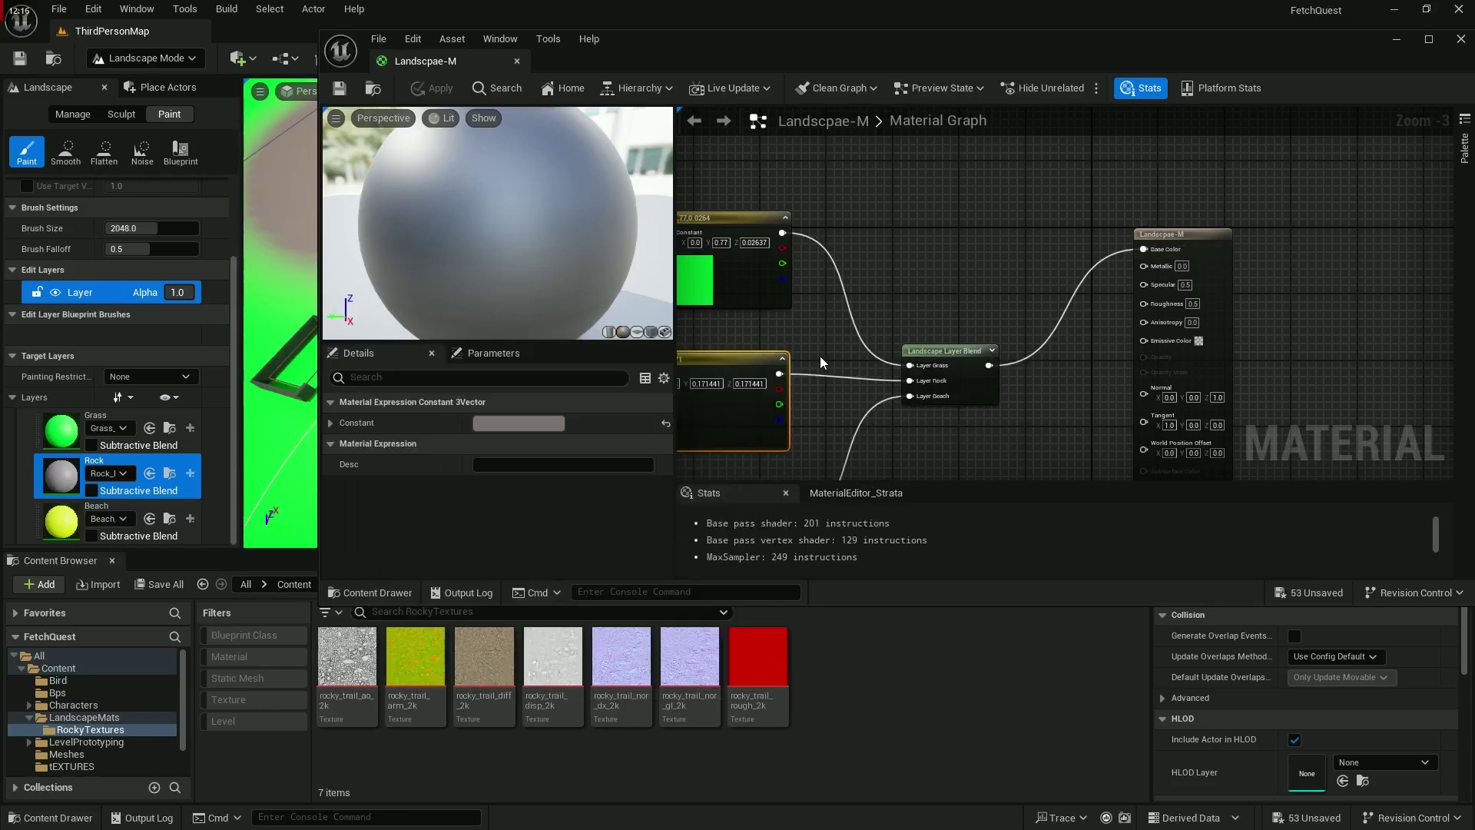
pyautogui.moveTo(793, 321); pyautogui.dragTo(959, 319, button='right')
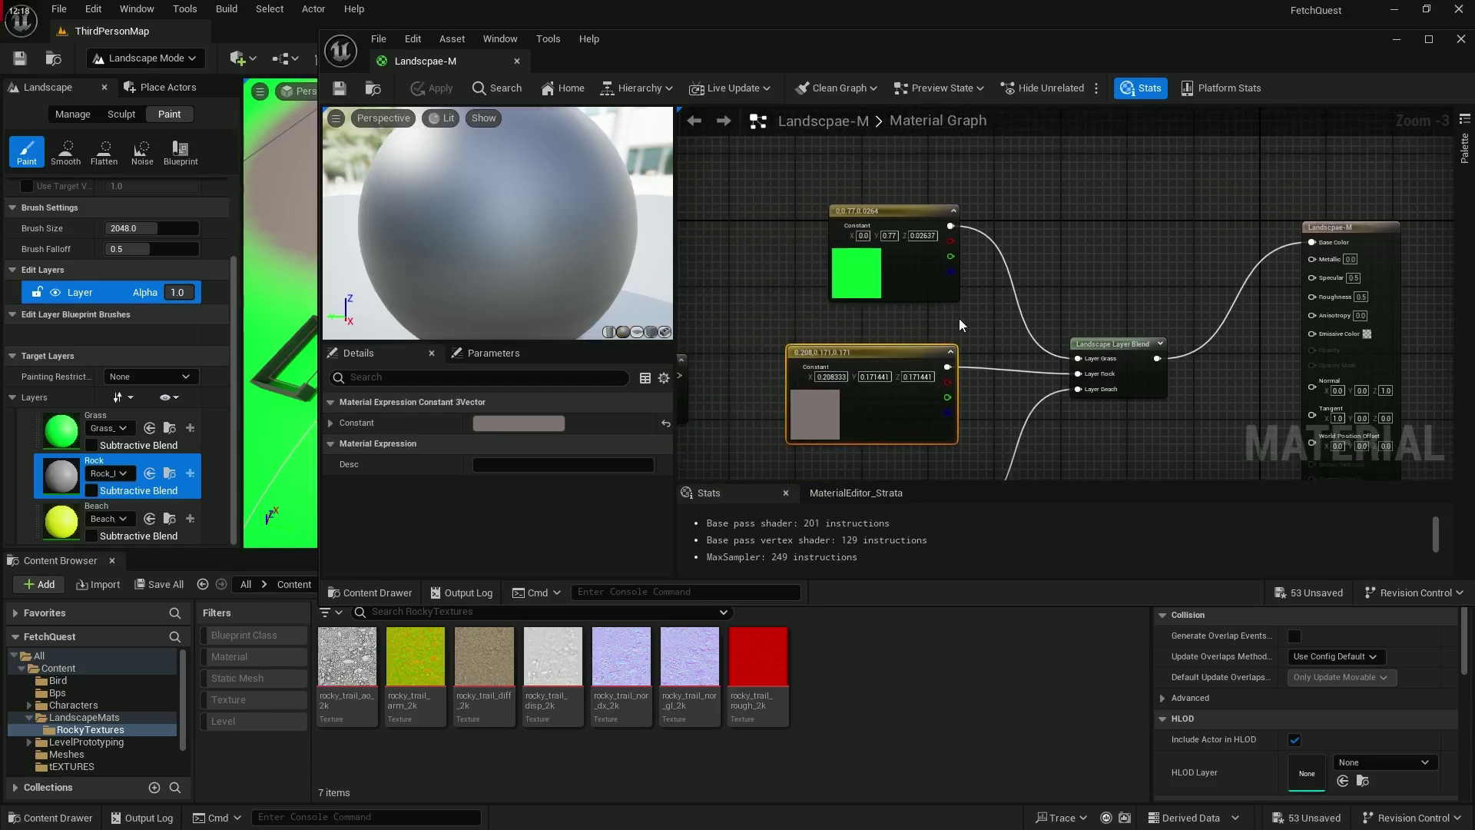
pyautogui.moveTo(899, 246); pyautogui.dragTo(822, 144)
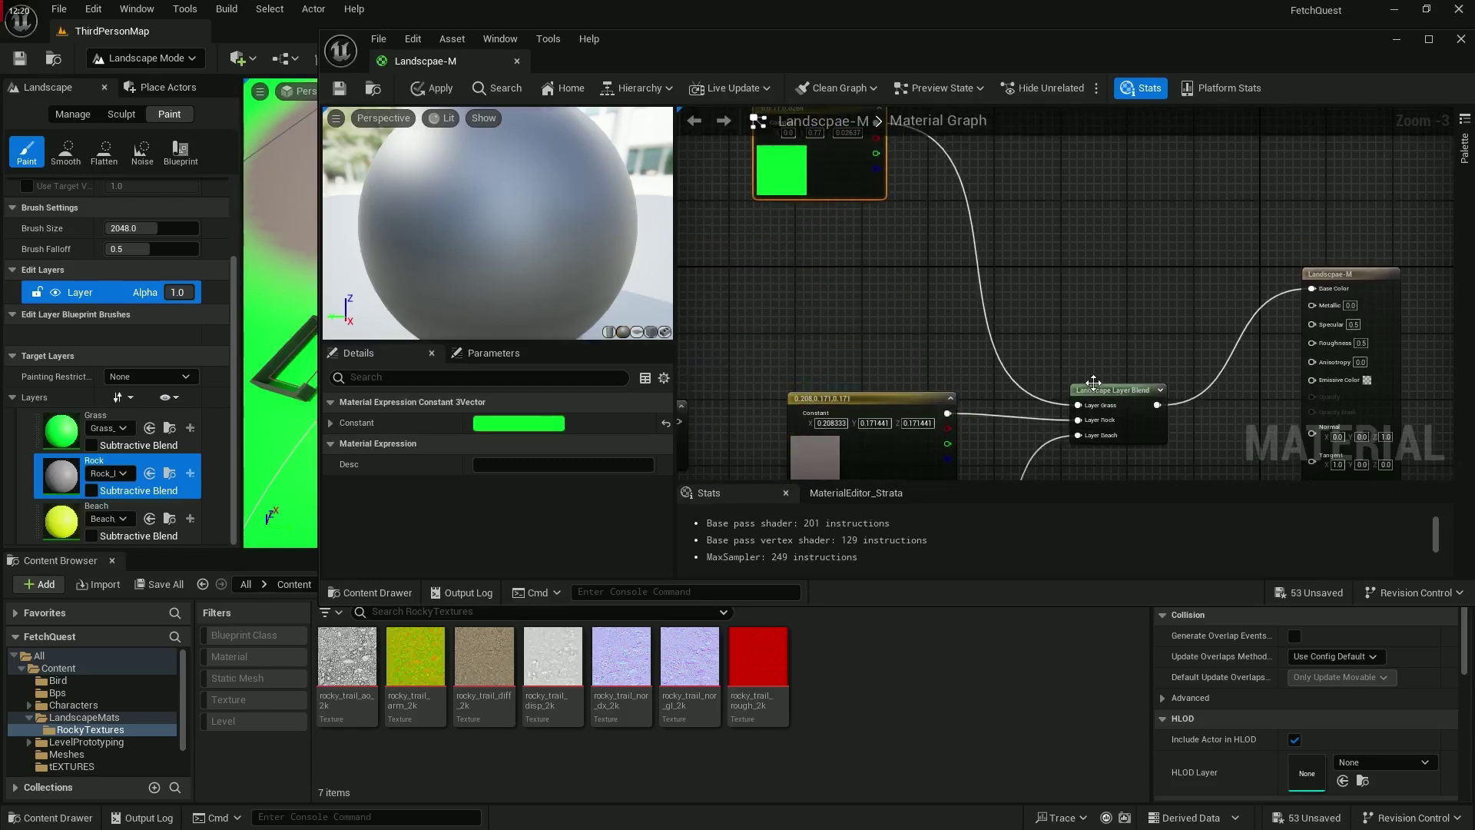
pyautogui.moveTo(893, 384); pyautogui.dragTo(955, 336, button='right')
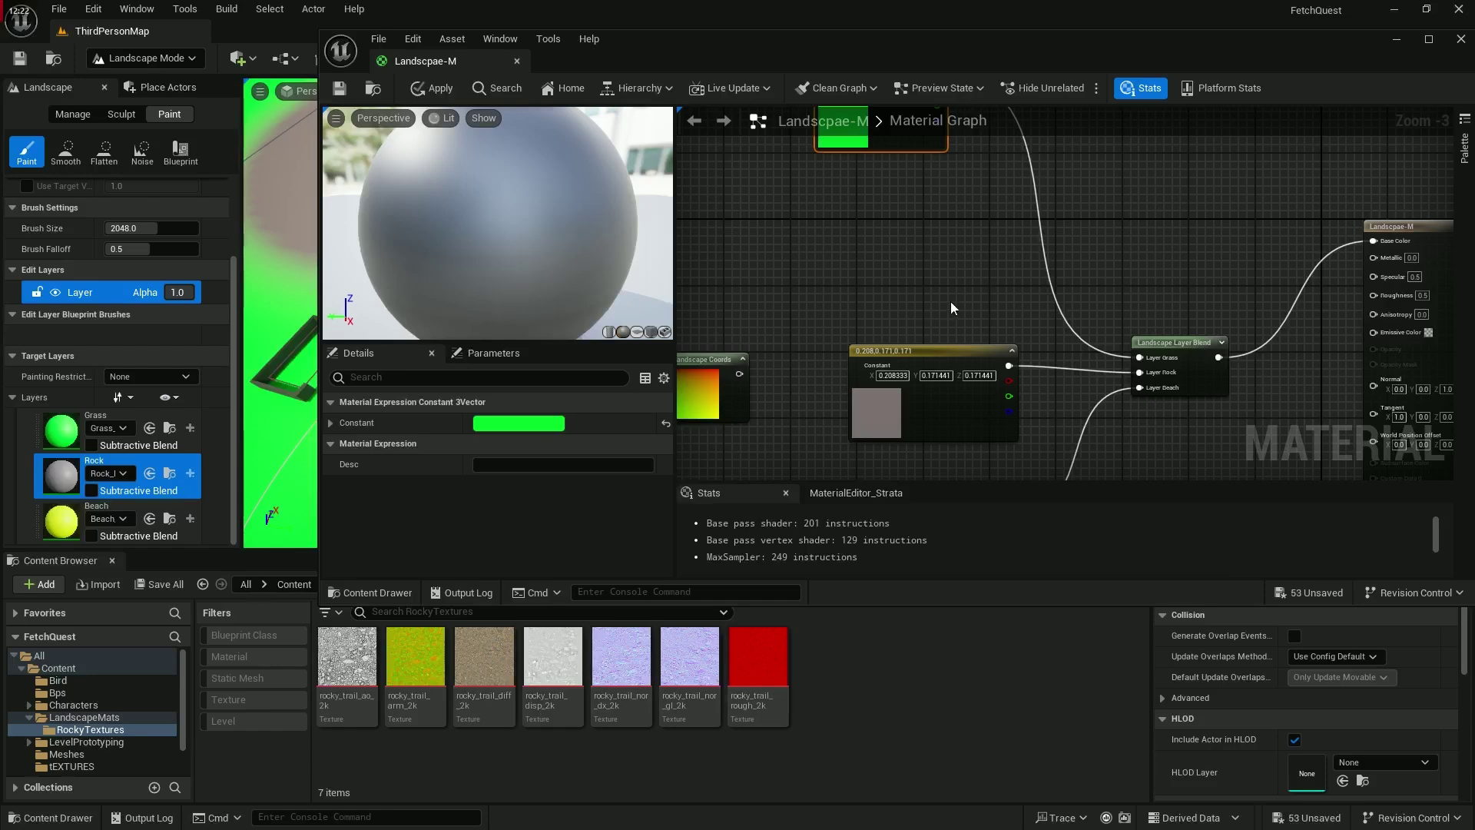
# Step: Add rocky_trail_diff_2k as a texture sample feeding the Rock layer of the Landscape Layer Blend, and delete the grey Rock constant
pyautogui.click(933, 355)
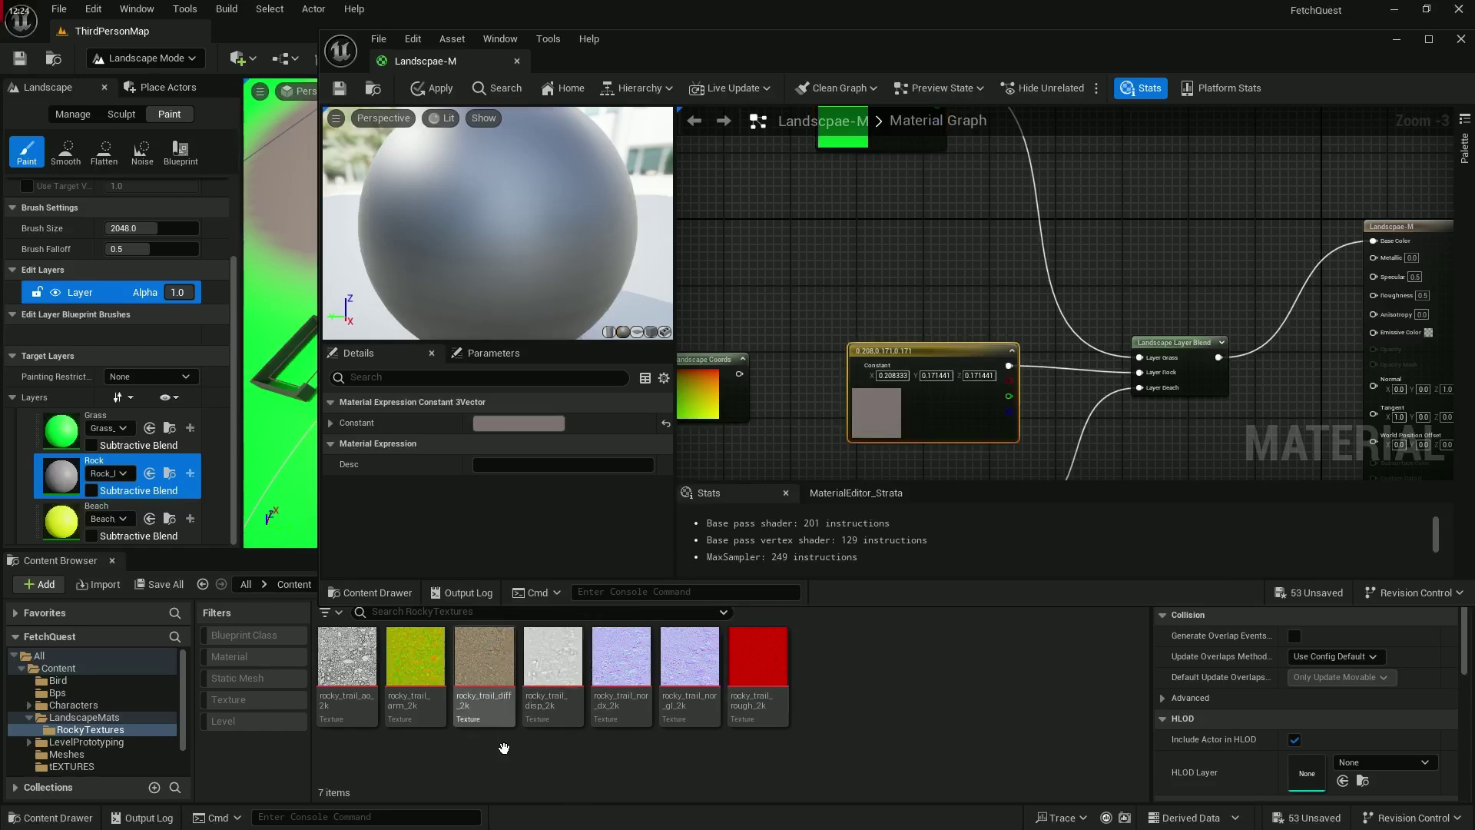
pyautogui.moveTo(484, 661); pyautogui.dragTo(1162, 376)
pyautogui.click(956, 352)
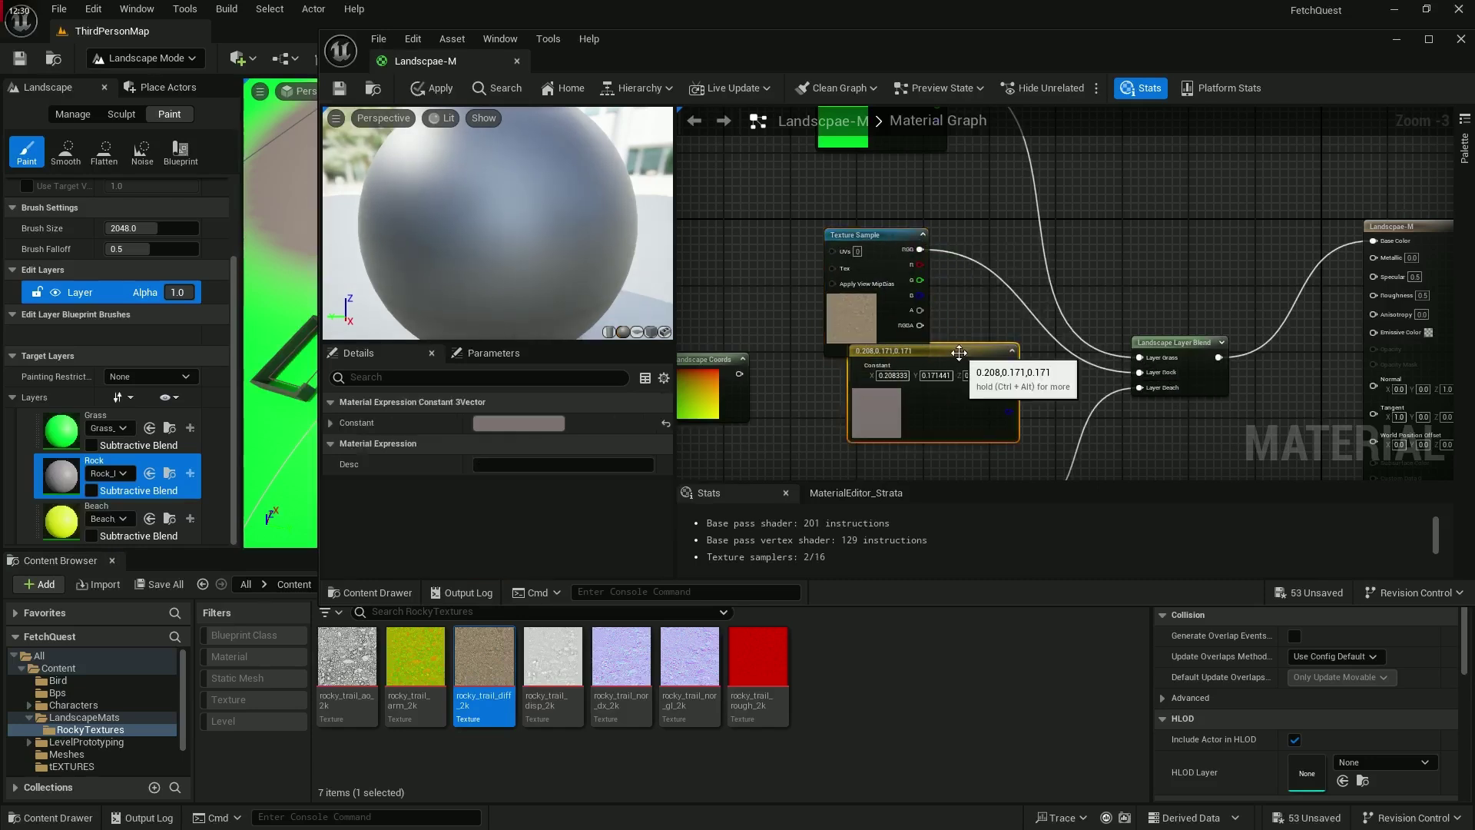
pyautogui.press('Delete')
# Step: Place the rock texture sample where the grey constant was and connect the Landscape Coords node to its UVs
pyautogui.moveTo(884, 235); pyautogui.dragTo(884, 327)
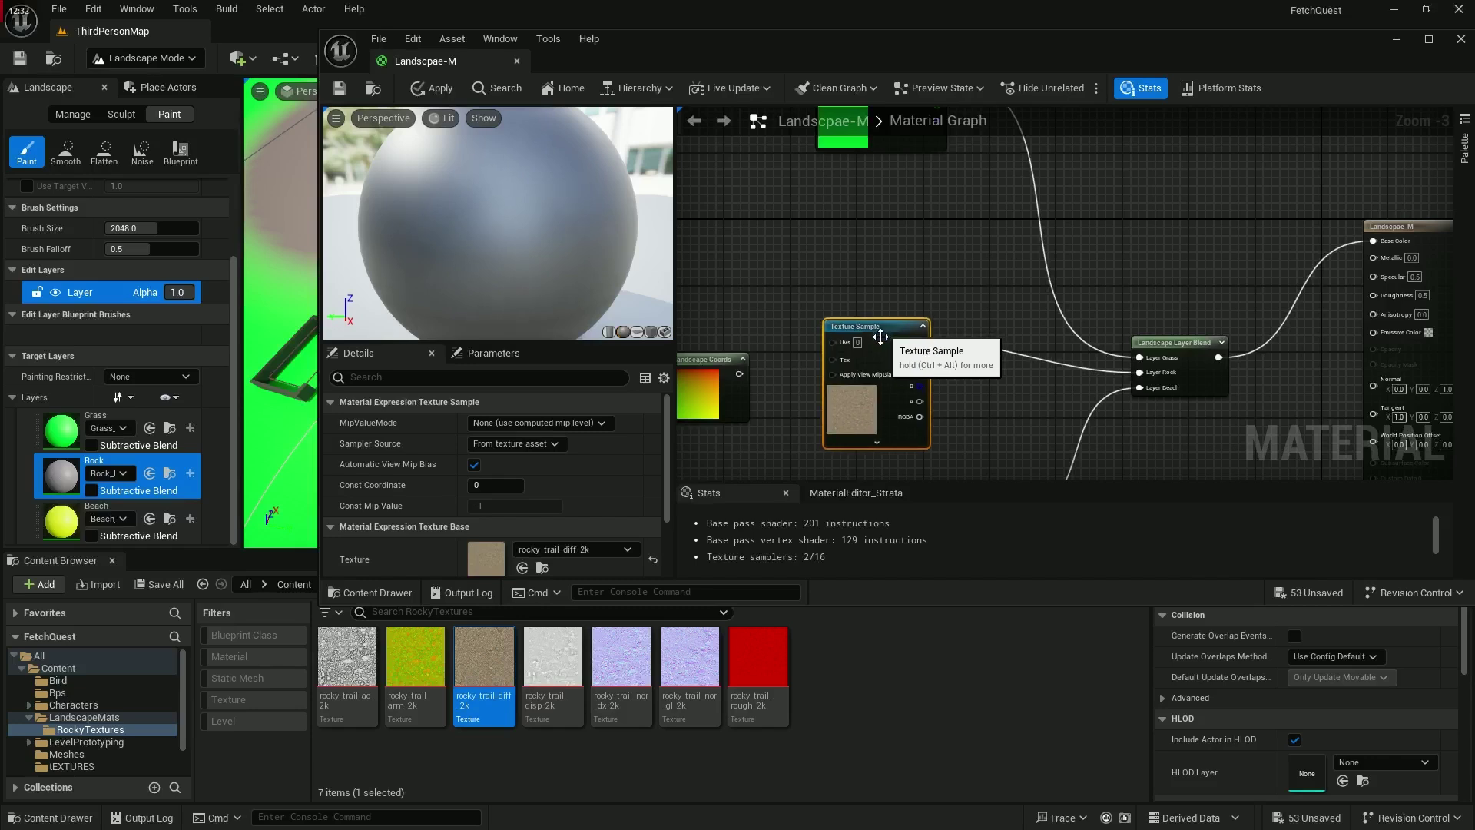
pyautogui.moveTo(745, 375); pyautogui.dragTo(833, 341)
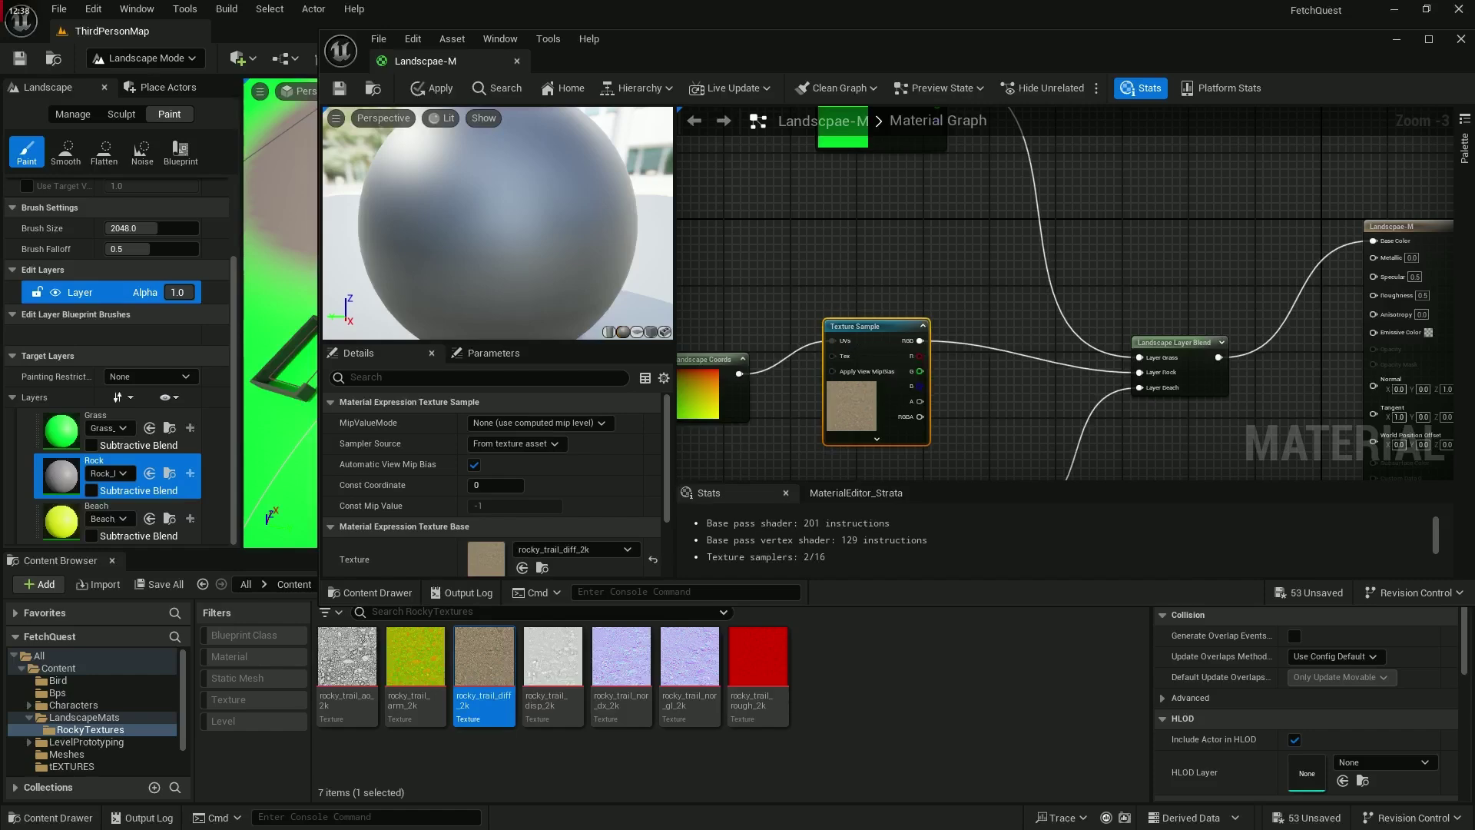
pyautogui.moveTo(994, 436); pyautogui.dragTo(935, 290, button='right')
pyautogui.scroll(-1, 935, 290)
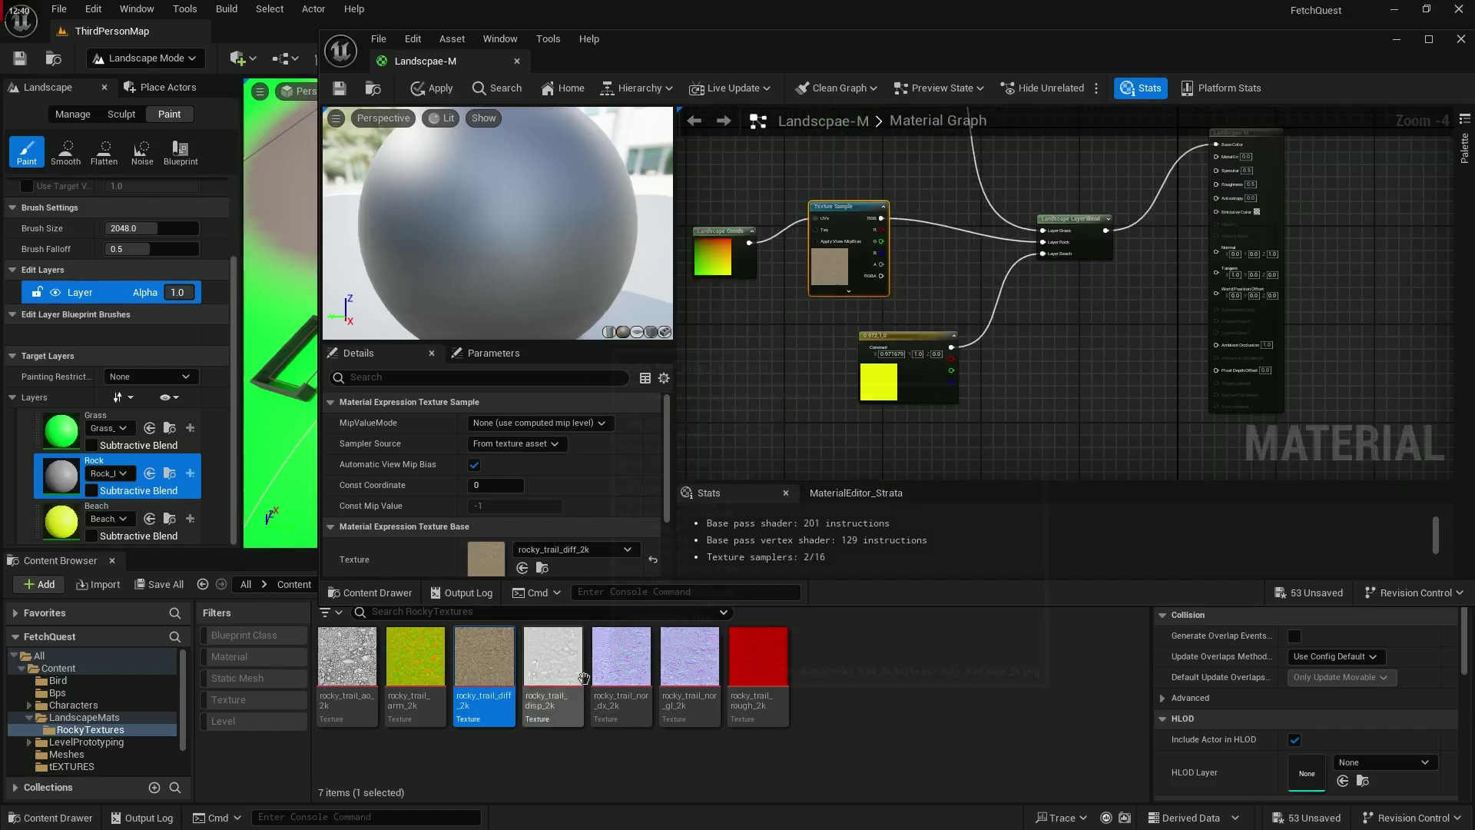
# Step: Move the yellow Beach constant under the rock texture sample and place a copy of the Landscape Layer Blend in free space below
pyautogui.moveTo(642, 668)
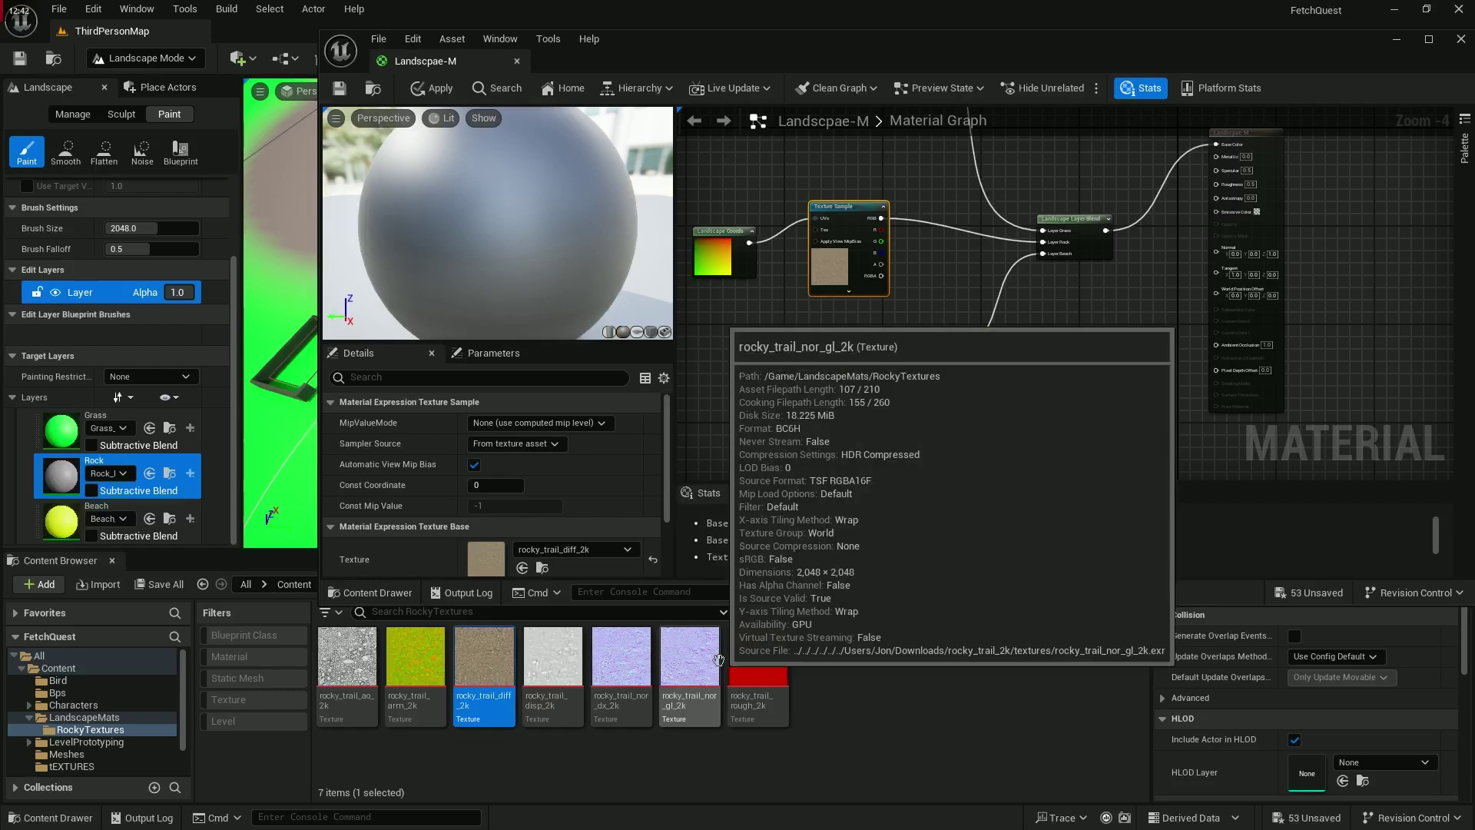
pyautogui.click(848, 319)
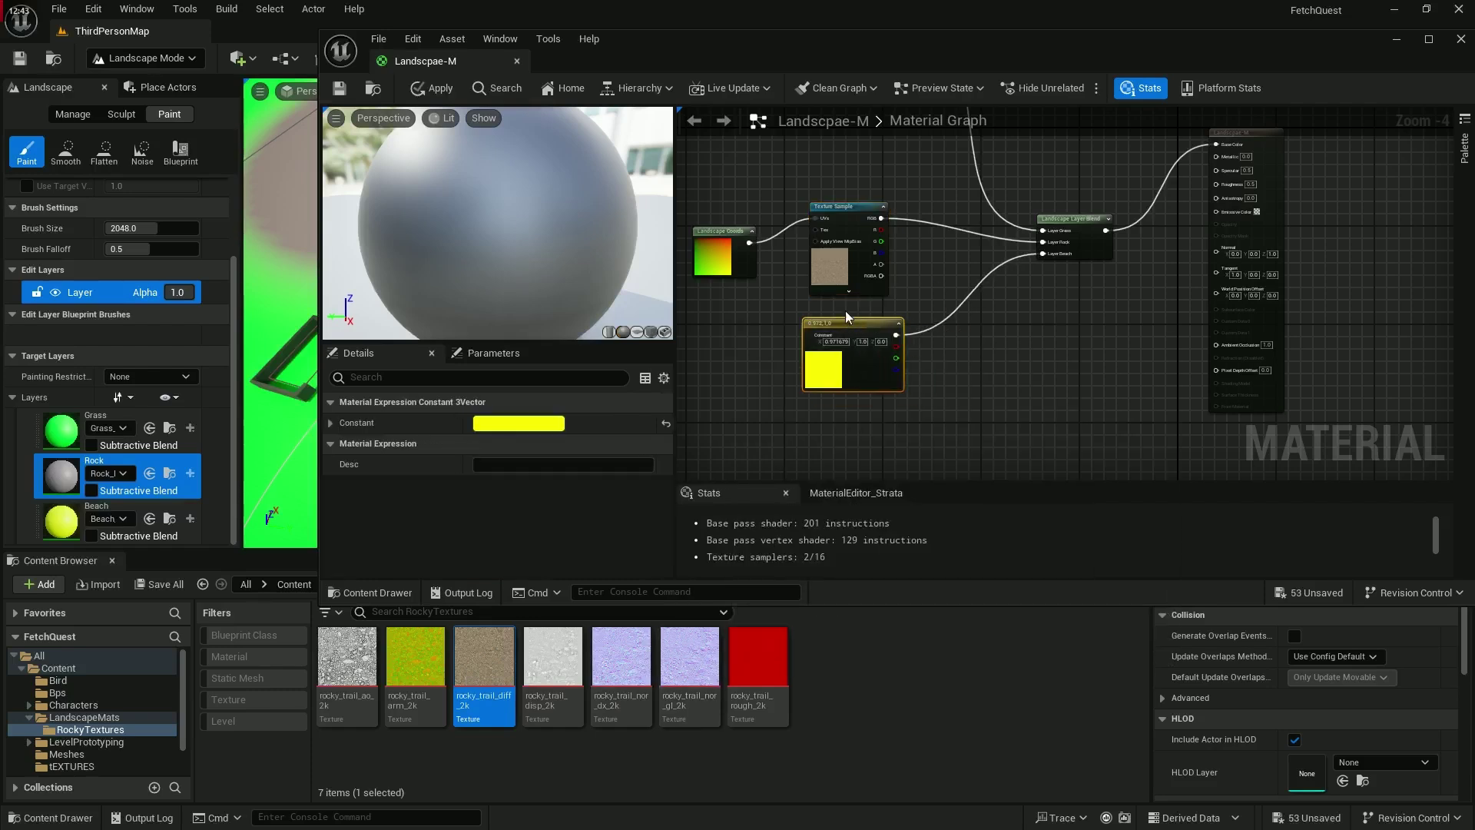
pyautogui.click(1099, 227)
pyautogui.hotkey('ctrl', 'c')
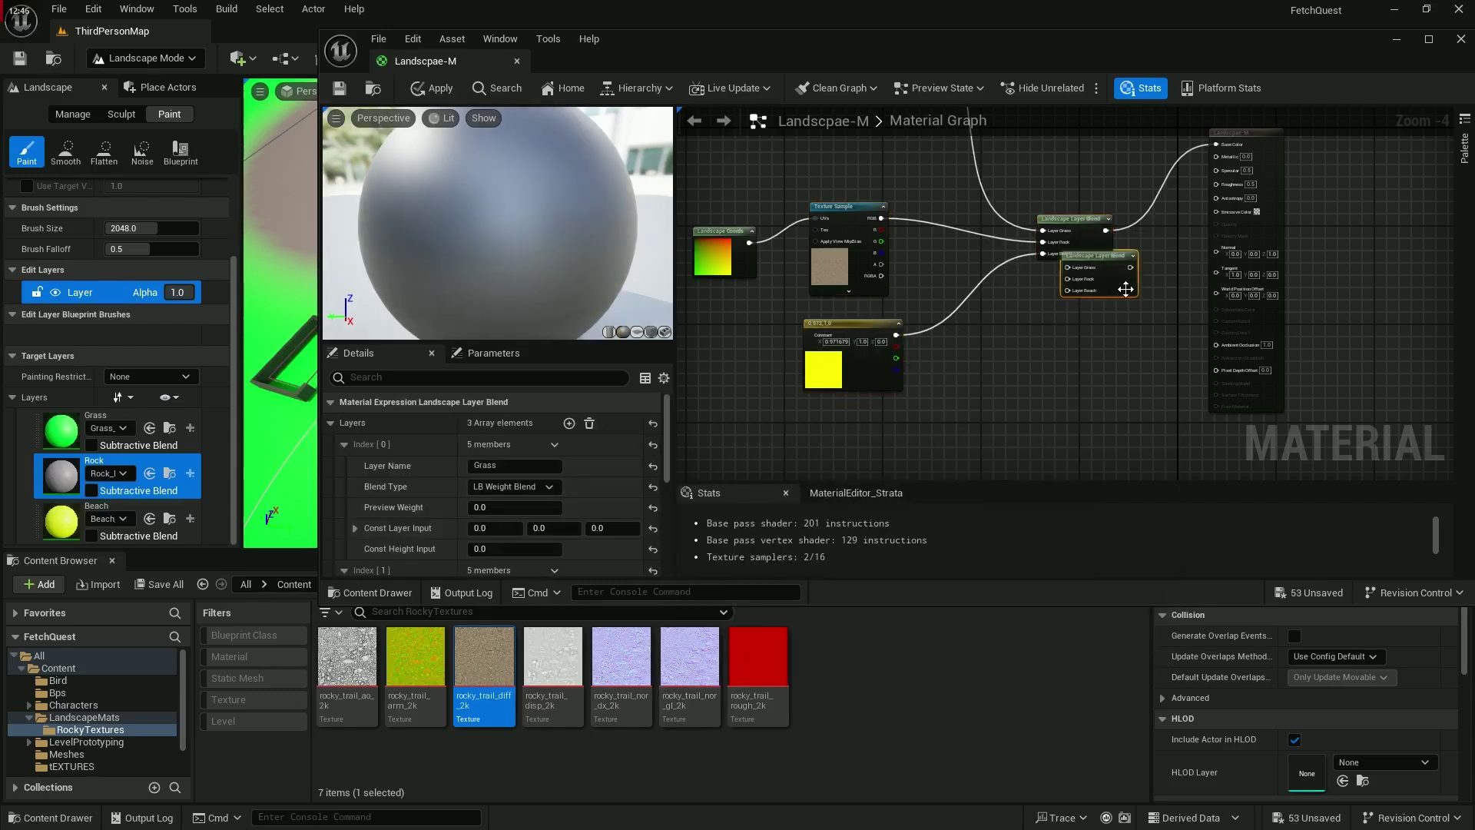
pyautogui.hotkey('ctrl', 'v')
pyautogui.moveTo(1073, 381); pyautogui.dragTo(1109, 289, button='right')
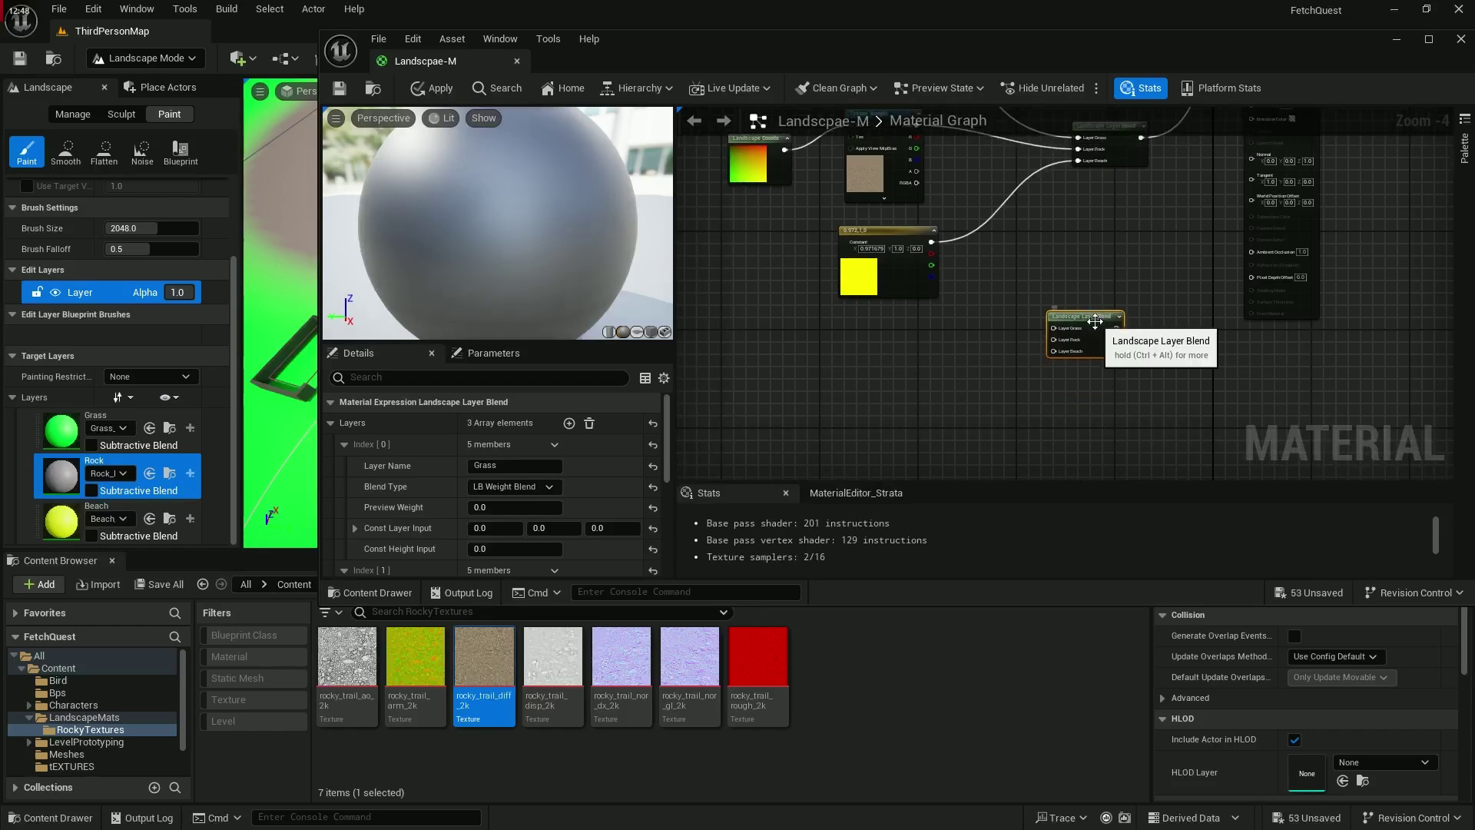
# Step: Add rocky_trail_nor_gl_2k as a texture sample feeding the Rock layer of the copied Landscape Layer Blend, and place it below
pyautogui.click(683, 660)
pyautogui.moveTo(681, 660); pyautogui.dragTo(1060, 373)
pyautogui.moveTo(1060, 373); pyautogui.dragTo(997, 339, button='right')
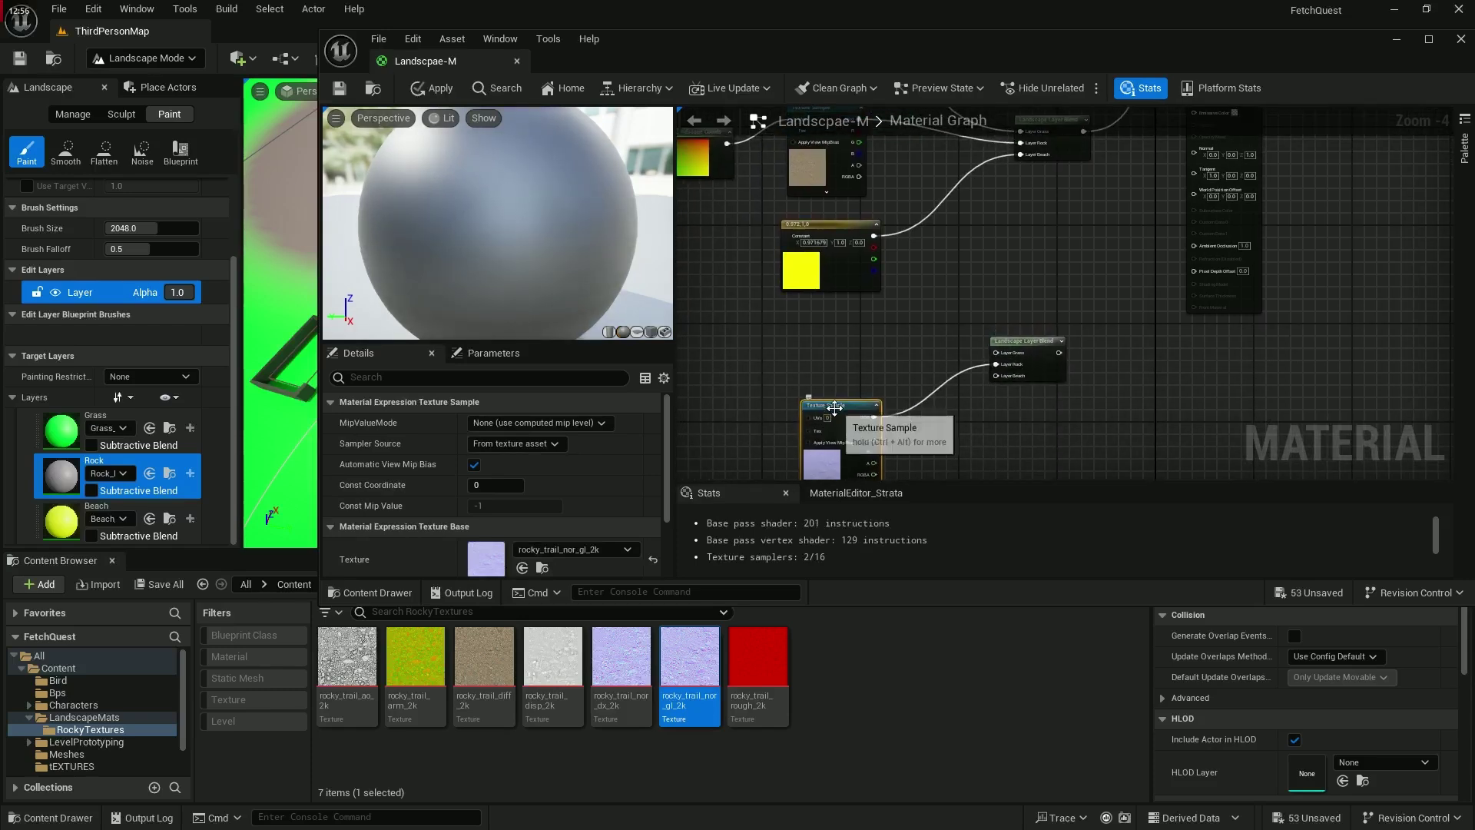
pyautogui.moveTo(837, 410); pyautogui.dragTo(853, 449)
pyautogui.moveTo(847, 407); pyautogui.dragTo(859, 337, button='right')
pyautogui.hotkey('ctrl', 'd')
pyautogui.hotkey('ctrl', 'd')
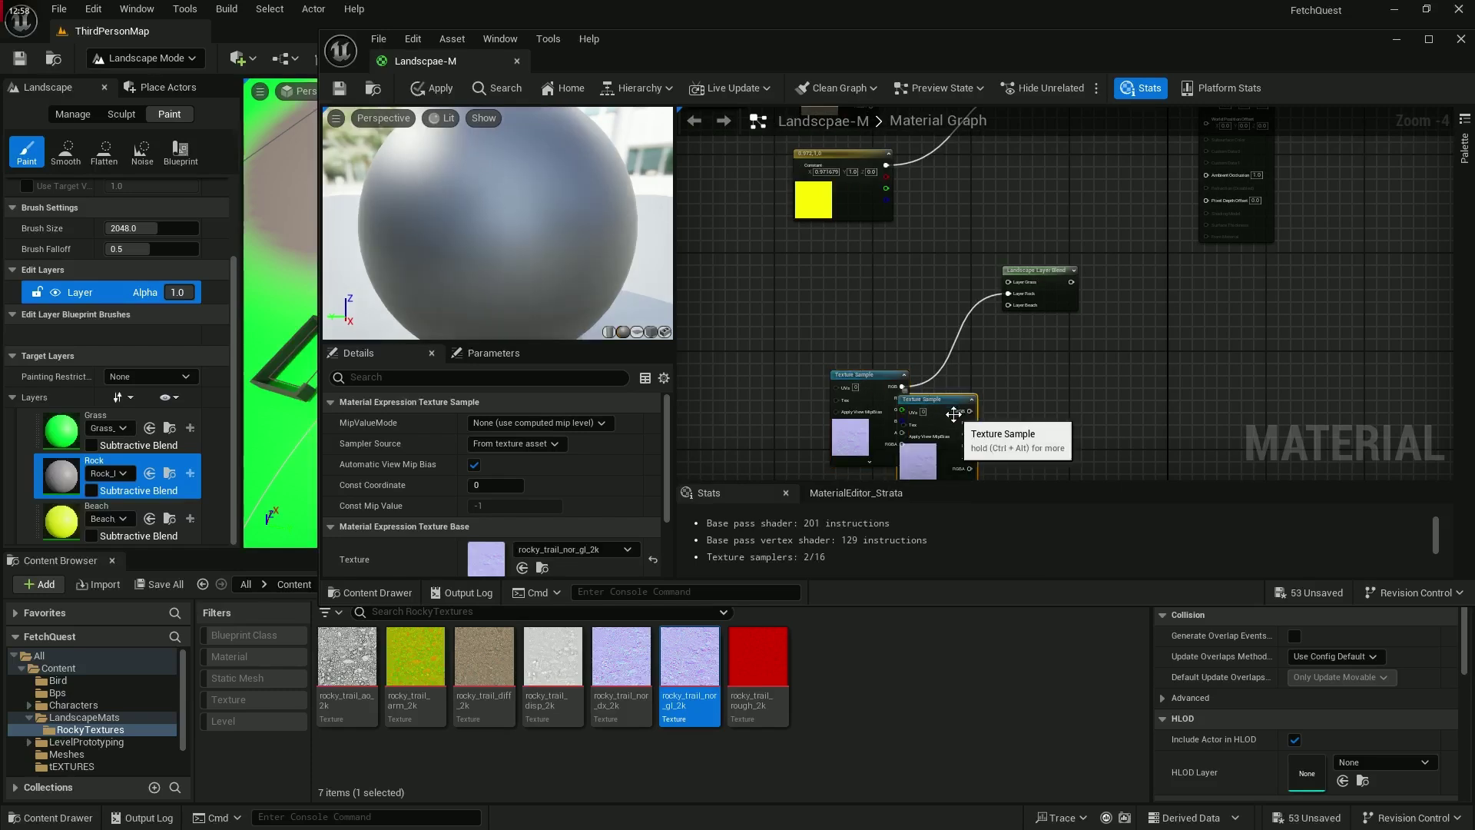
pyautogui.moveTo(957, 378); pyautogui.dragTo(999, 452)
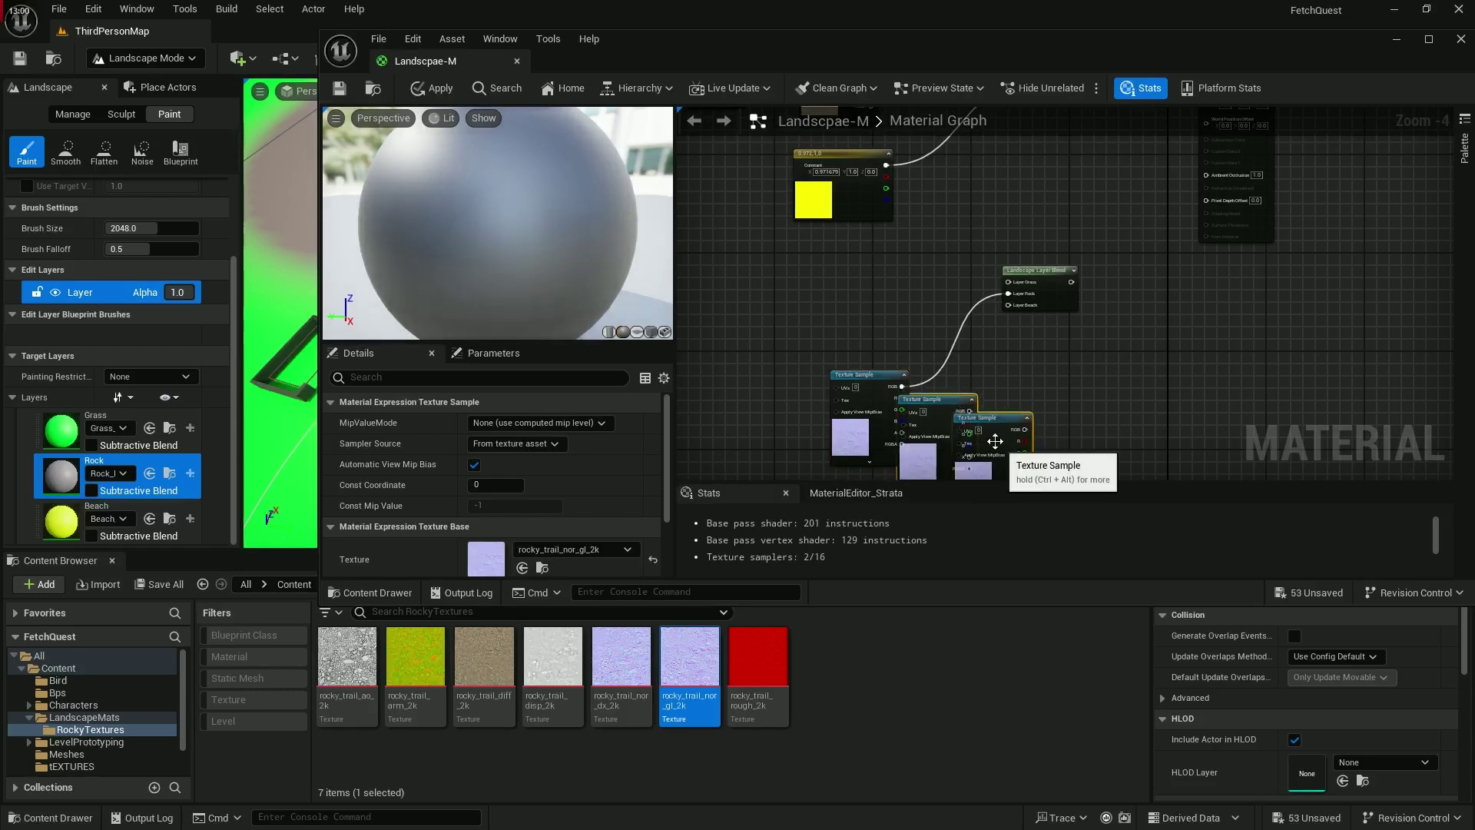
pyautogui.press('Delete')
# Step: Connect the normal texture to the copied blend's Grass and Beach layers too, and feed that blend into the material's Normal input
pyautogui.moveTo(903, 387); pyautogui.dragTo(1008, 293)
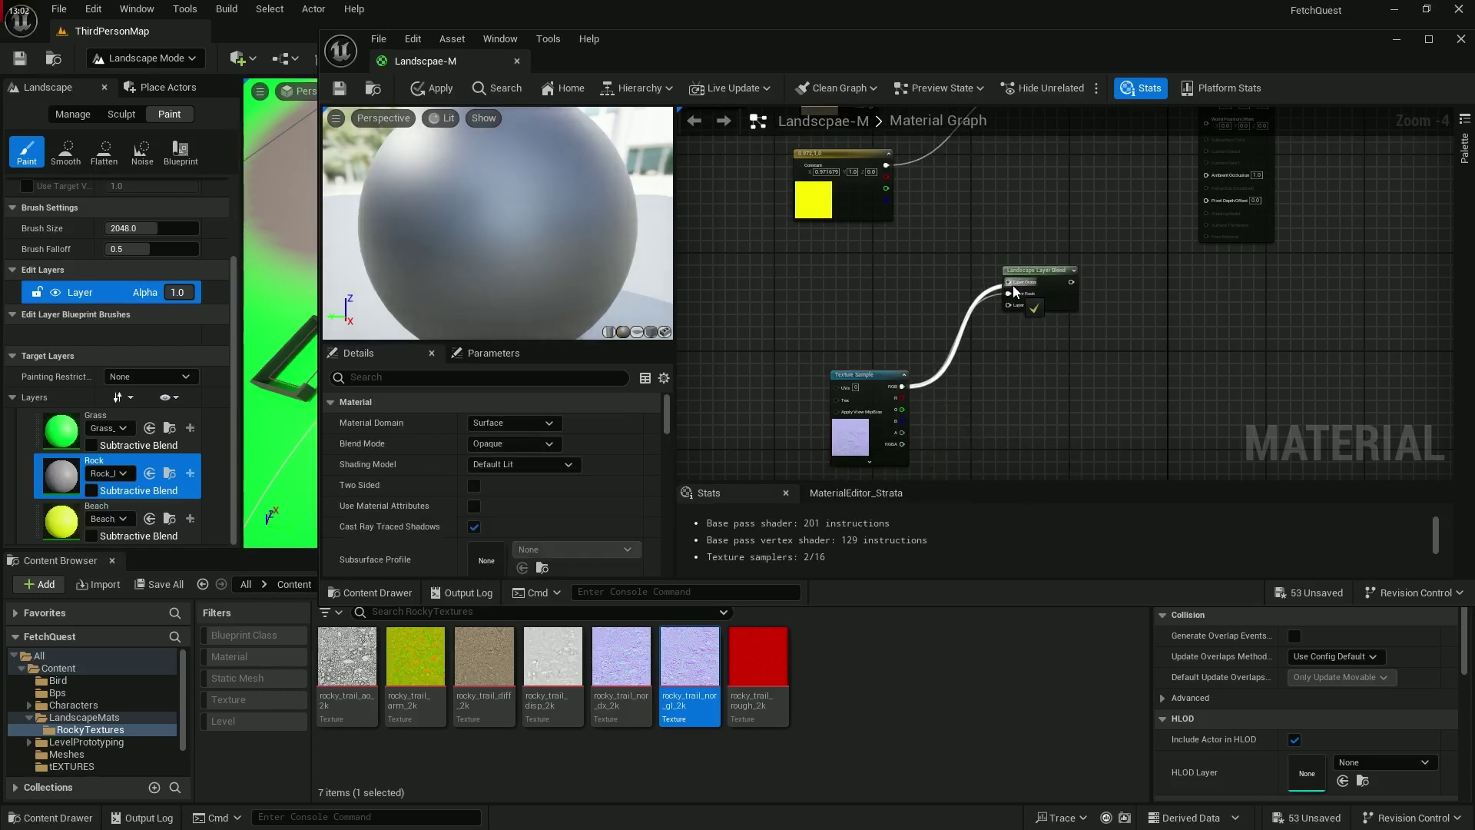
pyautogui.moveTo(903, 386); pyautogui.dragTo(1008, 305)
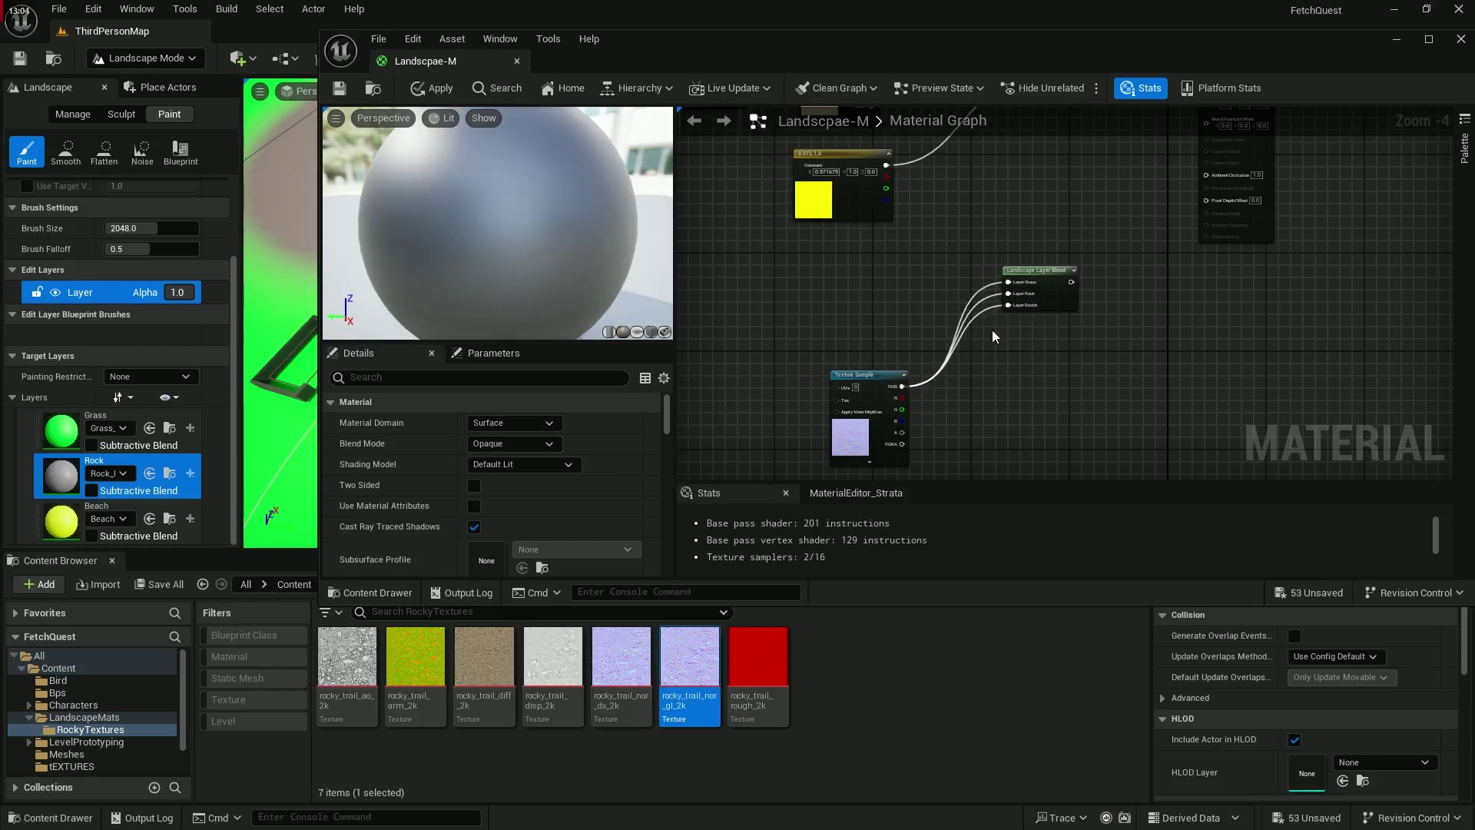
pyautogui.moveTo(1046, 283); pyautogui.dragTo(942, 458, button='right')
pyautogui.moveTo(965, 456); pyautogui.dragTo(1099, 256)
pyautogui.moveTo(1004, 386); pyautogui.dragTo(1003, 441, button='right')
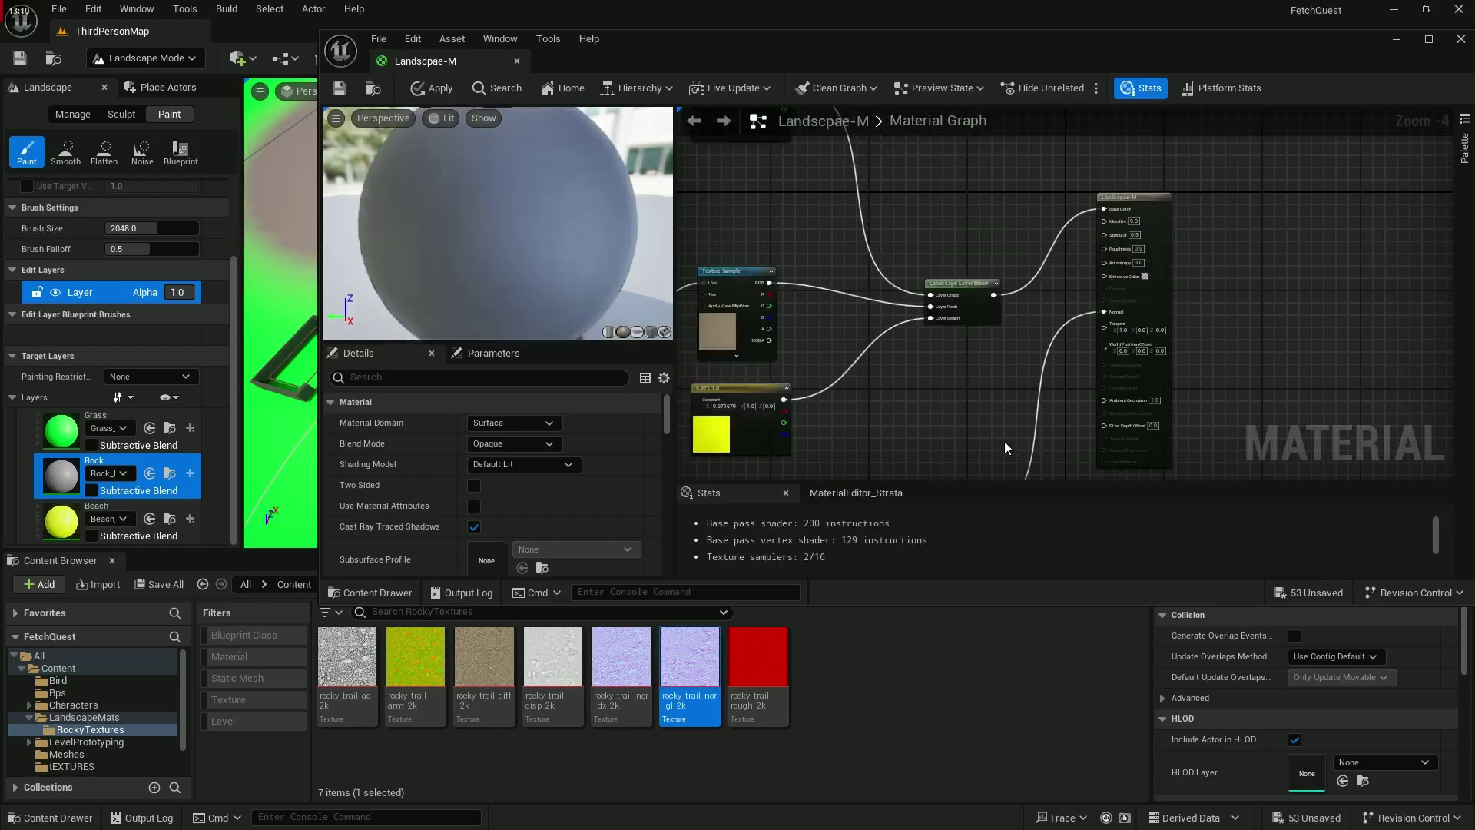
# Step: Move the material output node farther away from the layer blends and save the material
pyautogui.moveTo(1075, 269); pyautogui.dragTo(950, 223, button='right')
pyautogui.moveTo(1015, 156); pyautogui.dragTo(1198, 199)
pyautogui.moveTo(997, 288); pyautogui.dragTo(1055, 229, button='right')
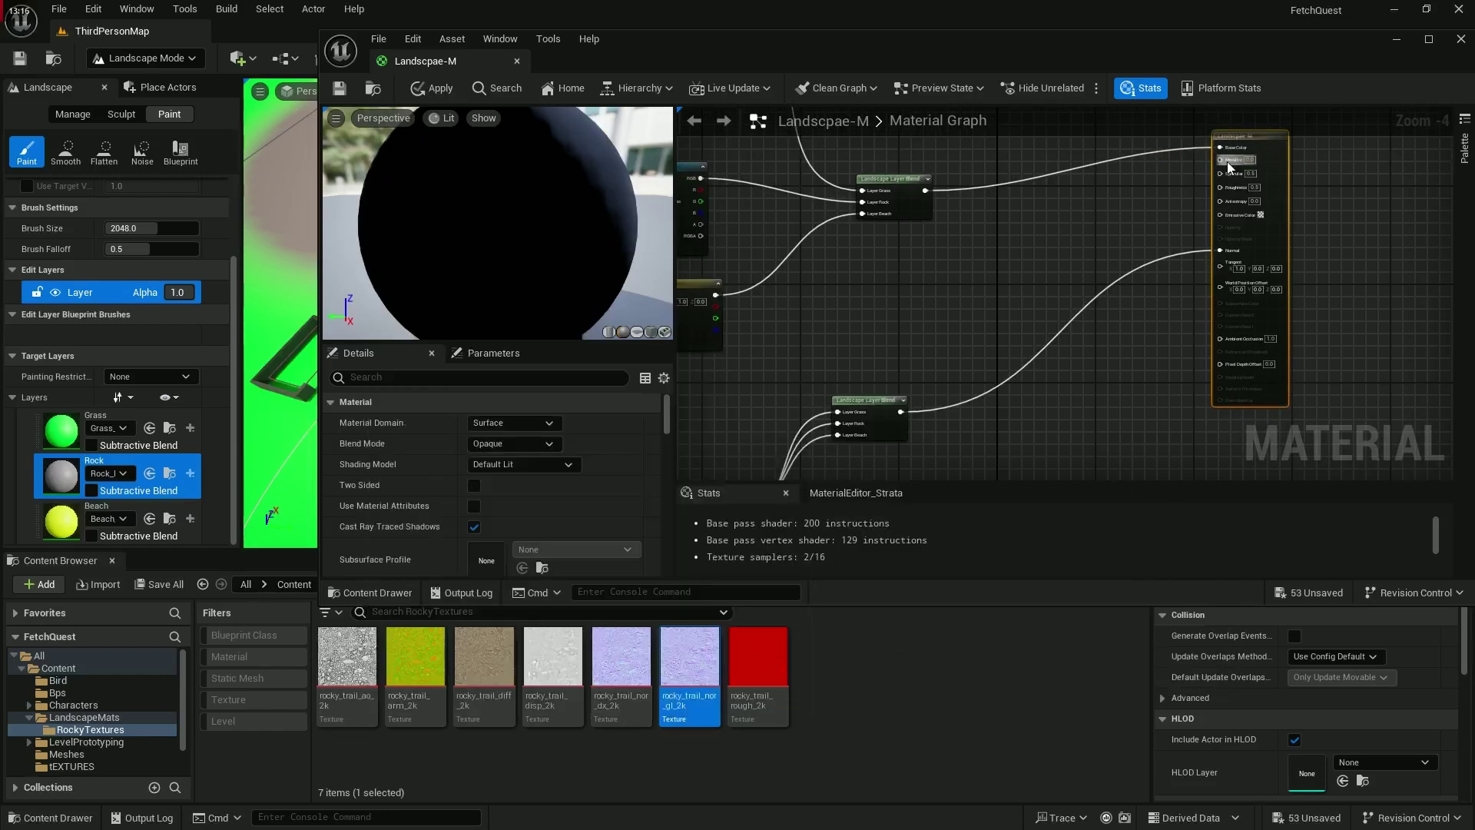
pyautogui.moveTo(391, 711)
pyautogui.click(337, 87)
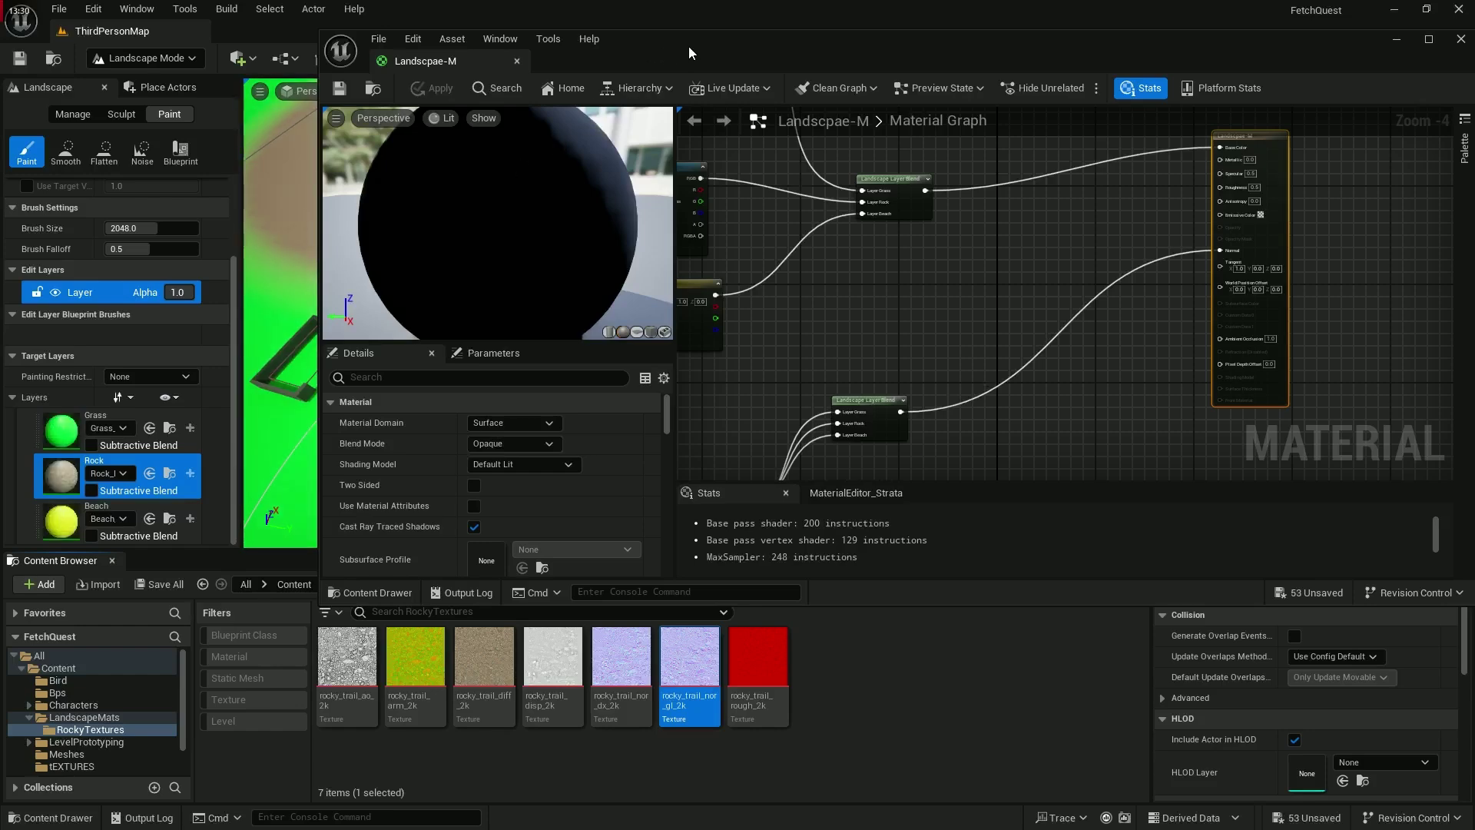
# Step: Uncover the level view and play the level, walking the character over the rocky ground to inspect the texture
pyautogui.moveTo(688, 46); pyautogui.dragTo(966, 661)
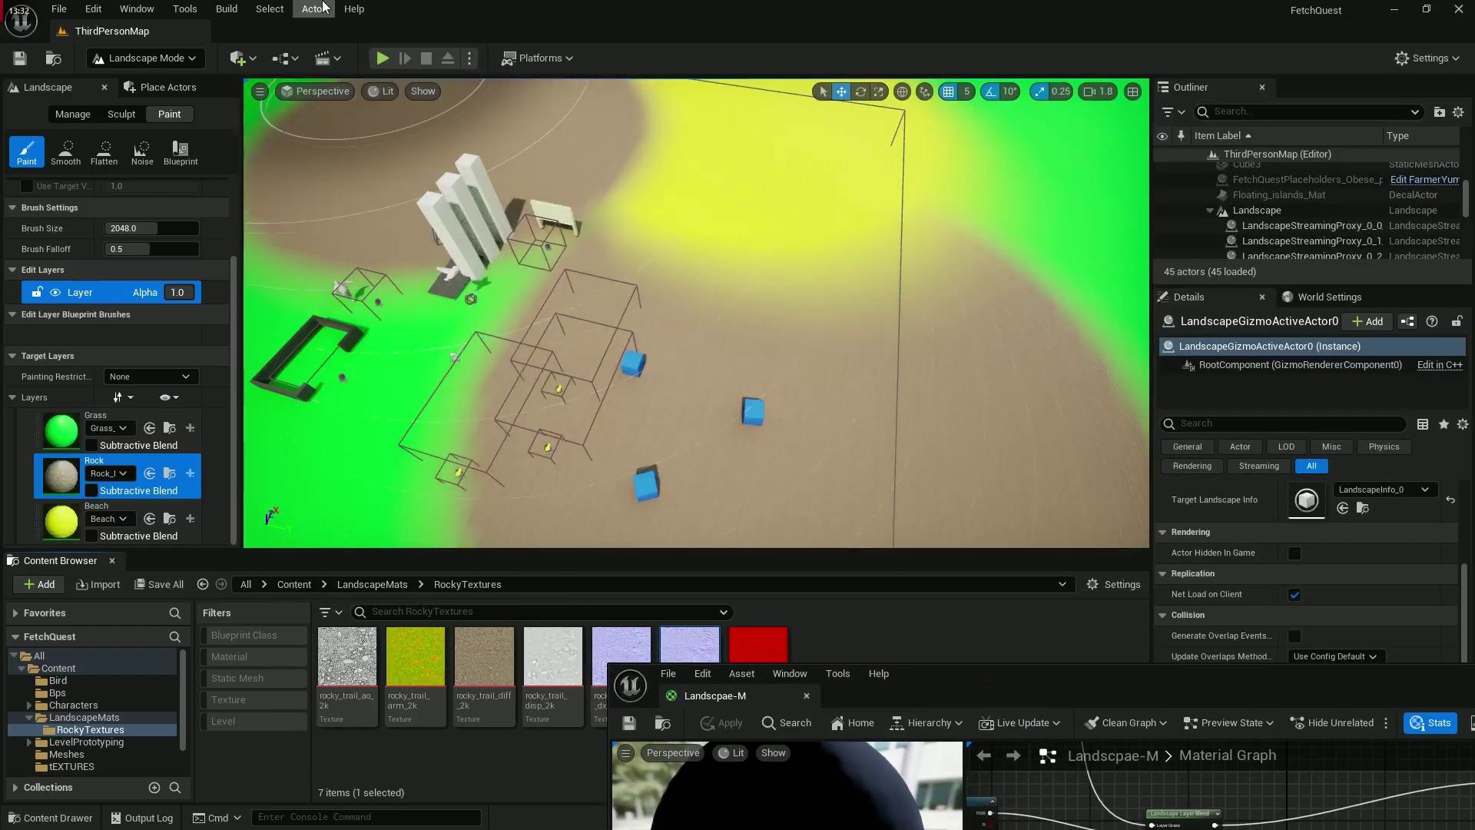
pyautogui.click(647, 534)
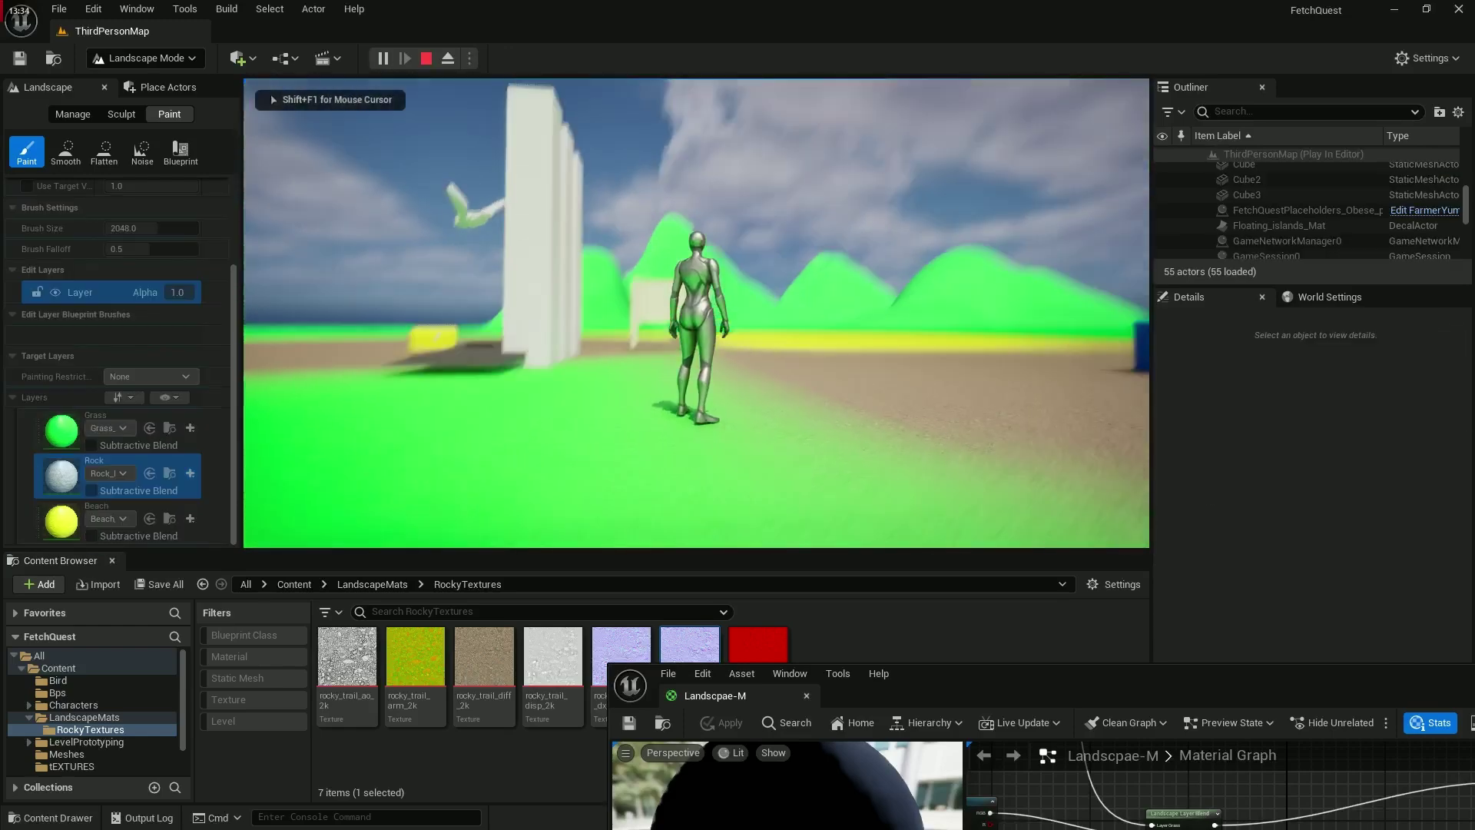
pyautogui.press('w')
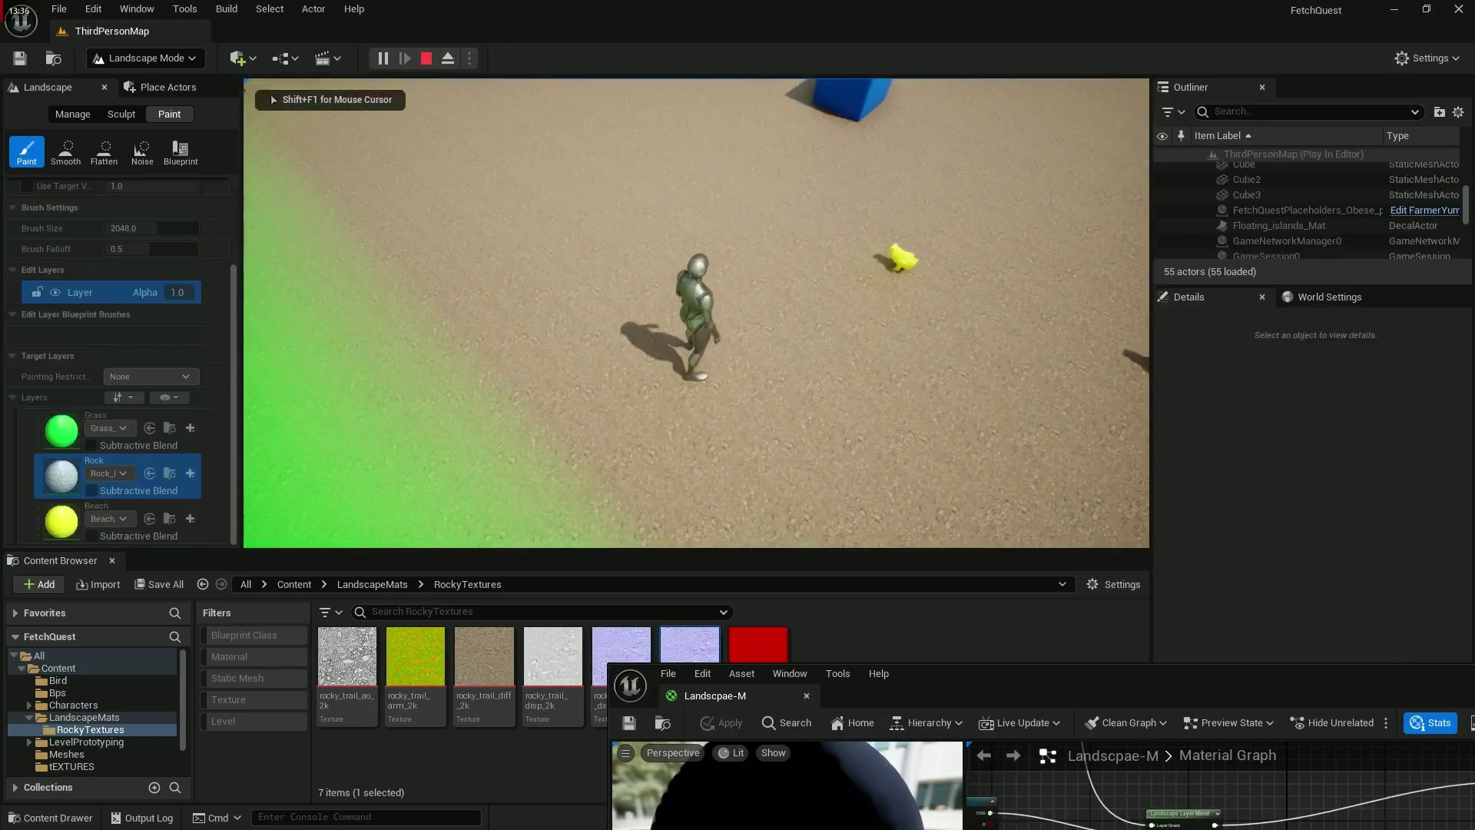
pyautogui.press('w')
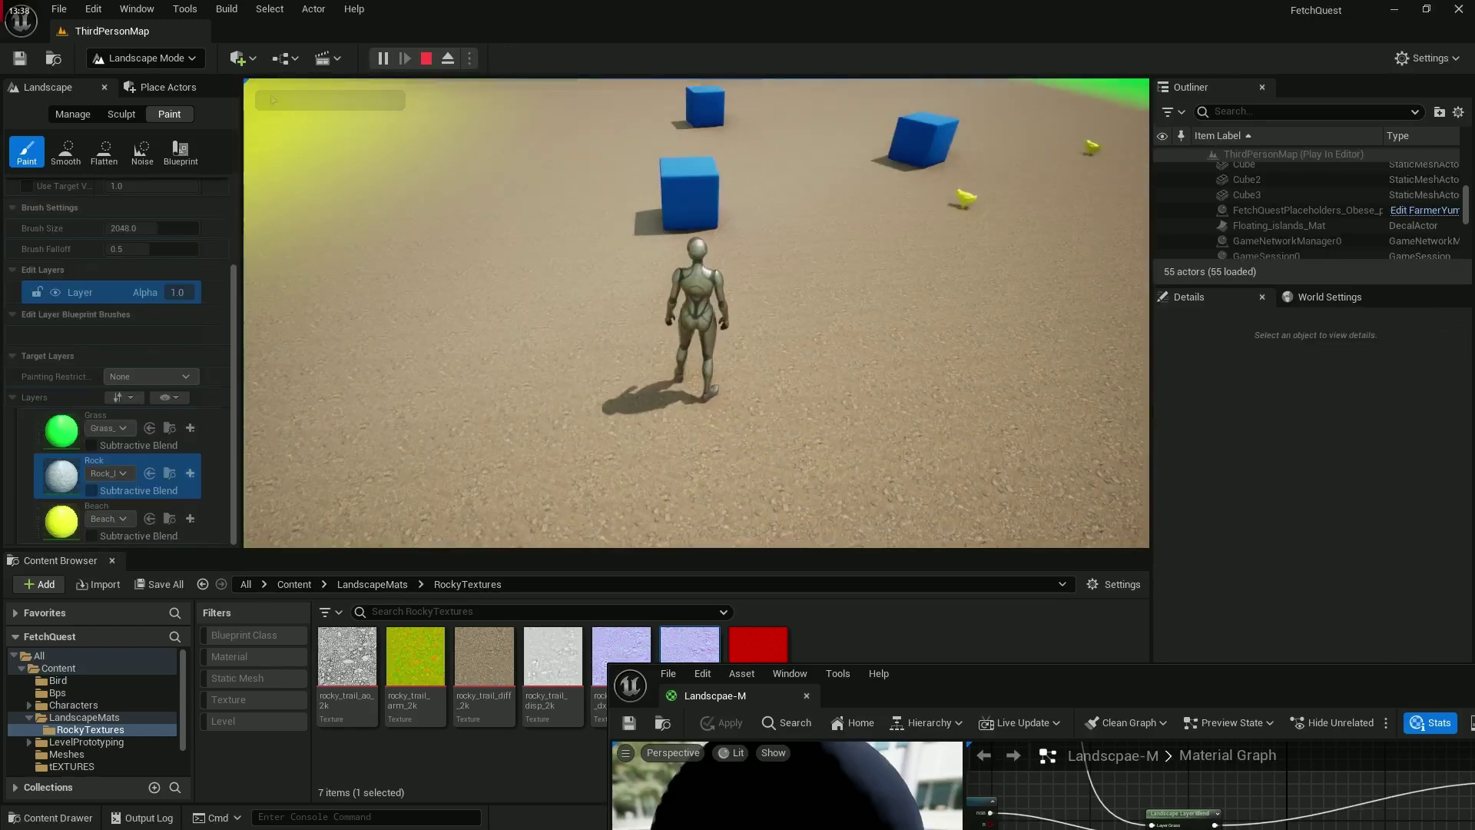
pyautogui.press('w')
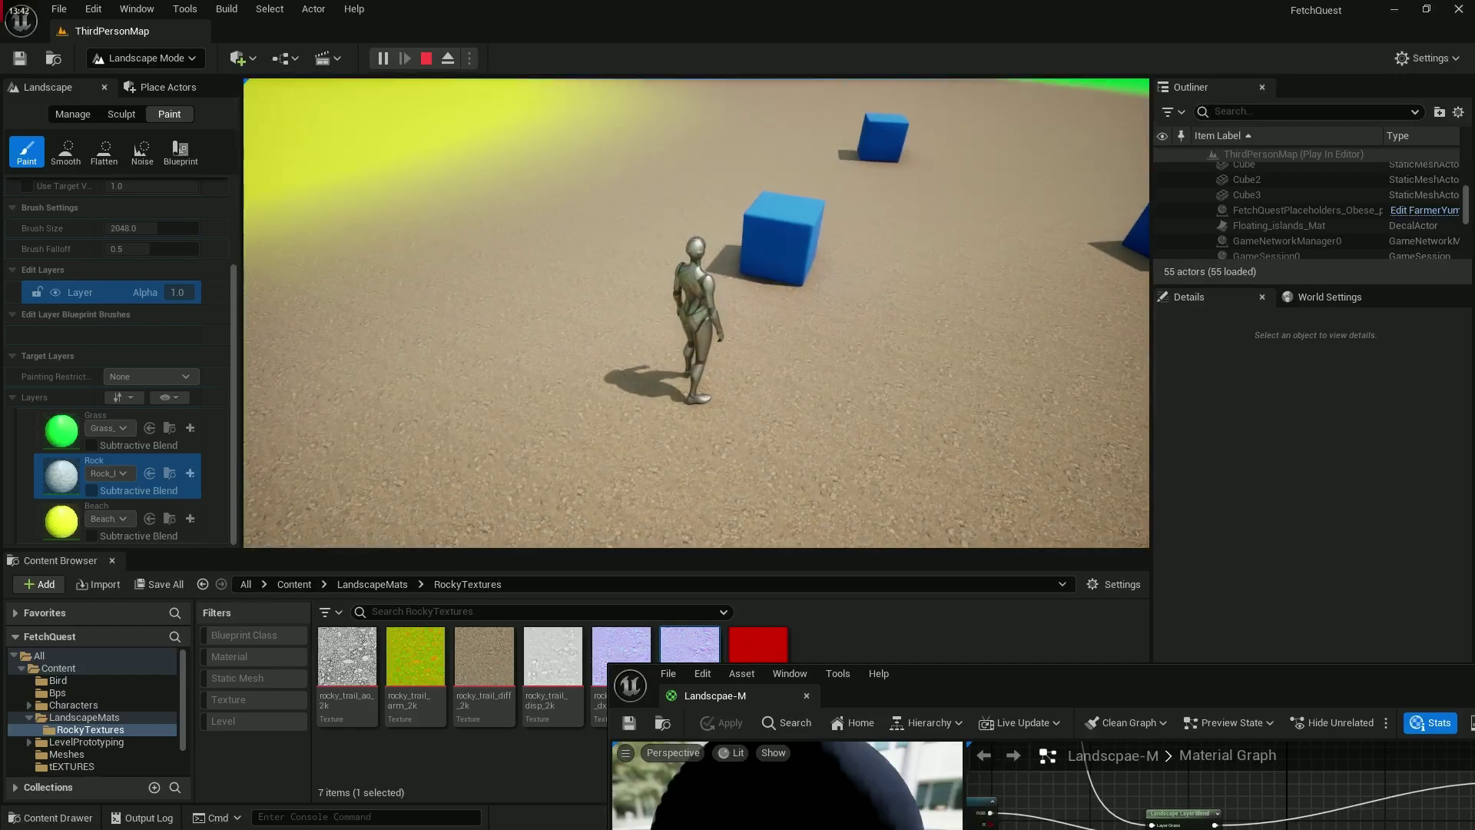
pyautogui.press('Escape')
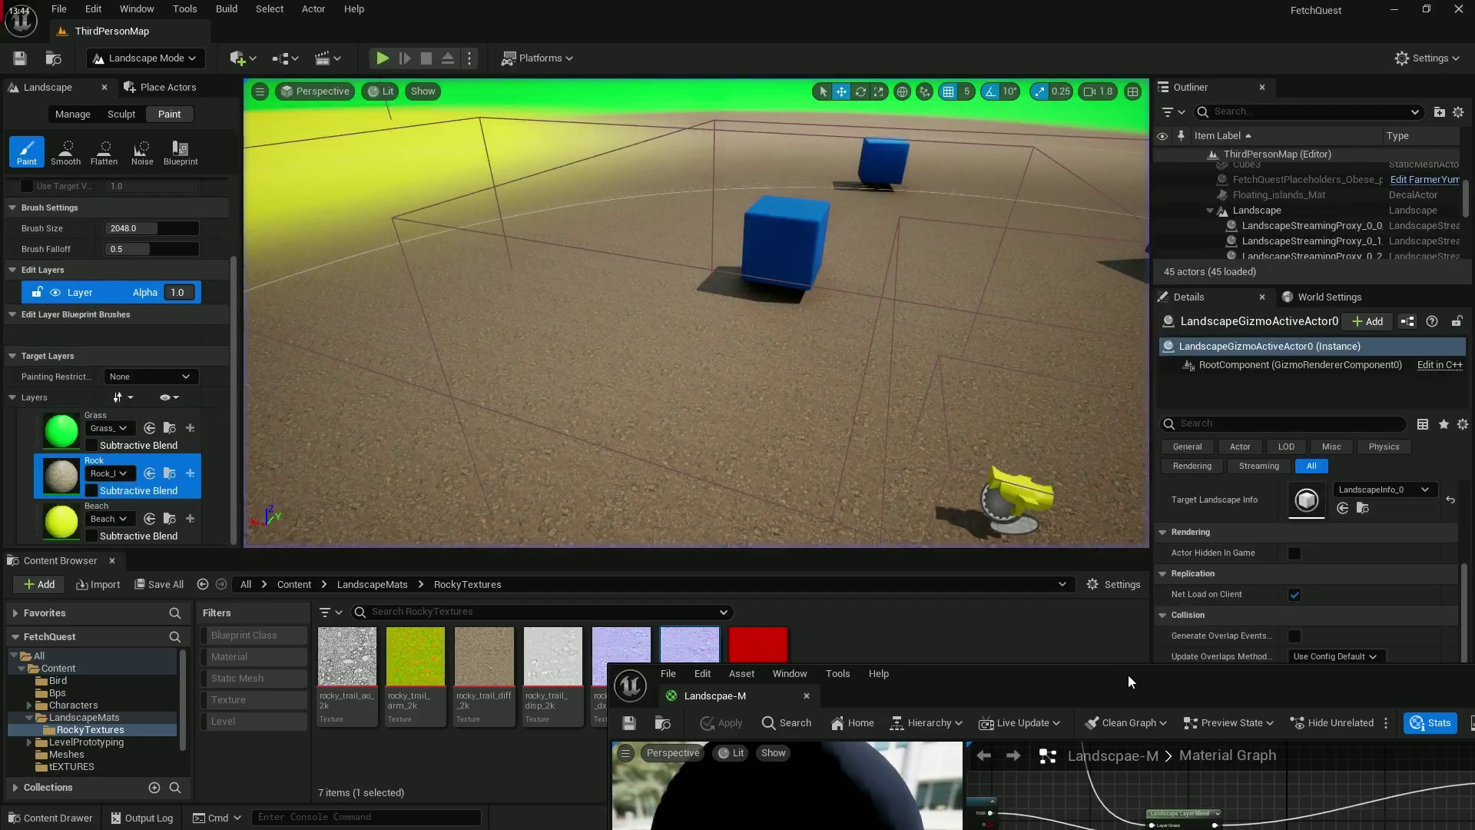
# Step: Set the Landscape Coords node's Mapping Scale to 2 and apply the change to the material
pyautogui.moveTo(1121, 675); pyautogui.dragTo(1053, 127)
pyautogui.moveTo(1038, 446); pyautogui.dragTo(1350, 447, button='right')
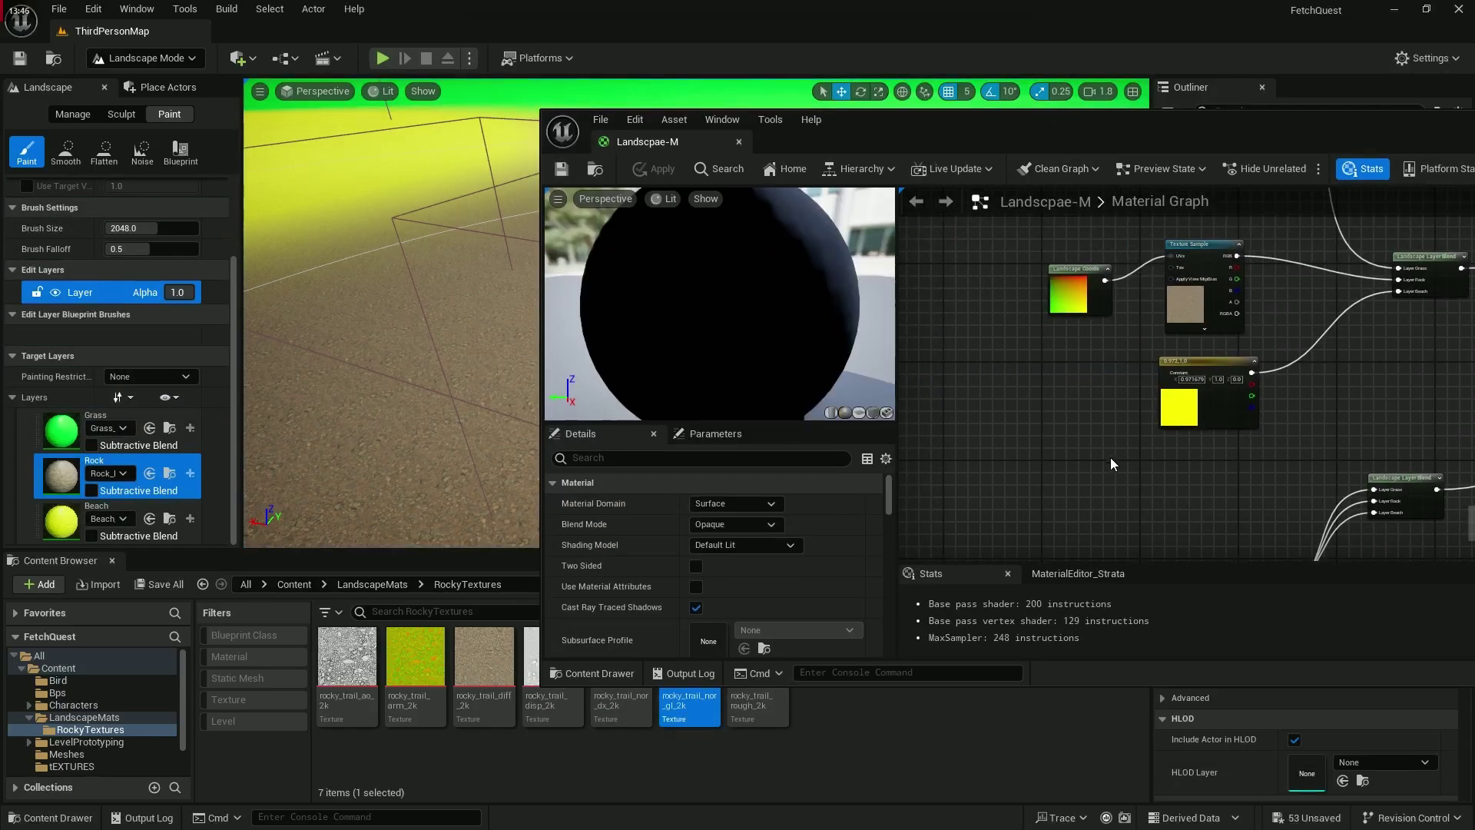
pyautogui.scroll(-1, 1110, 461)
pyautogui.moveTo(1092, 372); pyautogui.dragTo(1080, 432, button='right')
pyautogui.scroll(1, 1080, 432)
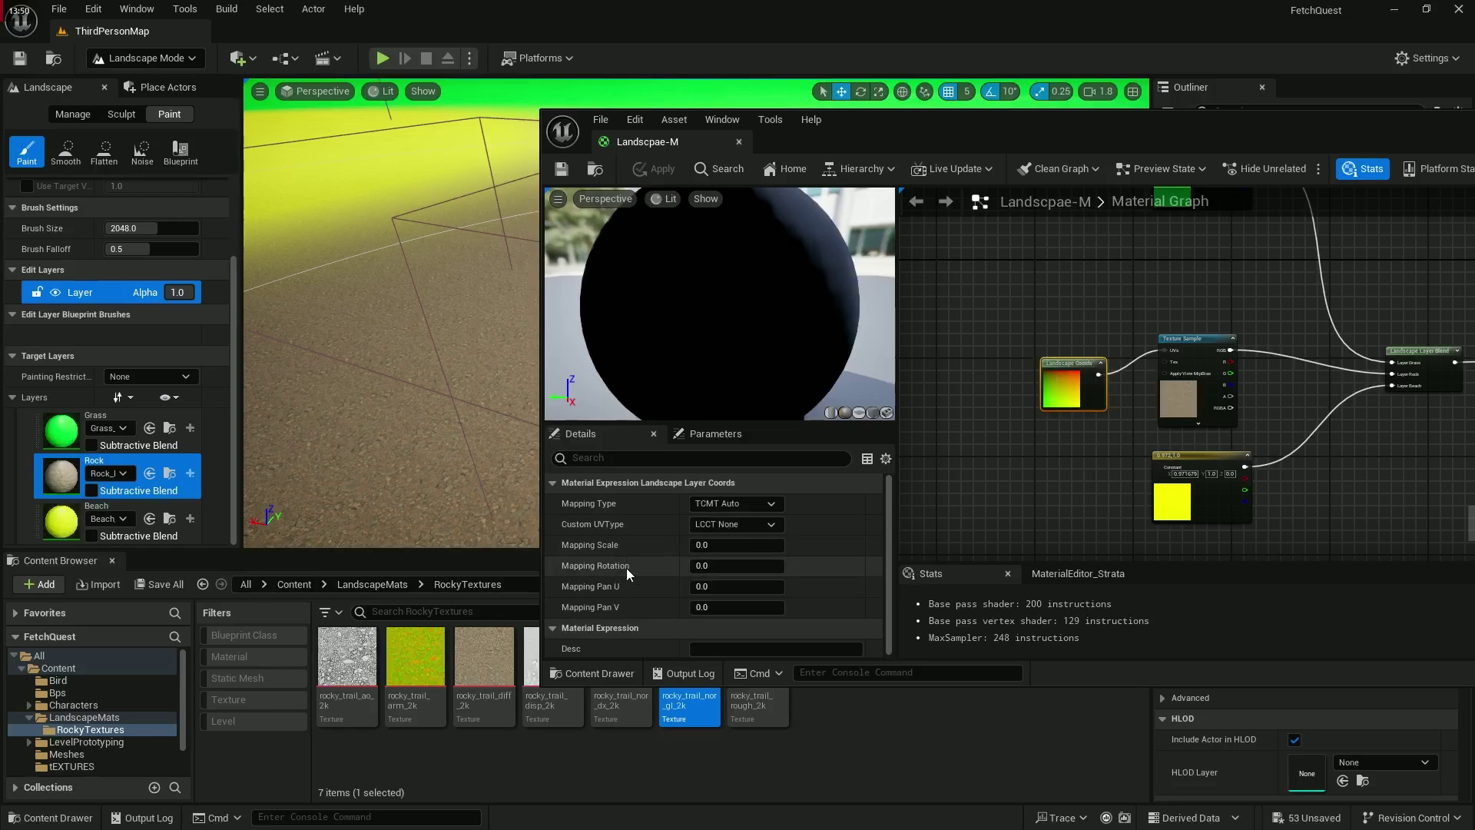
pyautogui.moveTo(871, 127); pyautogui.dragTo(1030, 163)
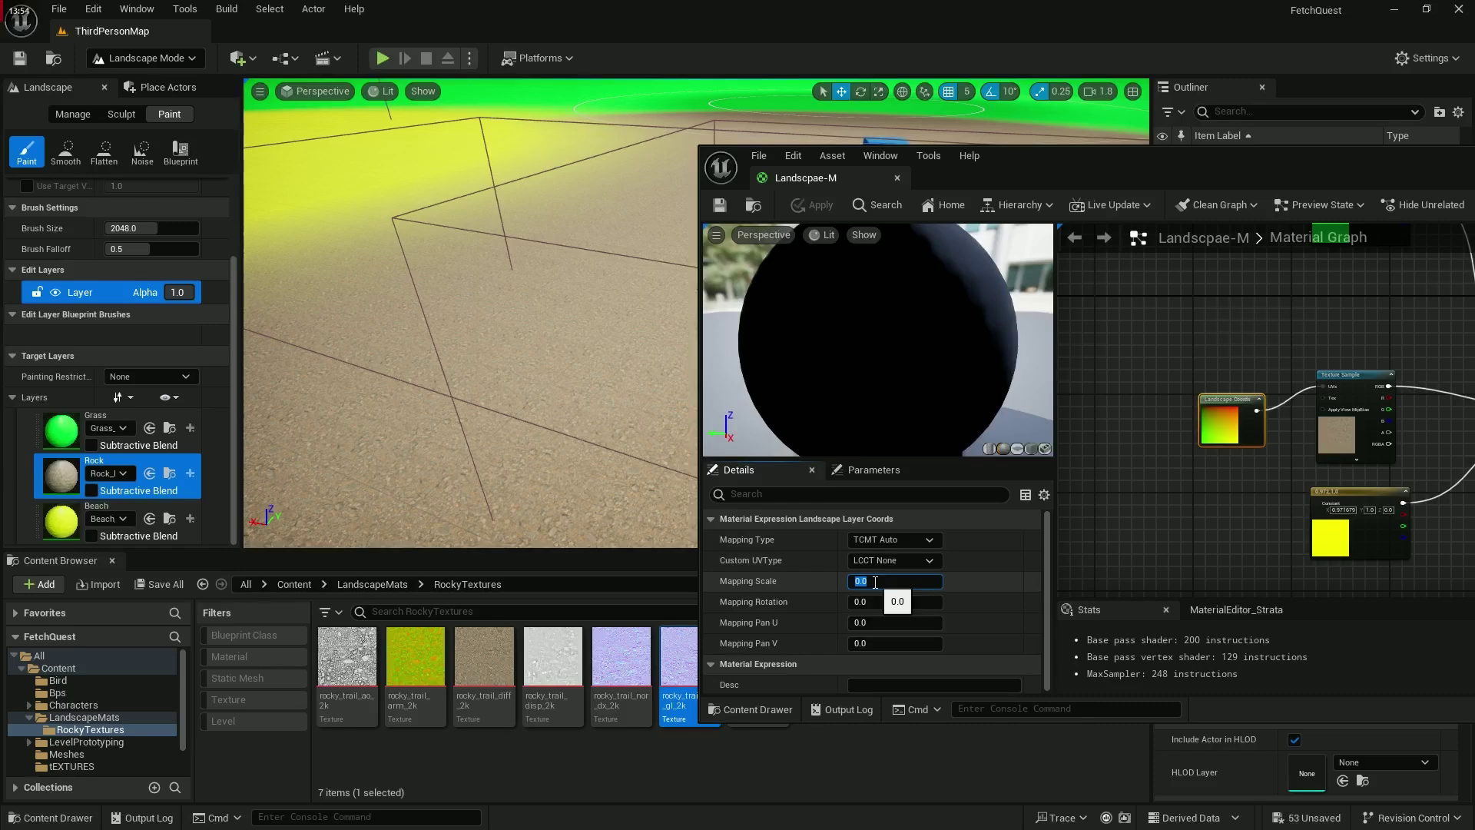
pyautogui.write('2')
pyautogui.press('Return')
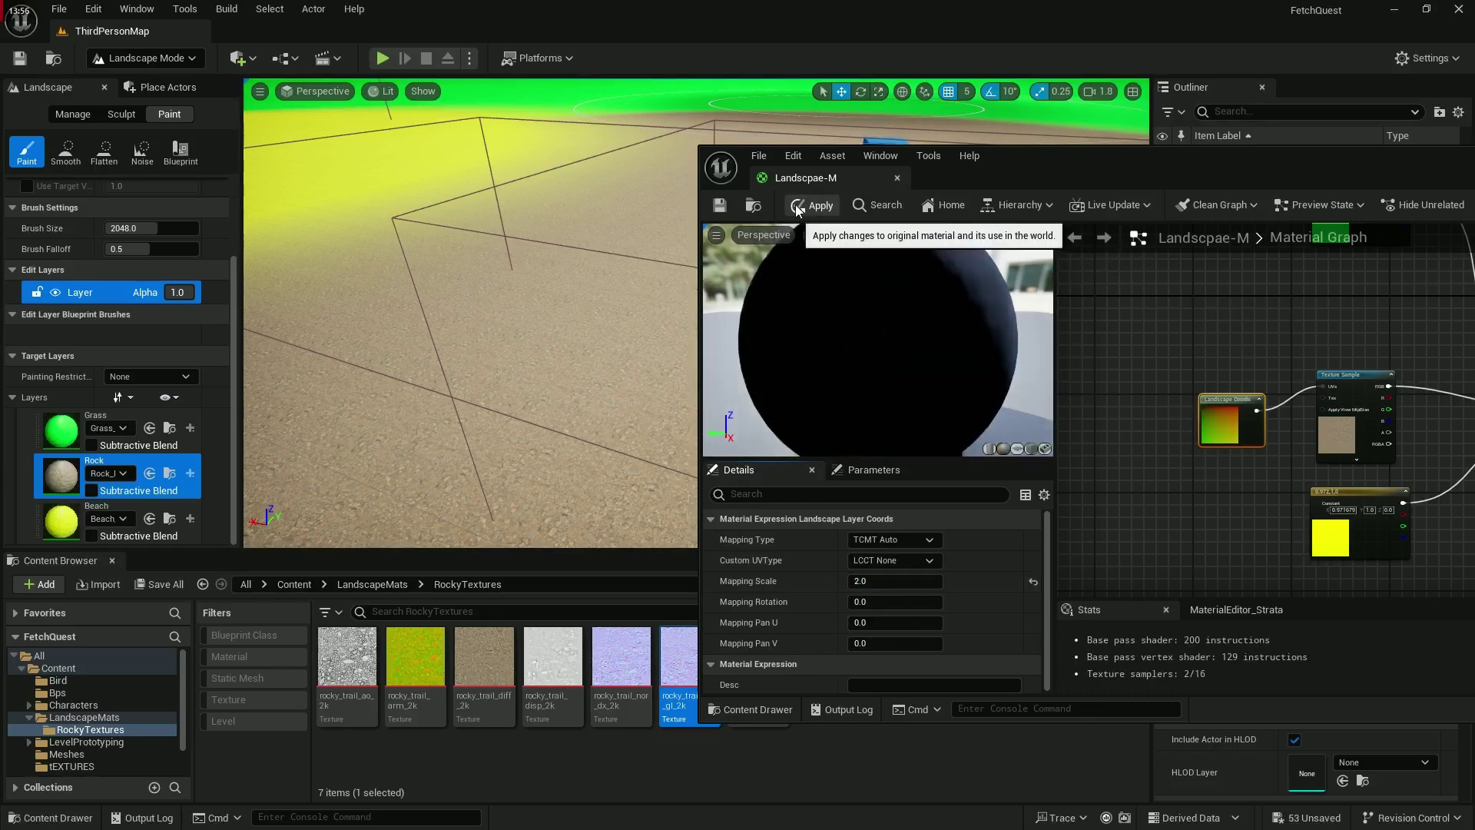
pyautogui.click(797, 210)
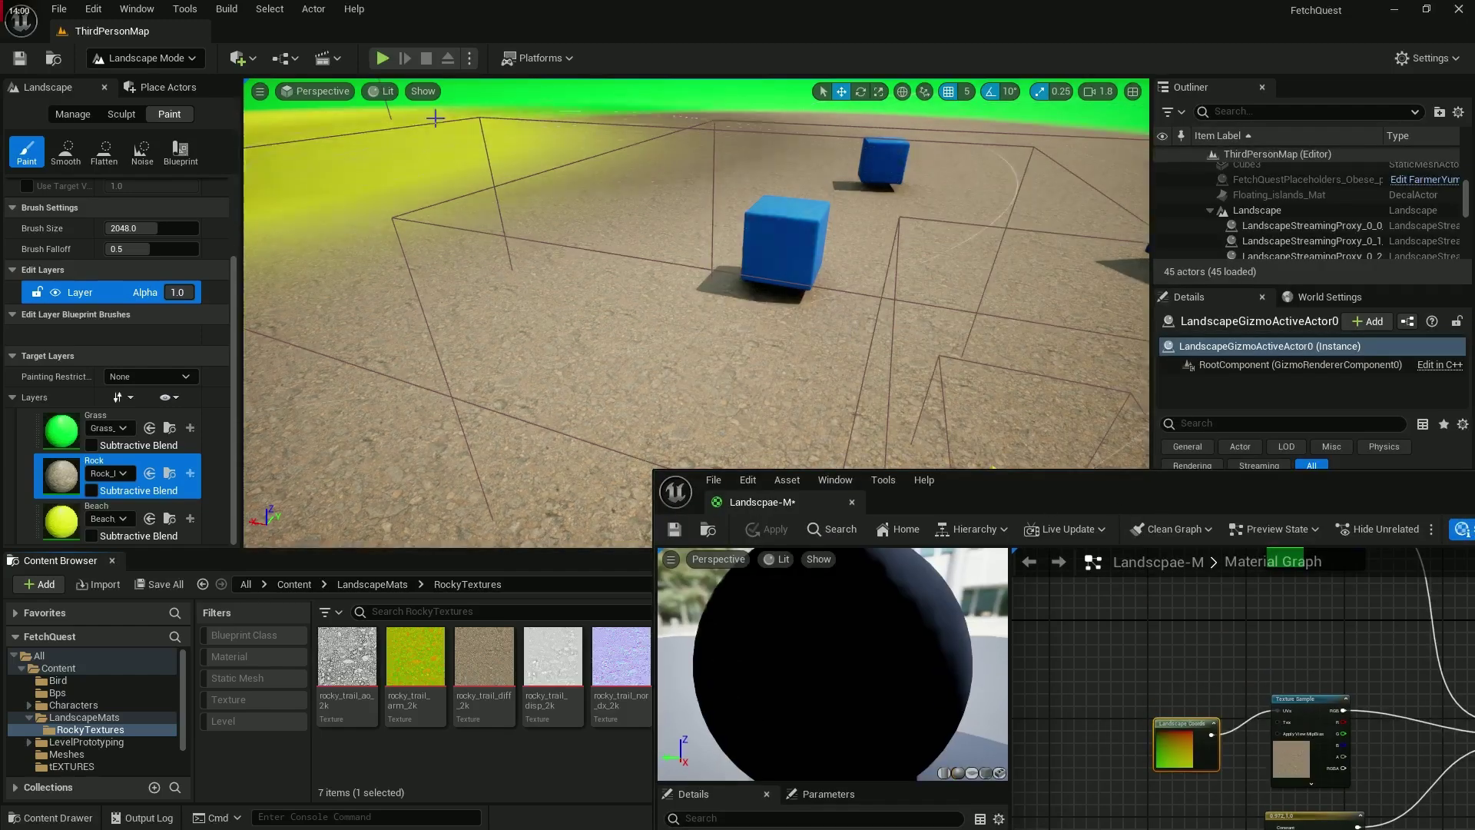
# Step: Play the level again and examine the scale of the rock texture beside the character
pyautogui.click(380, 61)
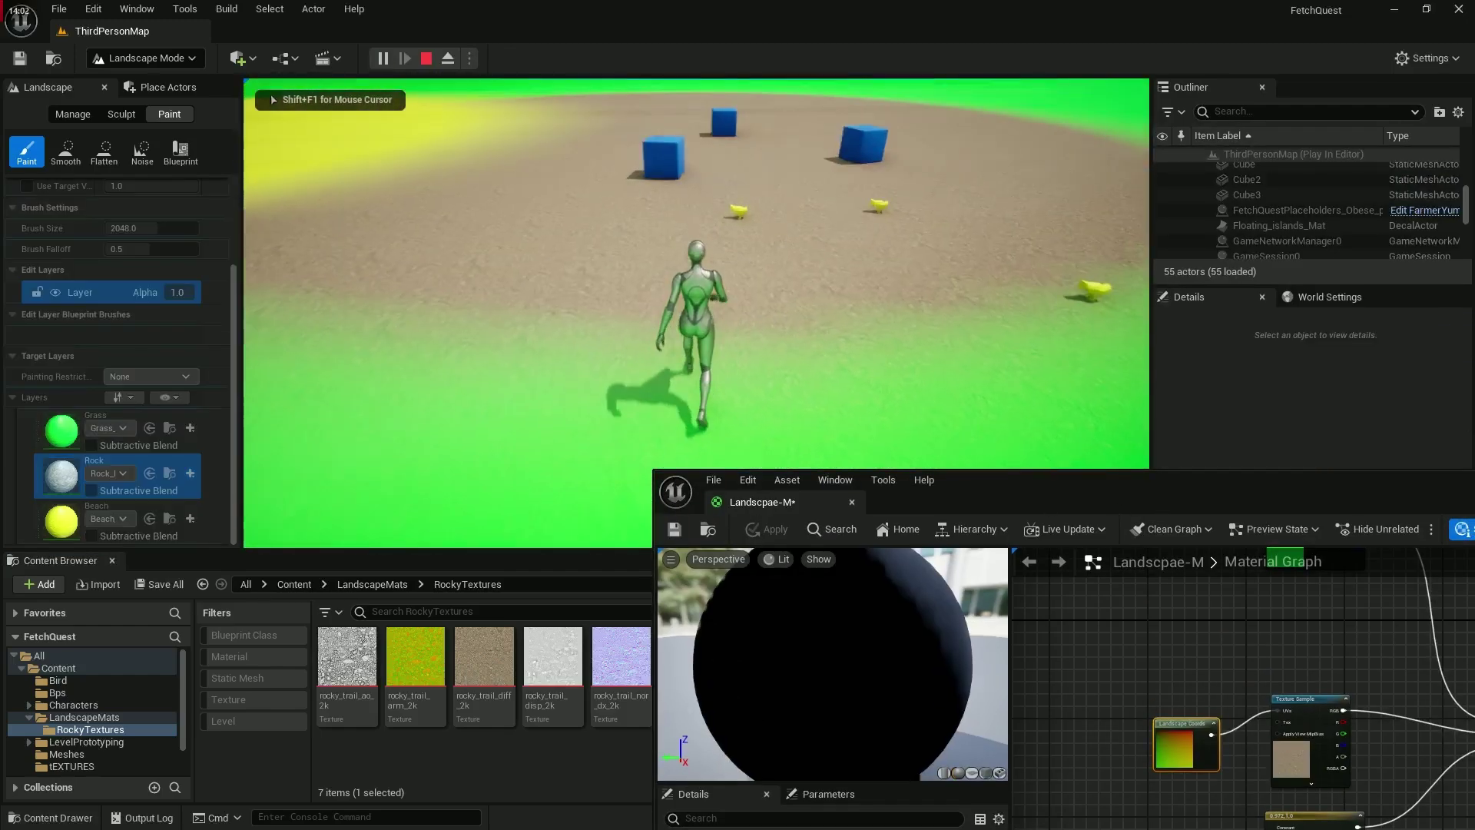
pyautogui.press('w')
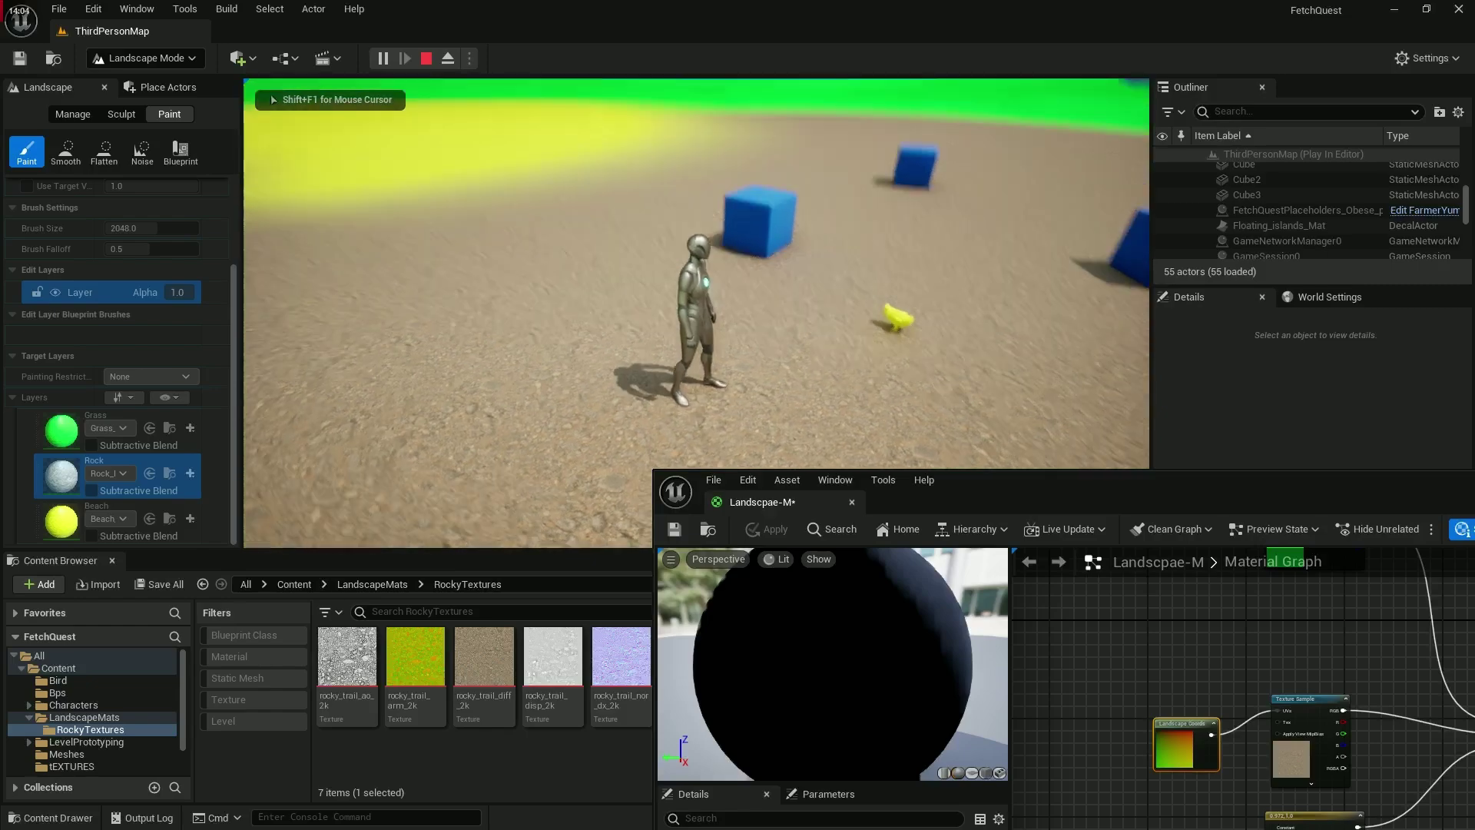
pyautogui.press('Escape')
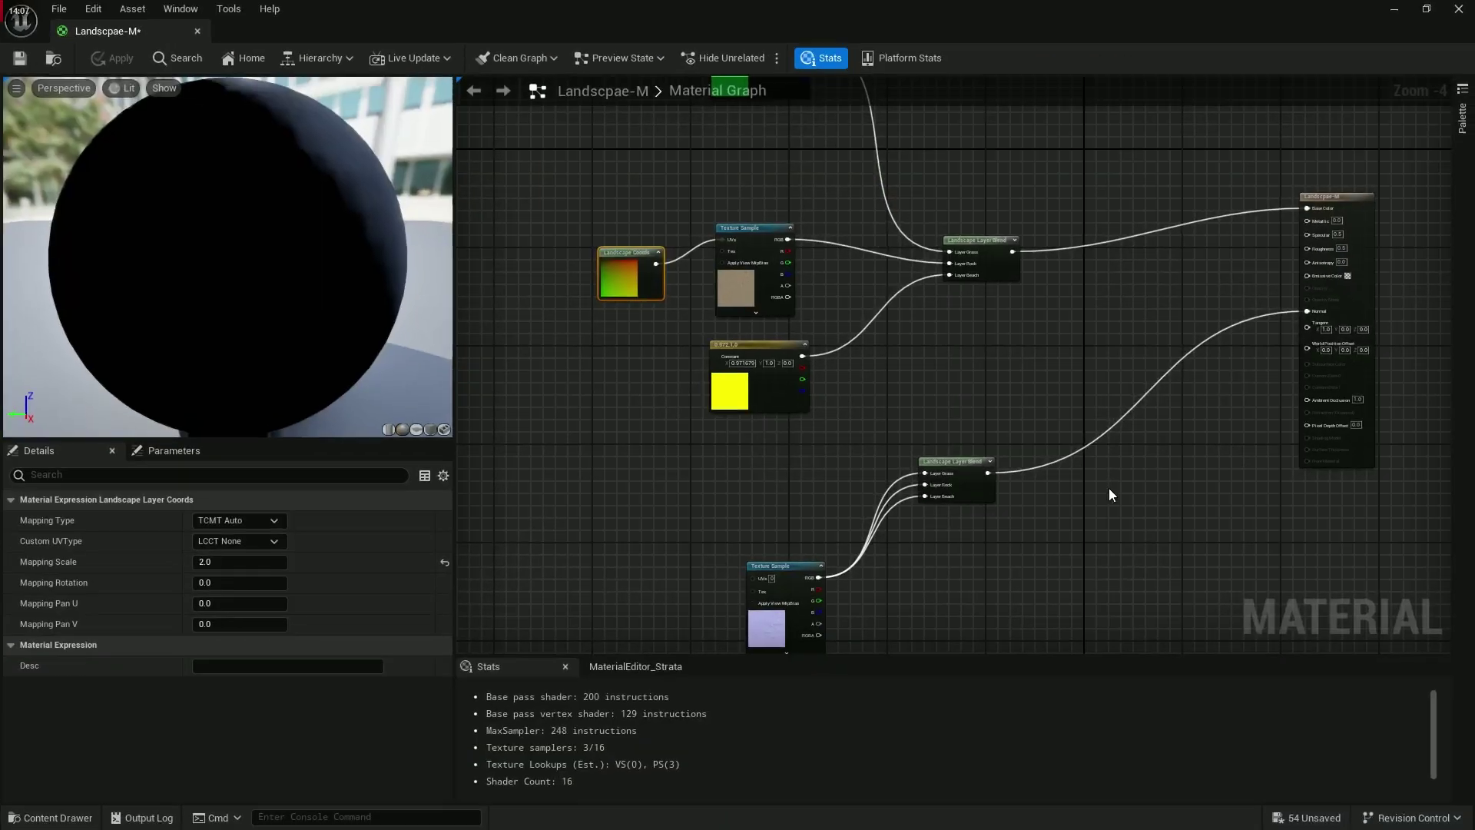
# Step: Review the material graph's texture samples, layer blends and their connections to the material output's Base Color, Roughness and Normal
pyautogui.scroll(2, 674, 362)
pyautogui.moveTo(675, 362); pyautogui.dragTo(576, 406, button='right')
pyautogui.scroll(4, 784, 286)
pyautogui.moveTo(757, 289); pyautogui.dragTo(638, 292, button='right')
pyautogui.moveTo(694, 490); pyautogui.dragTo(865, 179, button='right')
pyautogui.moveTo(865, 492); pyautogui.dragTo(897, 81, button='right')
pyautogui.moveTo(1018, 283); pyautogui.dragTo(1021, 92, button='right')
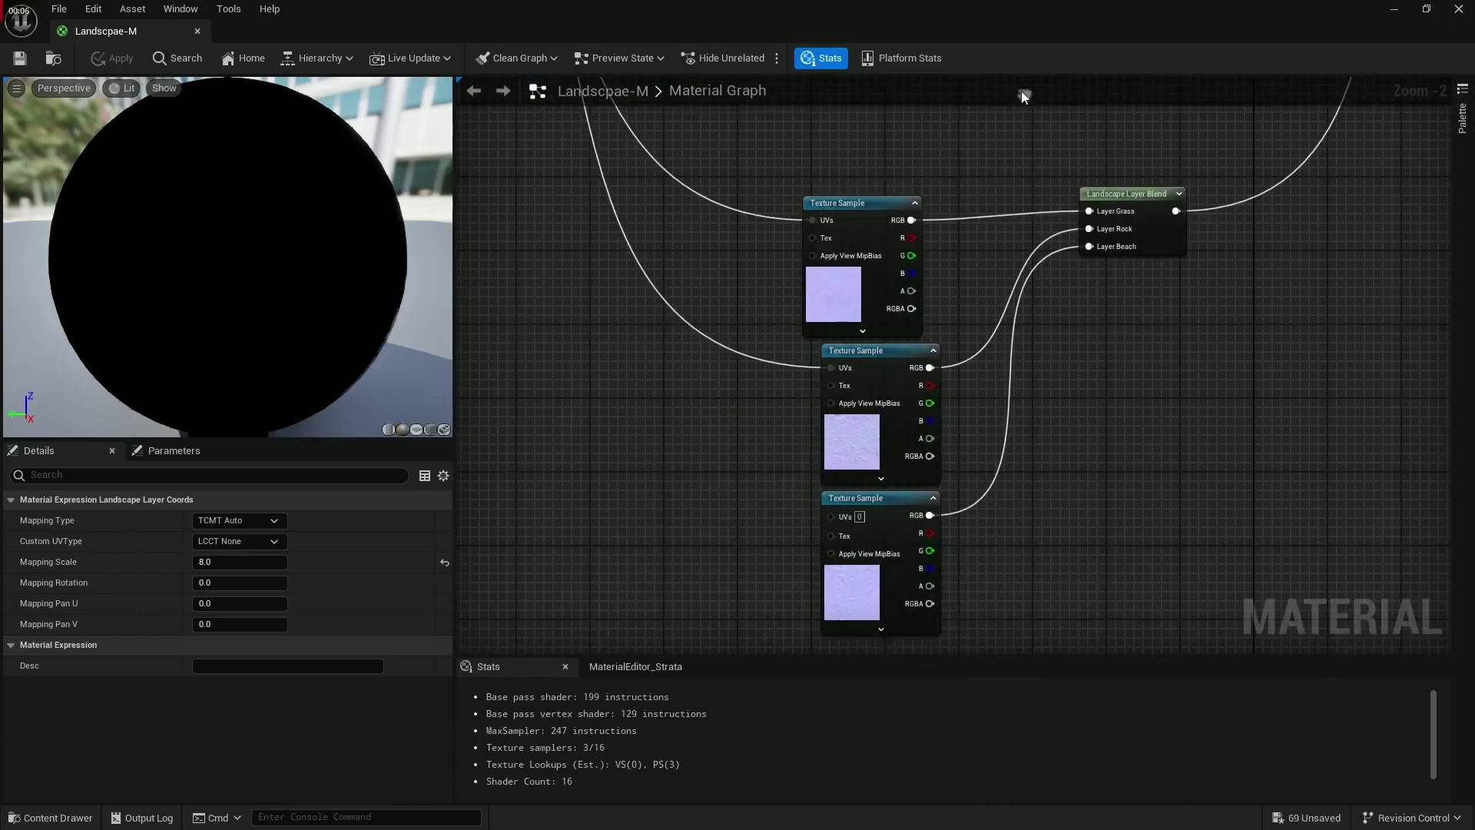
pyautogui.moveTo(1113, 142); pyautogui.dragTo(584, 651, button='right')
pyautogui.moveTo(849, 88); pyautogui.dragTo(768, 570, button='right')
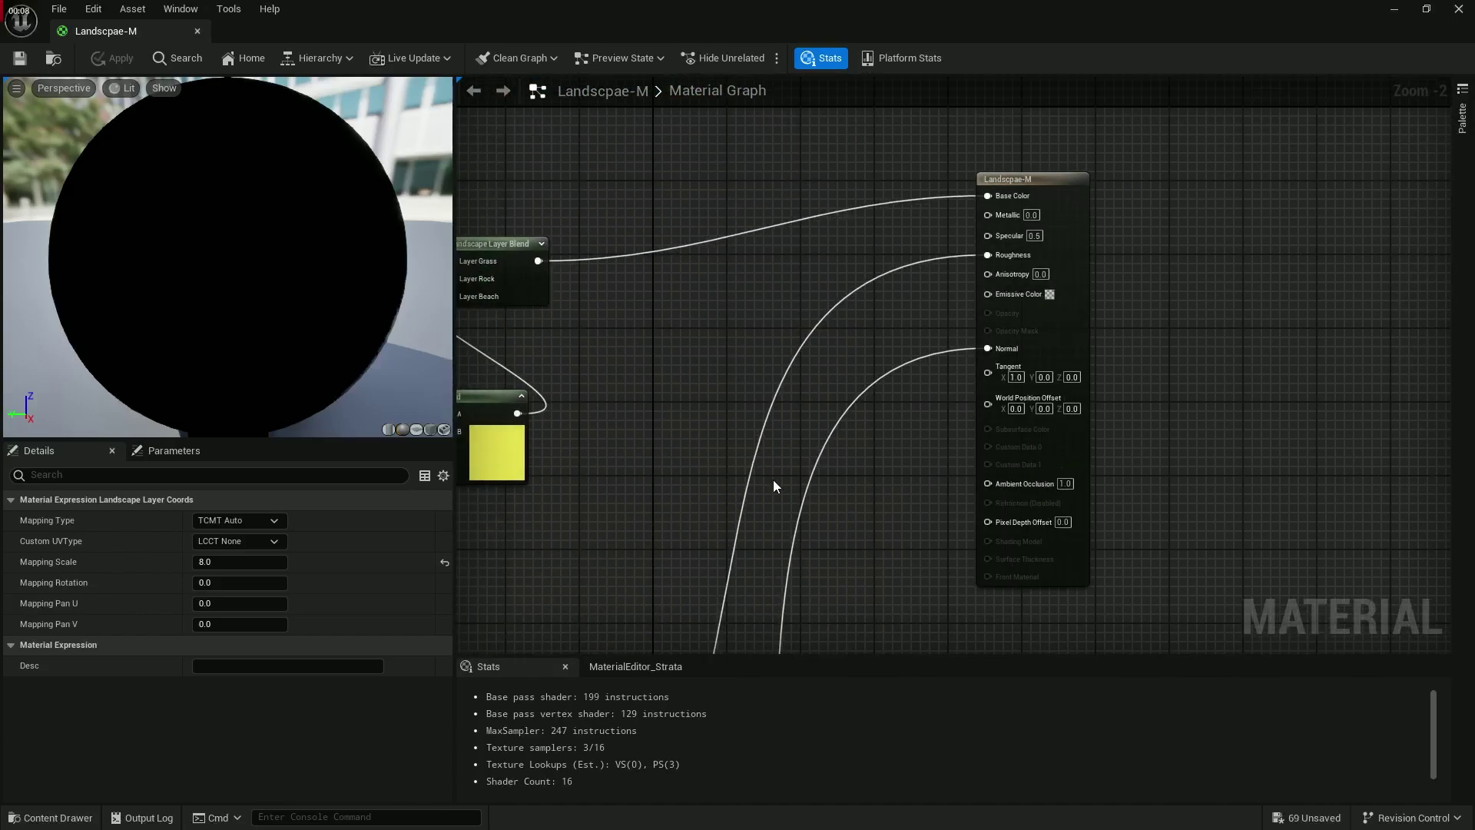
pyautogui.scroll(-3, 768, 472)
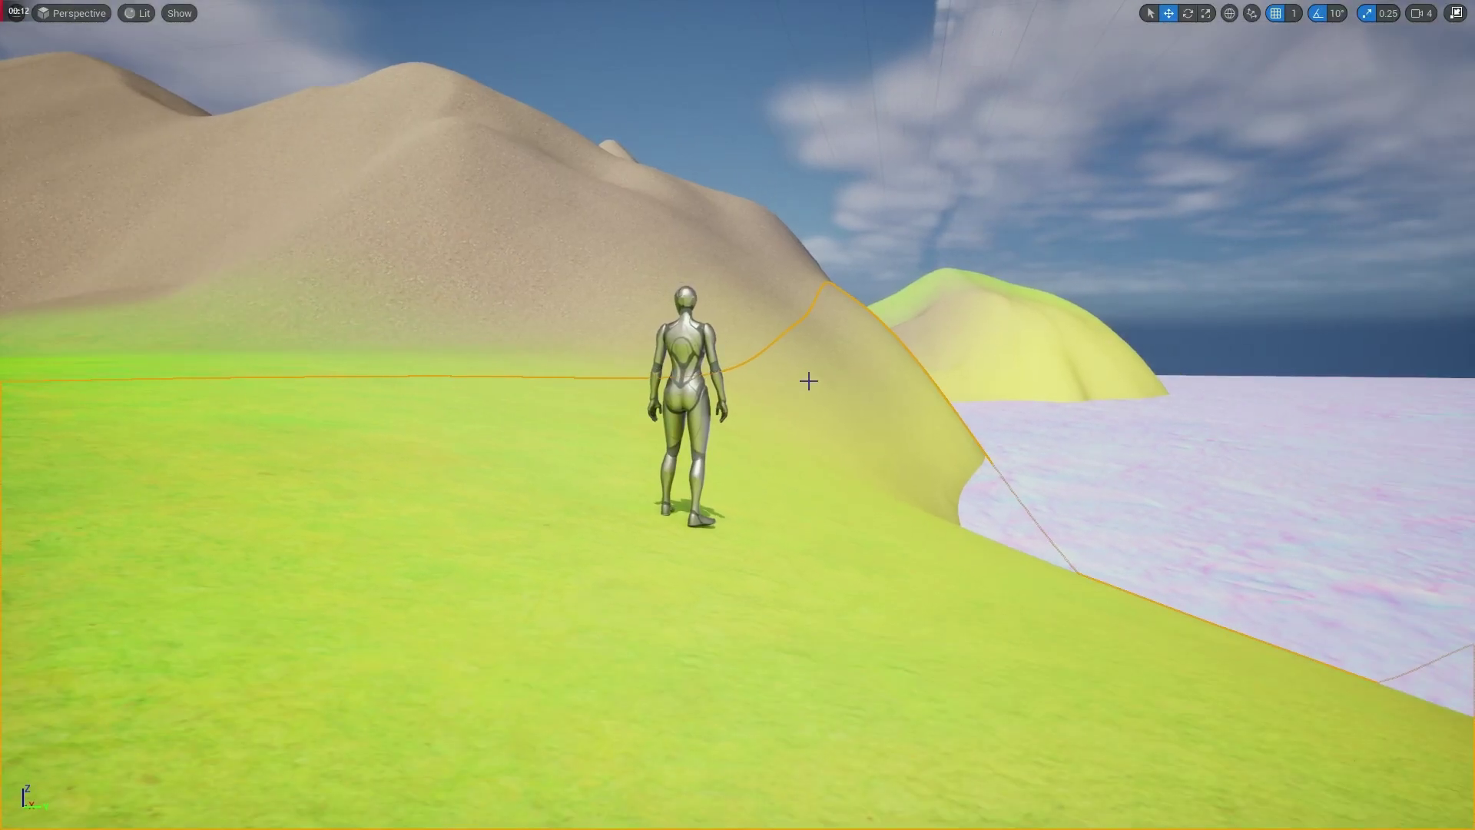
# Step: Play the level and run the character across the grass to inspect the textured landscape
pyautogui.hotkey('alt', 'p')
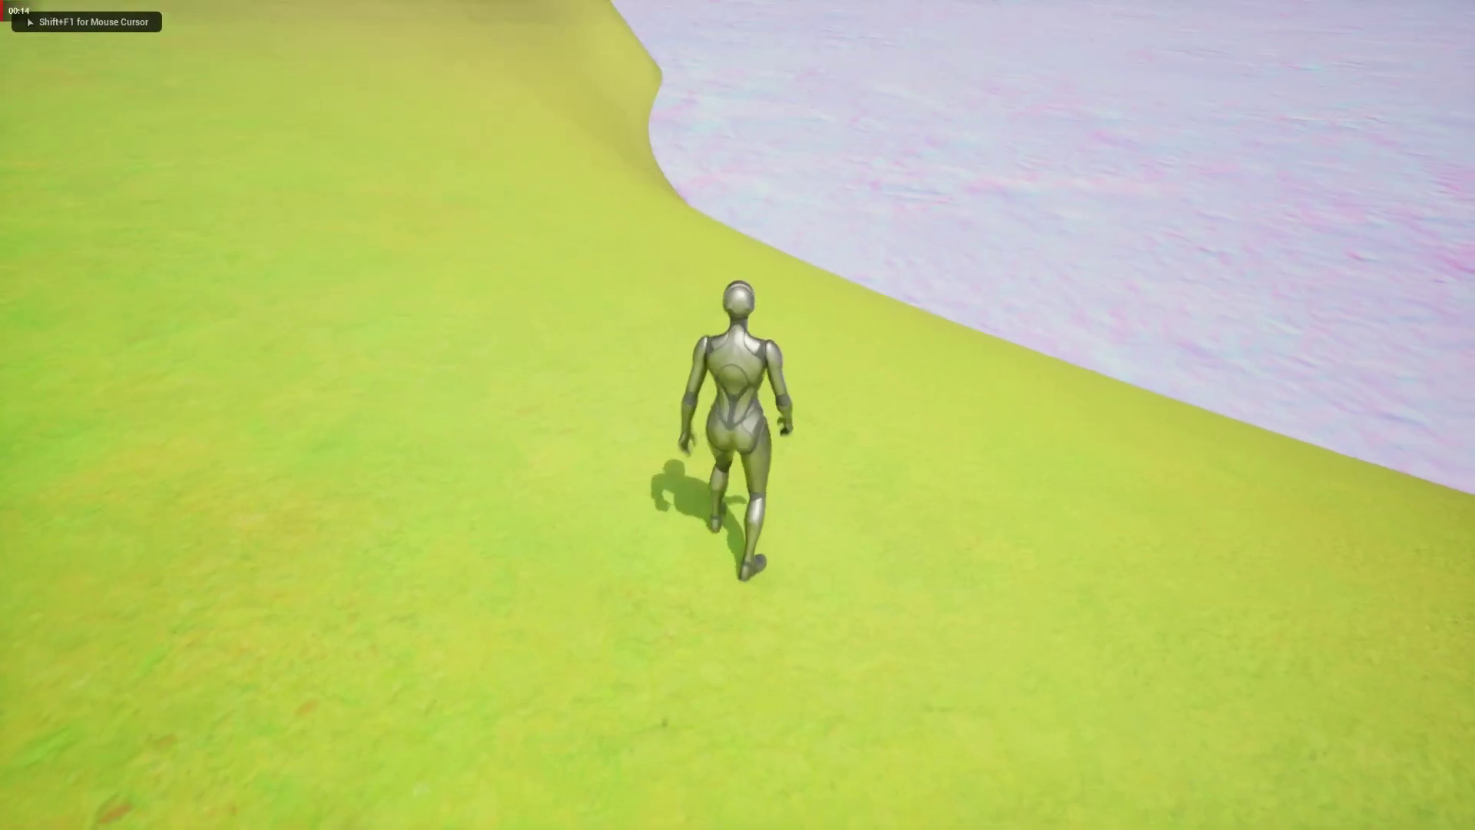
pyautogui.press('w')
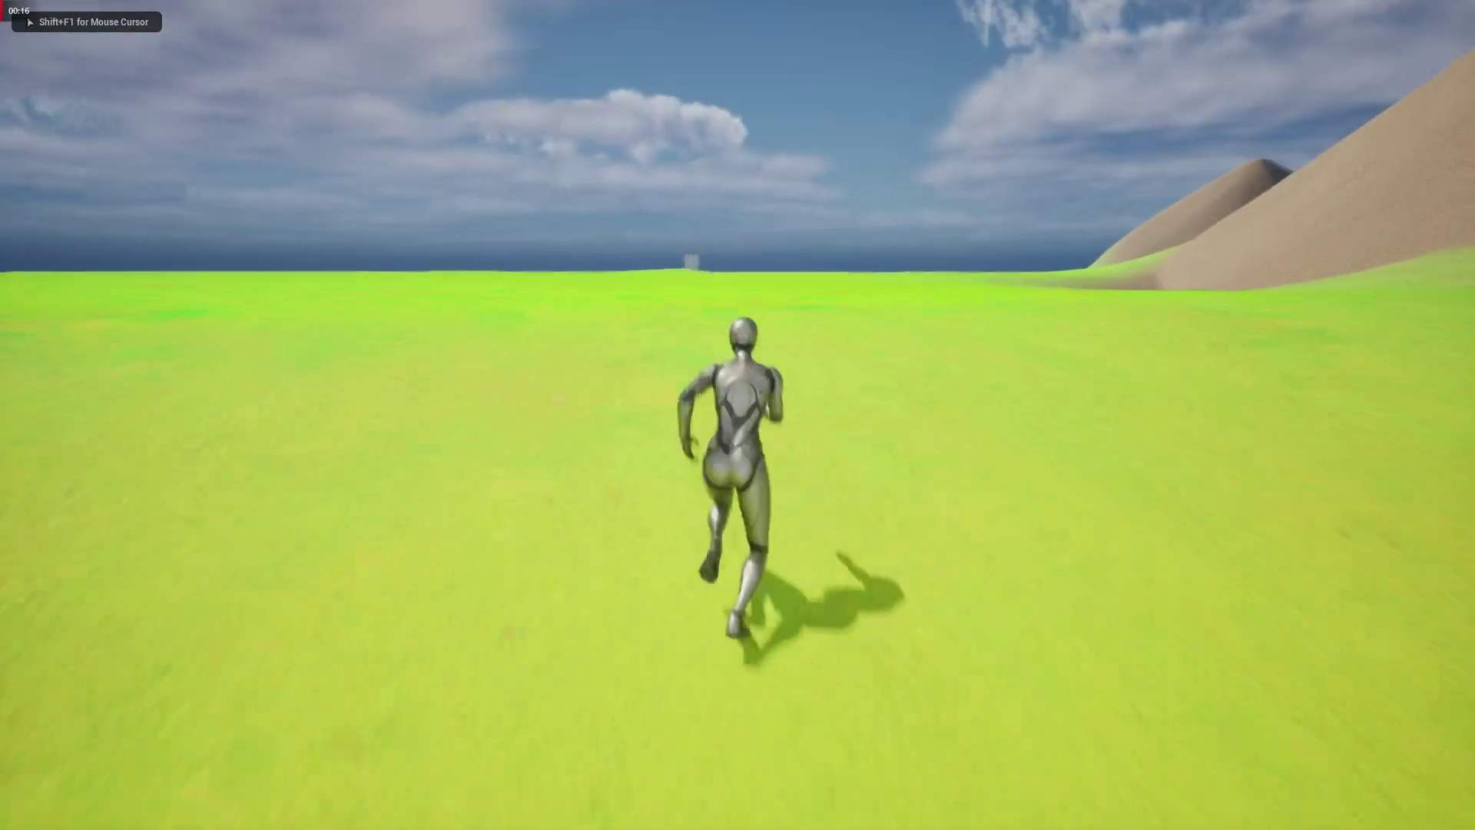